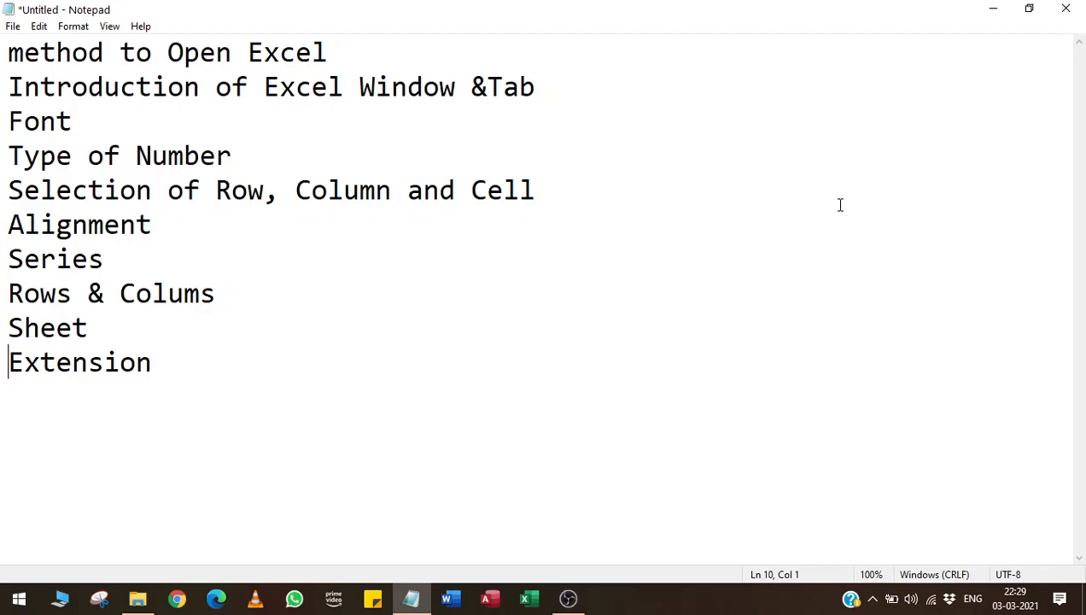
Minimize the notes window and start Excel from the alphabetical list of all installed apps
{"action": "left_click", "coordinate": [993, 12]}
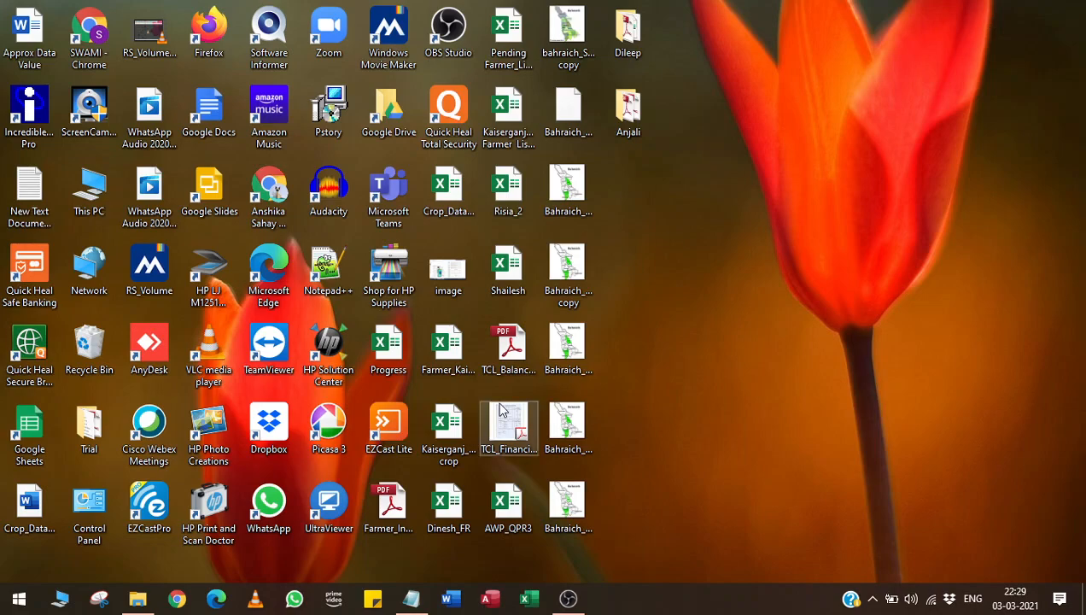
{"action": "left_click", "coordinate": [28, 601]}
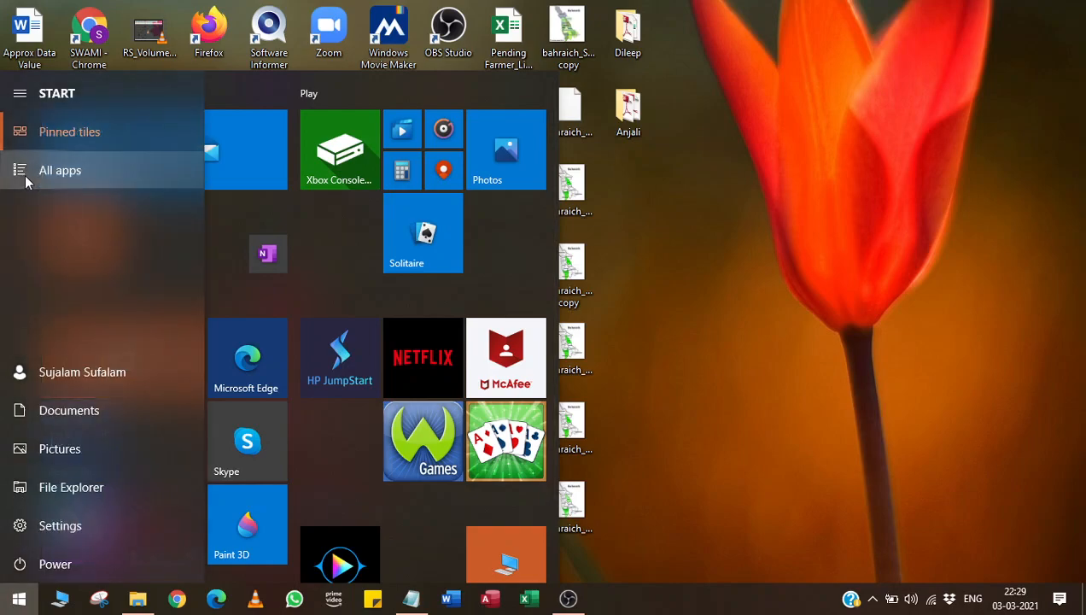
{"action": "left_click", "coordinate": [24, 174]}
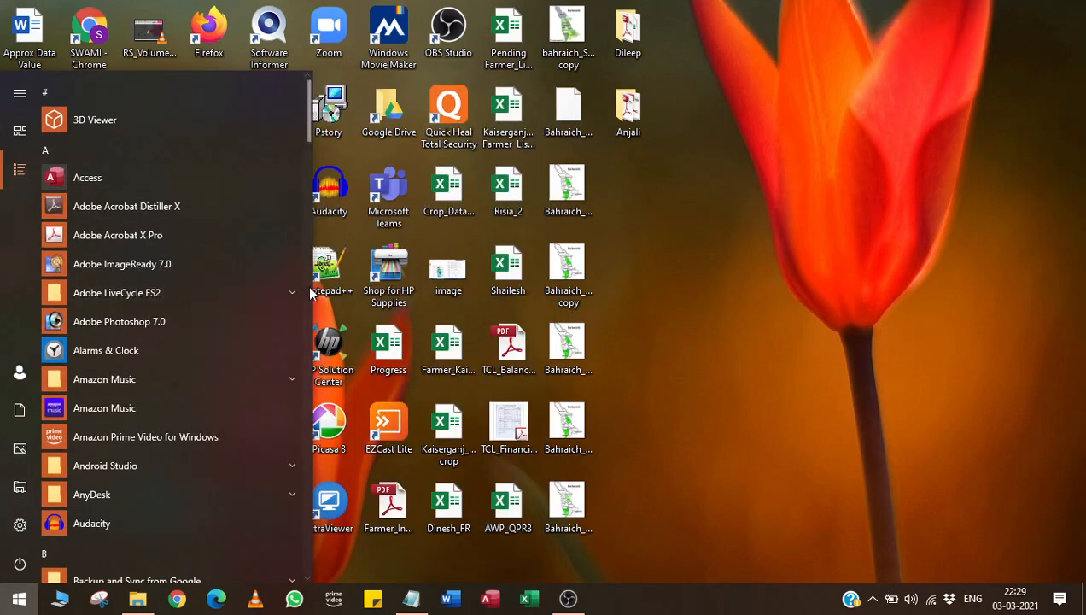
{"action": "scroll", "coordinate": [310, 286], "scroll_direction": "down", "scroll_amount": 5}
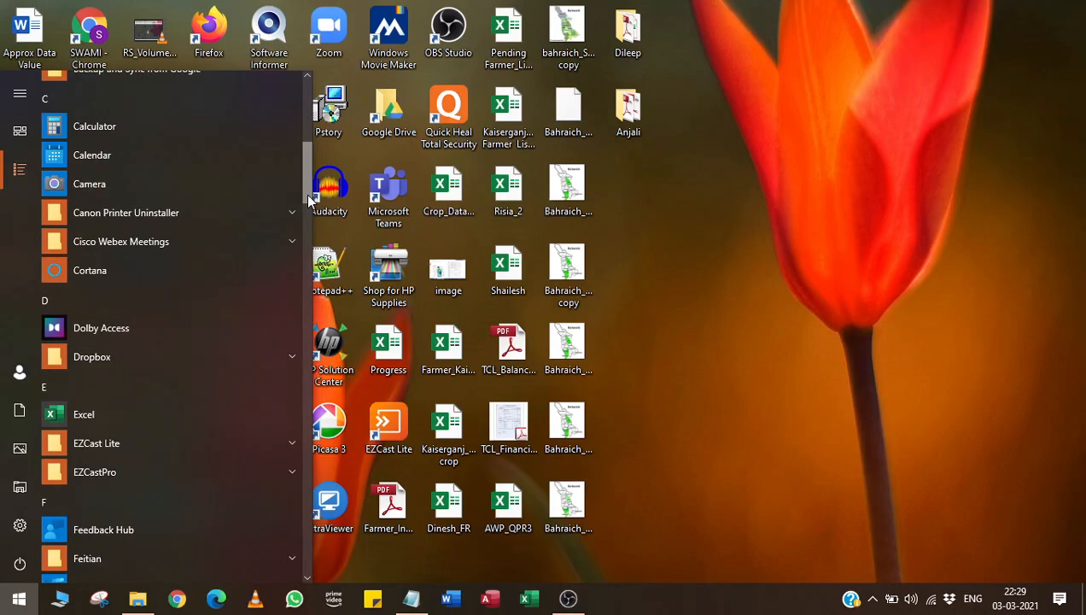
{"action": "left_click_drag", "start_coordinate": [306, 194], "coordinate": [300, 344]}
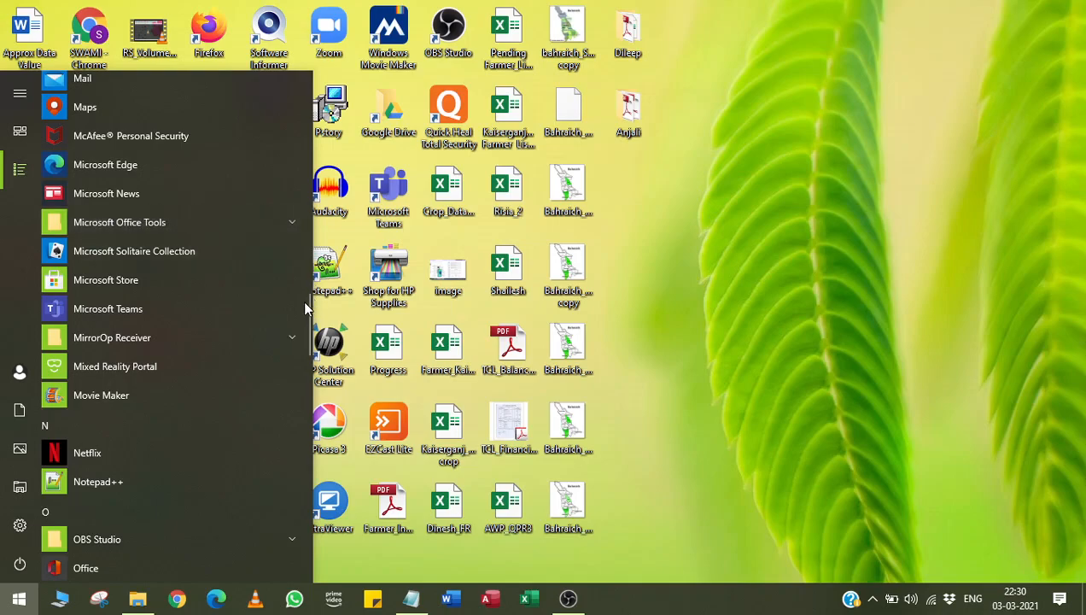
{"action": "left_click_drag", "start_coordinate": [309, 312], "coordinate": [308, 178]}
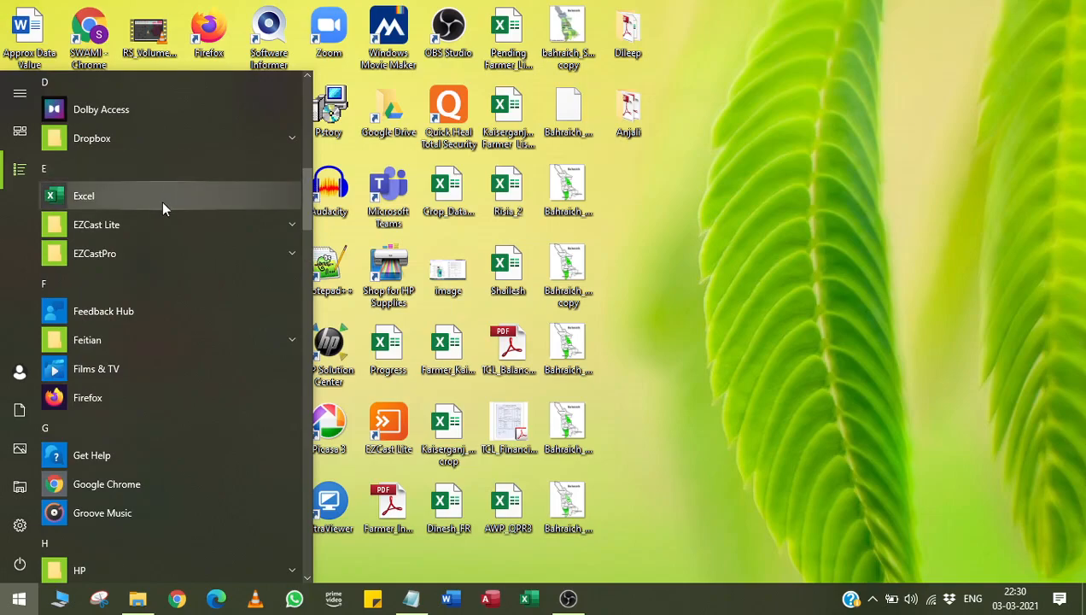
{"action": "left_click_drag", "start_coordinate": [307, 180], "coordinate": [295, 388]}
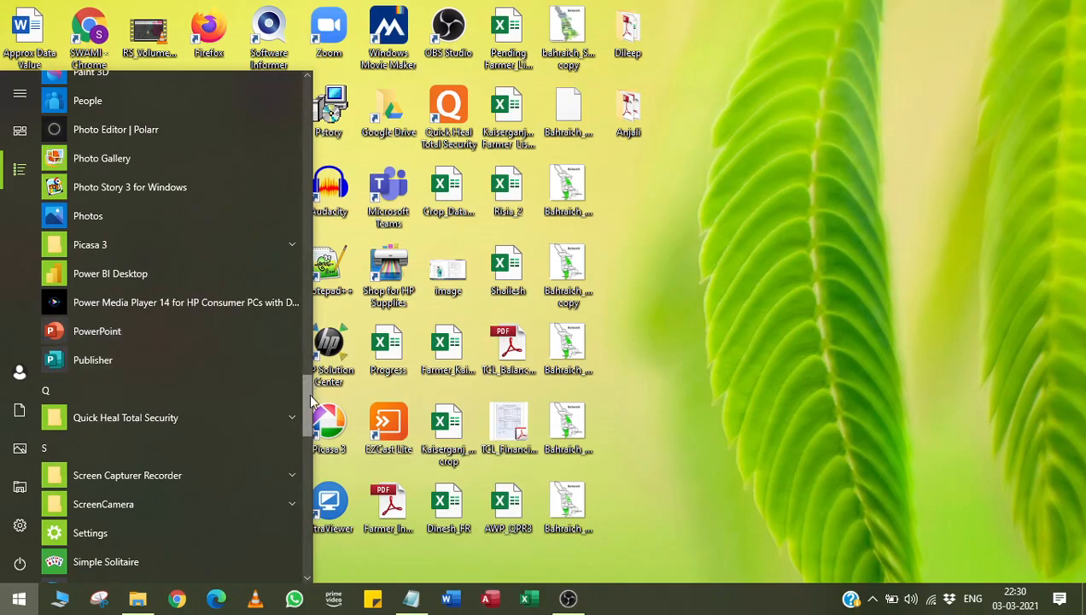
{"action": "left_click_drag", "start_coordinate": [309, 401], "coordinate": [300, 499]}
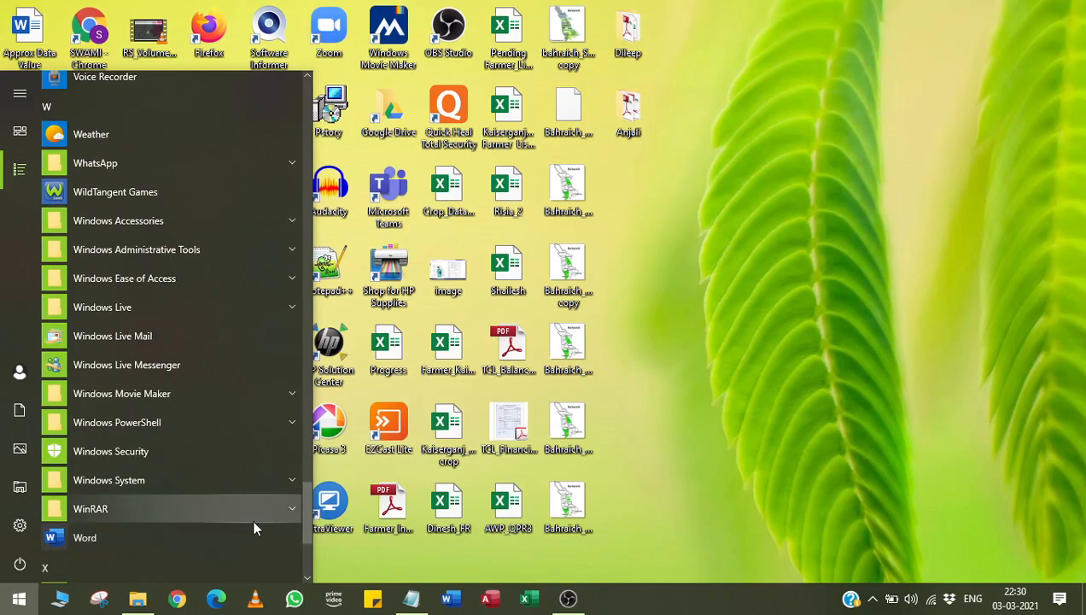
{"action": "left_click_drag", "start_coordinate": [304, 505], "coordinate": [307, 184]}
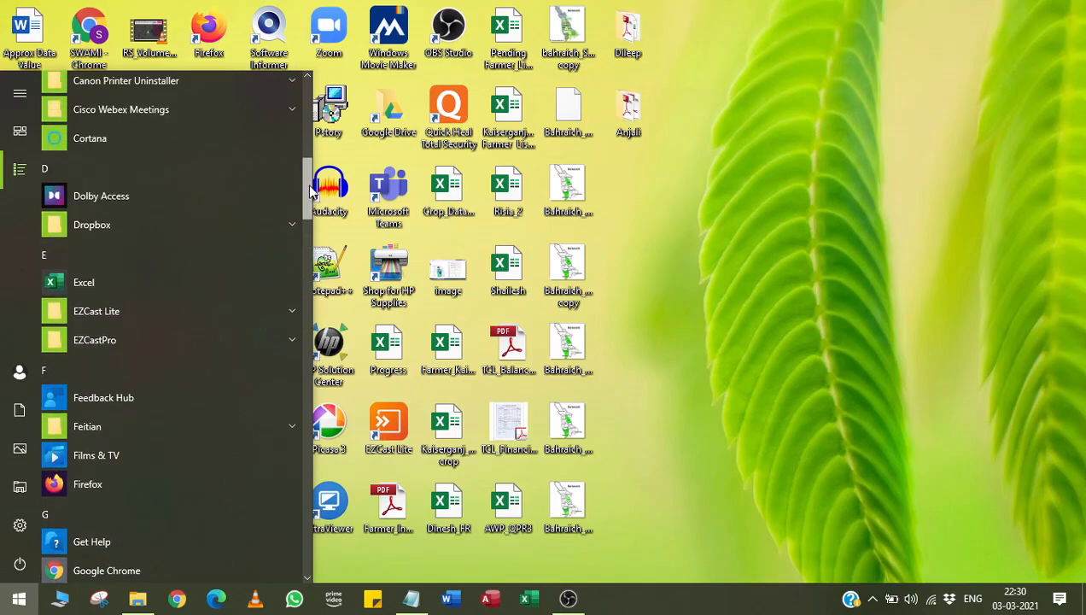
{"action": "left_click", "coordinate": [128, 283]}
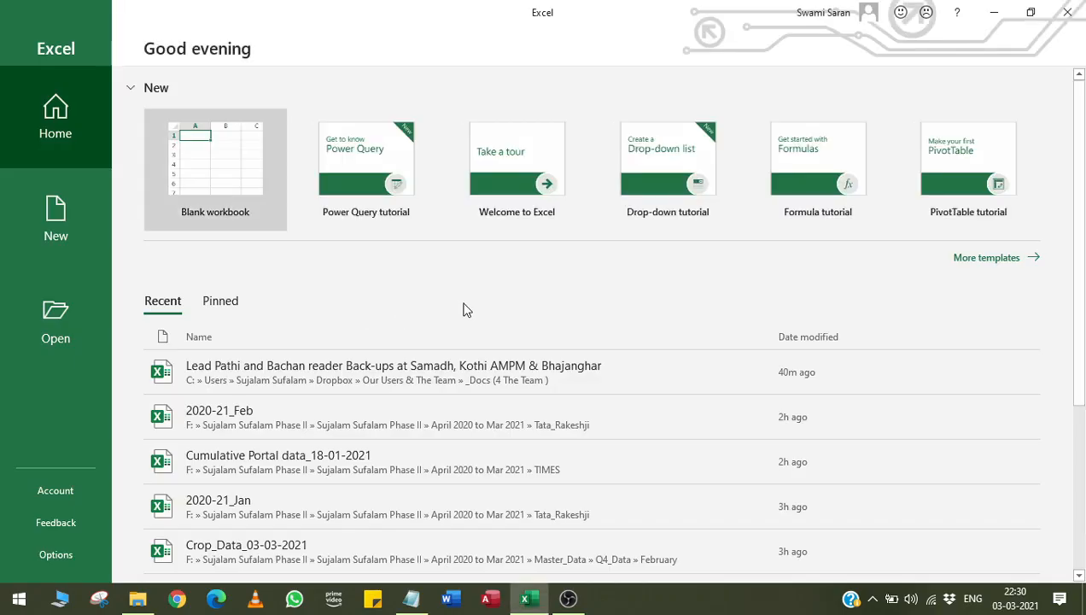
View the account and product information page, and create a blank workbook
{"action": "left_click", "coordinate": [37, 493]}
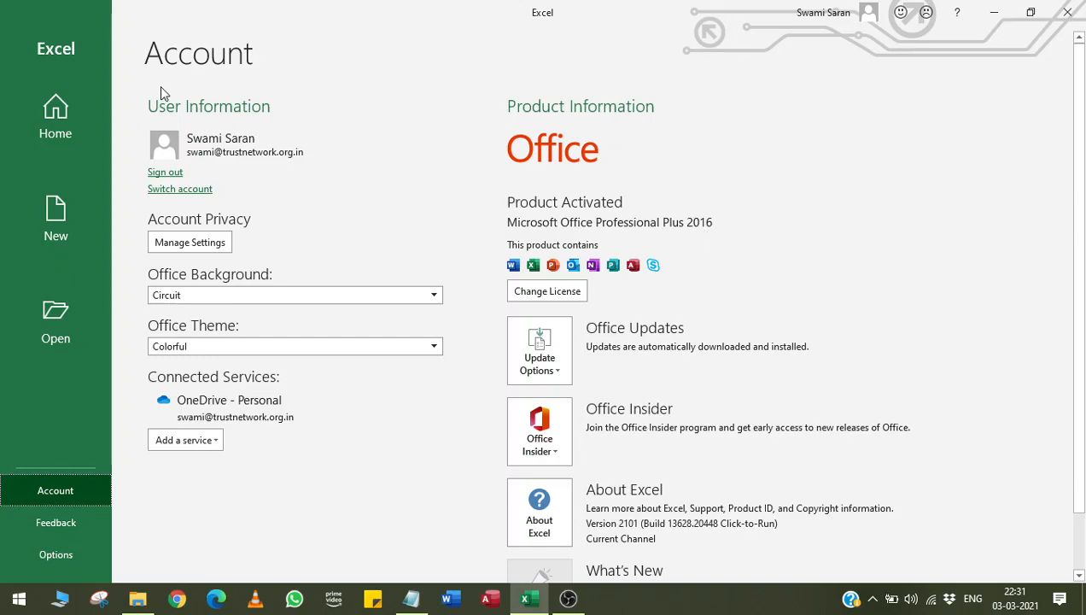
{"action": "left_click", "coordinate": [43, 92]}
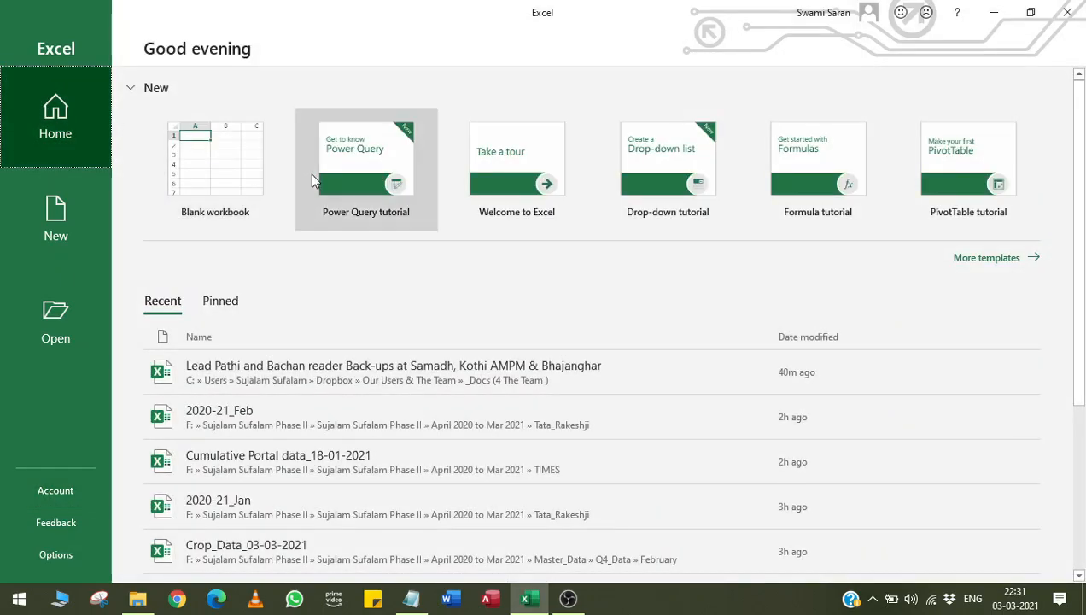
{"action": "left_click", "coordinate": [222, 162]}
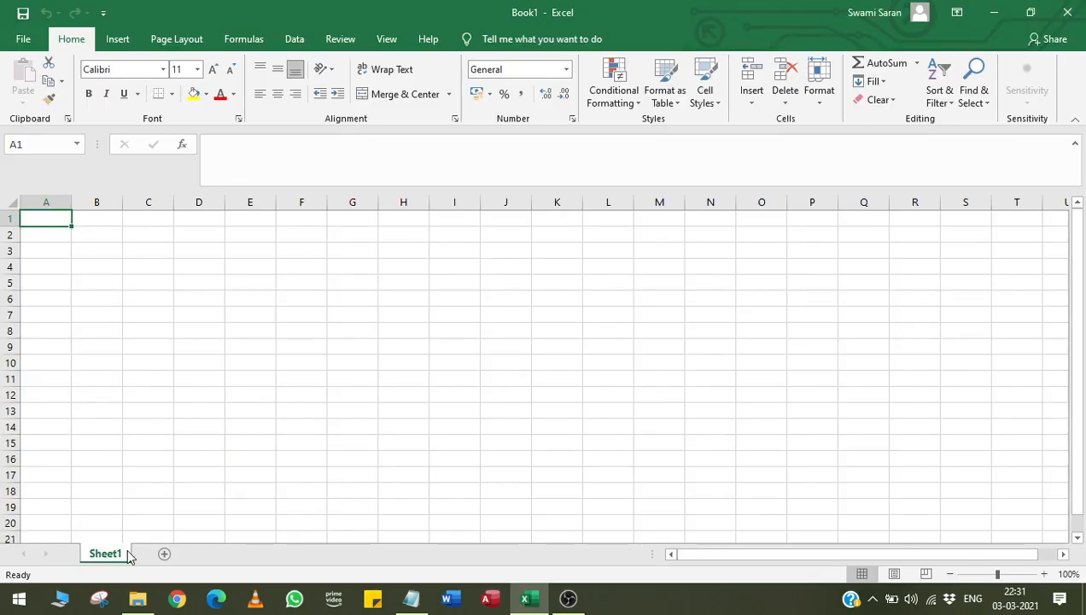
Jump to the last row and the last column of Sheet1, returning to A1 each time, and close the workbook
{"action": "key", "text": "ctrl+Down"}
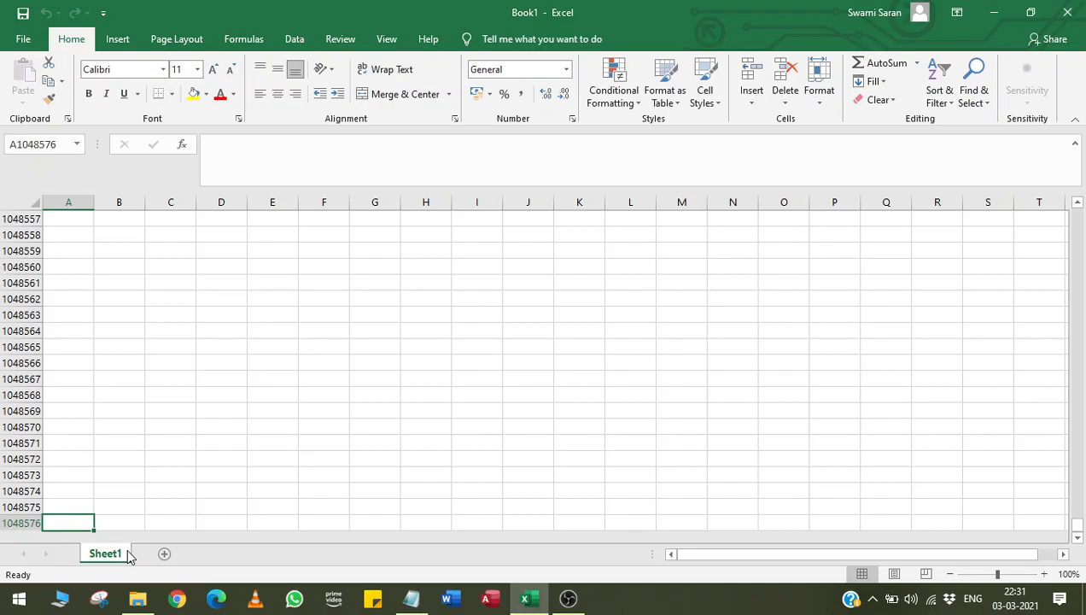
{"action": "key", "text": "ctrl+Up"}
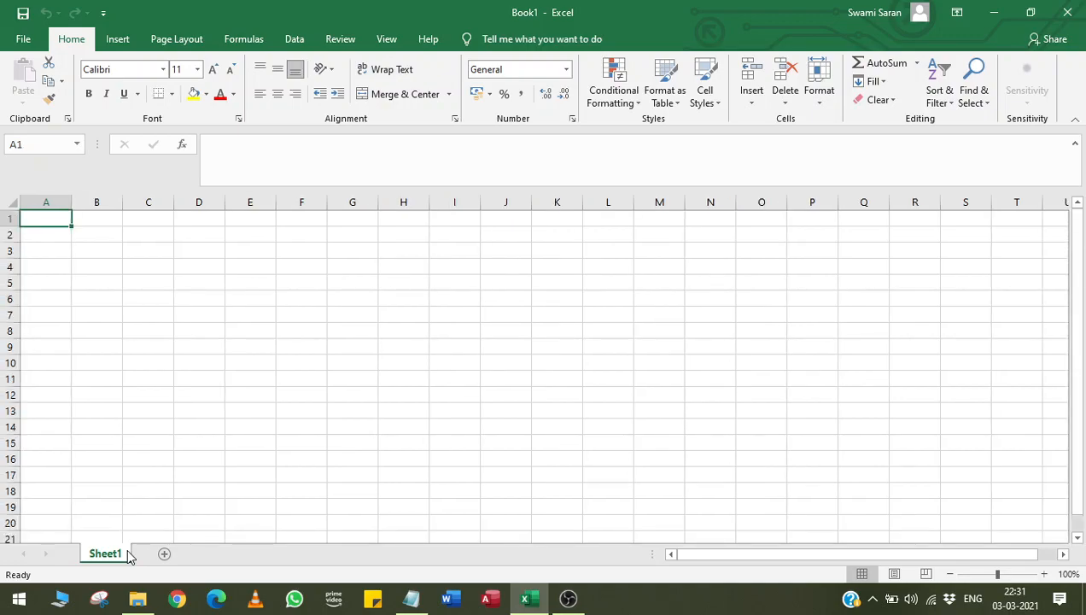
{"action": "key", "text": "ctrl+Down"}
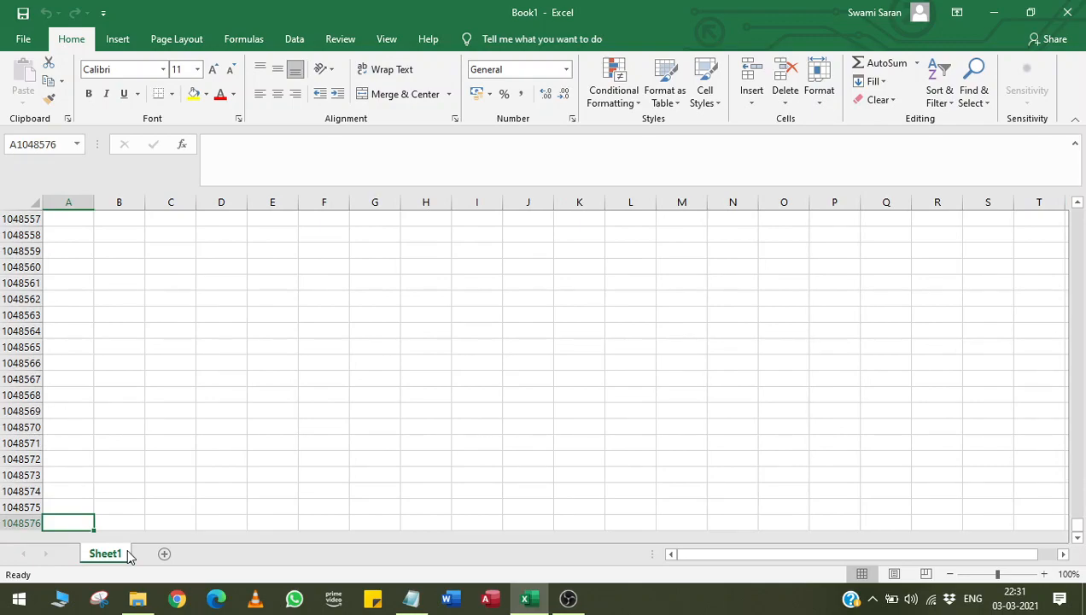
{"action": "key", "text": "ctrl+Up"}
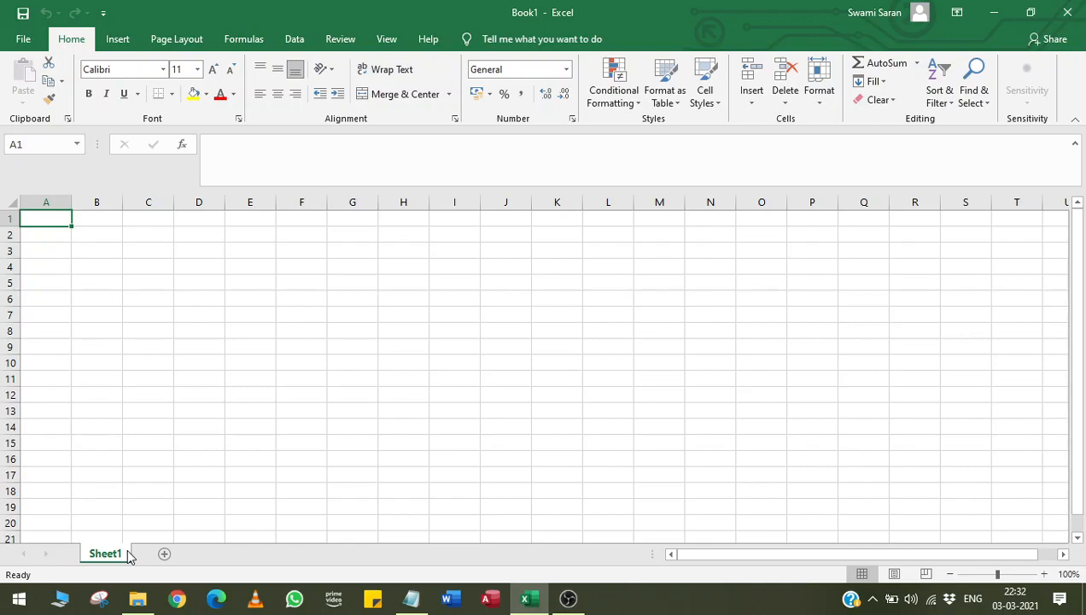
{"action": "key", "text": "ctrl+Right"}
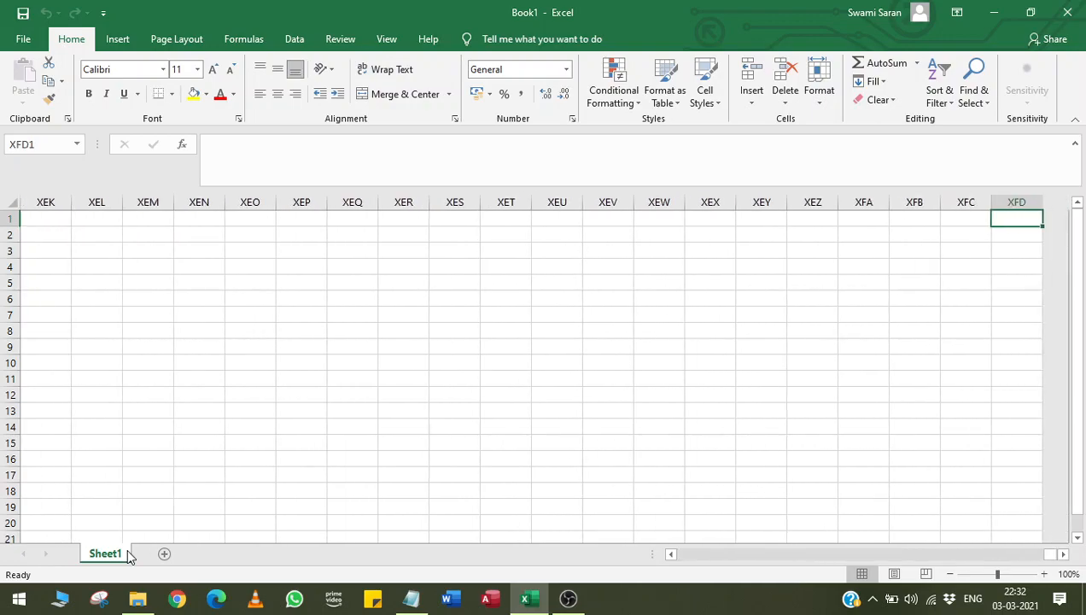
{"action": "key", "text": "ctrl+Left"}
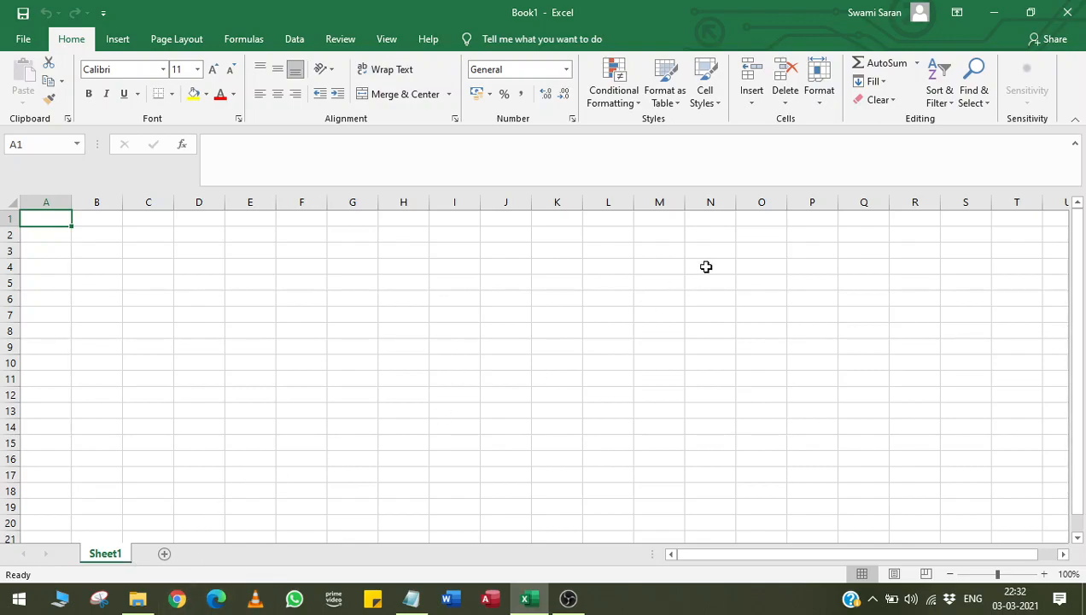
{"action": "left_click", "coordinate": [1081, 12]}
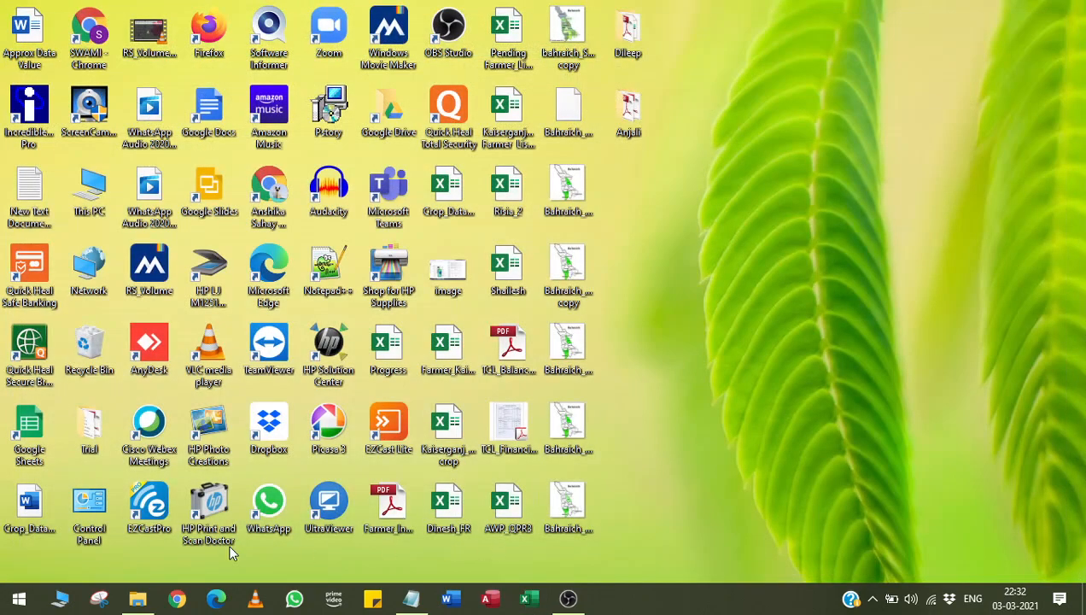
{"action": "left_click", "coordinate": [19, 598]}
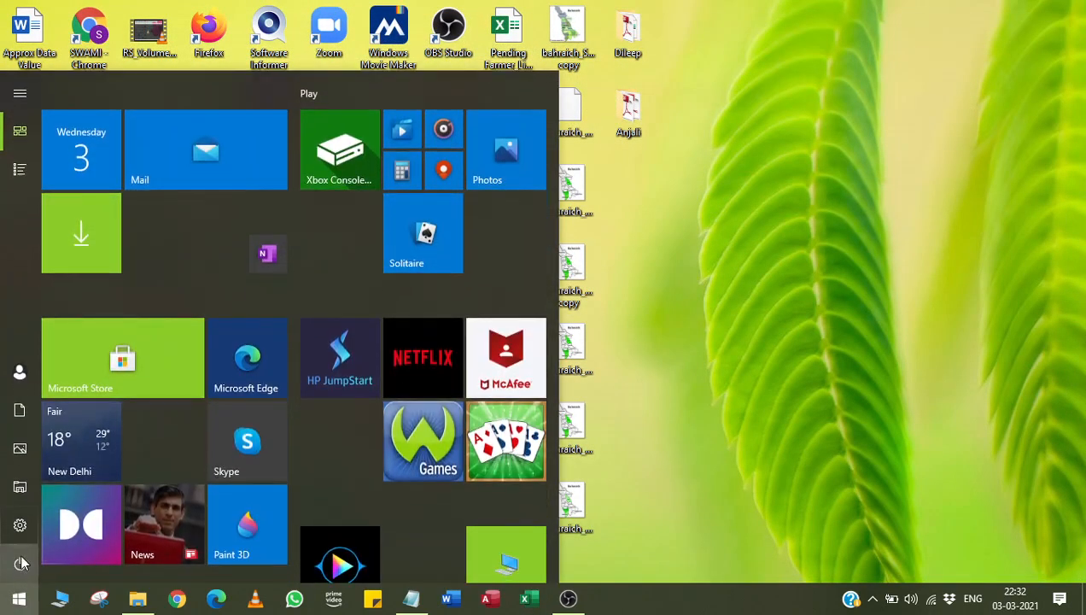
{"action": "left_click", "coordinate": [36, 169]}
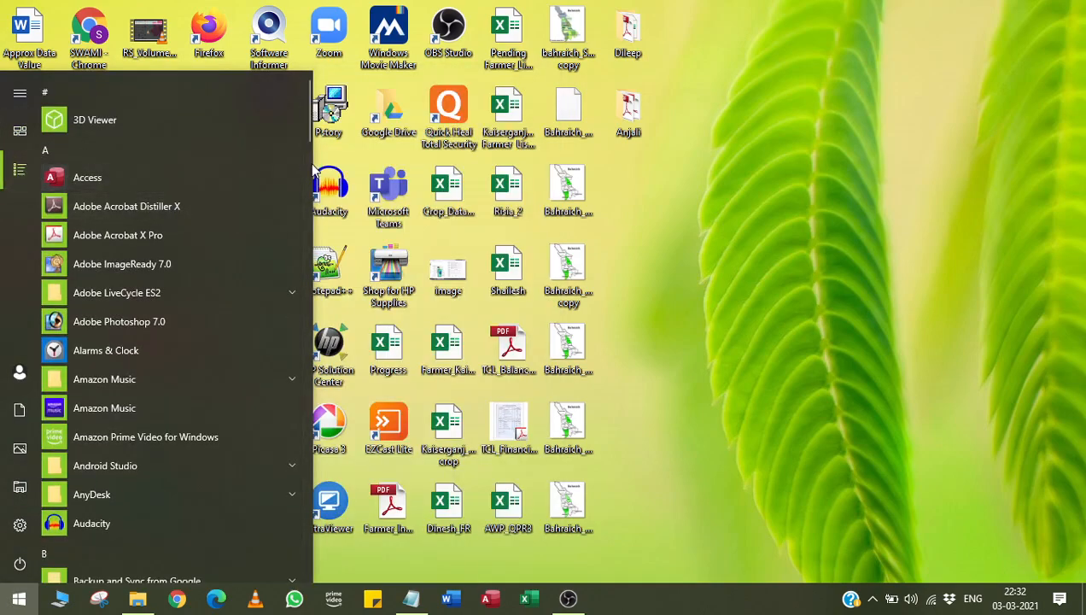
{"action": "left_click", "coordinate": [793, 323]}
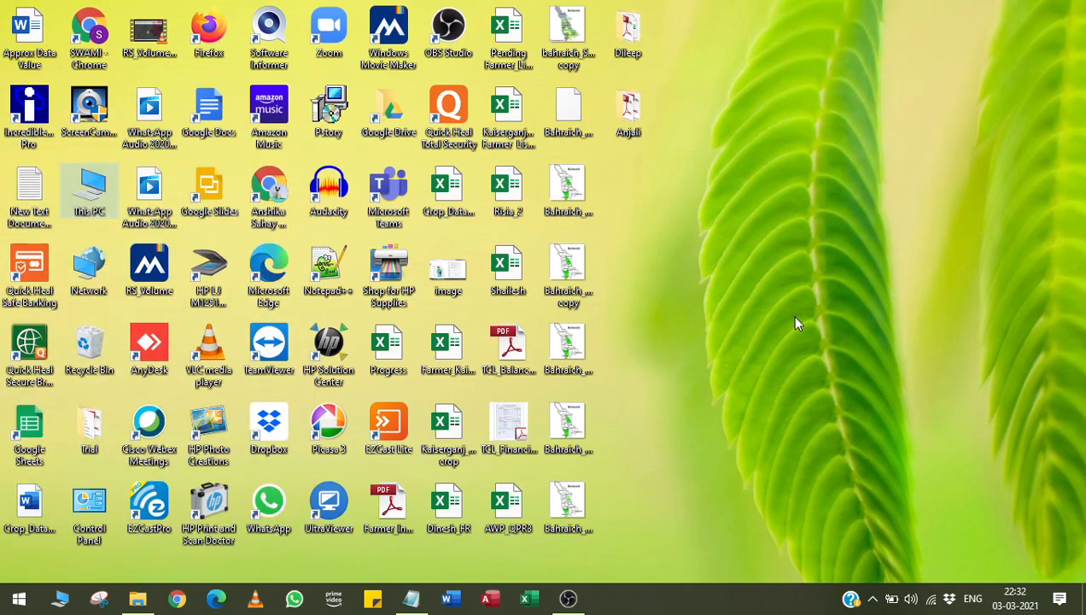
{"action": "key", "text": "super+r"}
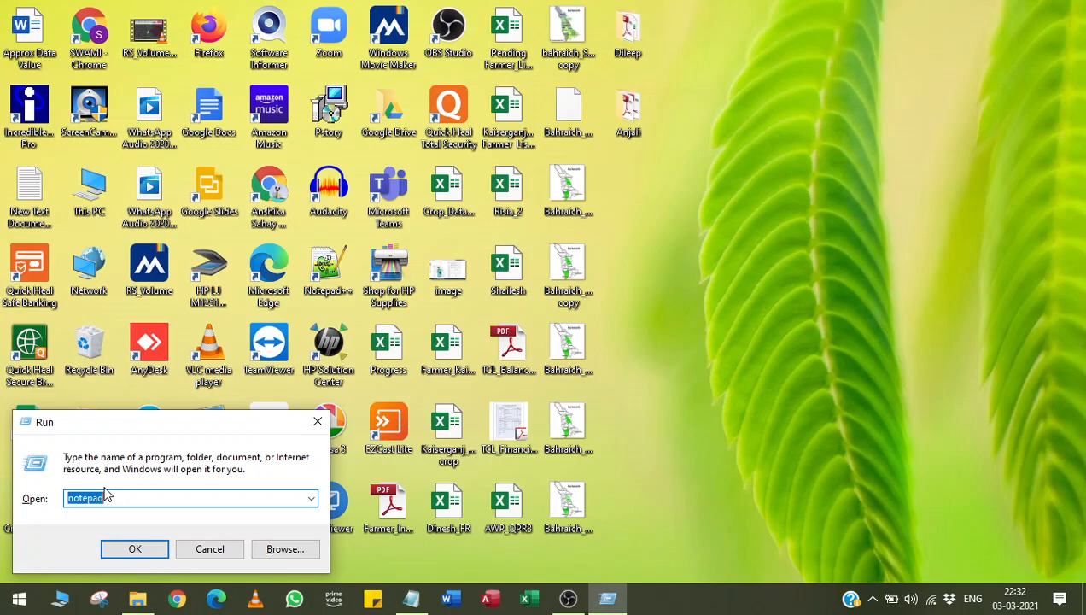
{"action": "key", "text": "Escape"}
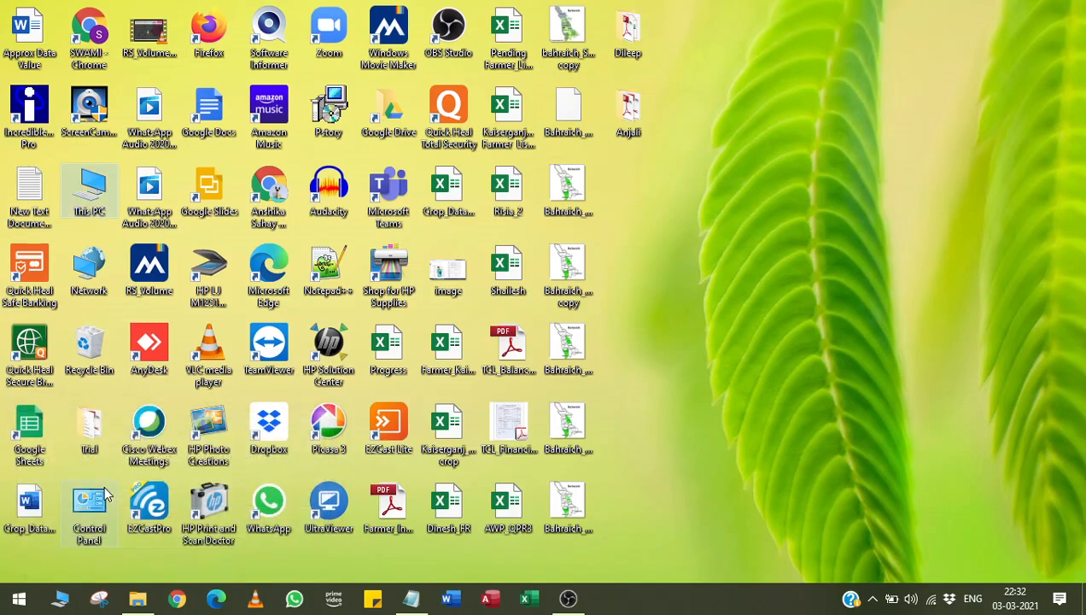
Start Excel from the Windows Run prompt with the command excel
{"action": "key", "text": "super+r"}
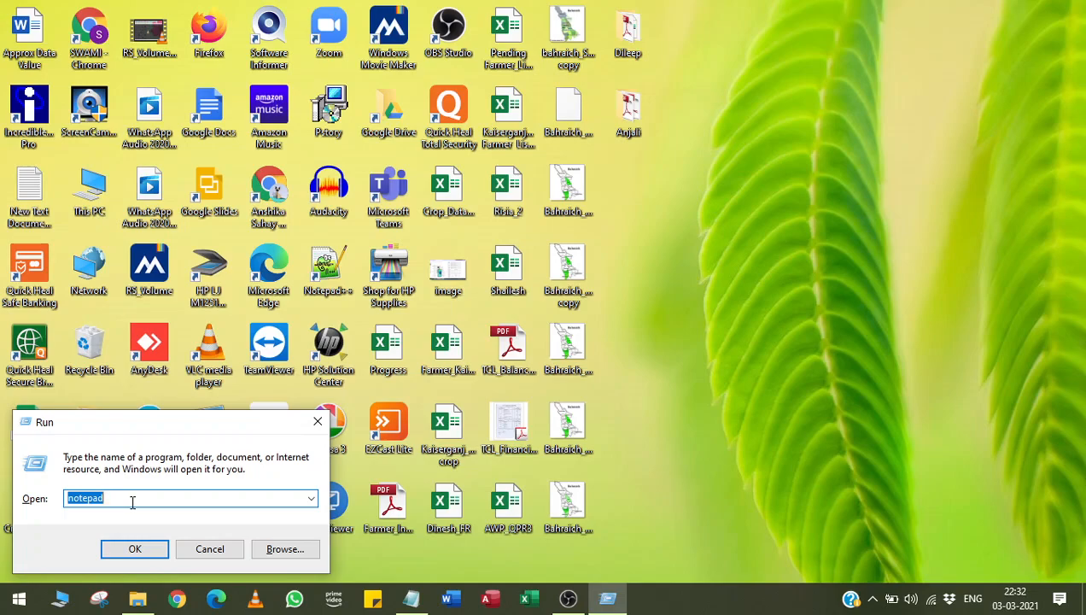
{"action": "type", "text": "excel"}
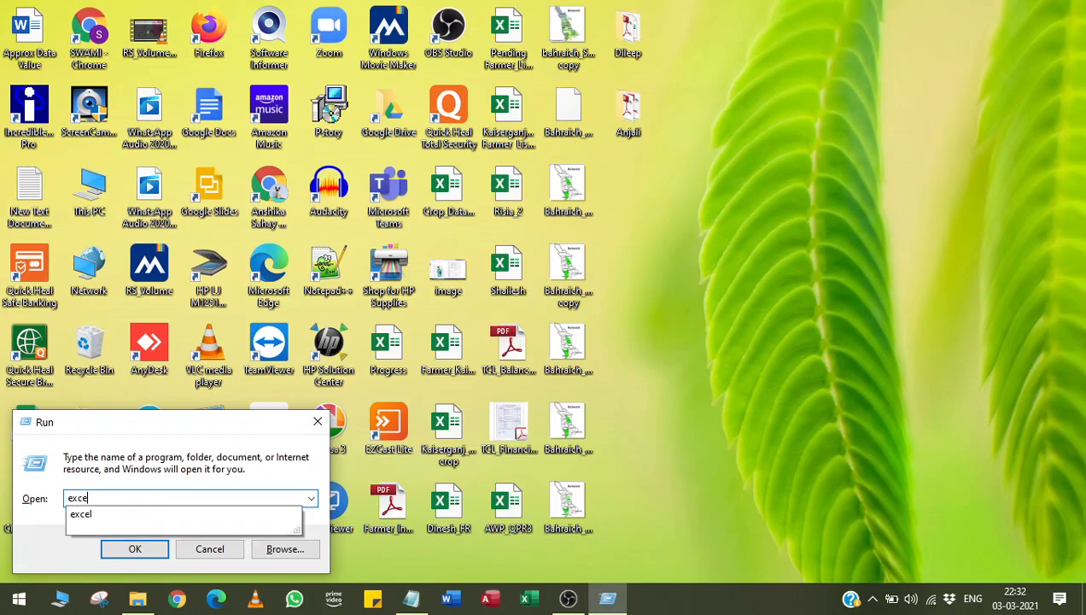
{"action": "key", "text": "Return"}
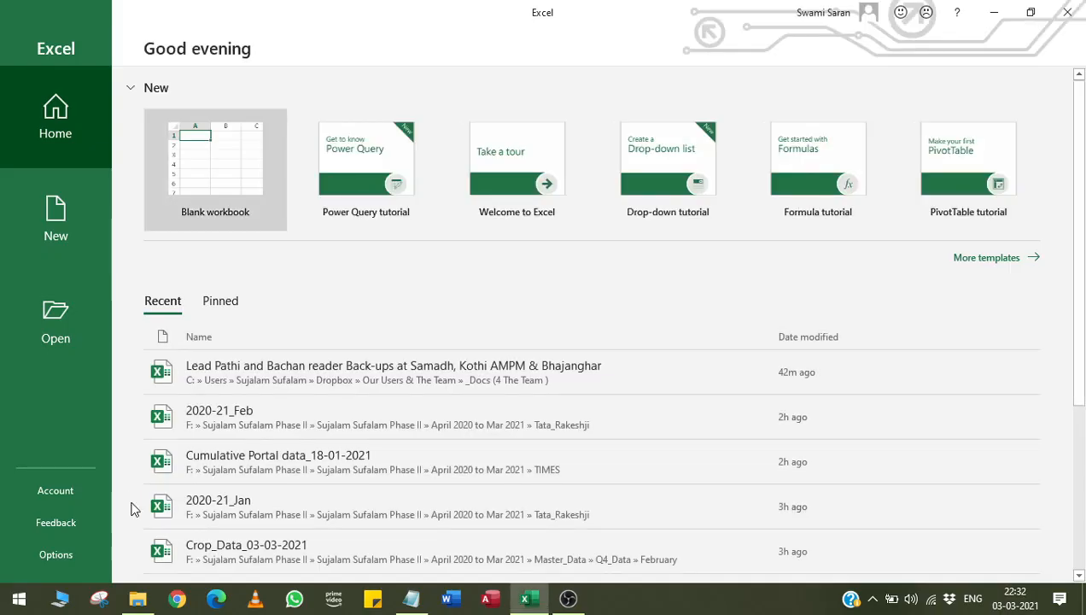
Start PowerPoint from the Windows Run prompt with the command powerpnt
{"action": "key", "text": "super+r"}
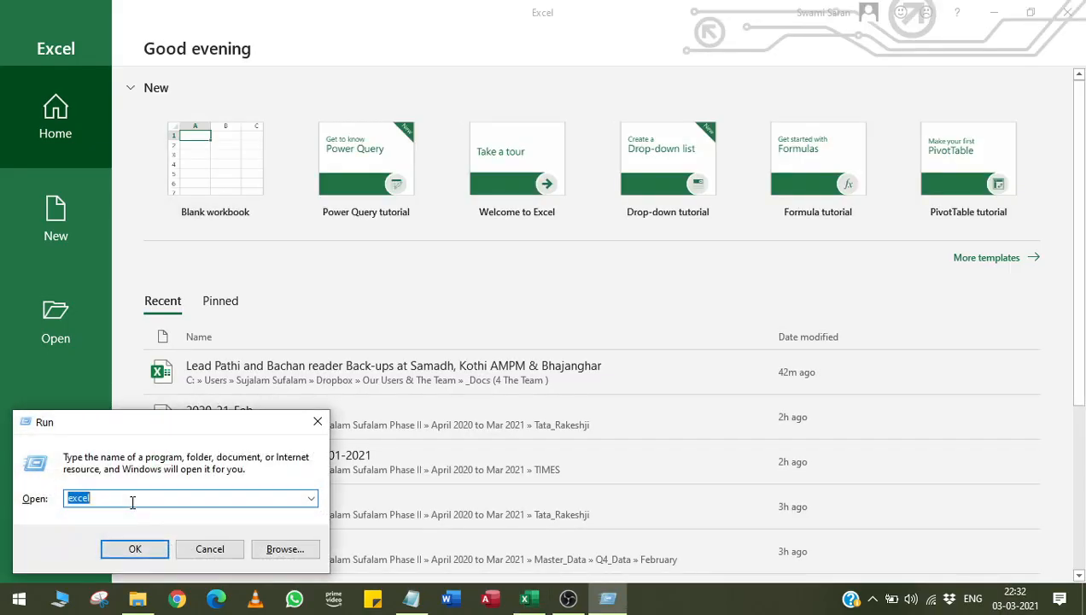
{"action": "type", "text": "powerpnt"}
{"action": "key", "text": "Return"}
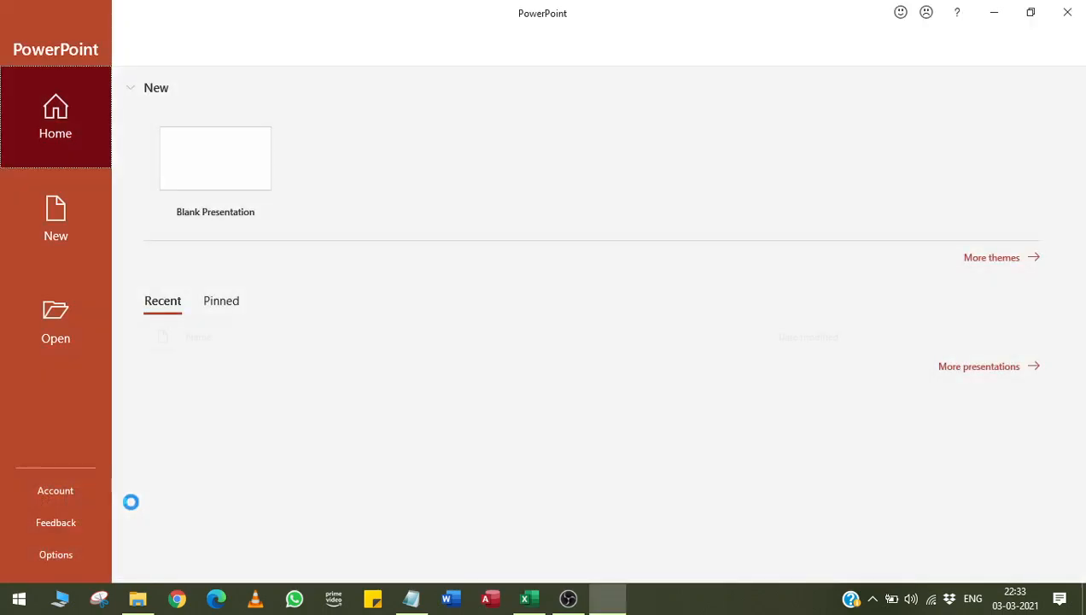
Start Word with the Run command winword, and close Word and PowerPoint to return to Excel
{"action": "key", "text": "super+r"}
{"action": "type", "text": "w"}
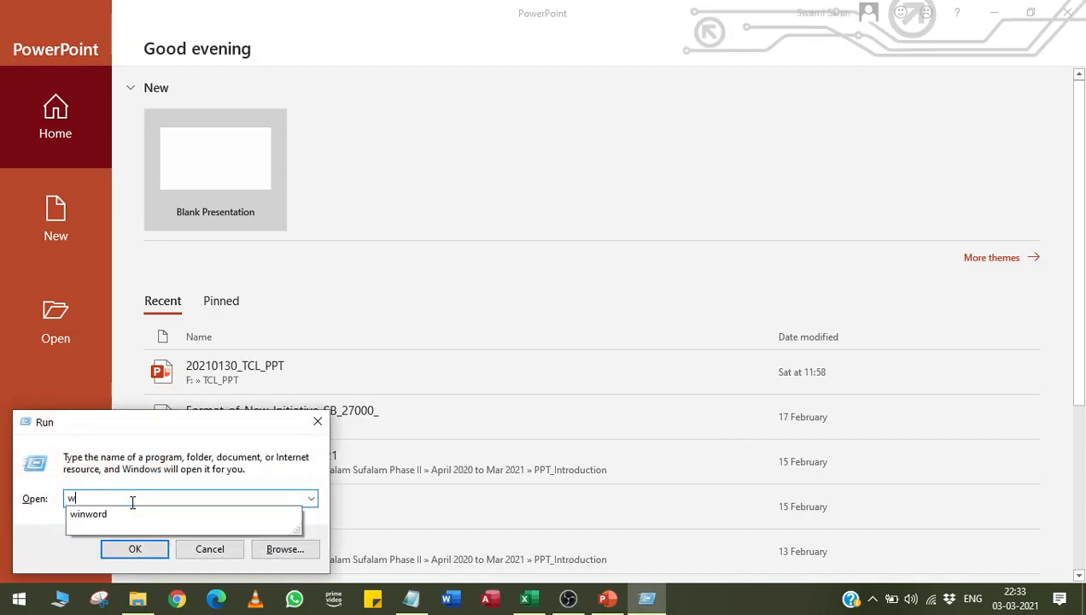
{"action": "type", "text": "inword"}
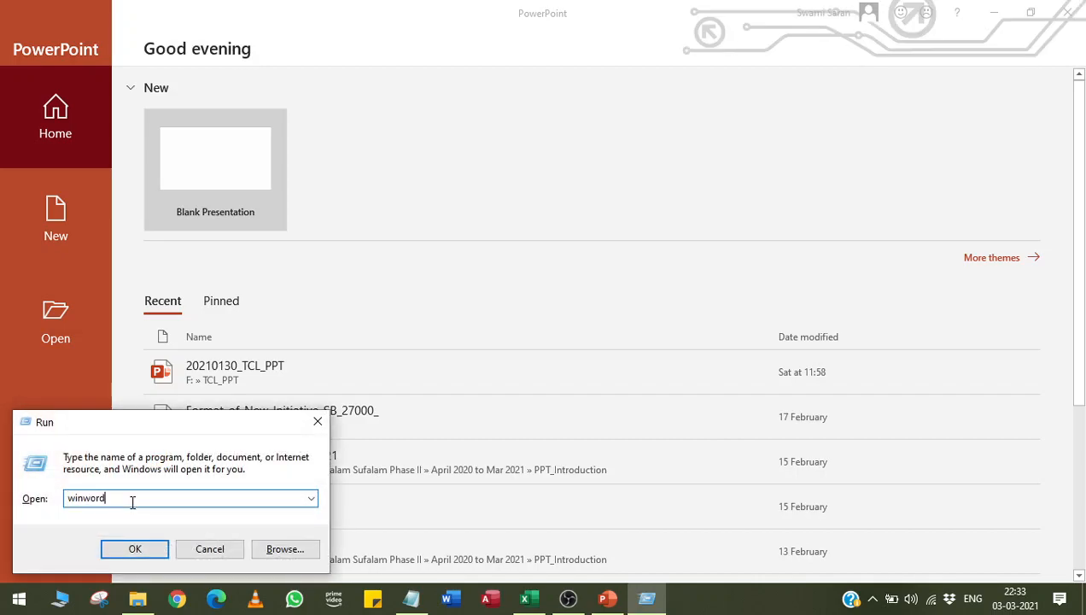
{"action": "key", "text": "Return"}
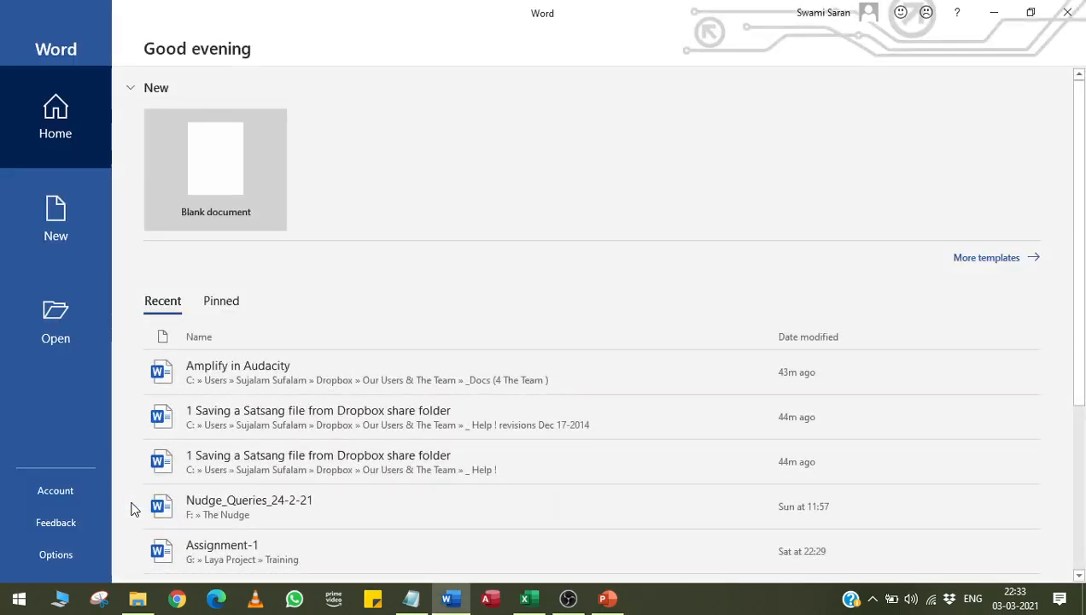
{"action": "left_click", "coordinate": [1067, 12]}
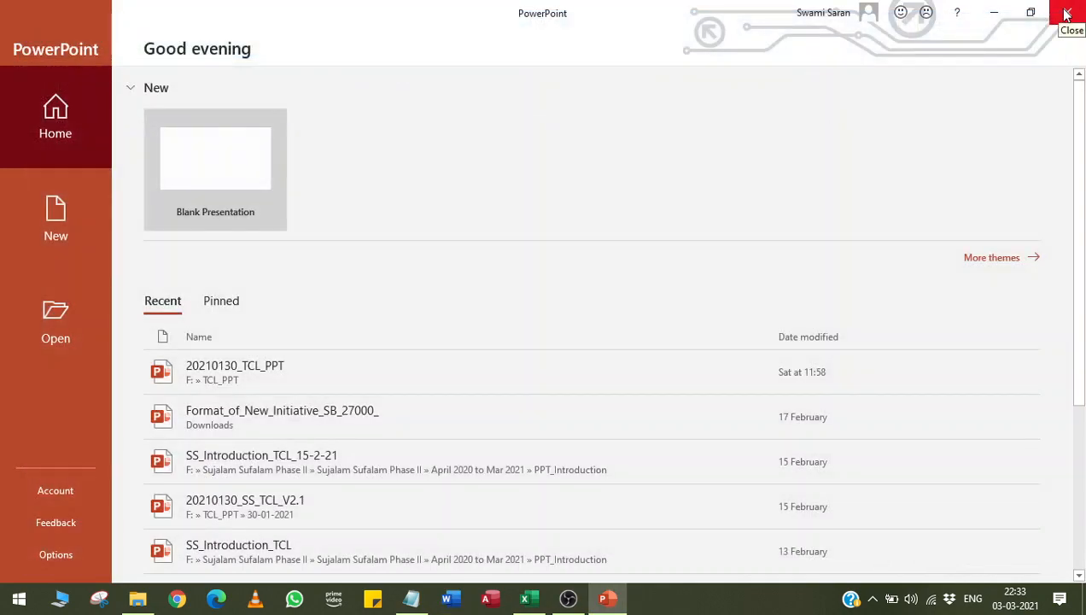
{"action": "left_click", "coordinate": [1067, 12]}
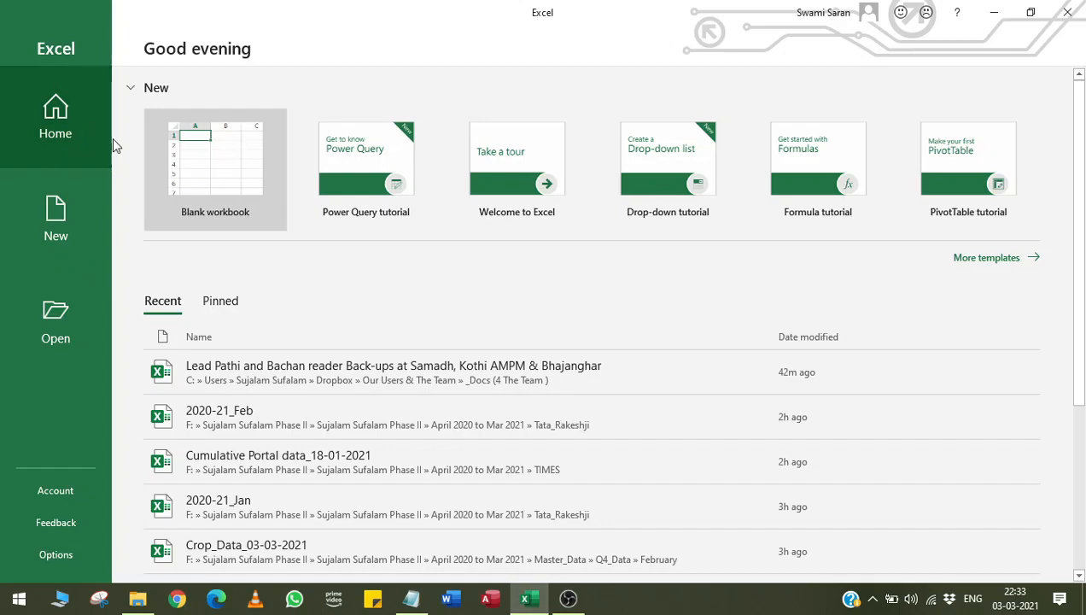
Close Excel and open the Program Files folder on the Windows (C:) drive through This PC
{"action": "left_click", "coordinate": [1066, 12]}
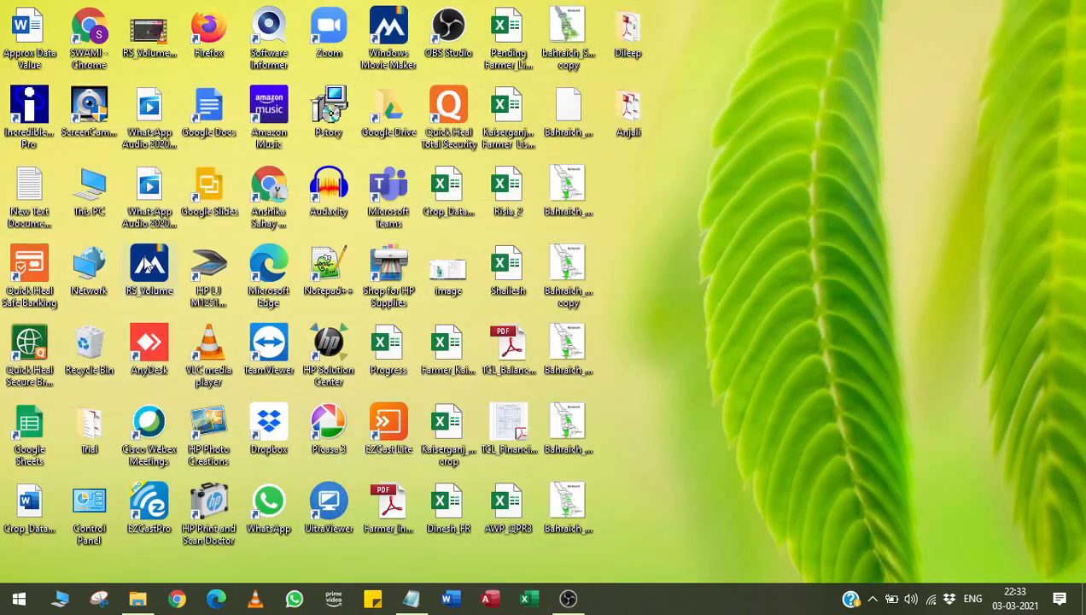
{"action": "double_click", "coordinate": [79, 187]}
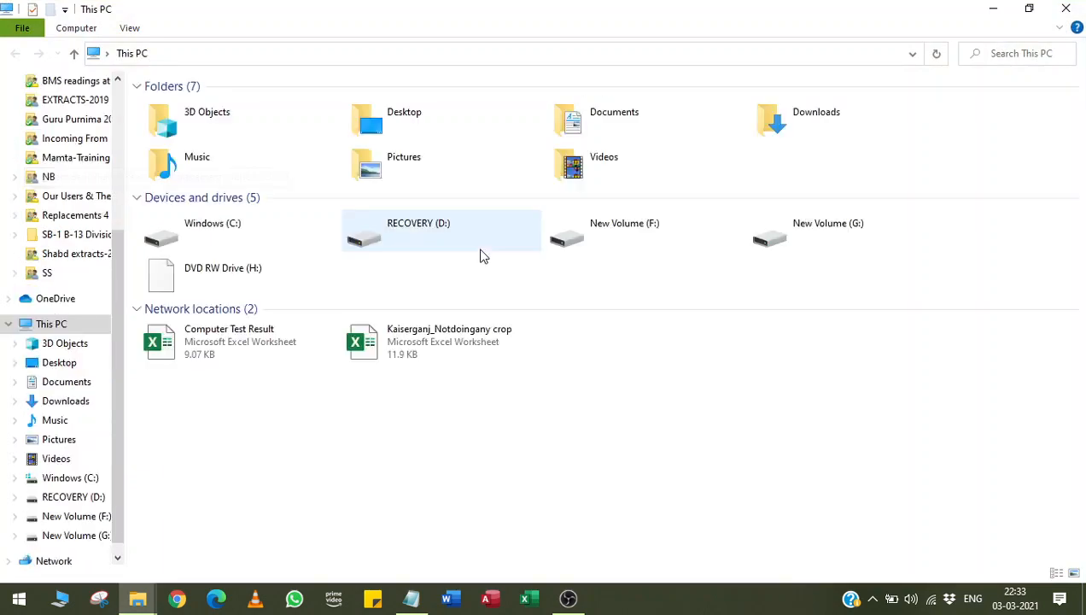
{"action": "double_click", "coordinate": [254, 239]}
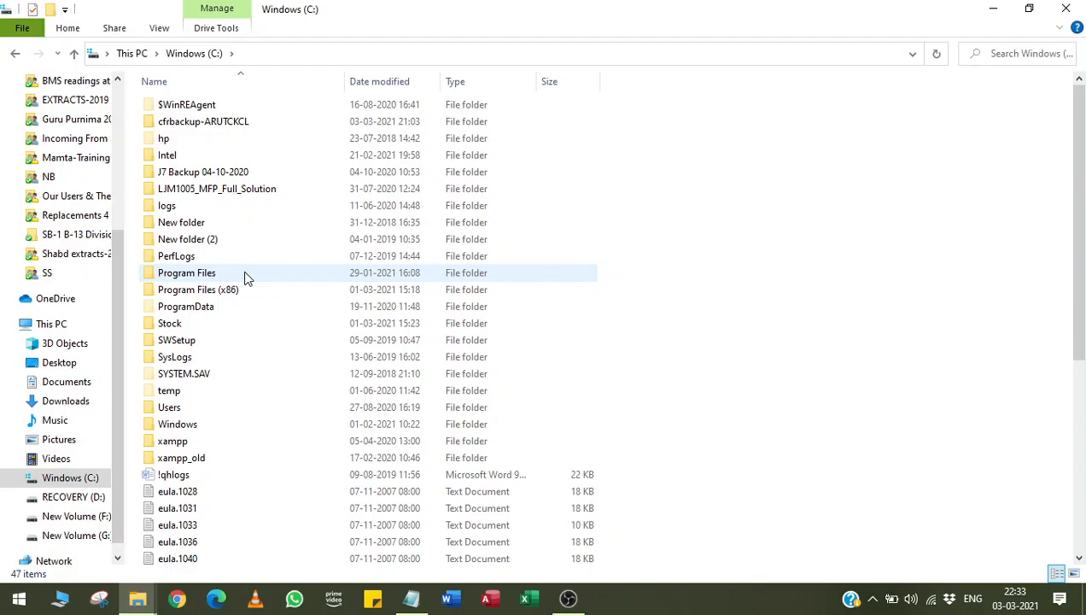
{"action": "double_click", "coordinate": [247, 278]}
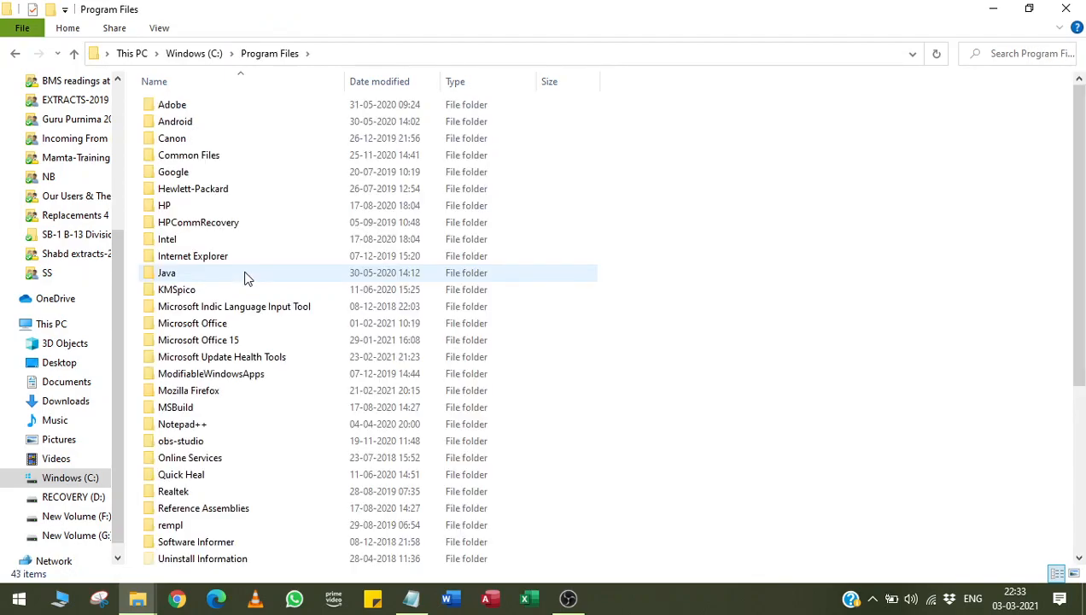
Look through Microsoft Office and its Office16 subfolder in C:\Program Files for the Excel program file
{"action": "left_click", "coordinate": [190, 58]}
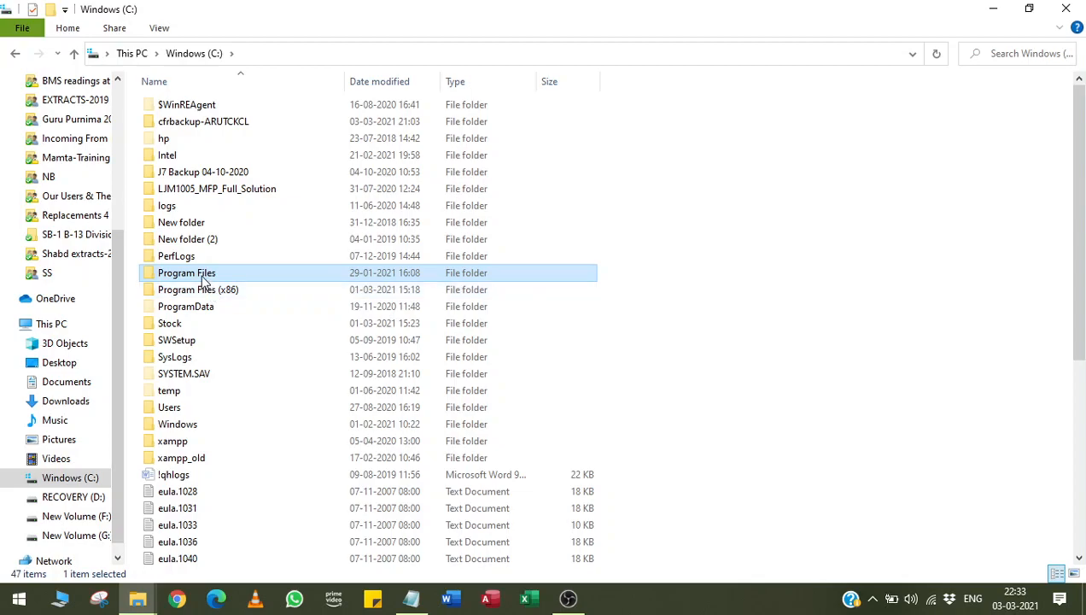
{"action": "double_click", "coordinate": [203, 275]}
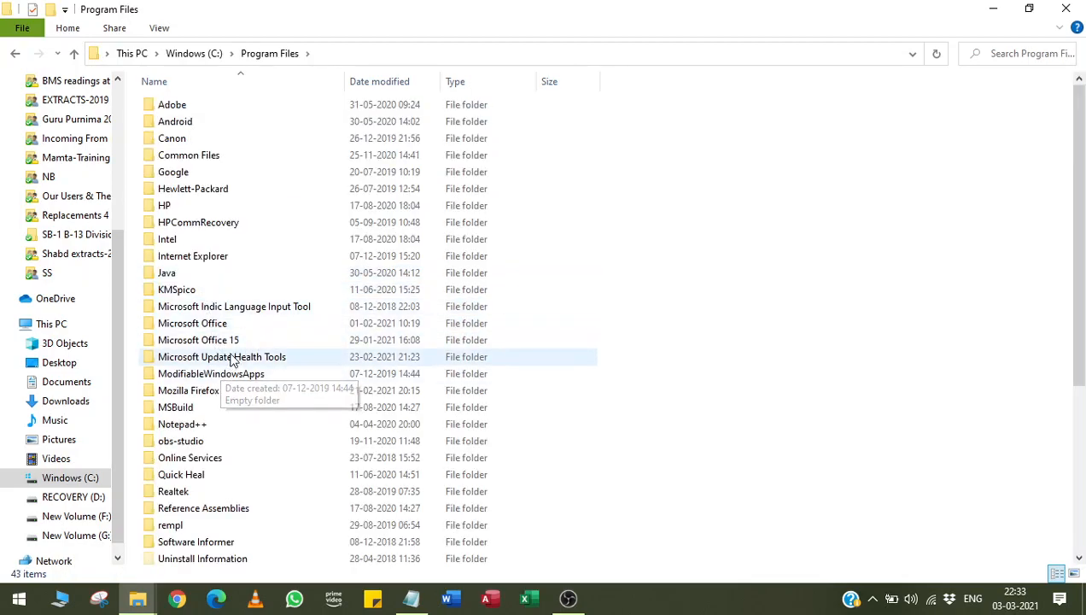
{"action": "double_click", "coordinate": [224, 325]}
{"action": "left_click", "coordinate": [209, 108]}
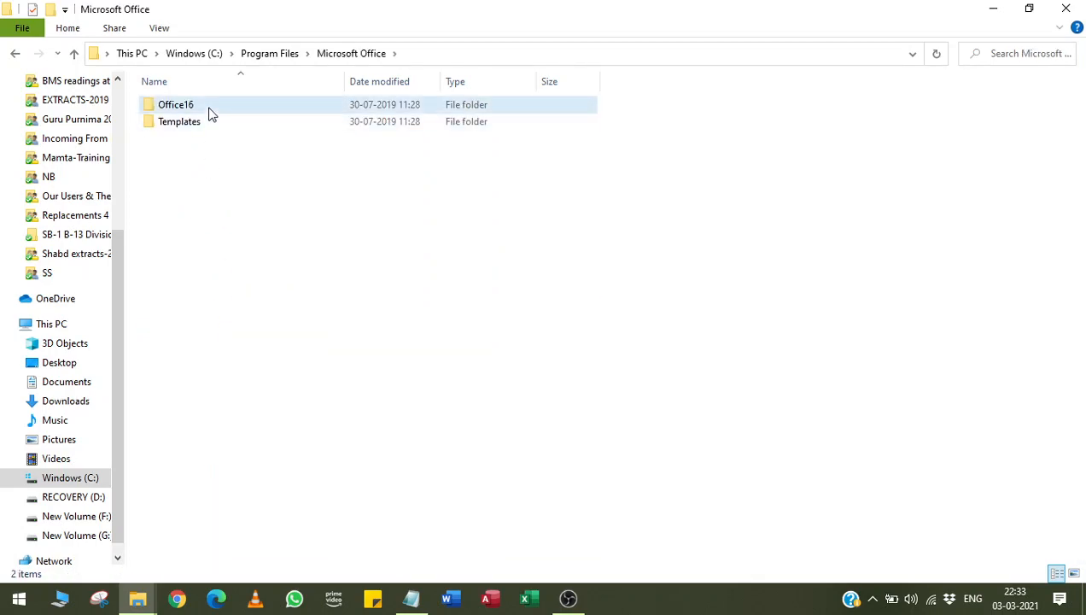
{"action": "double_click", "coordinate": [212, 111]}
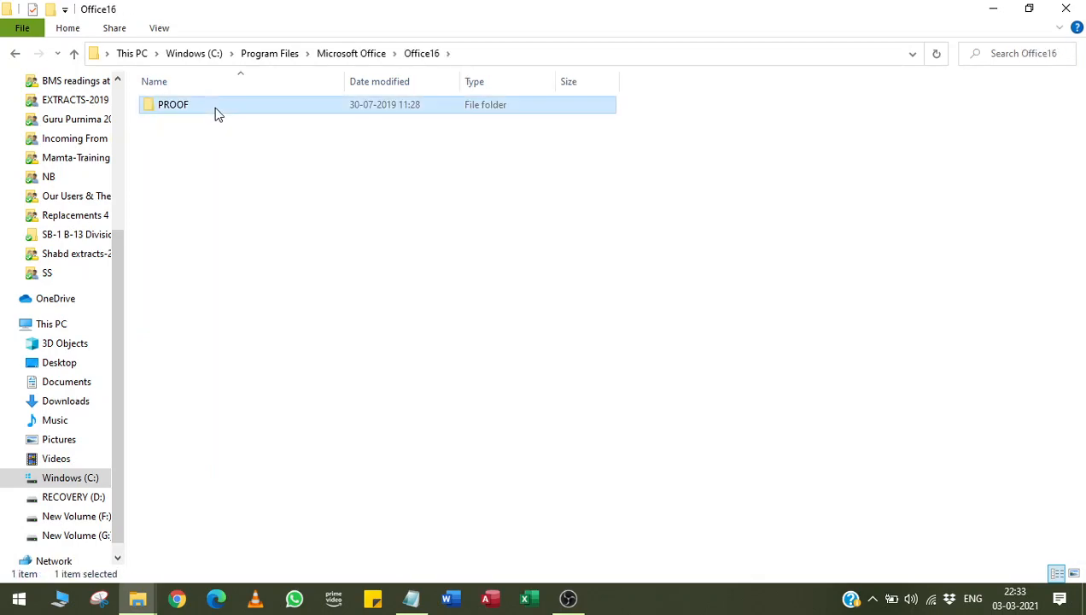
{"action": "double_click", "coordinate": [215, 111]}
{"action": "left_click", "coordinate": [367, 56]}
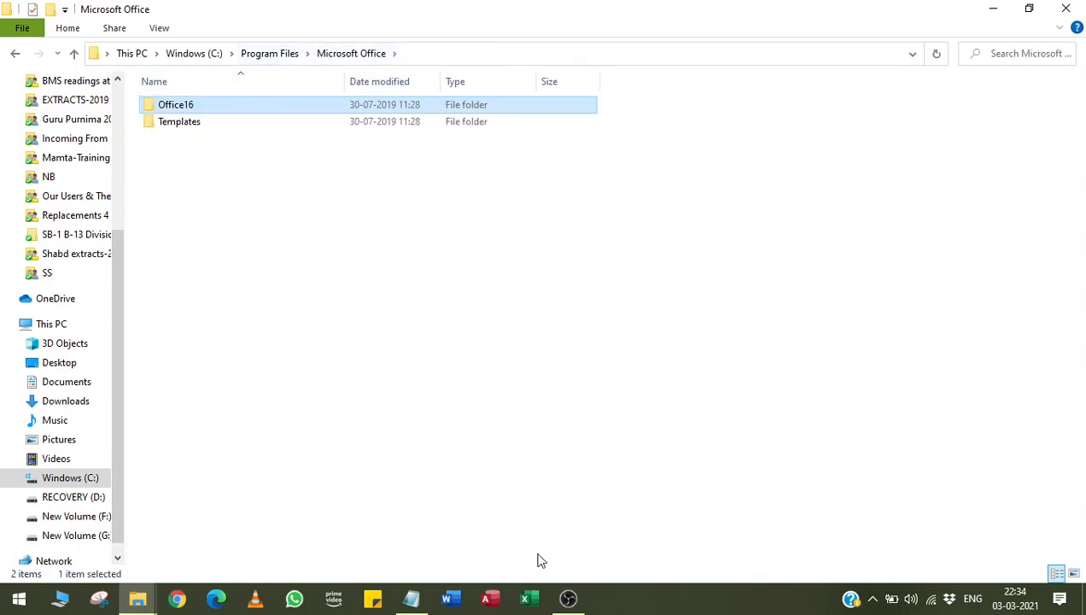
{"action": "left_click", "coordinate": [578, 601]}
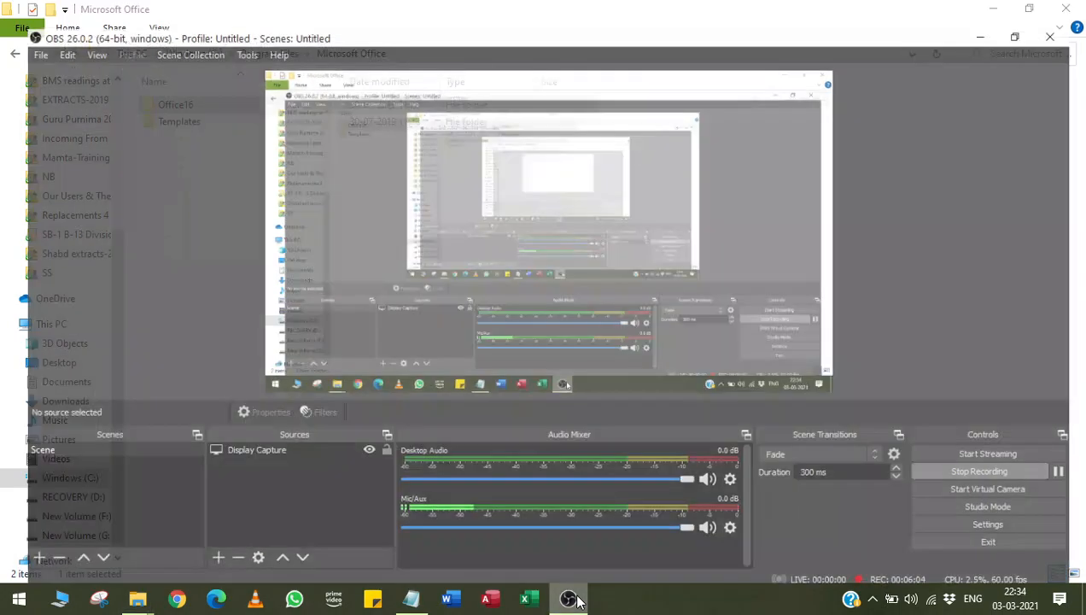
{"action": "left_click", "coordinate": [1074, 462]}
{"action": "left_click", "coordinate": [1074, 462]}
{"action": "left_click", "coordinate": [995, 10]}
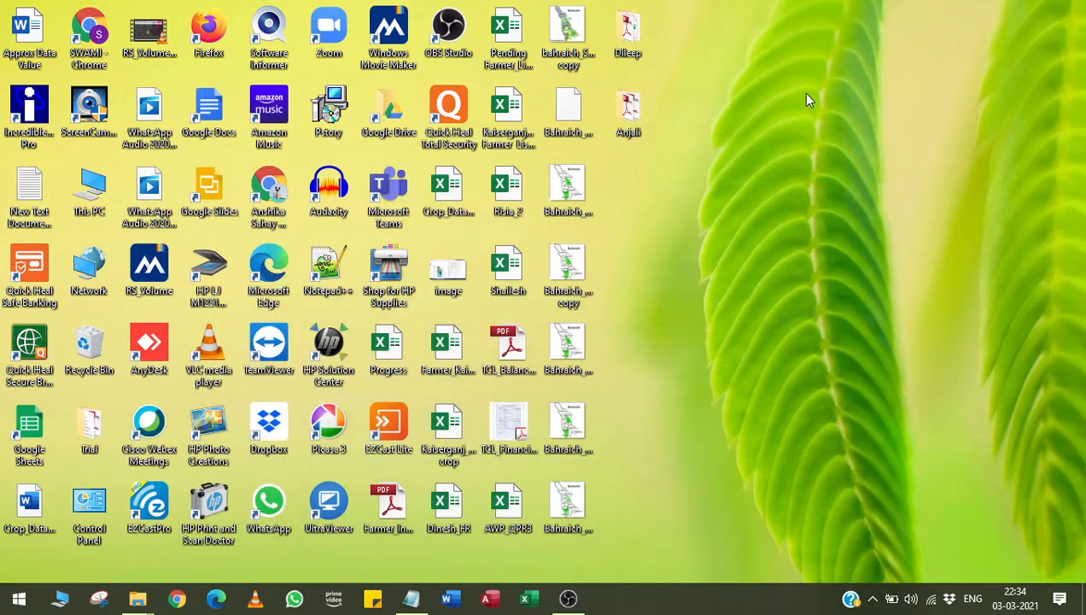
Bring back the Office16 folder window and go from there to Program Files (x86) on the Windows (C:) drive
{"action": "left_click", "coordinate": [139, 600]}
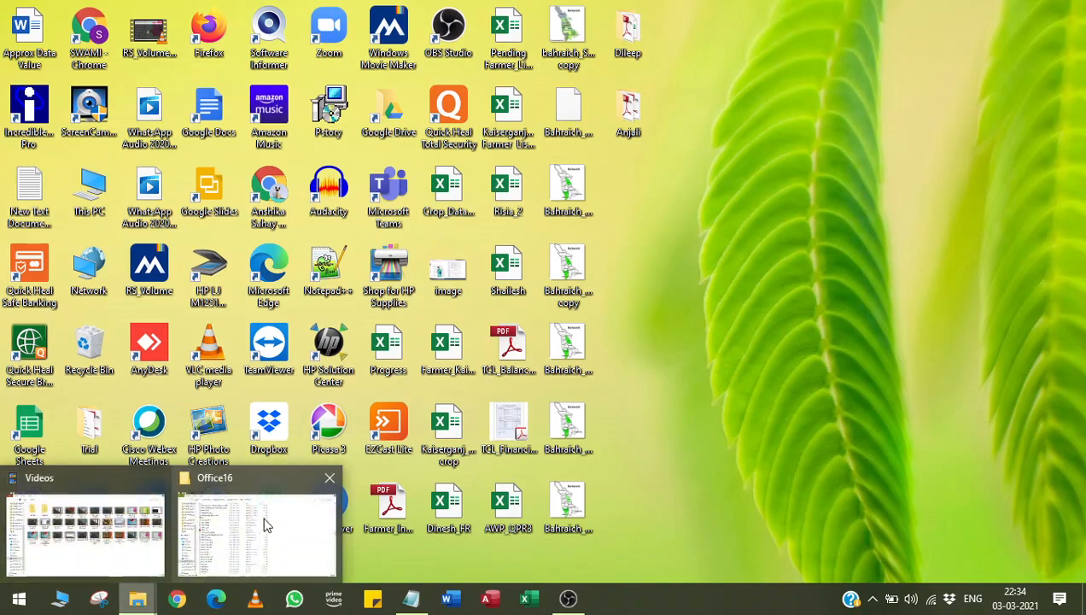
{"action": "left_click", "coordinate": [273, 523]}
{"action": "left_click", "coordinate": [201, 53]}
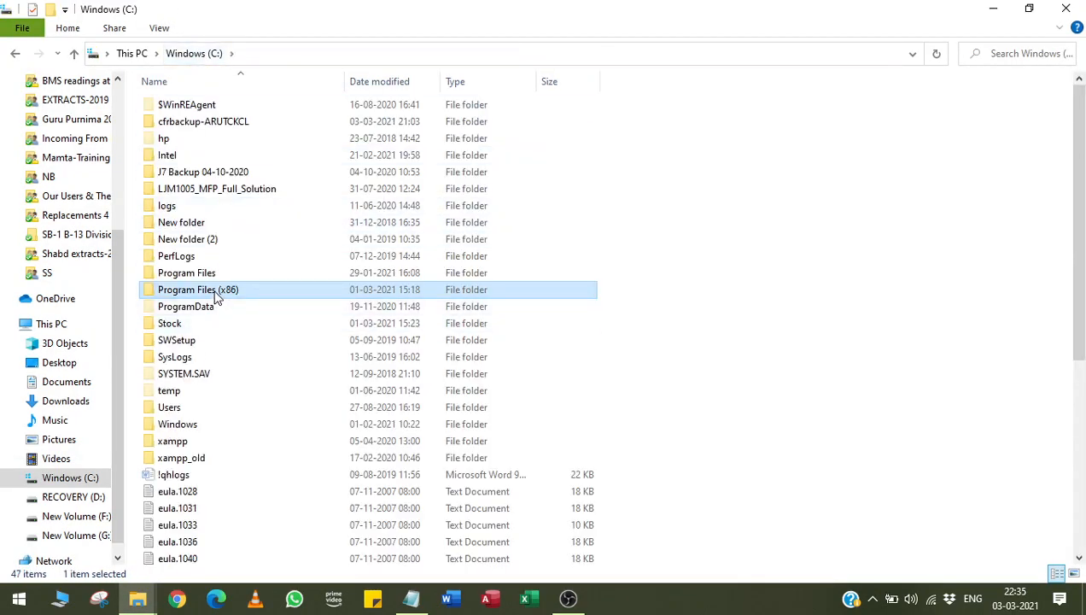
{"action": "double_click", "coordinate": [216, 293]}
{"action": "left_click", "coordinate": [218, 52]}
{"action": "double_click", "coordinate": [227, 295]}
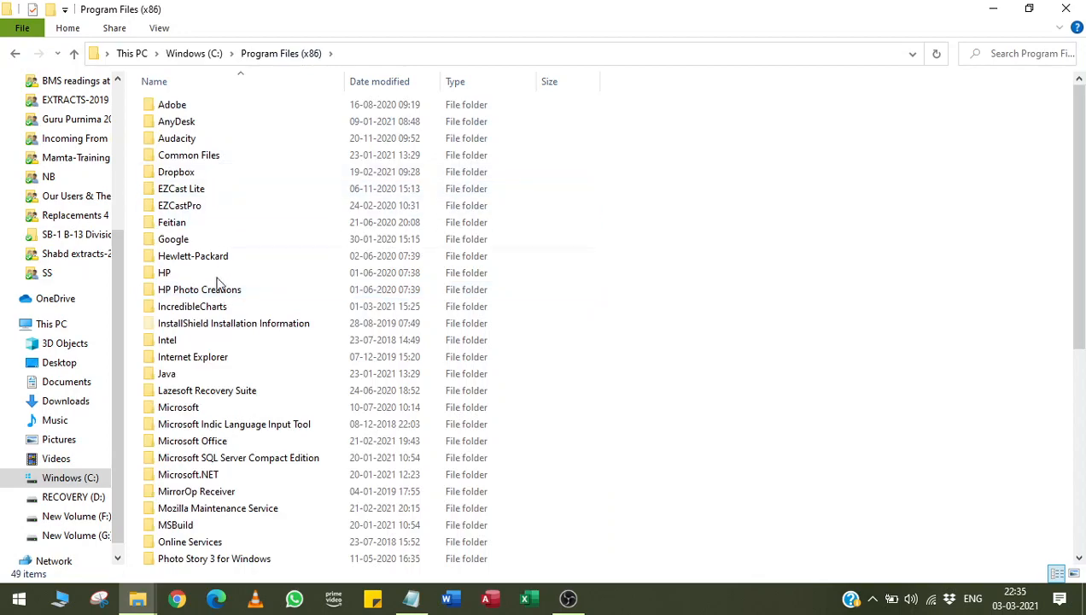
Open the Microsoft Office folder inside Program Files (x86)
{"action": "left_click", "coordinate": [218, 288]}
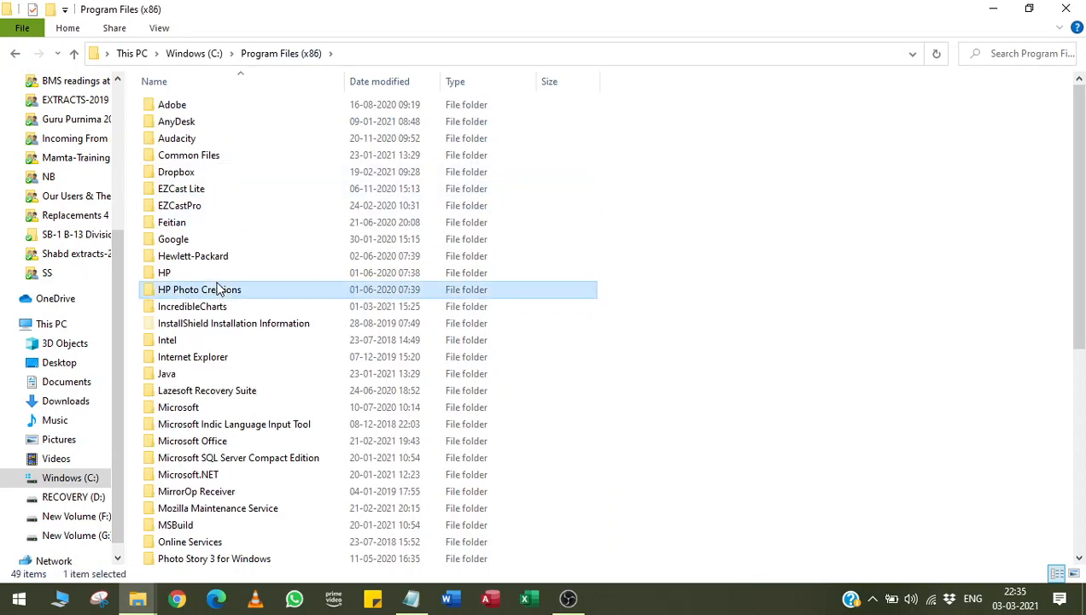
{"action": "key", "text": "Down"}
{"action": "key", "text": "Down"}
{"action": "key", "text": "Down"}
{"action": "key", "text": "Down"}
{"action": "key", "text": "Down"}
{"action": "key", "text": "Down"}
{"action": "key", "text": "Down"}
{"action": "key", "text": "Down"}
{"action": "key", "text": "Down"}
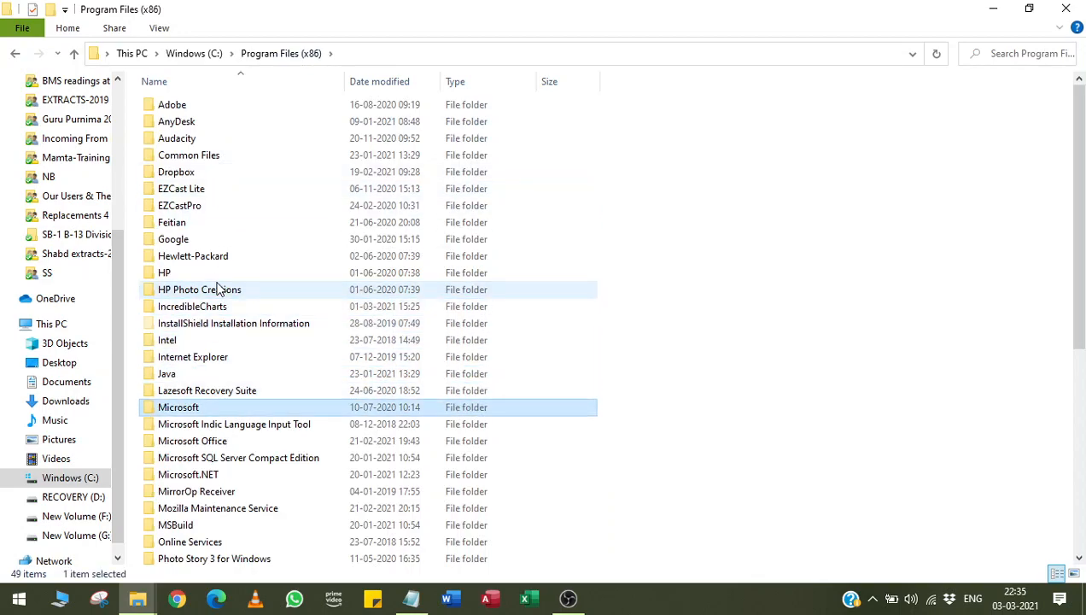
{"action": "key", "text": "Return"}
Open the root folder inside the Microsoft Office folder
{"action": "key", "text": "Down"}
{"action": "key", "text": "Down"}
{"action": "key", "text": "Up"}
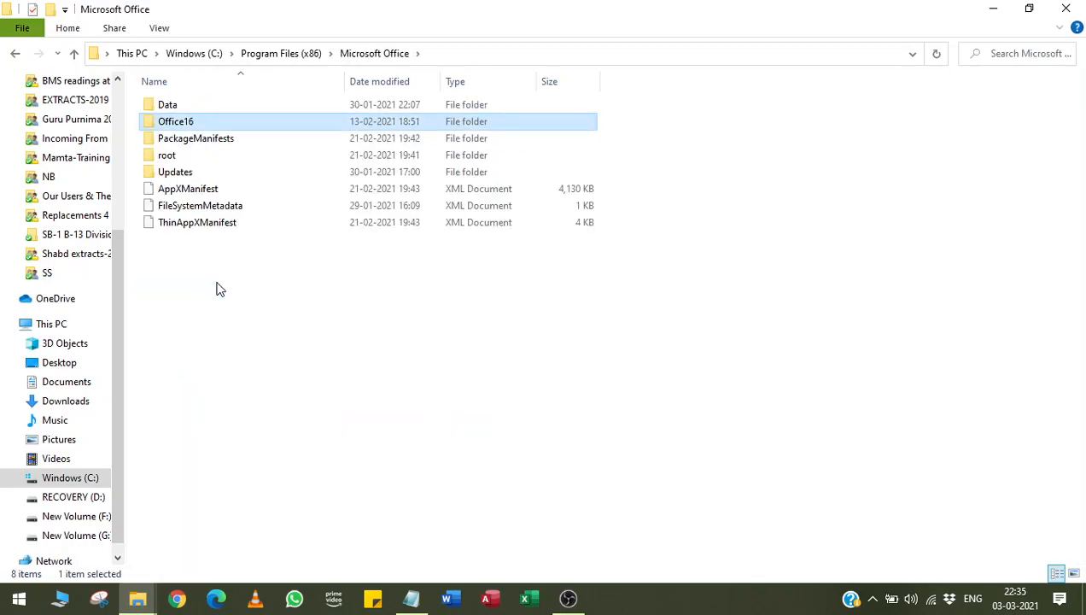
{"action": "key", "text": "Down"}
{"action": "key", "text": "Down"}
{"action": "key", "text": "Return"}
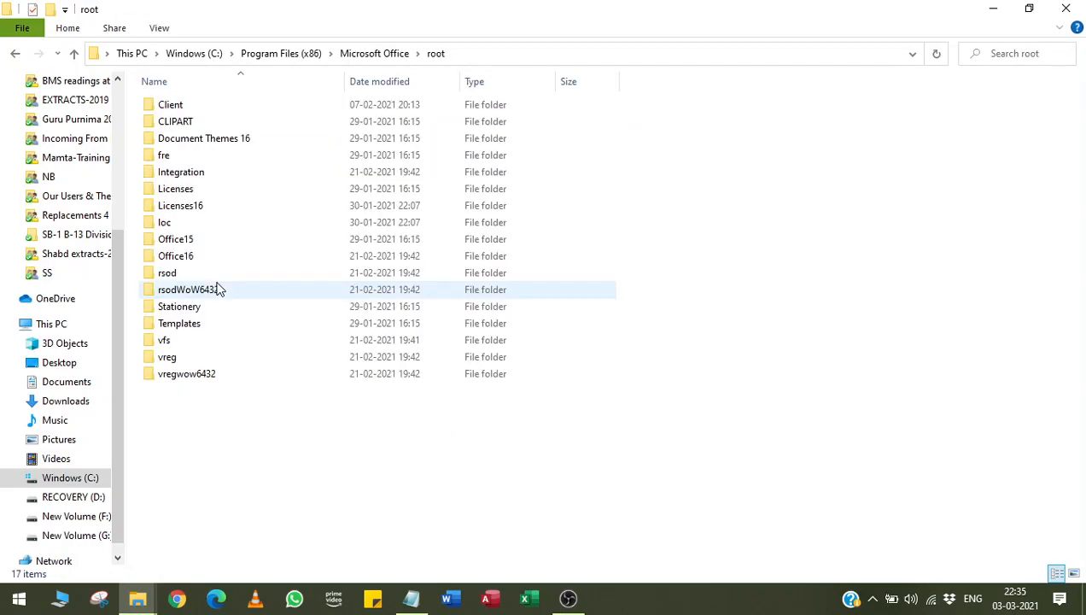
Open the Office16 folder inside the root folder
{"action": "key", "text": "Down"}
{"action": "key", "text": "Down"}
{"action": "key", "text": "Down"}
{"action": "key", "text": "Down"}
{"action": "key", "text": "Down"}
{"action": "key", "text": "Down"}
{"action": "key", "text": "Down"}
{"action": "key", "text": "Down"}
{"action": "key", "text": "Down"}
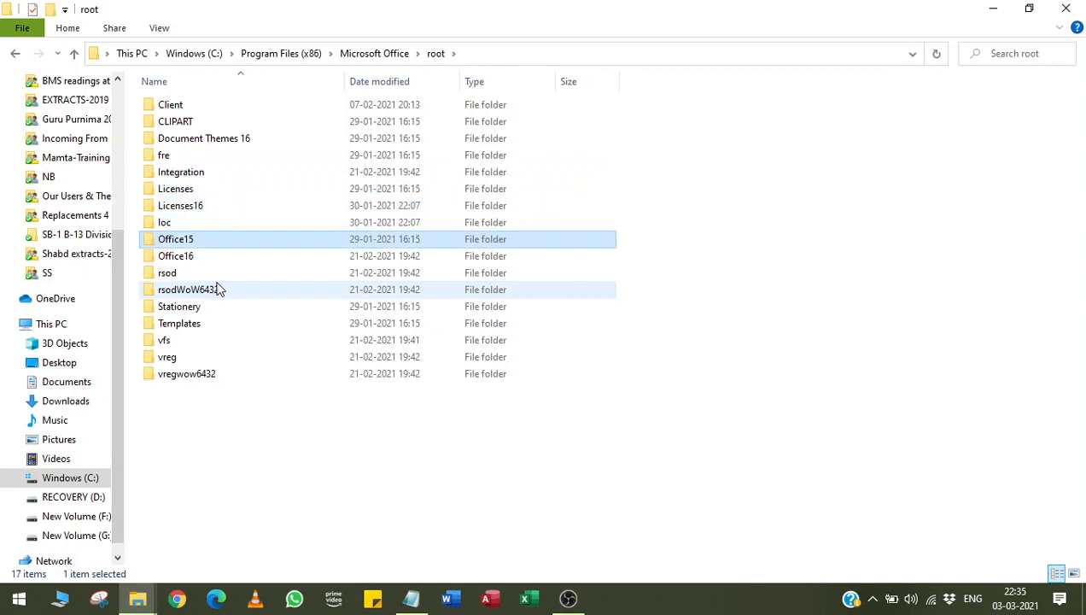
{"action": "key", "text": "Return"}
Find the EXCEL application in the Office16 folder, start Excel from it, and close Excel again
{"action": "key", "text": "Down"}
{"action": "key", "text": "Down"}
{"action": "key", "text": "Down"}
{"action": "key", "text": "Down"}
{"action": "key", "text": "Down"}
{"action": "key", "text": "Down"}
{"action": "key", "text": "Down"}
{"action": "key", "text": "Down"}
{"action": "key", "text": "Down"}
{"action": "key", "text": "Down"}
{"action": "key", "text": "Down"}
{"action": "key", "text": "Down"}
{"action": "key", "text": "Down"}
{"action": "key", "text": "Down"}
{"action": "key", "text": "Down"}
{"action": "key", "text": "Down"}
{"action": "key", "text": "Down"}
{"action": "key", "text": "Down"}
{"action": "key", "text": "Down"}
{"action": "key", "text": "Down"}
{"action": "key", "text": "Down"}
{"action": "key", "text": "Down"}
{"action": "key", "text": "Down"}
{"action": "key", "text": "Down"}
{"action": "key", "text": "Down"}
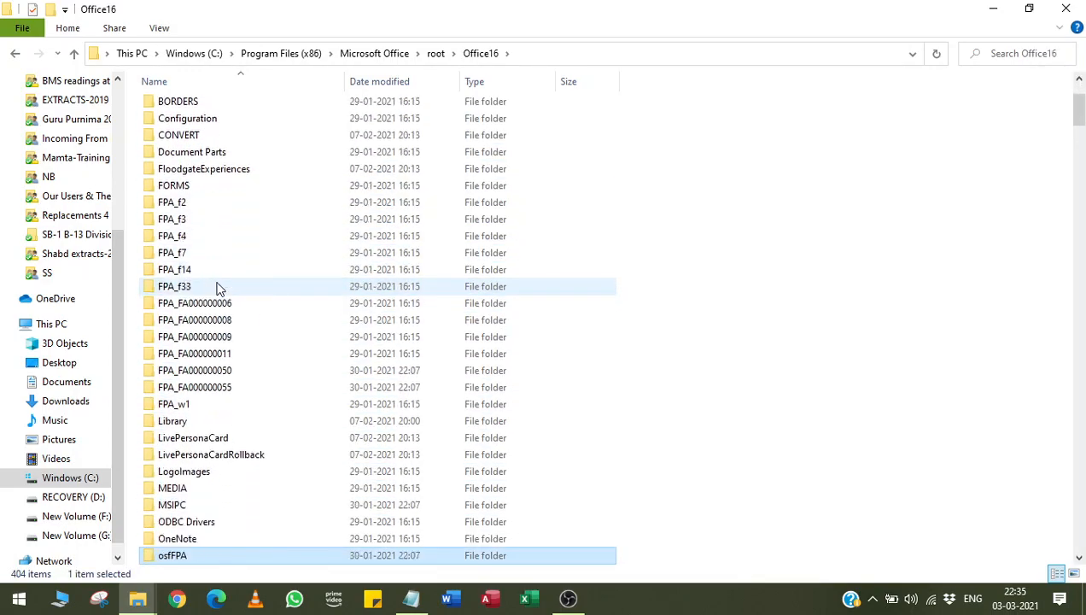
{"action": "key", "text": "Down"}
{"action": "key", "text": "Down"}
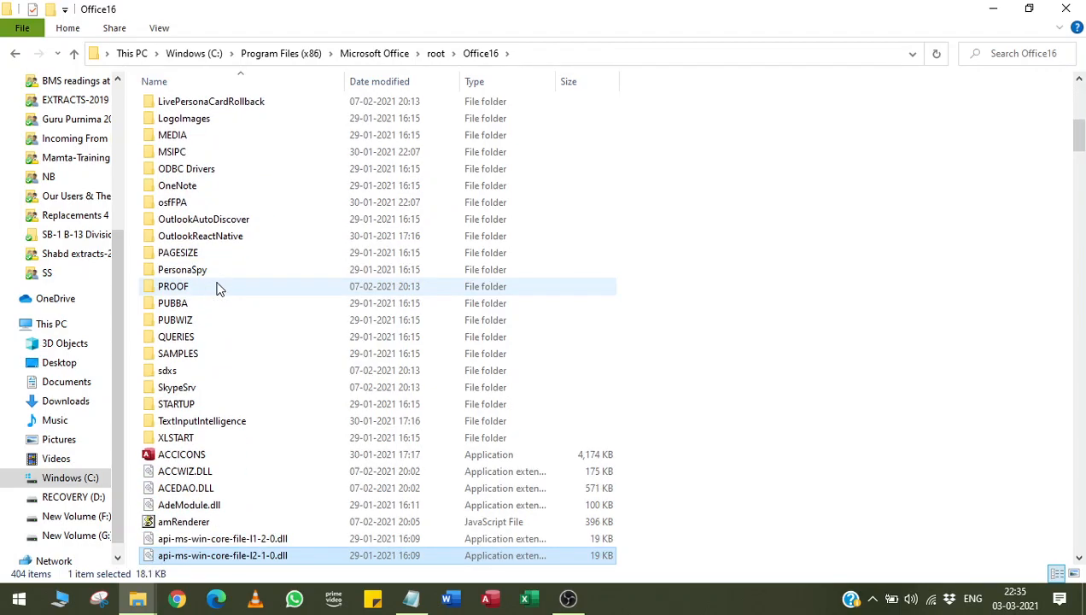
{"action": "type", "text": "excel"}
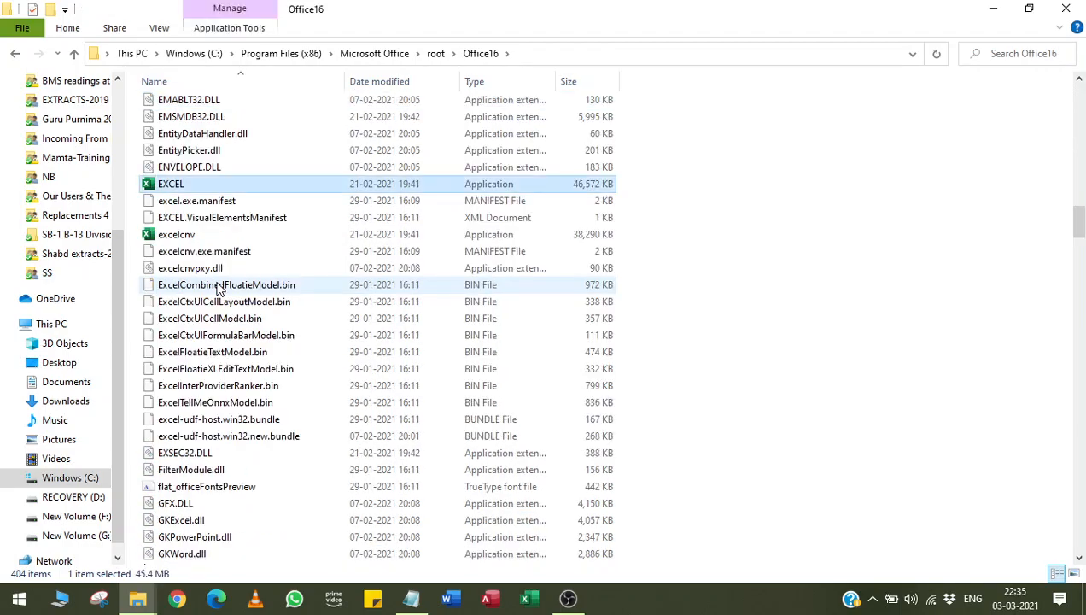
{"action": "double_click", "coordinate": [167, 188]}
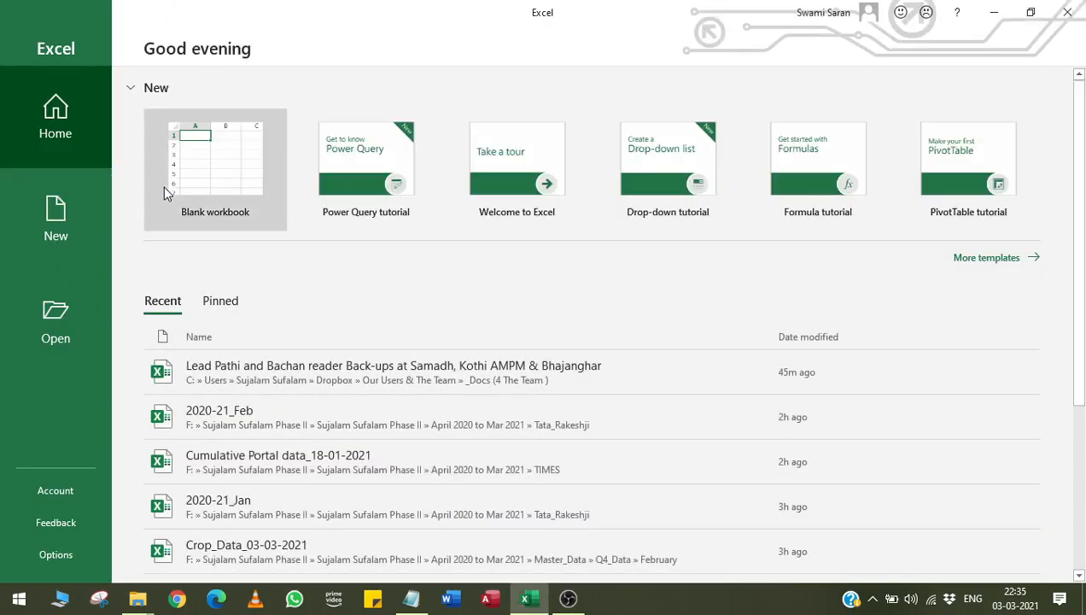
{"action": "left_click", "coordinate": [1067, 12]}
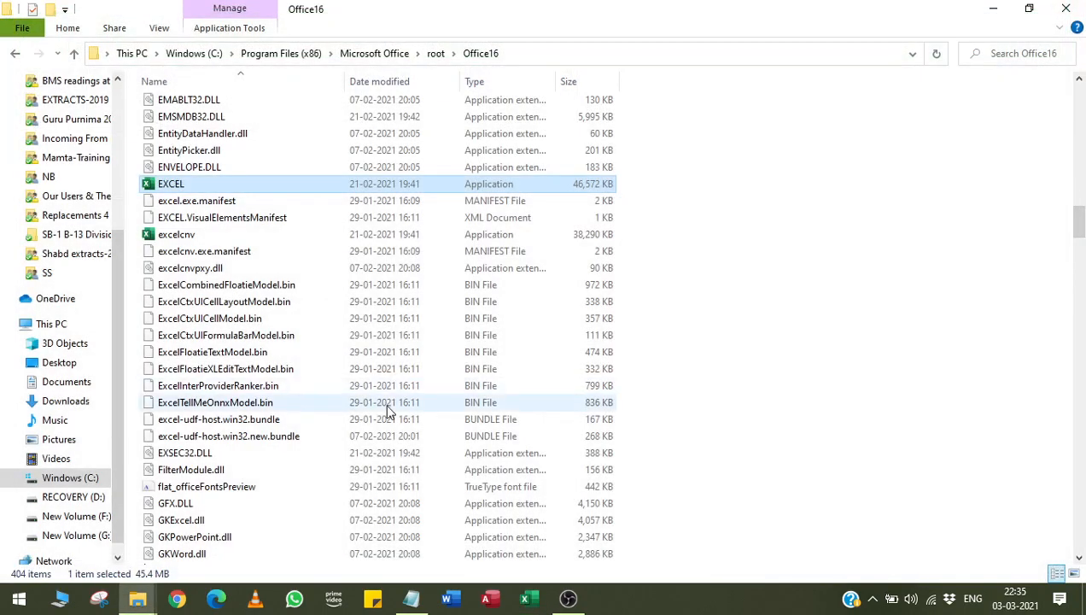
Start Word from the WINWORD application in the Office16 folder and close it again
{"action": "key", "text": "w"}
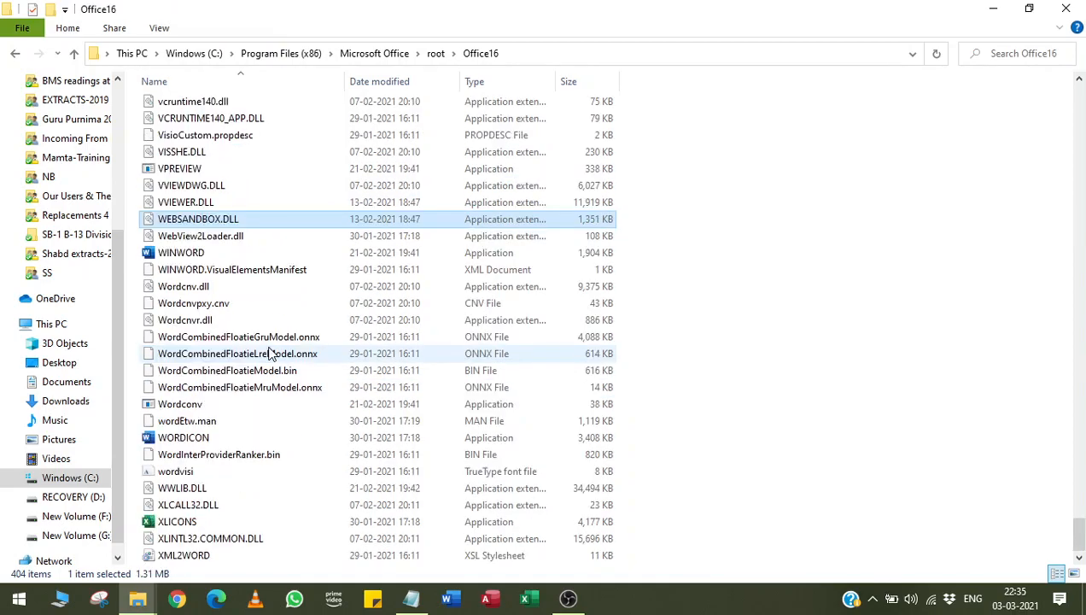
{"action": "key", "text": "w"}
{"action": "key", "text": "w"}
{"action": "key", "text": "Return"}
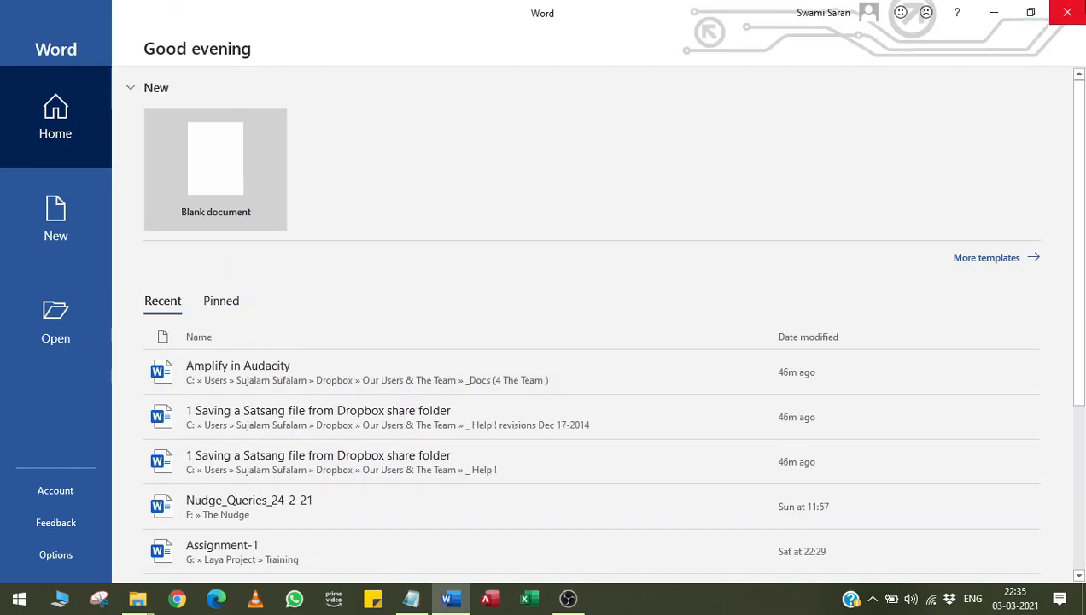
{"action": "left_click", "coordinate": [1074, 11]}
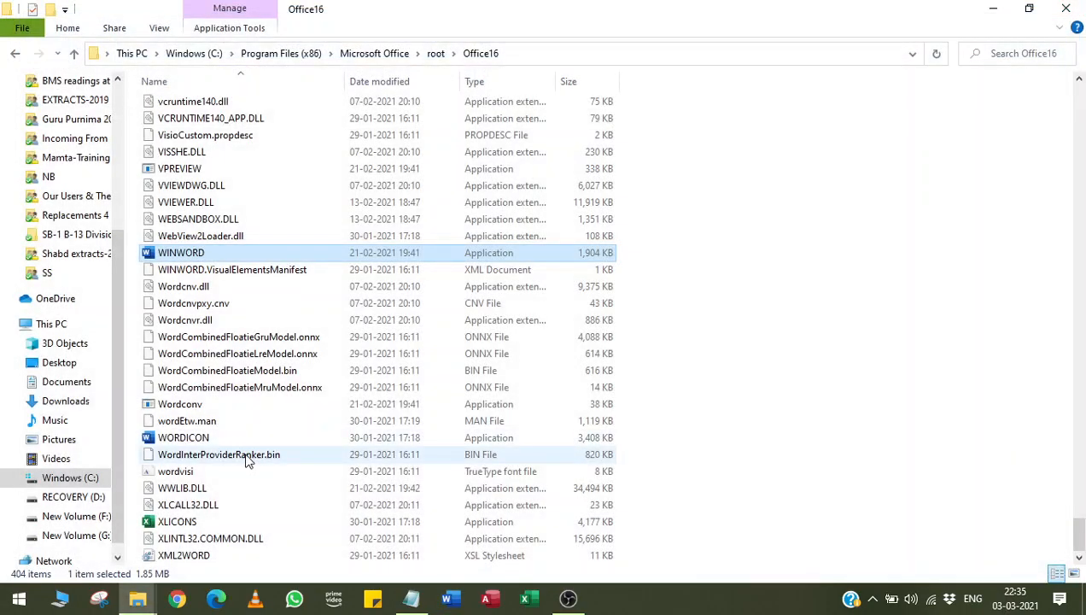
Start PowerPoint from the POWERPNT application in the Office16 folder, and close both PowerPoint and the folder window
{"action": "key", "text": "p"}
{"action": "key", "text": "p"}
{"action": "key", "text": "p"}
{"action": "key", "text": "p"}
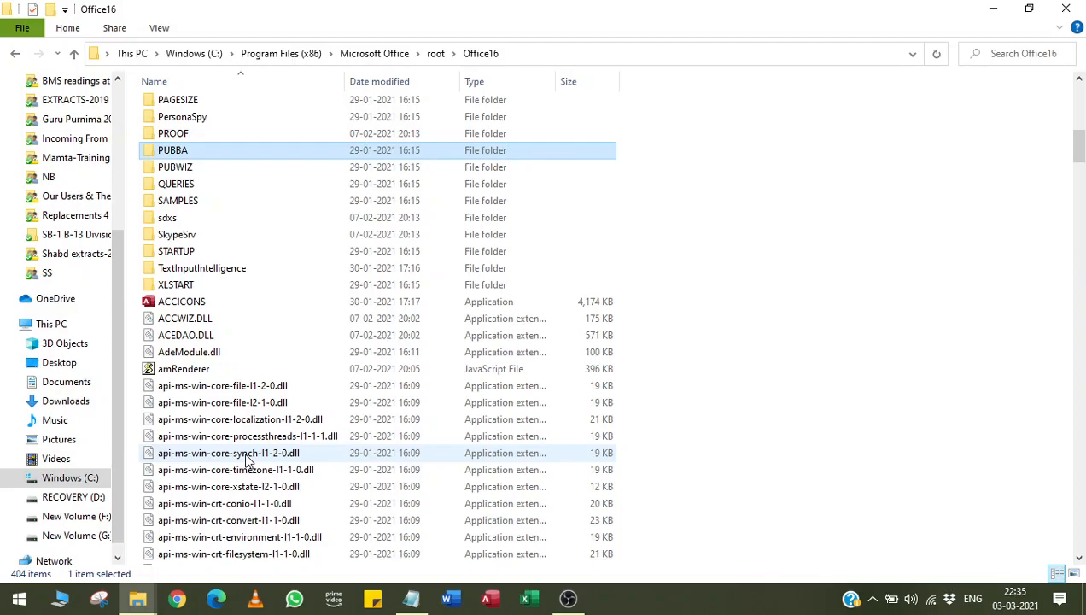
{"action": "left_click_drag", "start_coordinate": [1079, 152], "coordinate": [1067, 466]}
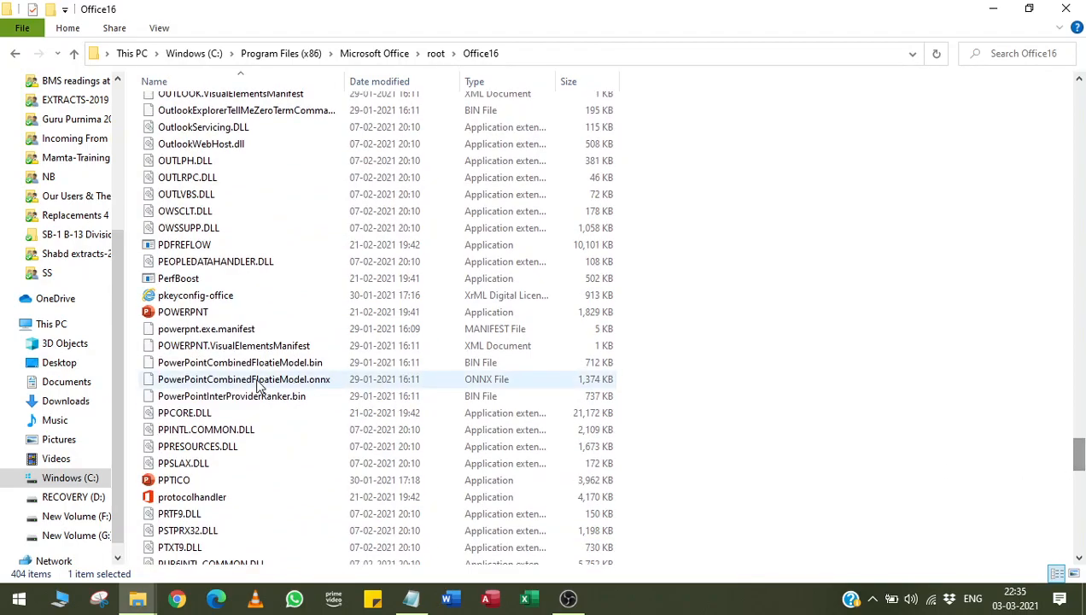
{"action": "double_click", "coordinate": [197, 313]}
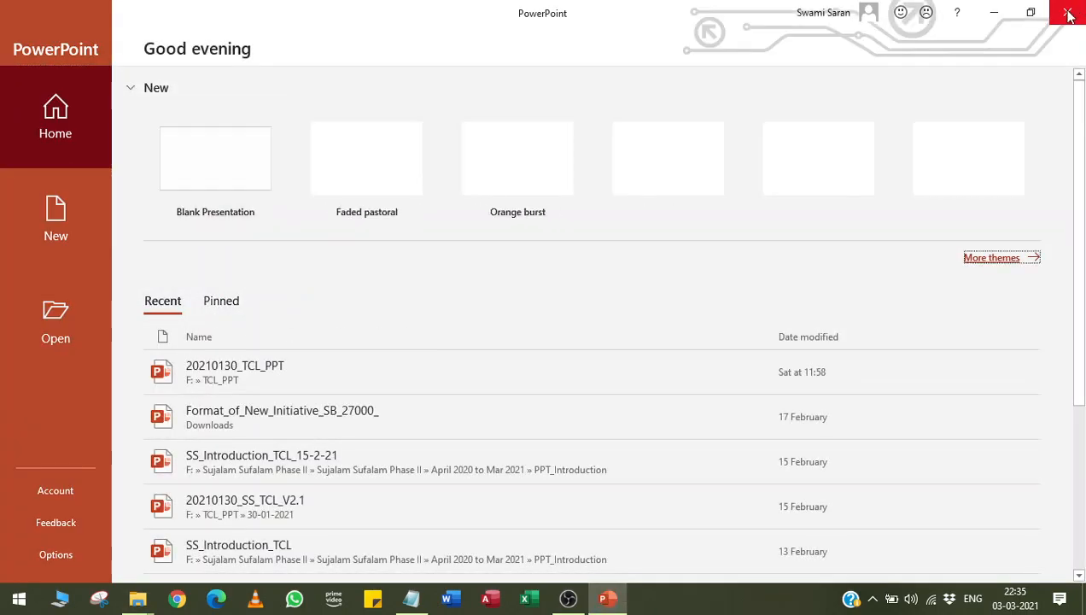
{"action": "left_click", "coordinate": [1067, 12]}
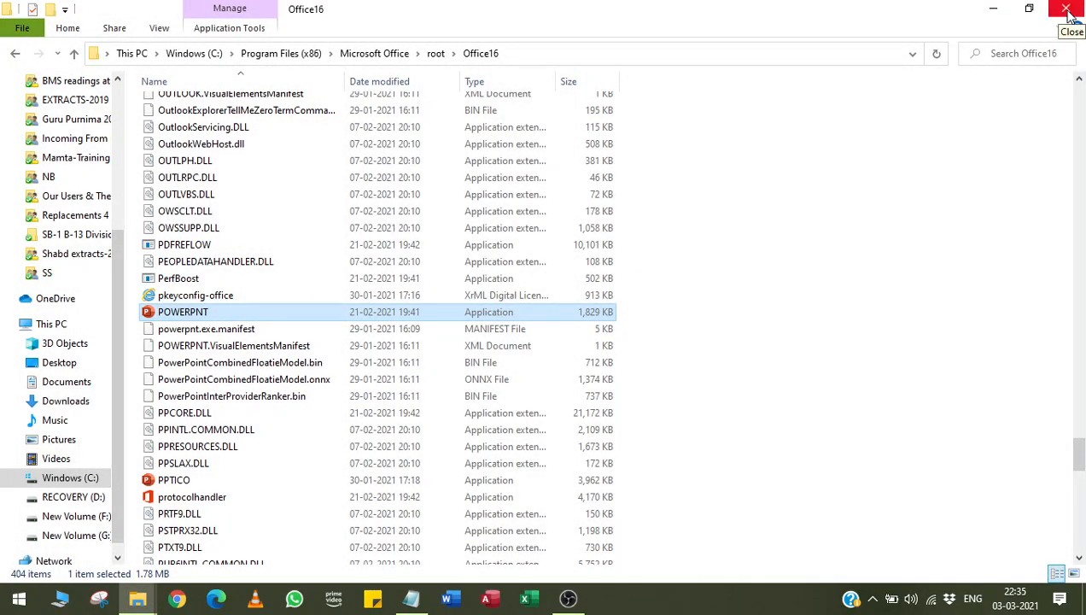
{"action": "left_click", "coordinate": [1068, 10]}
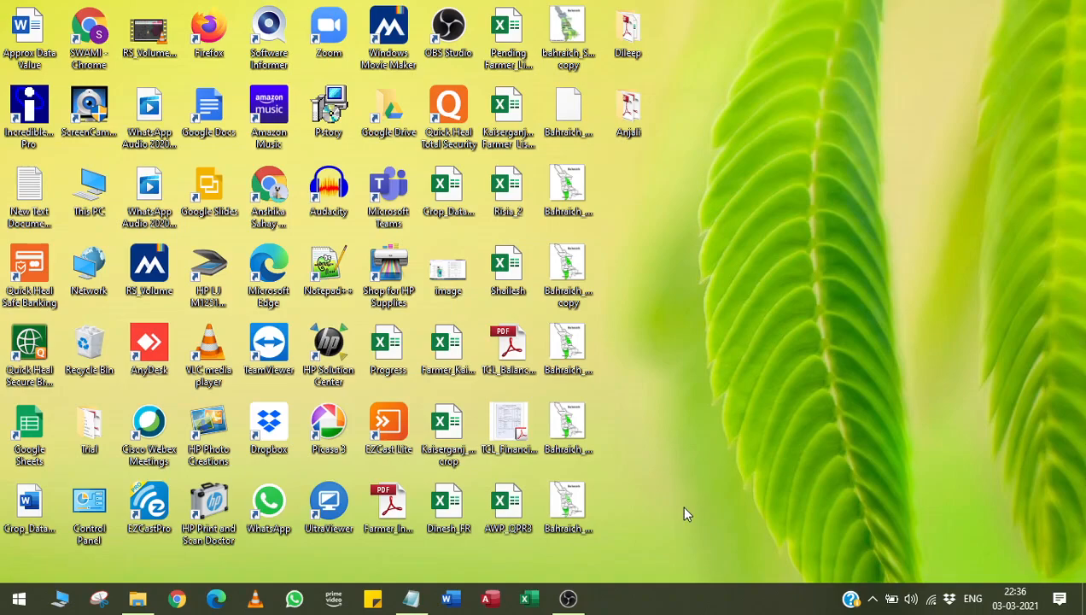
Start Excel from the Windows Run prompt with the command excel and create a blank workbook
{"action": "key", "text": "super+r"}
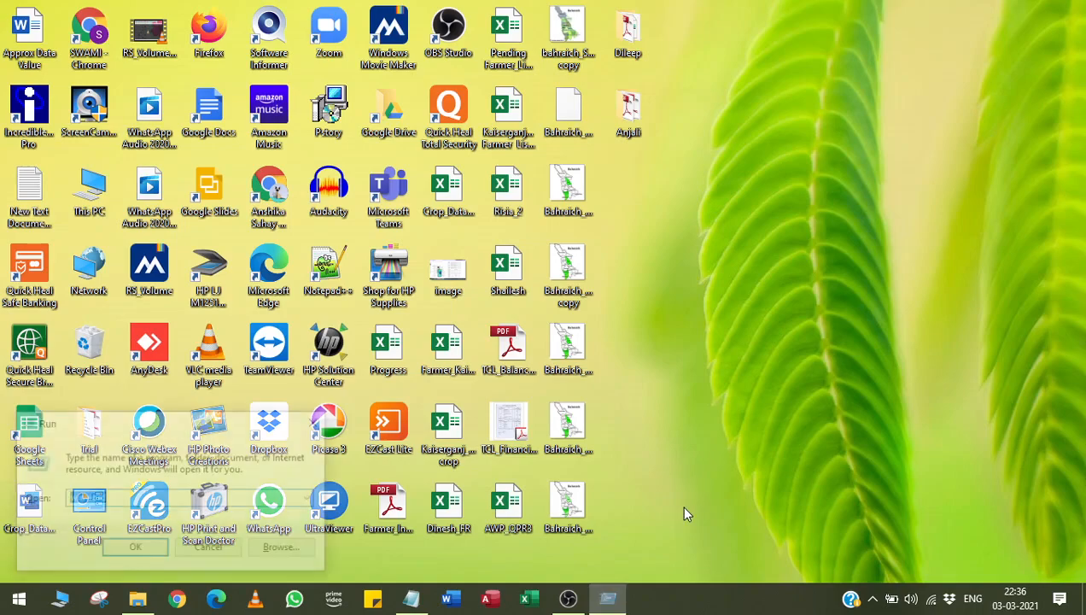
{"action": "type", "text": "excel"}
{"action": "key", "text": "Return"}
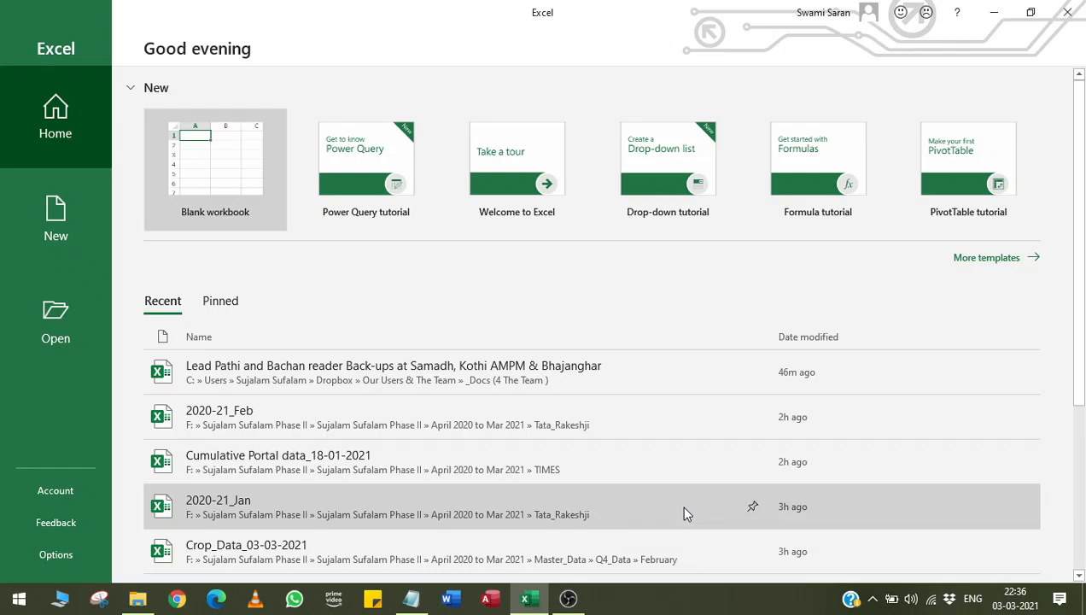
{"action": "left_click", "coordinate": [227, 167]}
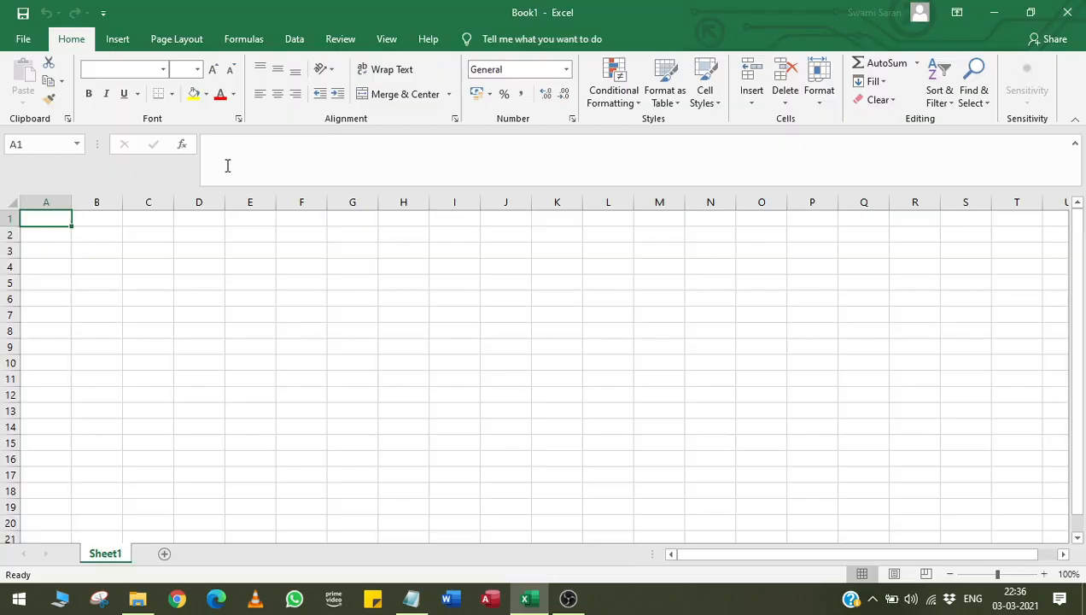
Review the lesson topics in the Notepad list, and minimize Notepad to return to Excel
{"action": "left_click", "coordinate": [410, 599]}
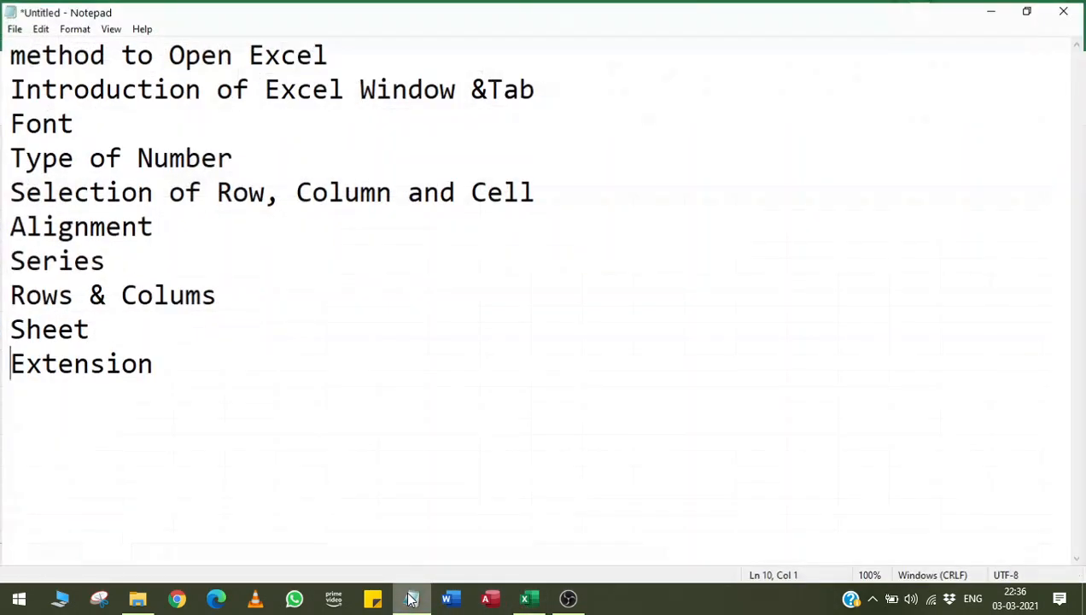
{"action": "left_click", "coordinate": [337, 59]}
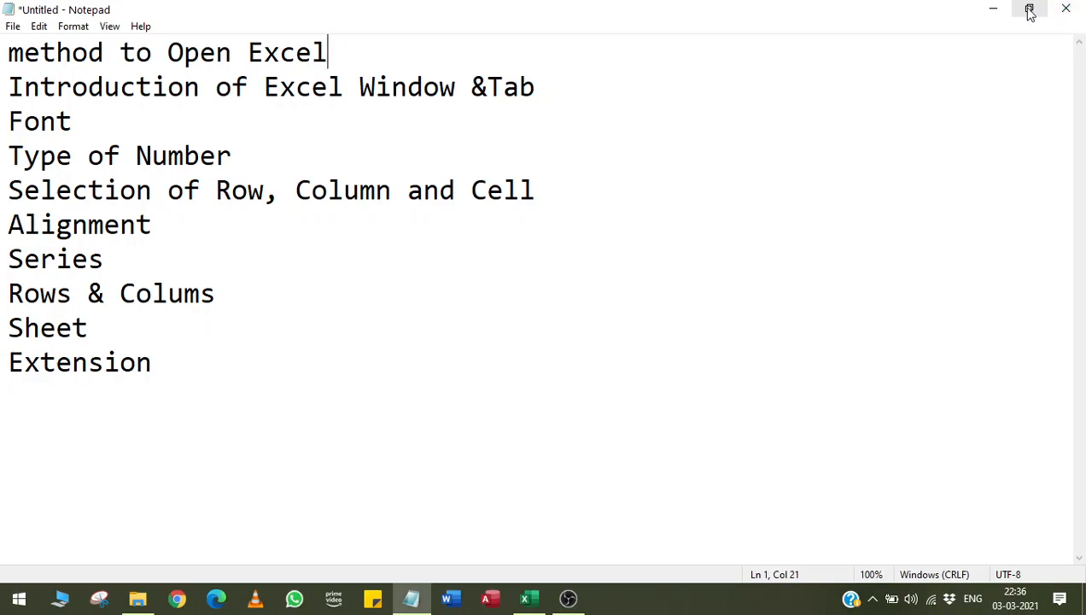
{"action": "left_click", "coordinate": [993, 10]}
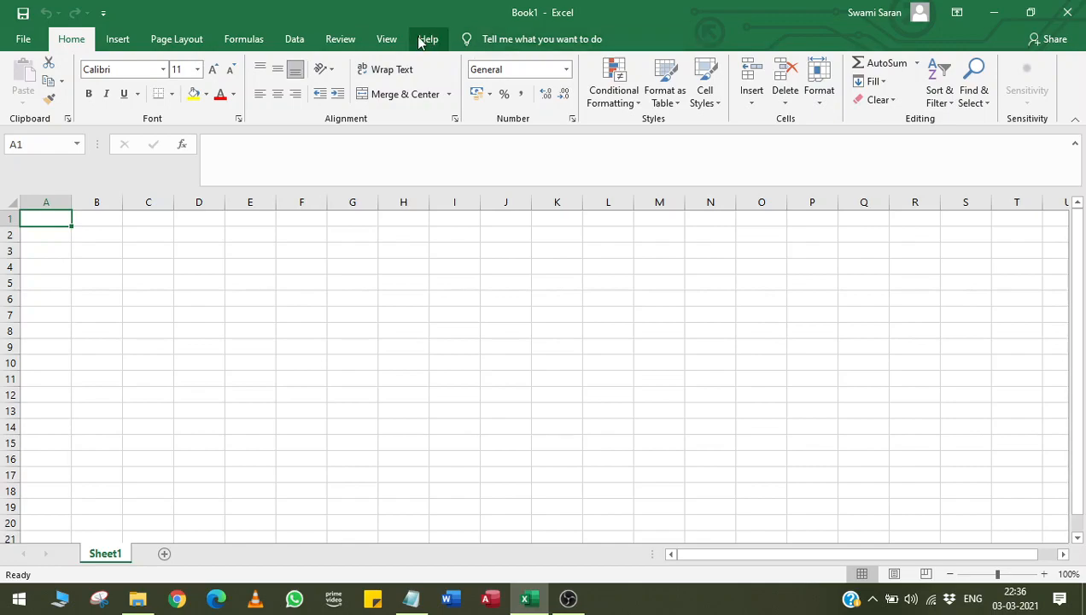
Look through the Data, Formulas, Page Layout, Insert, Home and View commands and the File page, and return to the worksheet
{"action": "left_click", "coordinate": [303, 39]}
{"action": "left_click", "coordinate": [234, 38]}
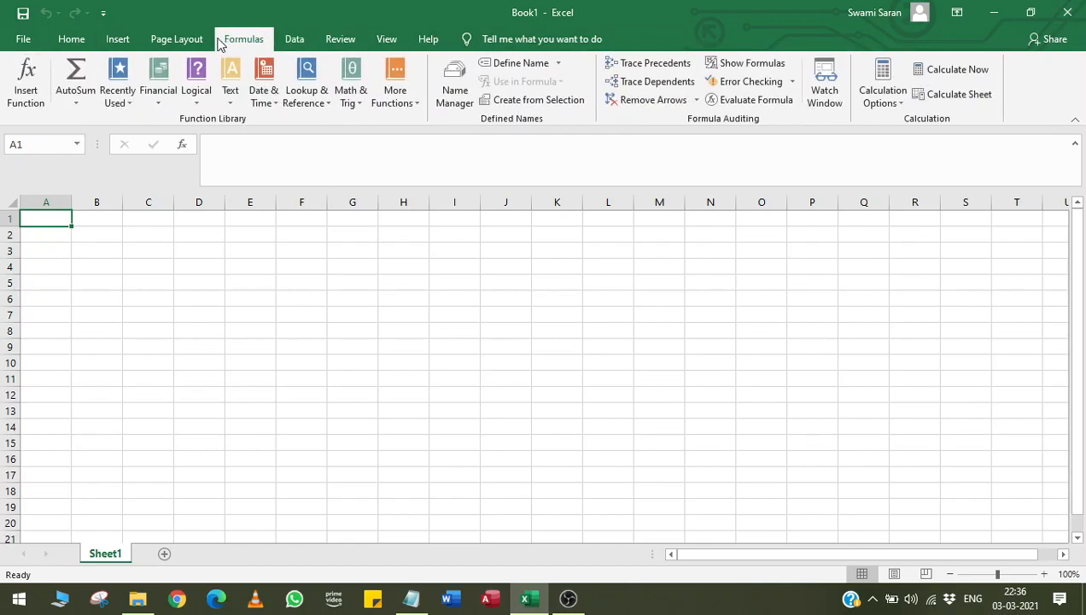
{"action": "left_click", "coordinate": [179, 39]}
{"action": "left_click", "coordinate": [119, 39]}
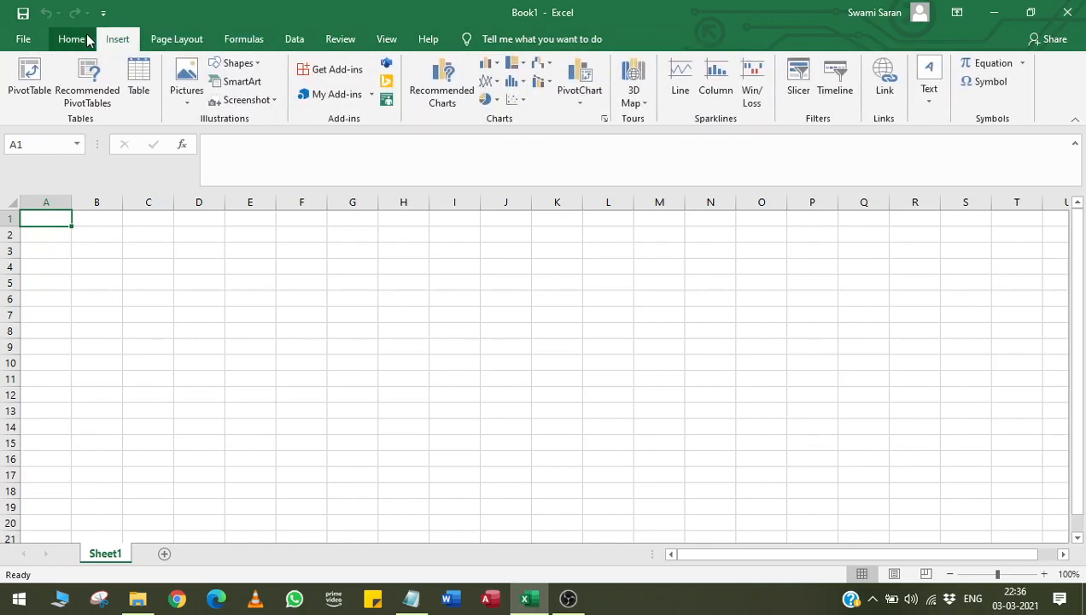
{"action": "left_click", "coordinate": [80, 39]}
{"action": "left_click", "coordinate": [242, 39]}
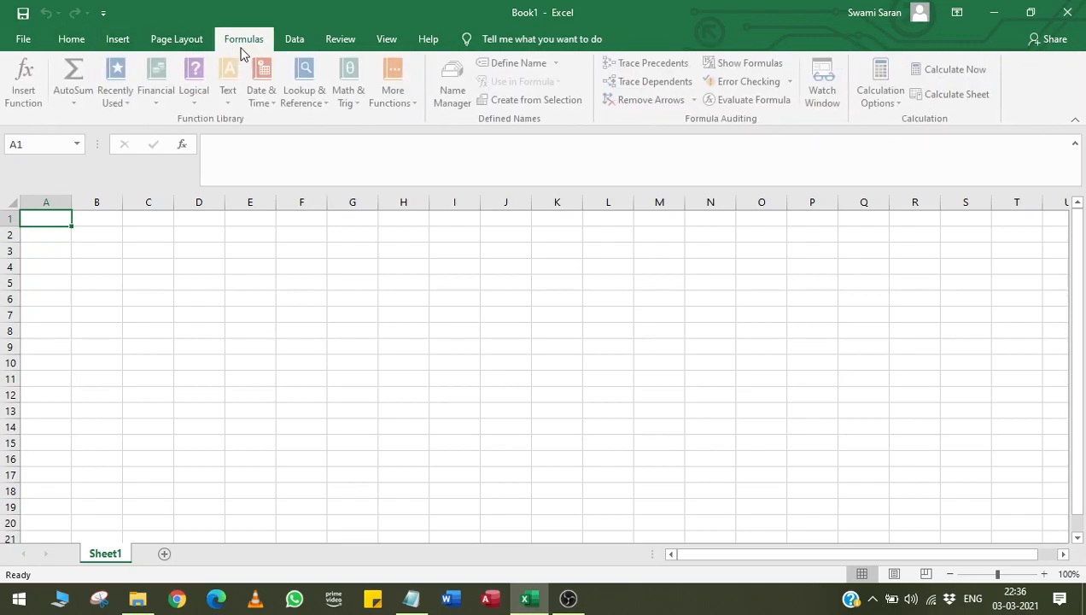
{"action": "left_click", "coordinate": [299, 39]}
{"action": "left_click", "coordinate": [392, 45]}
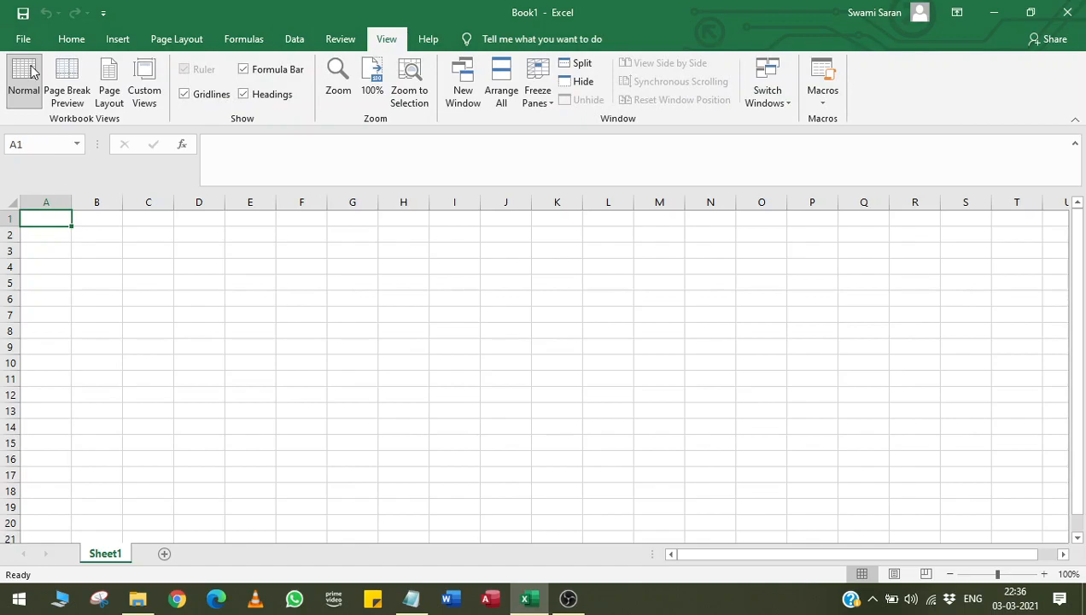
{"action": "left_click", "coordinate": [23, 38]}
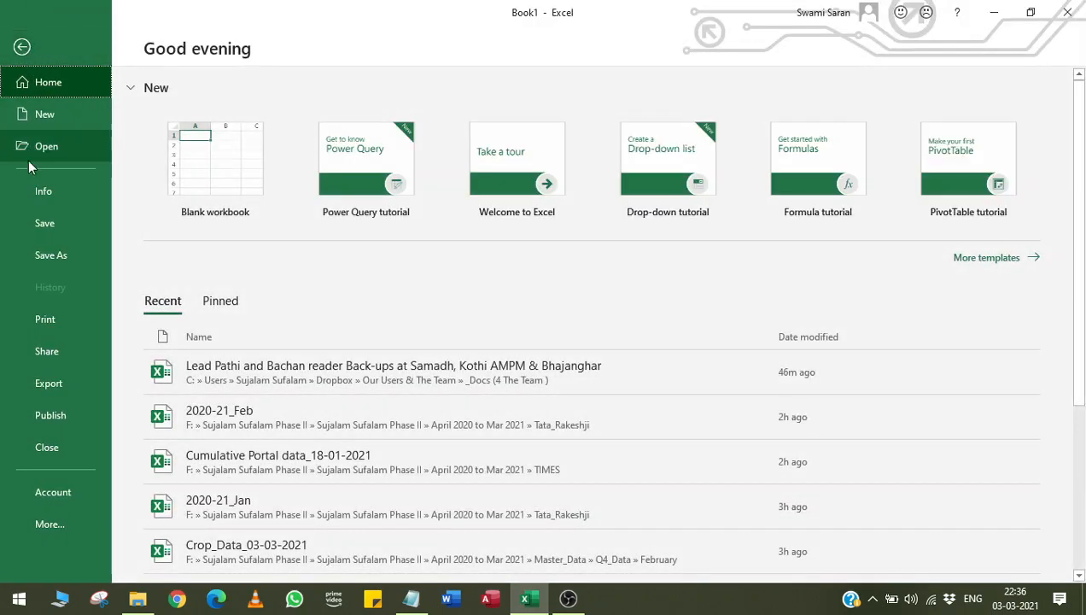
{"action": "left_click", "coordinate": [21, 46]}
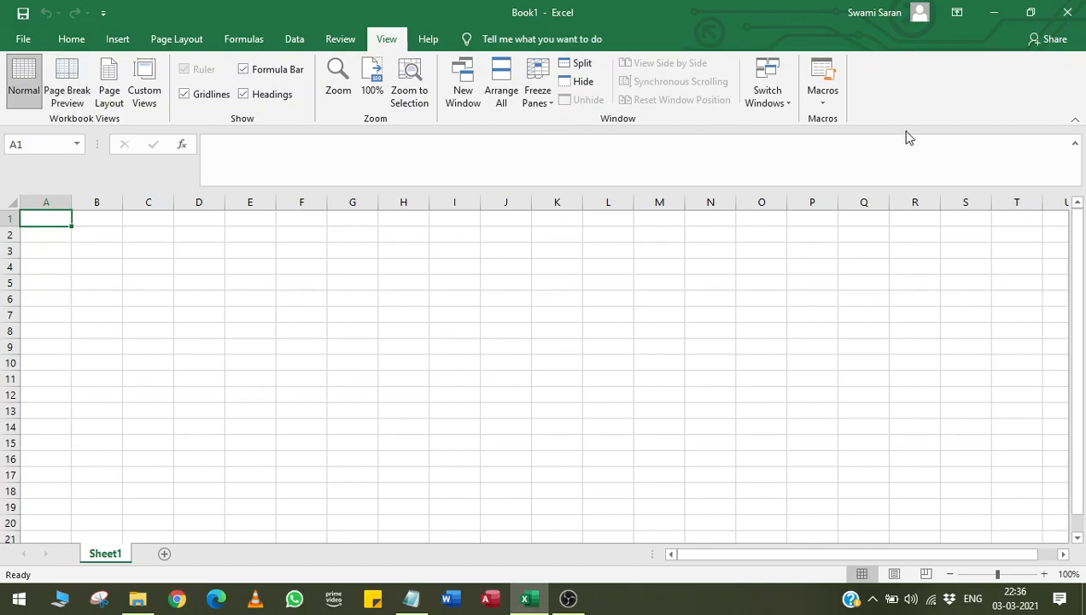
Shrink the formula bar to a single line, and collapse the ribbon and pin it open again on Home
{"action": "left_click", "coordinate": [1076, 124]}
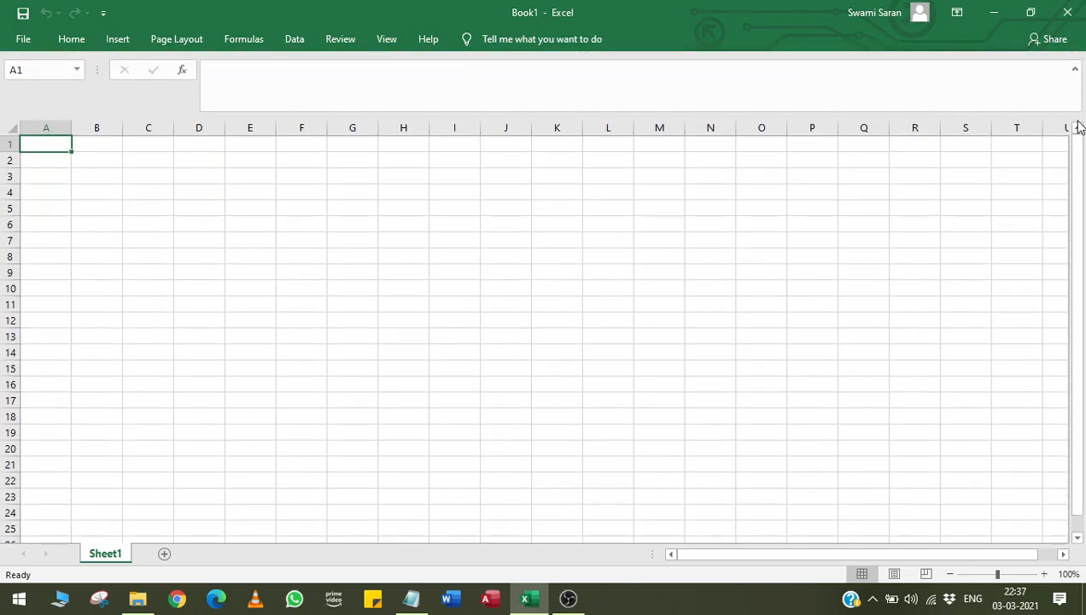
{"action": "left_click", "coordinate": [1075, 70]}
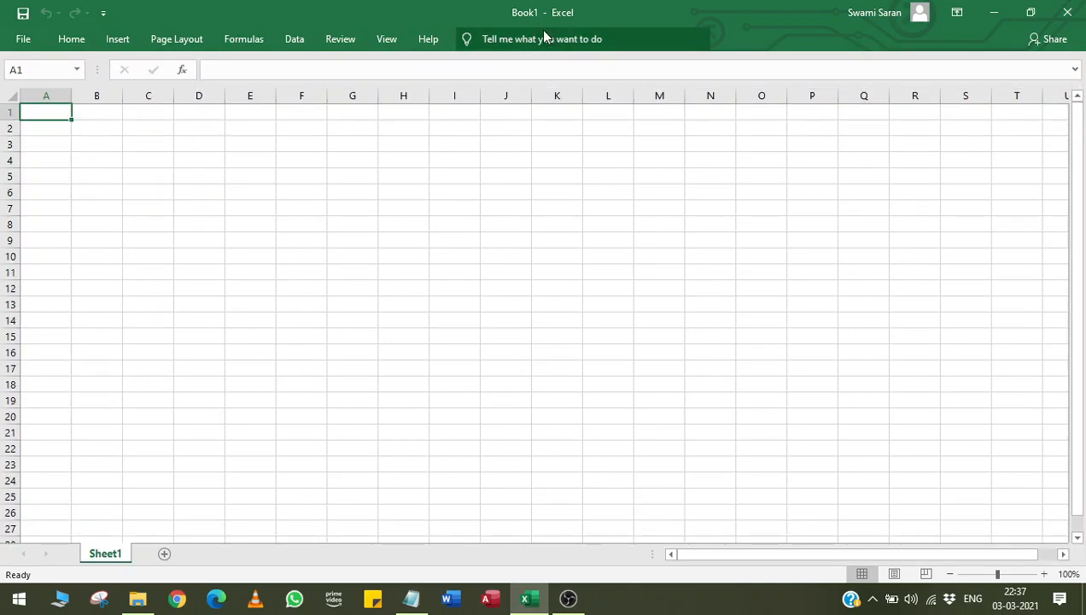
{"action": "left_click", "coordinate": [86, 43]}
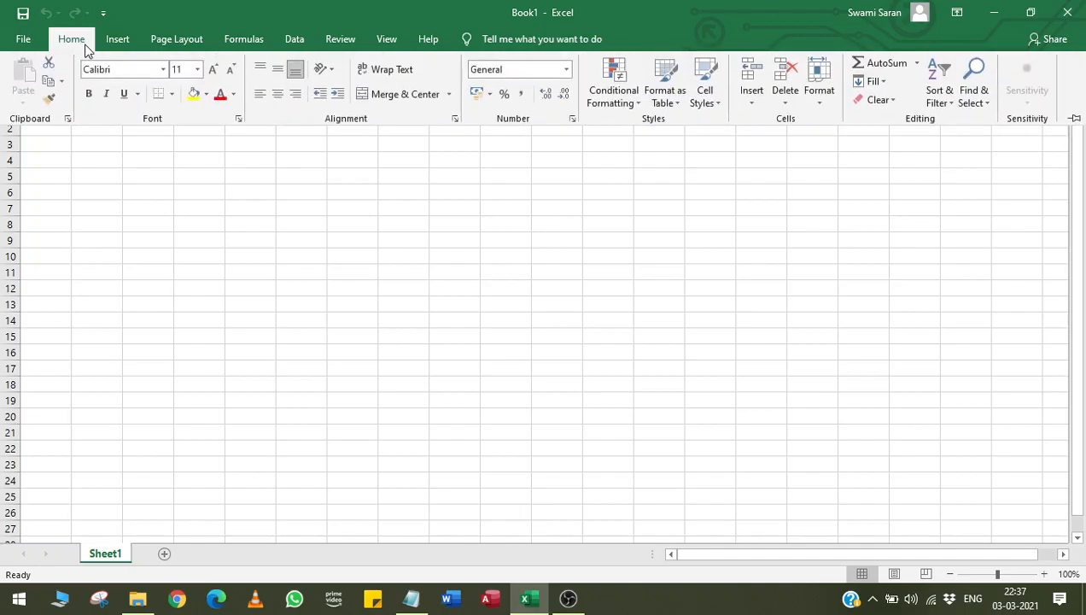
{"action": "left_click", "coordinate": [1075, 120]}
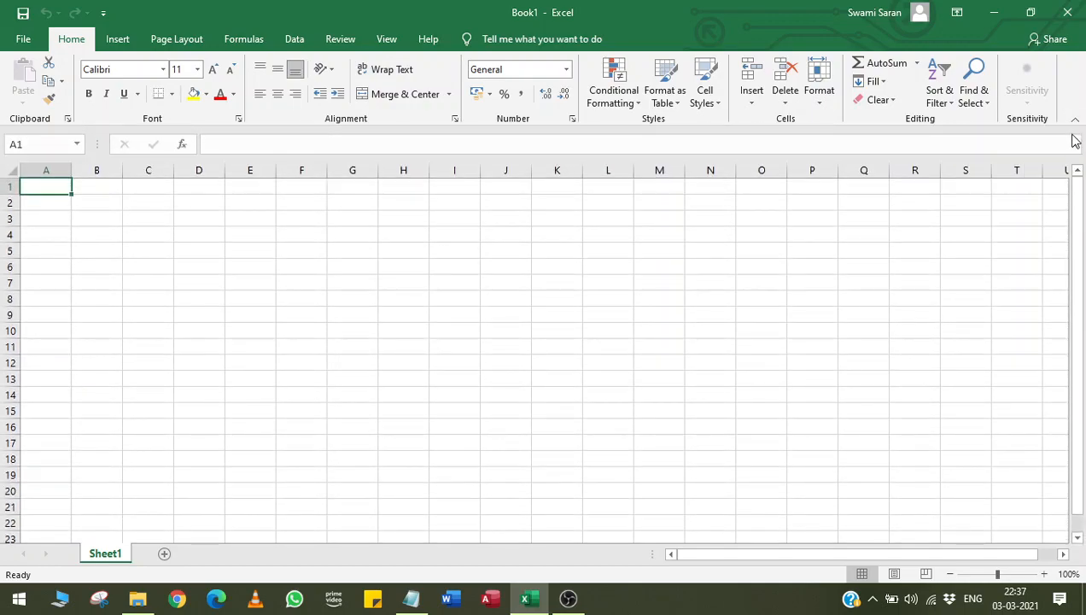
Collapse the ribbon to its tab names and pin the Home commands open again
{"action": "left_click", "coordinate": [1077, 123]}
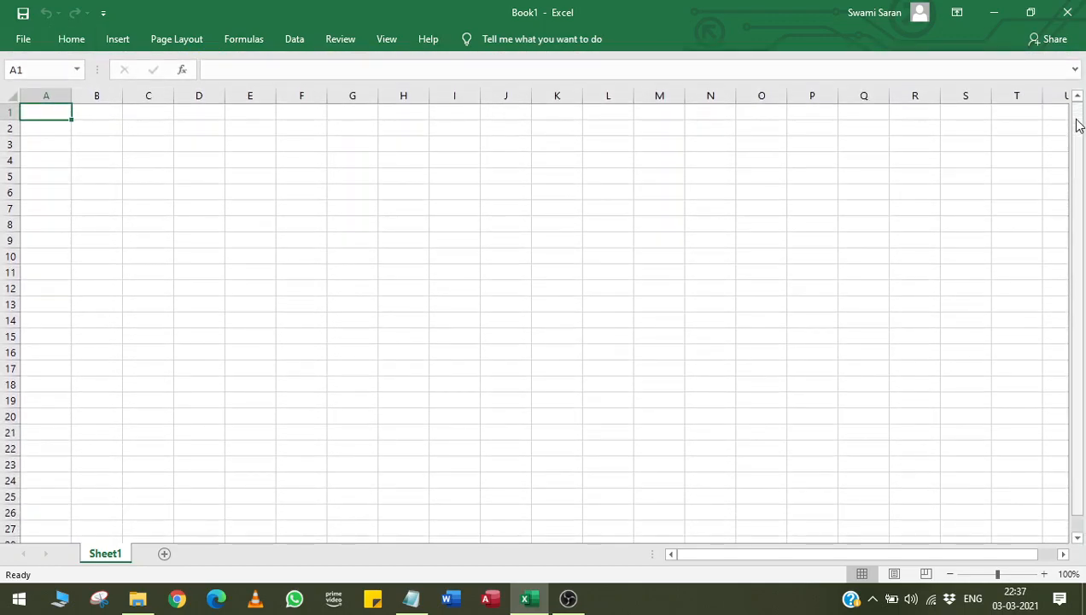
{"action": "left_click", "coordinate": [90, 39]}
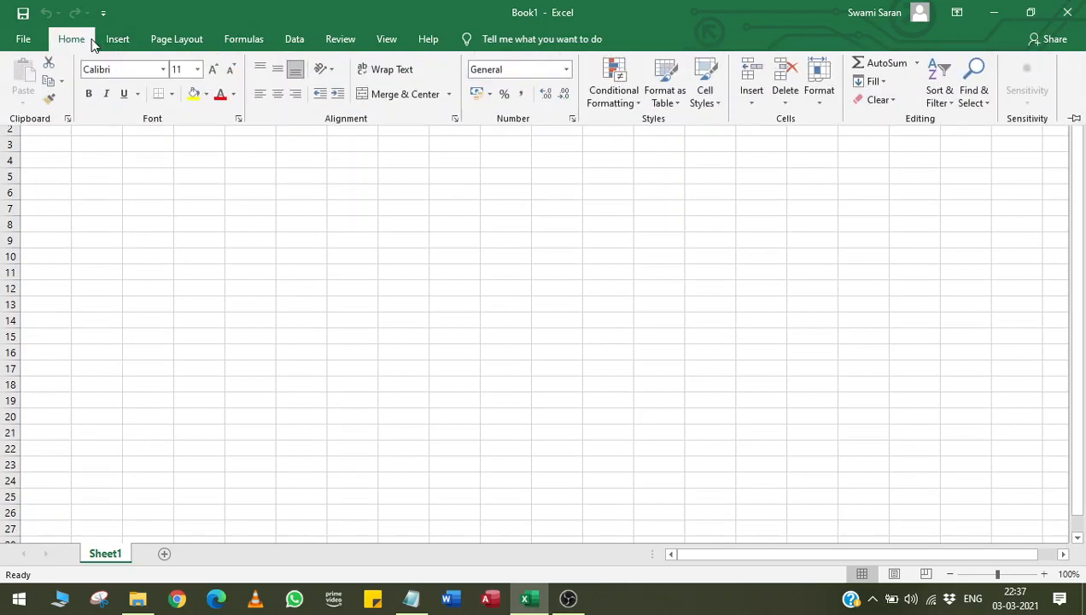
{"action": "left_click", "coordinate": [1075, 118]}
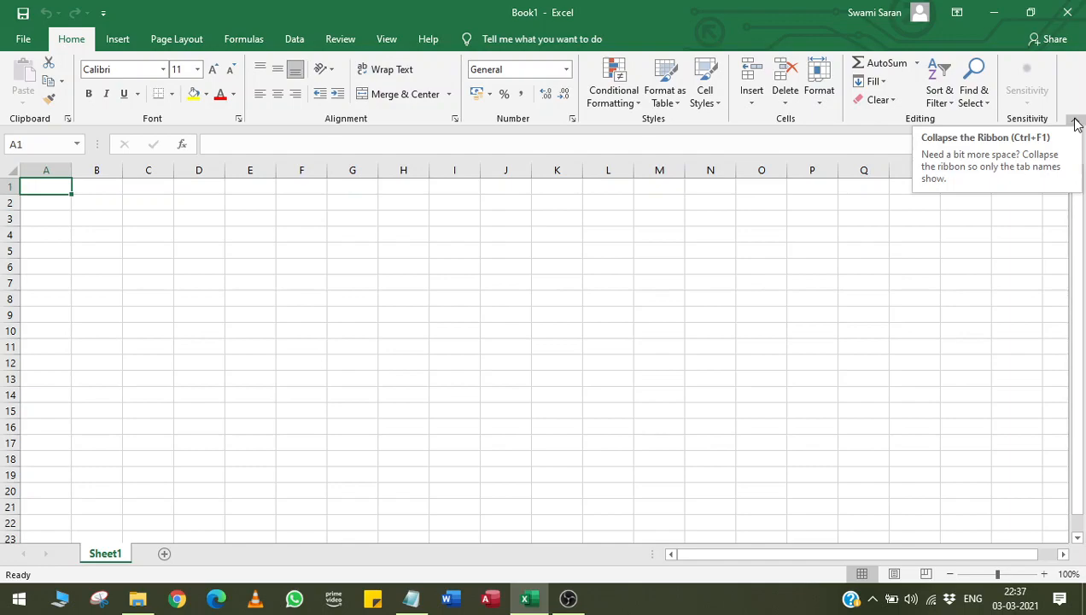
Collapse the ribbon, preview the Home, Insert, Page Layout and Formulas commands, and pin the ribbon open on Home
{"action": "left_click", "coordinate": [1075, 124]}
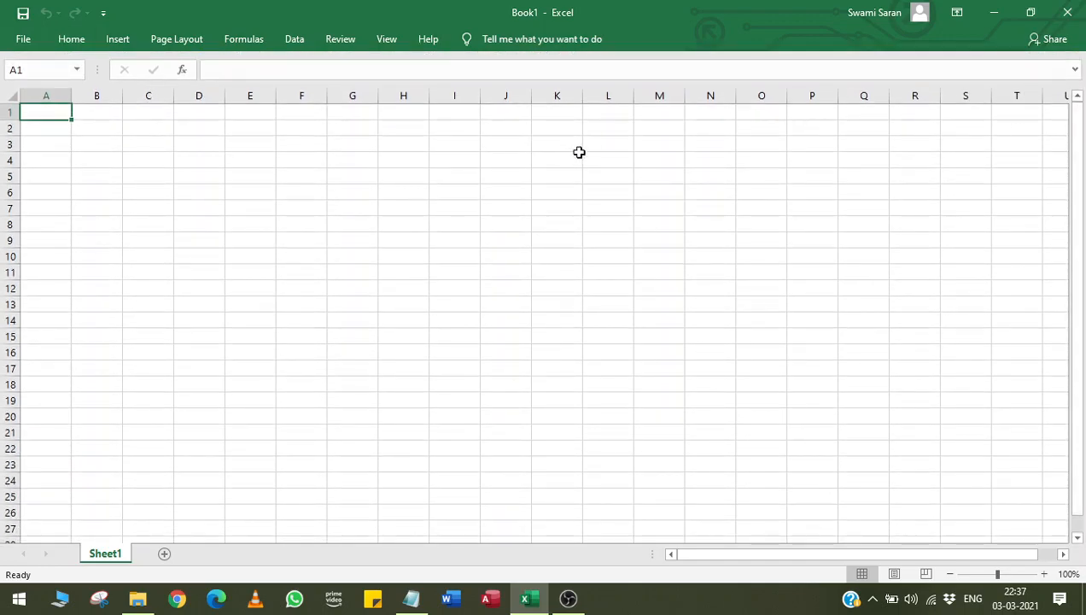
{"action": "left_click", "coordinate": [77, 40]}
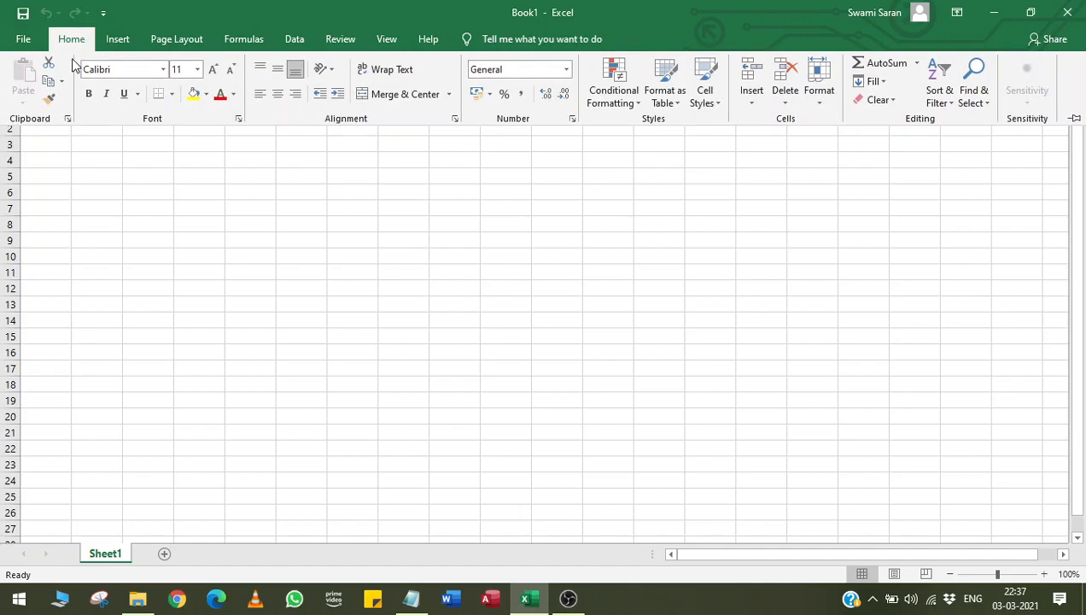
{"action": "left_click", "coordinate": [114, 44]}
{"action": "left_click", "coordinate": [165, 44]}
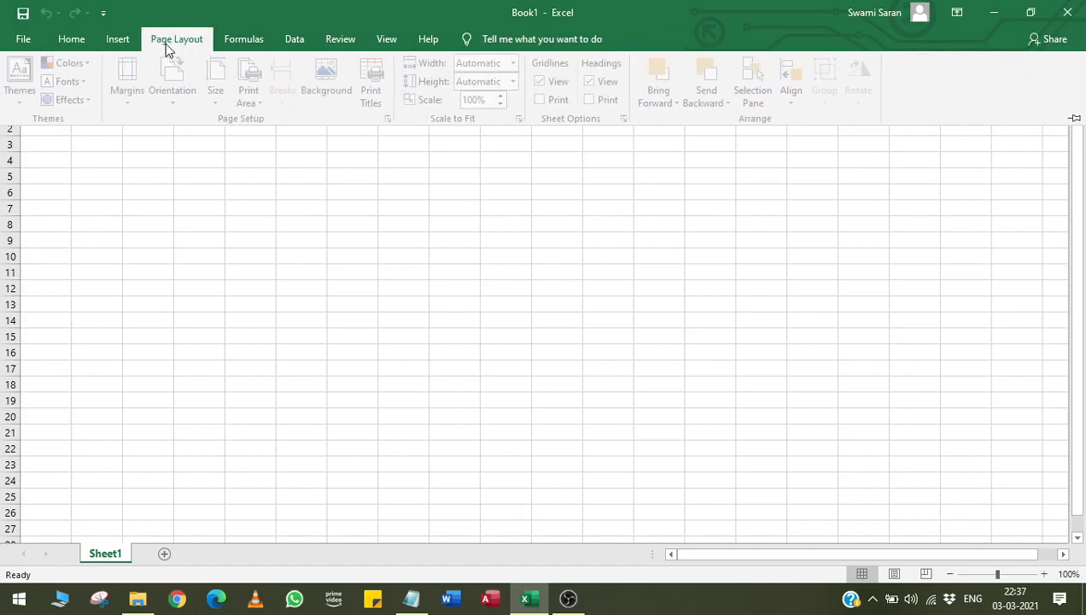
{"action": "left_click", "coordinate": [243, 44]}
{"action": "left_click", "coordinate": [75, 41]}
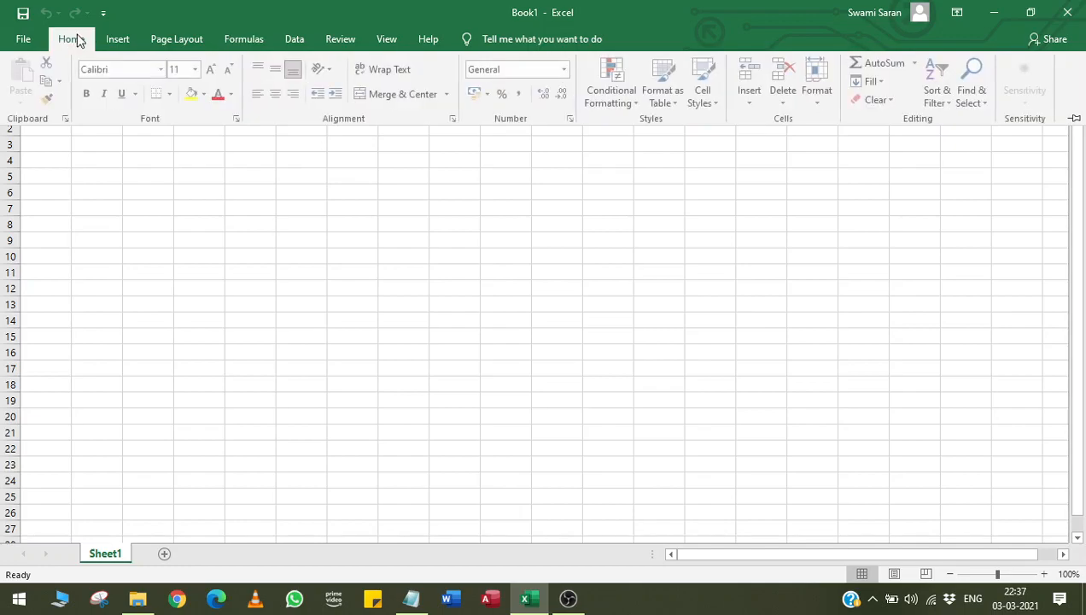
{"action": "left_click", "coordinate": [1074, 119]}
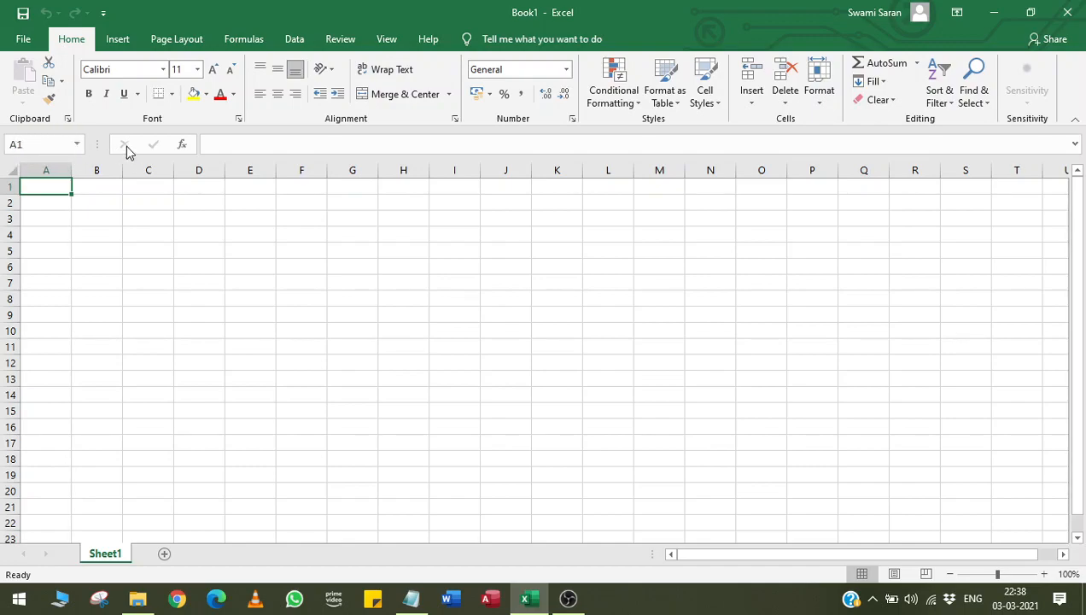
Activate the formula bar for cell A1 to examine its entry controls, and leave it by selecting cell C6
{"action": "left_click", "coordinate": [214, 147]}
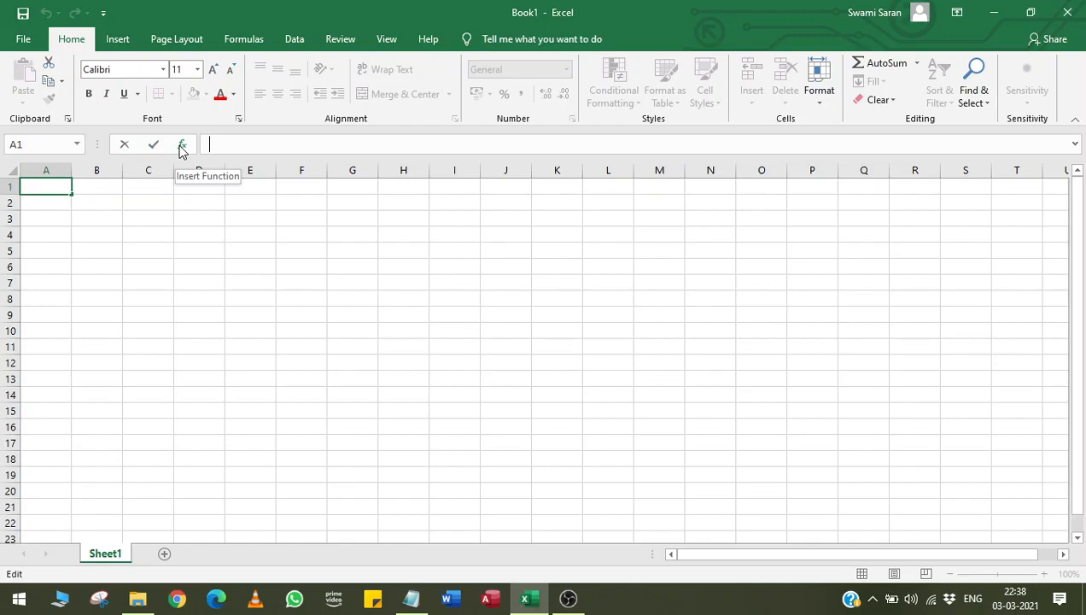
{"action": "left_click_drag", "start_coordinate": [97, 143], "coordinate": [43, 171]}
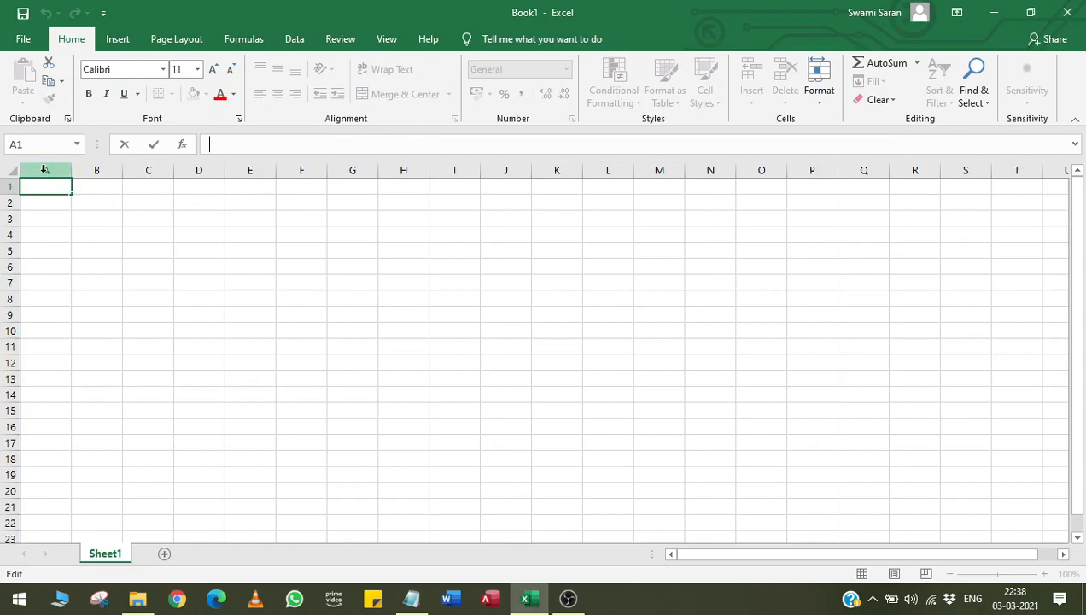
{"action": "left_click", "coordinate": [165, 266]}
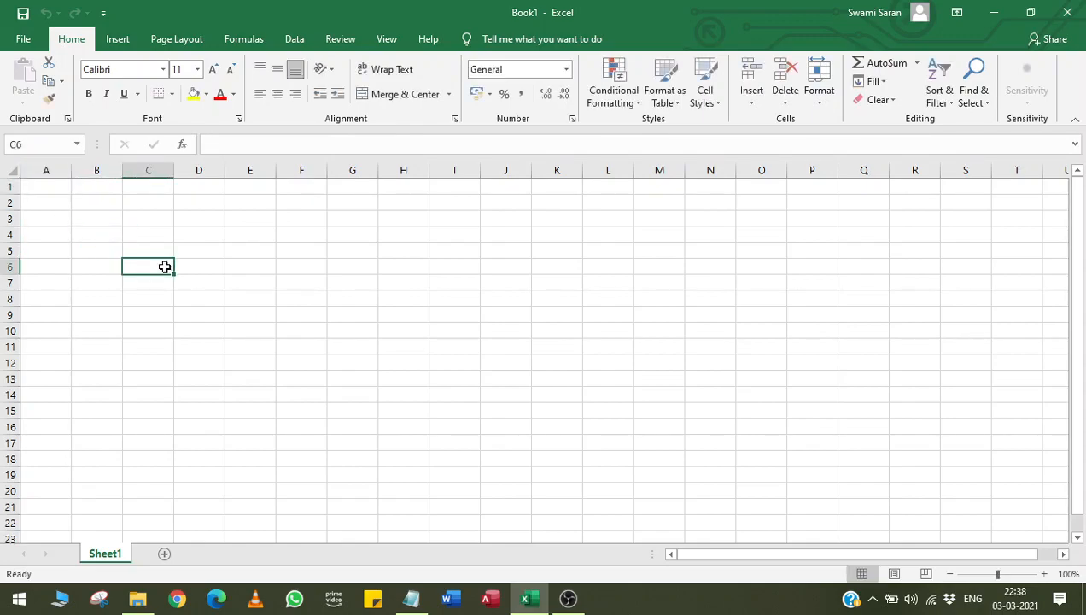
Select column A, and examine the extent of row 1 by moving across it and jumping to the last column and back
{"action": "left_click", "coordinate": [38, 170]}
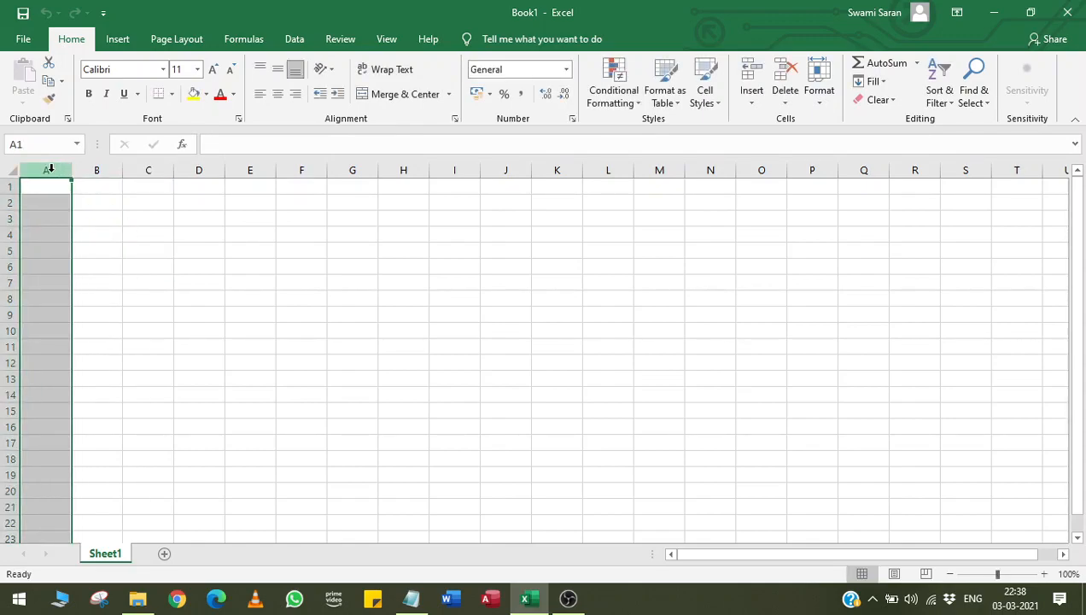
{"action": "key", "text": "Right"}
{"action": "key", "text": "Right"}
{"action": "key", "text": "Right"}
{"action": "key", "text": "Right"}
{"action": "key", "text": "Right"}
{"action": "key", "text": "Right"}
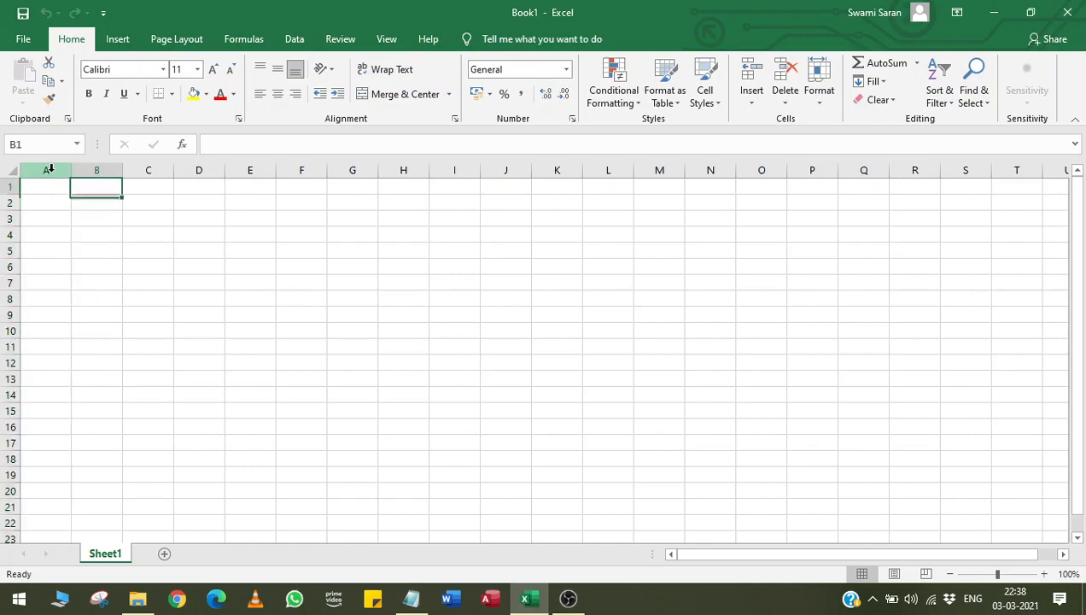
{"action": "key", "text": "Left"}
{"action": "key", "text": "Left"}
{"action": "key", "text": "Left"}
{"action": "key", "text": "Left"}
{"action": "key", "text": "Left"}
{"action": "key", "text": "Left"}
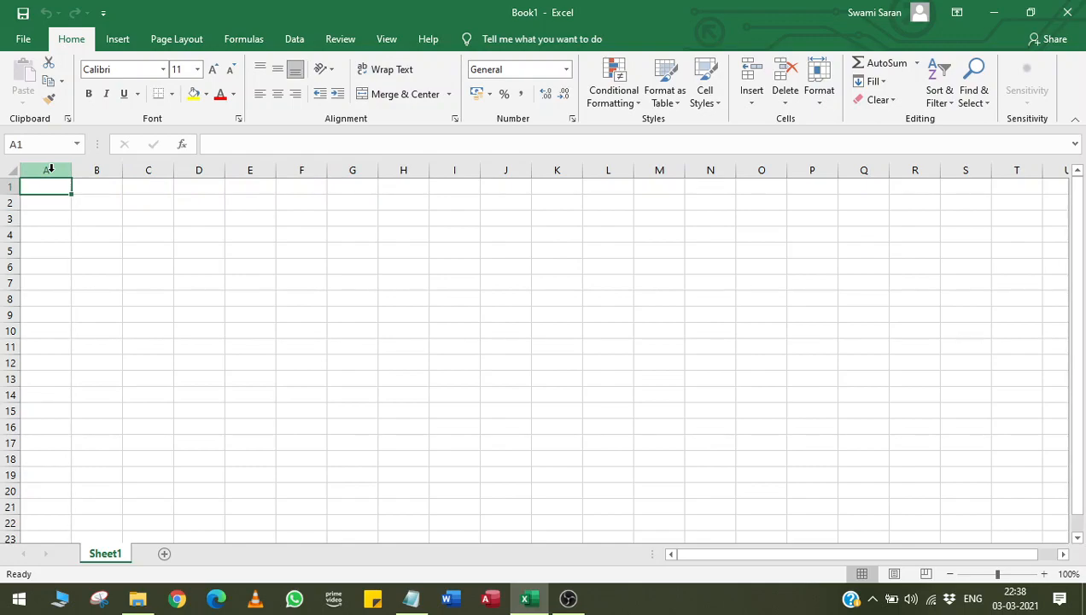
{"action": "key", "text": "ctrl+Right"}
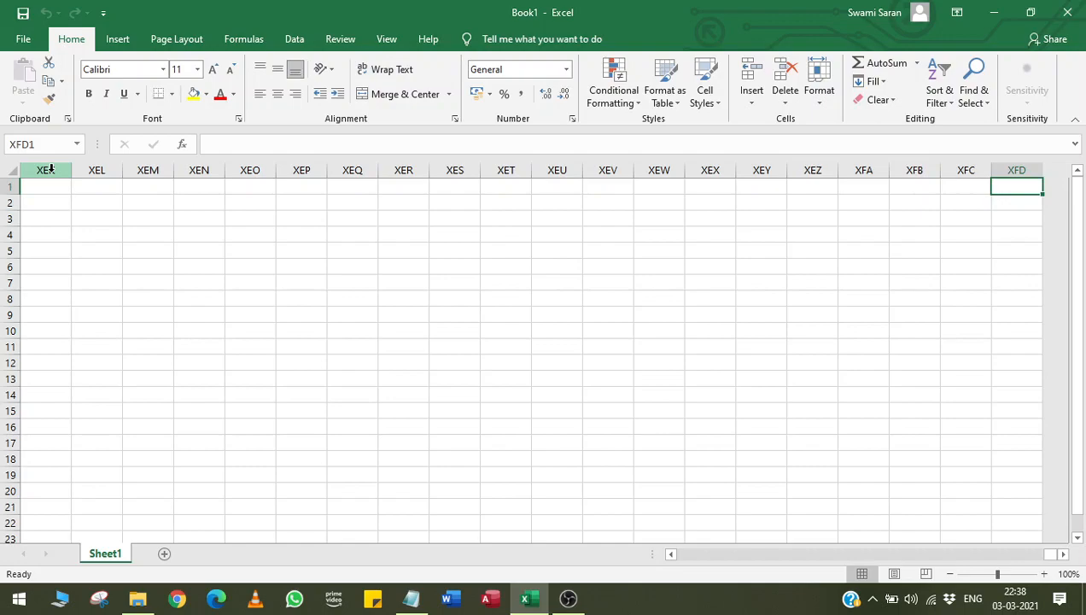
{"action": "key", "text": "ctrl+Left"}
Move cell by cell along row 1 to AF1, examining how the column letters continue after Z
{"action": "key", "text": "Right"}
{"action": "key", "text": "Right"}
{"action": "key", "text": "Right"}
{"action": "key", "text": "Right"}
{"action": "key", "text": "Right"}
{"action": "key", "text": "Right"}
{"action": "key", "text": "Right"}
{"action": "key", "text": "Right"}
{"action": "key", "text": "Right"}
{"action": "key", "text": "Right"}
{"action": "key", "text": "Right"}
{"action": "key", "text": "Right"}
{"action": "key", "text": "Right"}
{"action": "key", "text": "Right"}
{"action": "key", "text": "Right"}
{"action": "key", "text": "Right"}
{"action": "key", "text": "Right"}
{"action": "key", "text": "Right"}
{"action": "key", "text": "Right"}
{"action": "key", "text": "Right"}
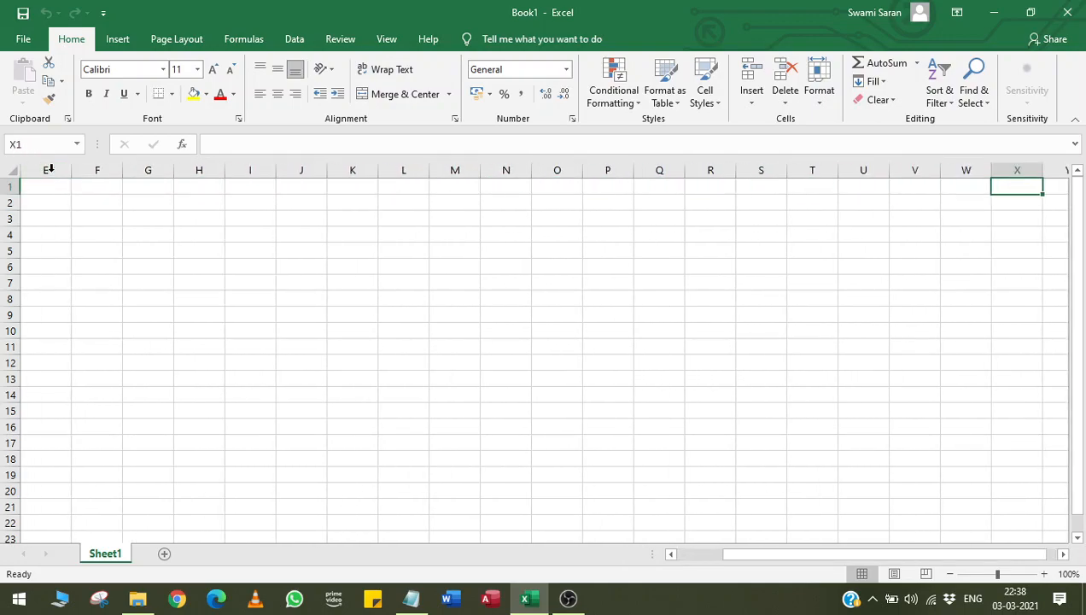
{"action": "key", "text": "Right"}
{"action": "key", "text": "Right"}
{"action": "key", "text": "Right"}
{"action": "key", "text": "Right"}
{"action": "key", "text": "Right"}
{"action": "key", "text": "Right"}
{"action": "key", "text": "Right"}
{"action": "key", "text": "Right"}
{"action": "key", "text": "Left"}
{"action": "key", "text": "Left"}
{"action": "key", "text": "Left"}
{"action": "key", "text": "Left"}
{"action": "key", "text": "Left"}
{"action": "key", "text": "Left"}
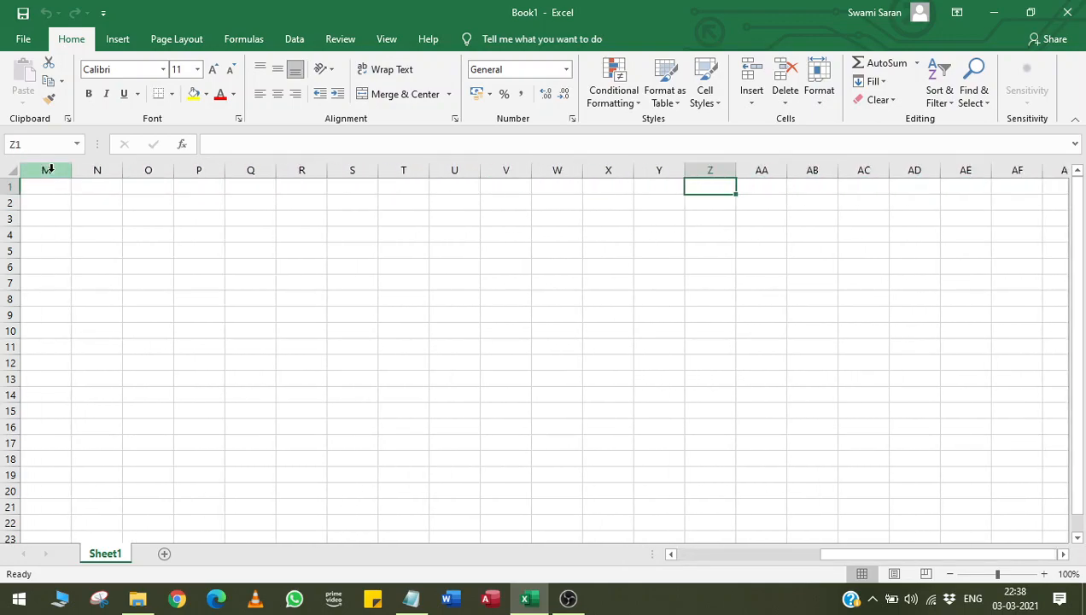
{"action": "key", "text": "Right"}
{"action": "key", "text": "Right"}
{"action": "key", "text": "Right"}
{"action": "key", "text": "Right"}
{"action": "key", "text": "Right"}
{"action": "key", "text": "Right"}
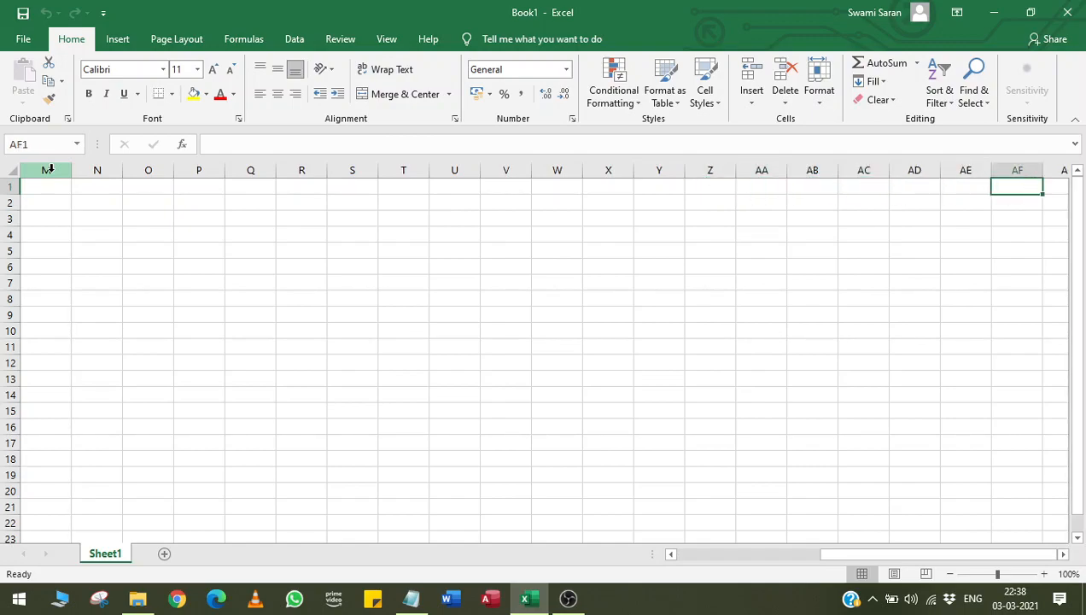
Move cell by cell along row 1 past AZ to the BU column, examining the column letters, and return to A1
{"action": "key", "text": "Right"}
{"action": "key", "text": "Right"}
{"action": "key", "text": "Right"}
{"action": "key", "text": "Right"}
{"action": "key", "text": "Right"}
{"action": "key", "text": "Right"}
{"action": "key", "text": "Right"}
{"action": "key", "text": "Right"}
{"action": "key", "text": "Right"}
{"action": "key", "text": "Right"}
{"action": "key", "text": "Right"}
{"action": "key", "text": "Right"}
{"action": "key", "text": "Right"}
{"action": "key", "text": "Right"}
{"action": "key", "text": "Right"}
{"action": "key", "text": "Right"}
{"action": "key", "text": "Right"}
{"action": "key", "text": "Right"}
{"action": "key", "text": "Right"}
{"action": "key", "text": "Right"}
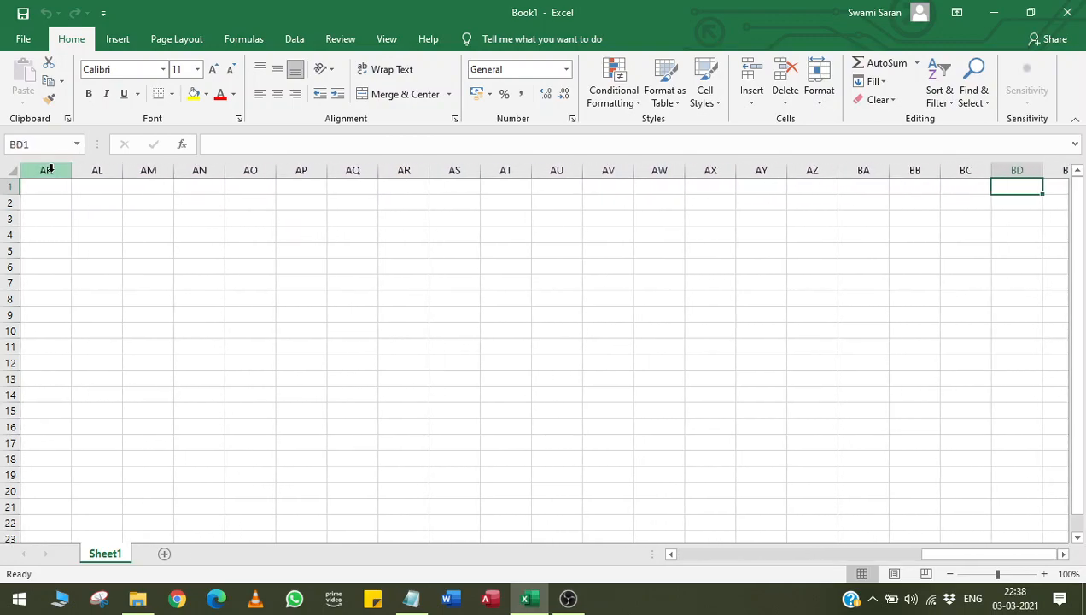
{"action": "key", "text": "Left"}
{"action": "key", "text": "Left"}
{"action": "key", "text": "Left"}
{"action": "key", "text": "Left"}
{"action": "key", "text": "Right"}
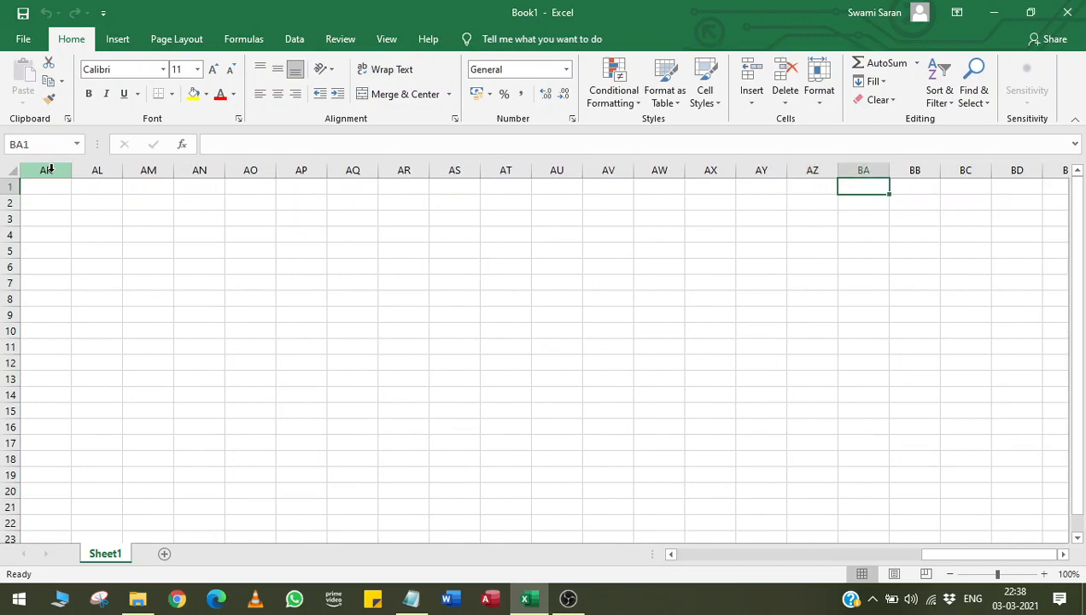
{"action": "key", "text": "Right"}
{"action": "key", "text": "Right"}
{"action": "key", "text": "Right"}
{"action": "key", "text": "Right"}
{"action": "key", "text": "Right"}
{"action": "key", "text": "Right"}
{"action": "key", "text": "Right"}
{"action": "key", "text": "Right"}
{"action": "key", "text": "Right"}
{"action": "key", "text": "Right"}
{"action": "key", "text": "Right"}
{"action": "key", "text": "Right"}
{"action": "key", "text": "Right"}
{"action": "key", "text": "Right"}
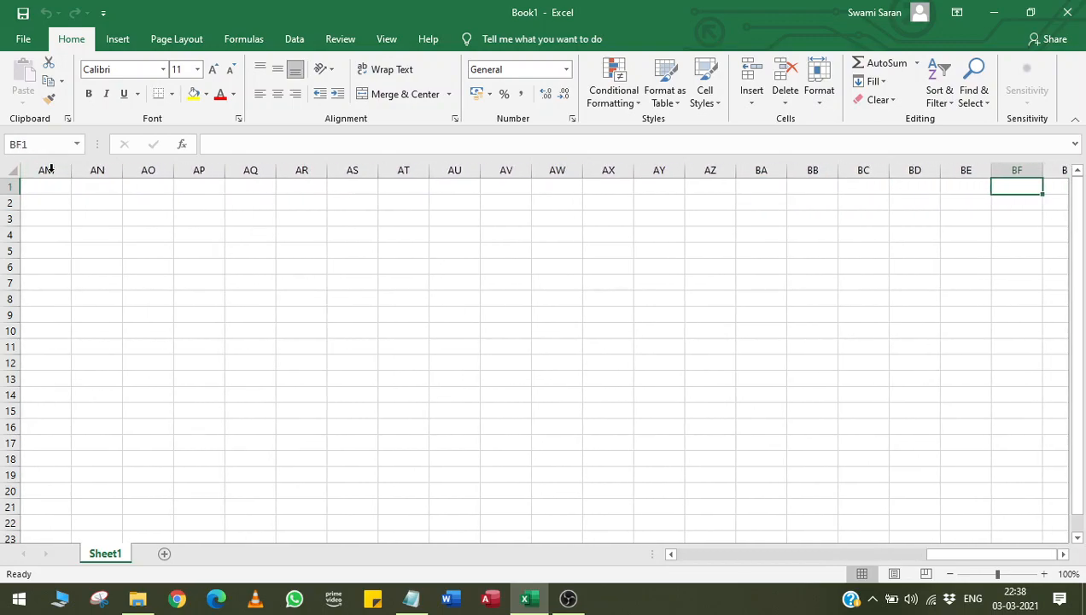
{"action": "key", "text": "Right"}
{"action": "key", "text": "Right"}
{"action": "key", "text": "Right"}
{"action": "key", "text": "Right"}
{"action": "key", "text": "Right"}
{"action": "key", "text": "Right"}
{"action": "key", "text": "Right"}
{"action": "key", "text": "Right"}
{"action": "key", "text": "Right"}
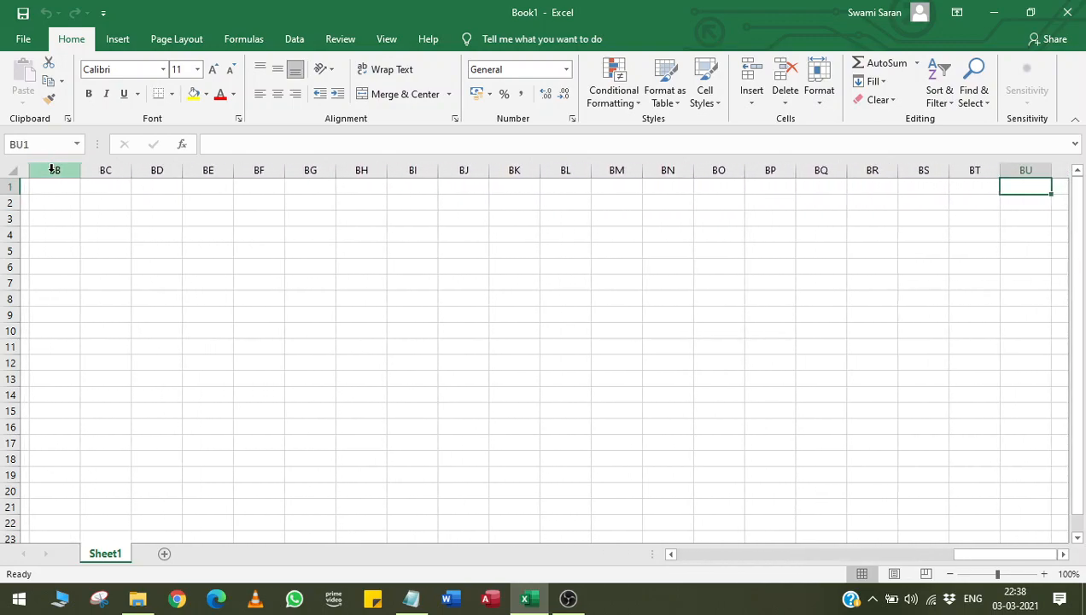
{"action": "key", "text": "Right"}
{"action": "key", "text": "ctrl+Home"}
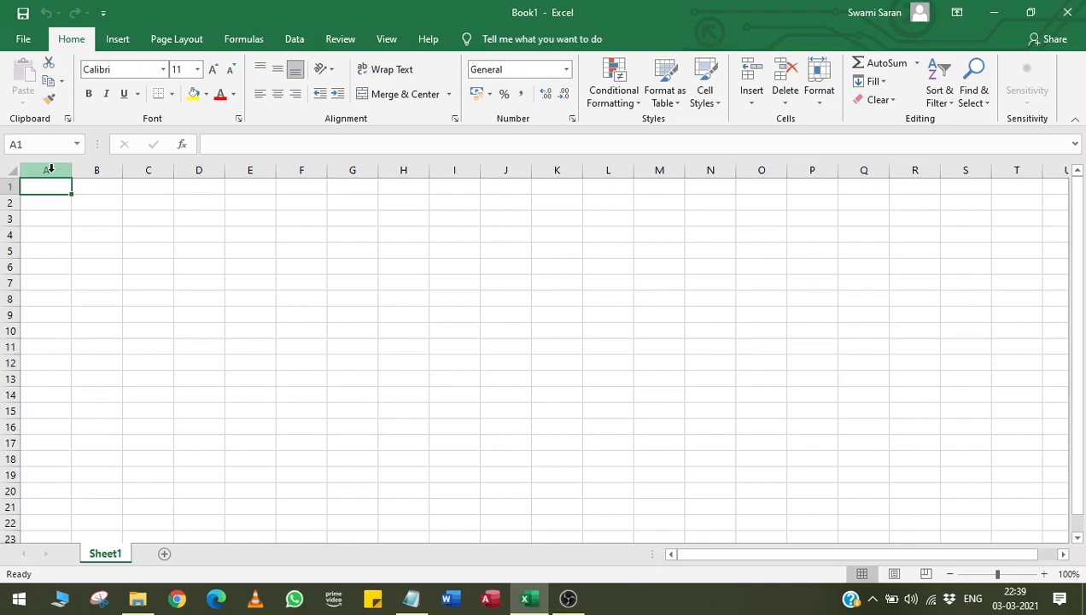
Fill all of row 1 with the value 1 to count its columns, and clear the row again
{"action": "type", "text": "1"}
{"action": "key", "text": "Right"}
{"action": "key", "text": "Left"}
{"action": "key", "text": "shift+space"}
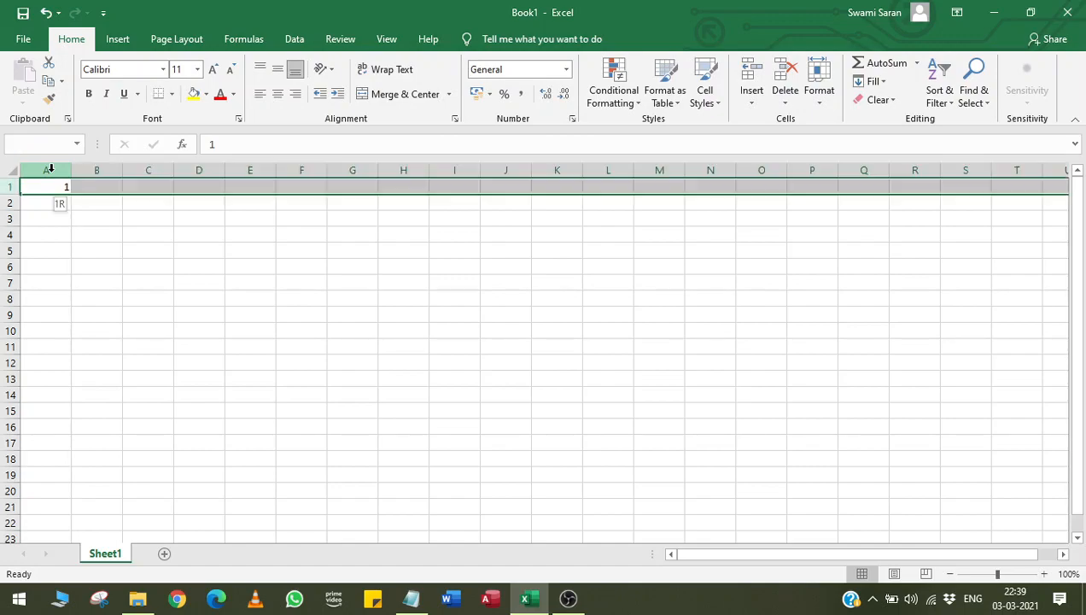
{"action": "key", "text": "ctrl+r"}
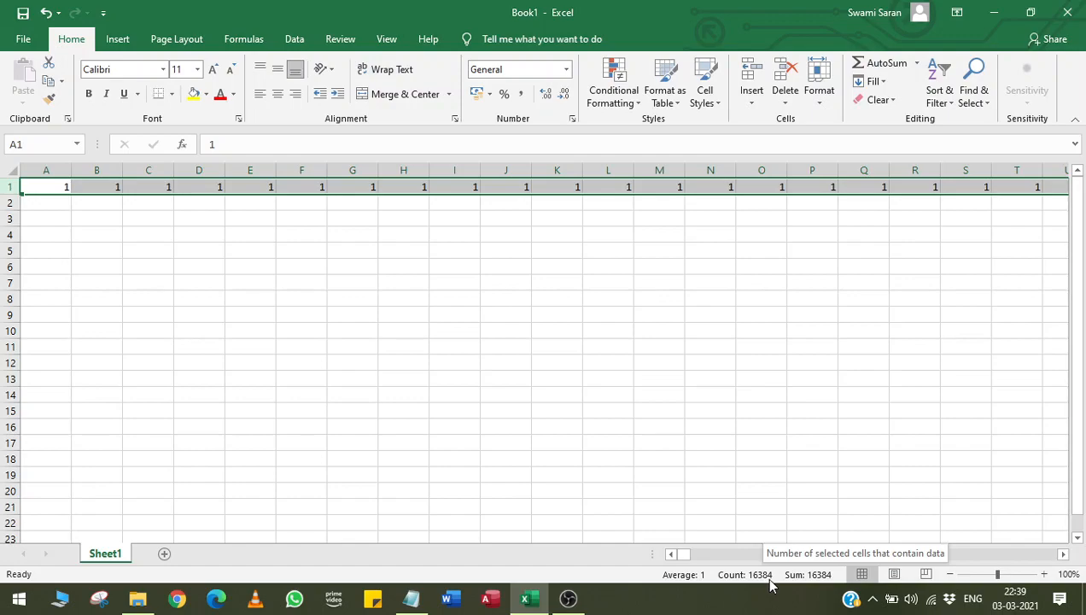
{"action": "key", "text": "Delete"}
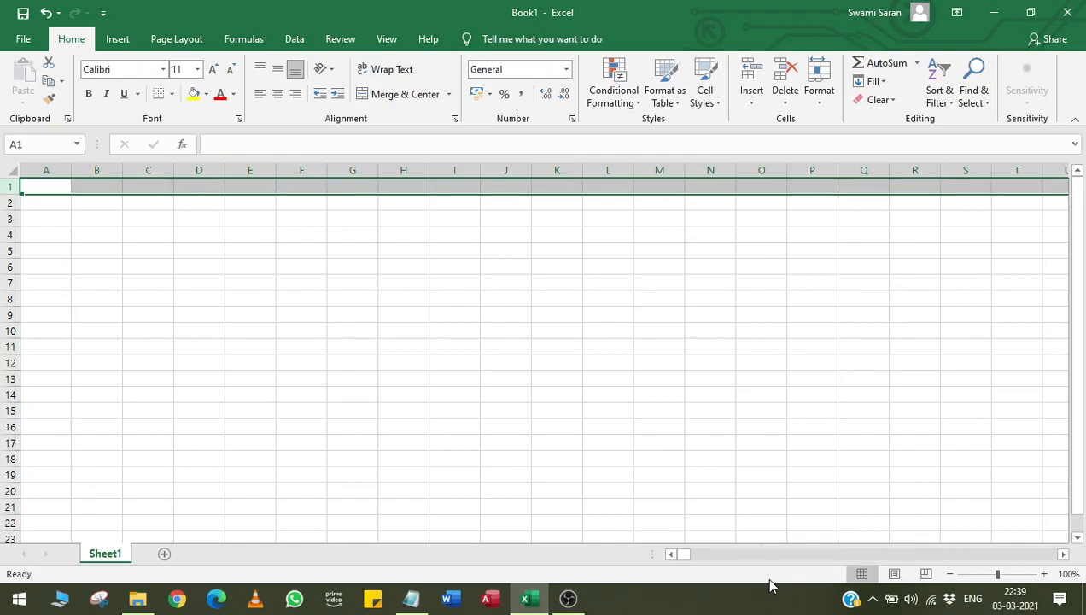
{"action": "key", "text": "Left"}
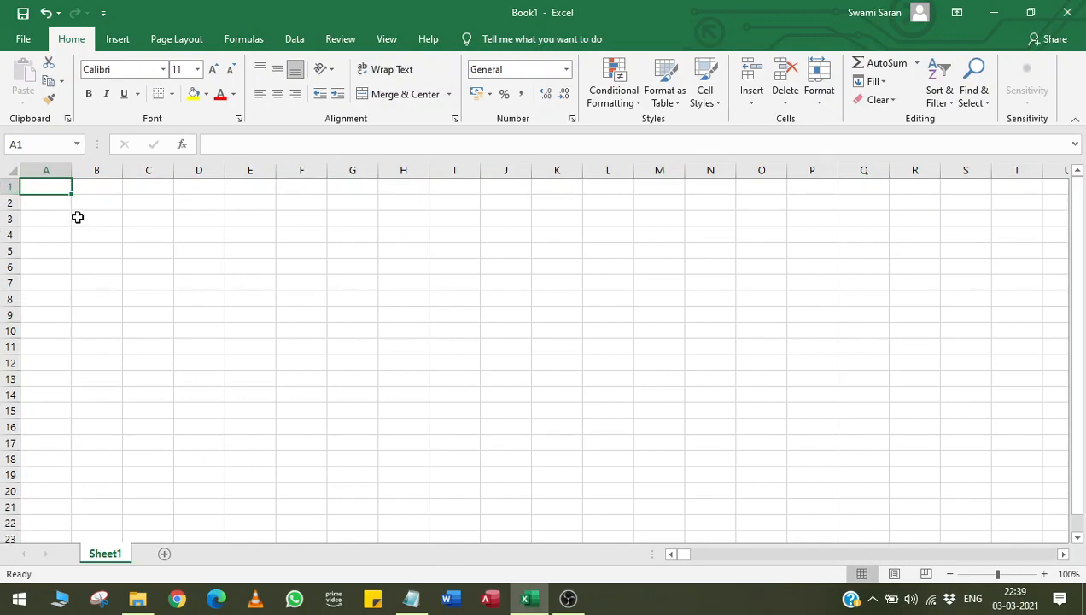
Examine the extent of column A by jumping to its last row and back, and select the whole column before returning to A1
{"action": "key", "text": "ctrl+Down"}
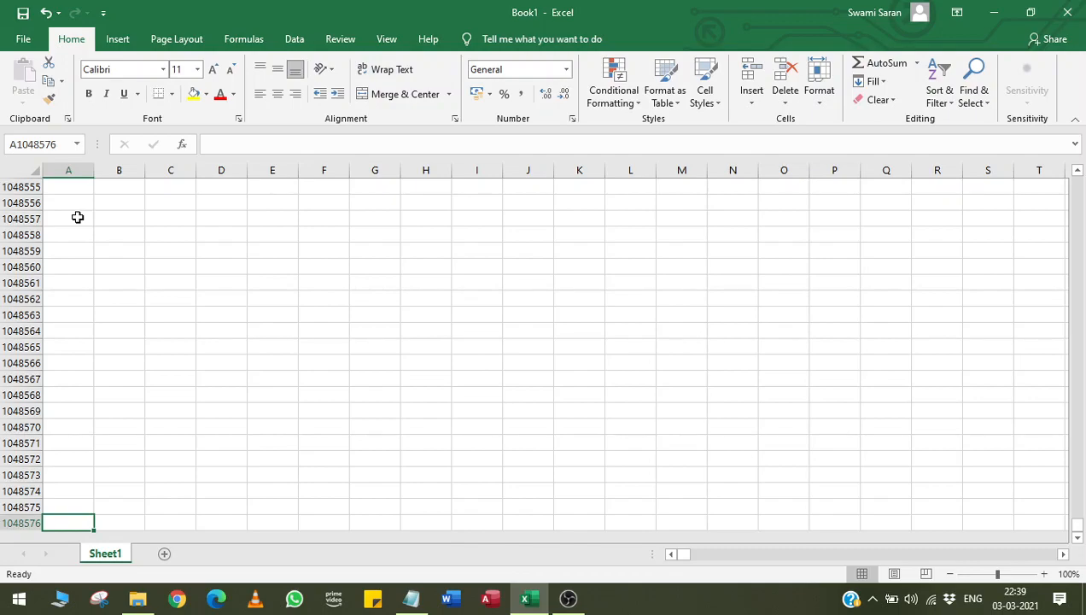
{"action": "key", "text": "ctrl+Home"}
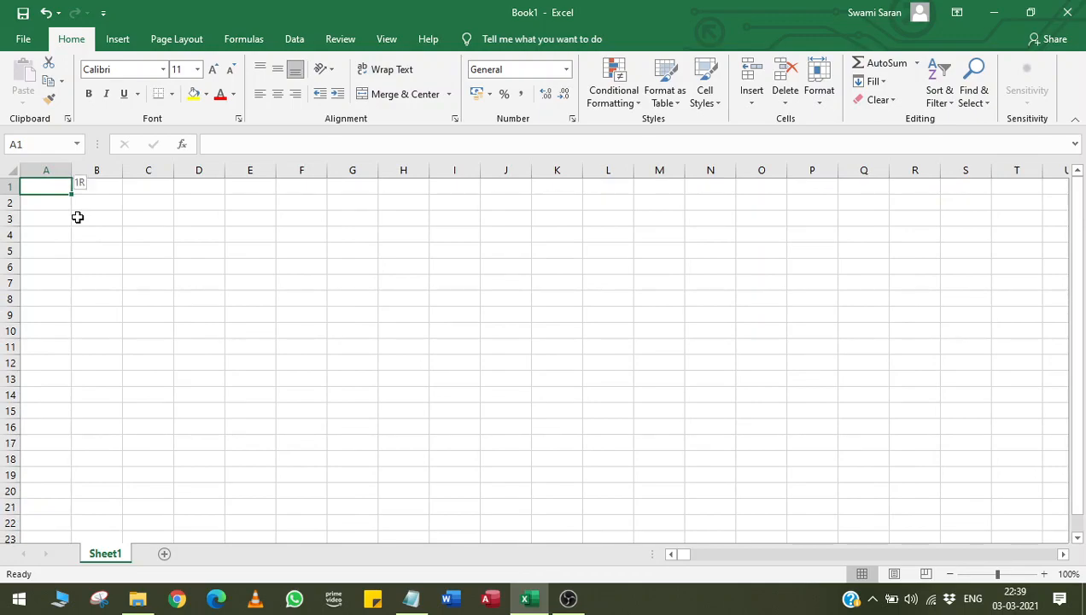
{"action": "key", "text": "ctrl+space"}
{"action": "key", "text": "ctrl+Home"}
Move the active cell around the sheet through D3, I8 and H2 to N10, examining how the cell reference follows it
{"action": "key", "text": "Down"}
{"action": "key", "text": "Down"}
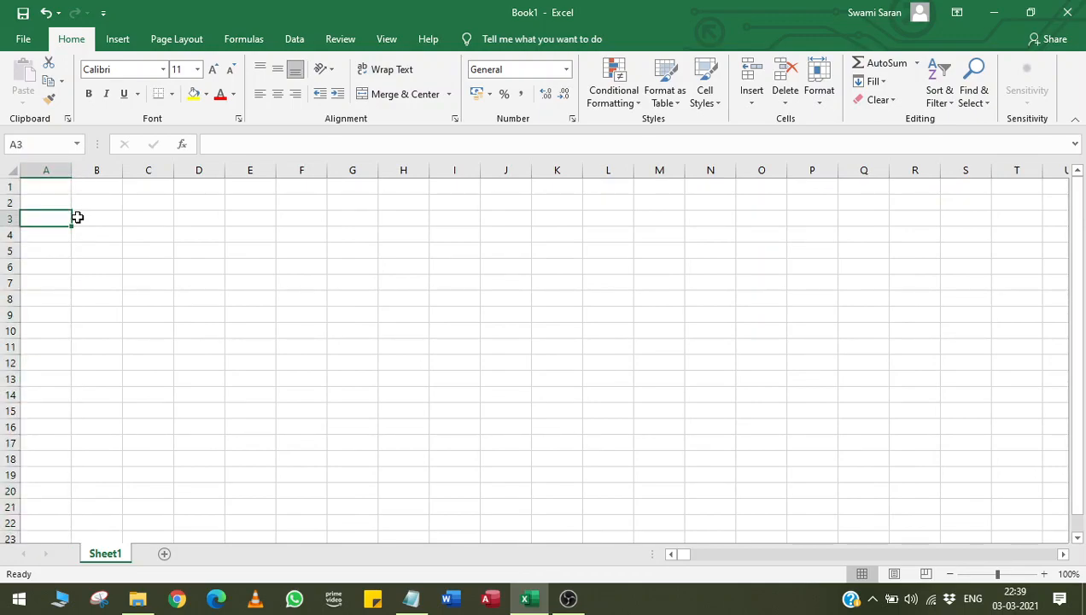
{"action": "key", "text": "Right"}
{"action": "key", "text": "Right"}
{"action": "key", "text": "Right"}
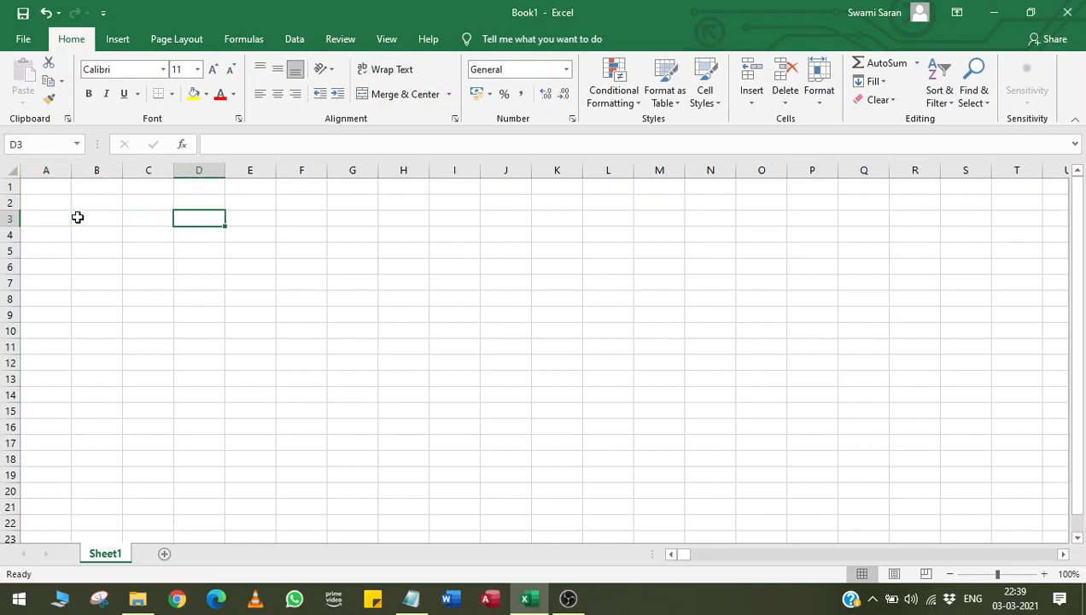
{"action": "key", "text": "Left"}
{"action": "key", "text": "Down"}
{"action": "left_click", "coordinate": [467, 300]}
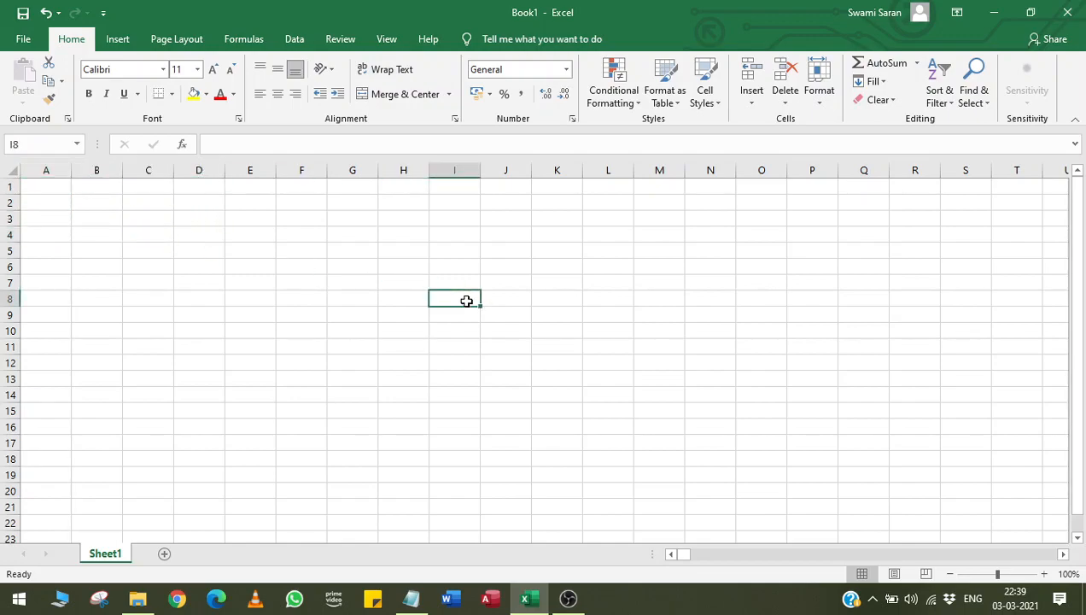
{"action": "key", "text": "Right"}
{"action": "key", "text": "Up"}
{"action": "key", "text": "Up"}
{"action": "key", "text": "Left"}
{"action": "key", "text": "Down"}
{"action": "key", "text": "Up"}
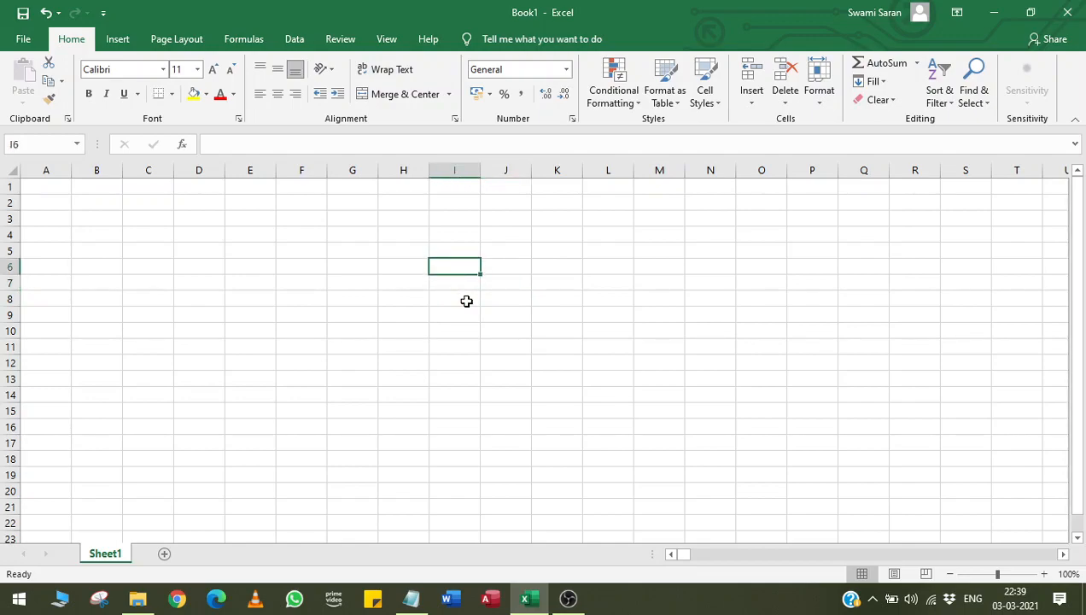
{"action": "key", "text": "Up"}
{"action": "key", "text": "Left"}
{"action": "key", "text": "Down"}
{"action": "key", "text": "Down"}
{"action": "key", "text": "Right"}
{"action": "key", "text": "Up"}
{"action": "key", "text": "Left"}
{"action": "key", "text": "Up"}
{"action": "key", "text": "Up"}
{"action": "key", "text": "Up"}
{"action": "key", "text": "Up"}
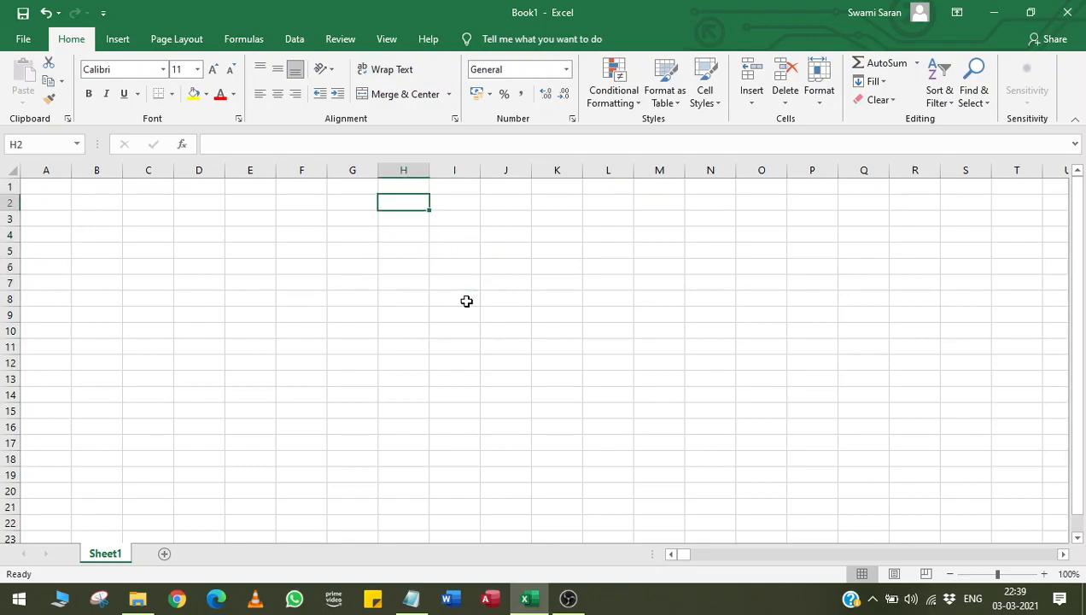
{"action": "key", "text": "Right"}
{"action": "key", "text": "Right"}
{"action": "key", "text": "Right"}
{"action": "key", "text": "Right"}
{"action": "key", "text": "Down"}
{"action": "key", "text": "Down"}
{"action": "key", "text": "Right"}
{"action": "key", "text": "Right"}
{"action": "key", "text": "Down"}
{"action": "key", "text": "Down"}
{"action": "key", "text": "Down"}
{"action": "key", "text": "Down"}
{"action": "key", "text": "Down"}
{"action": "key", "text": "Down"}
{"action": "key", "text": "Up"}
{"action": "key", "text": "Down"}
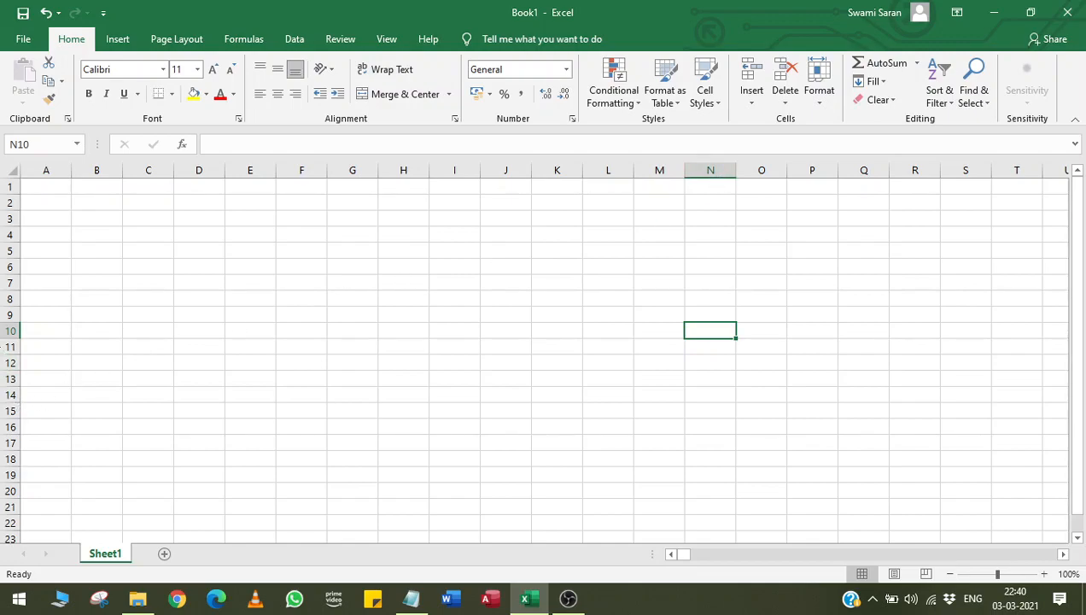
Select cell A1, row 1 and column A in turn to examine how the row and column form the cell's address
{"action": "left_click", "coordinate": [38, 187]}
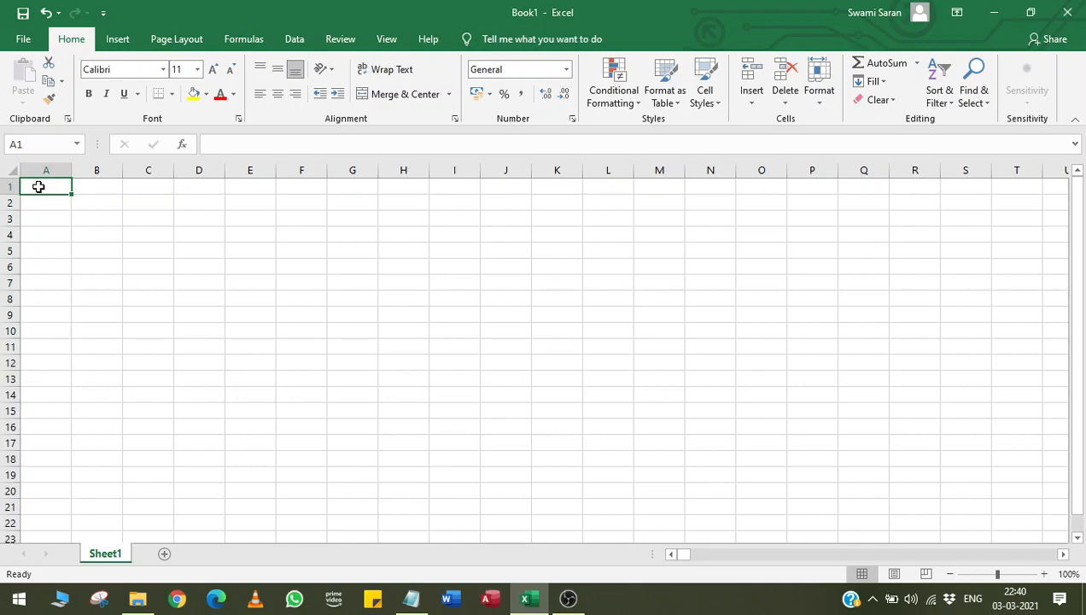
{"action": "left_click", "coordinate": [6, 188]}
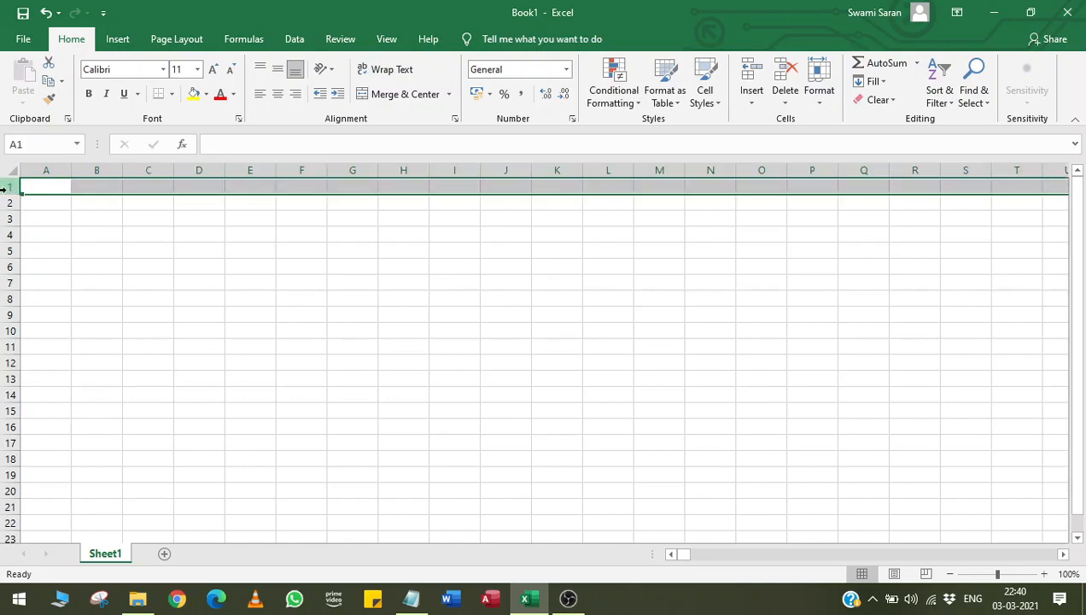
{"action": "left_click", "coordinate": [49, 170]}
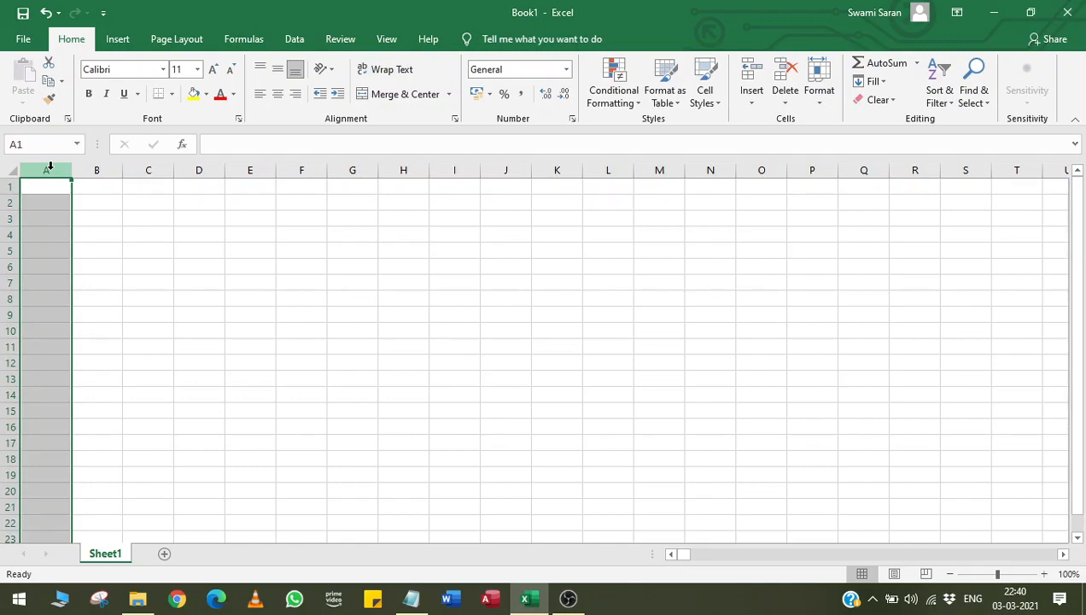
{"action": "left_click", "coordinate": [46, 188]}
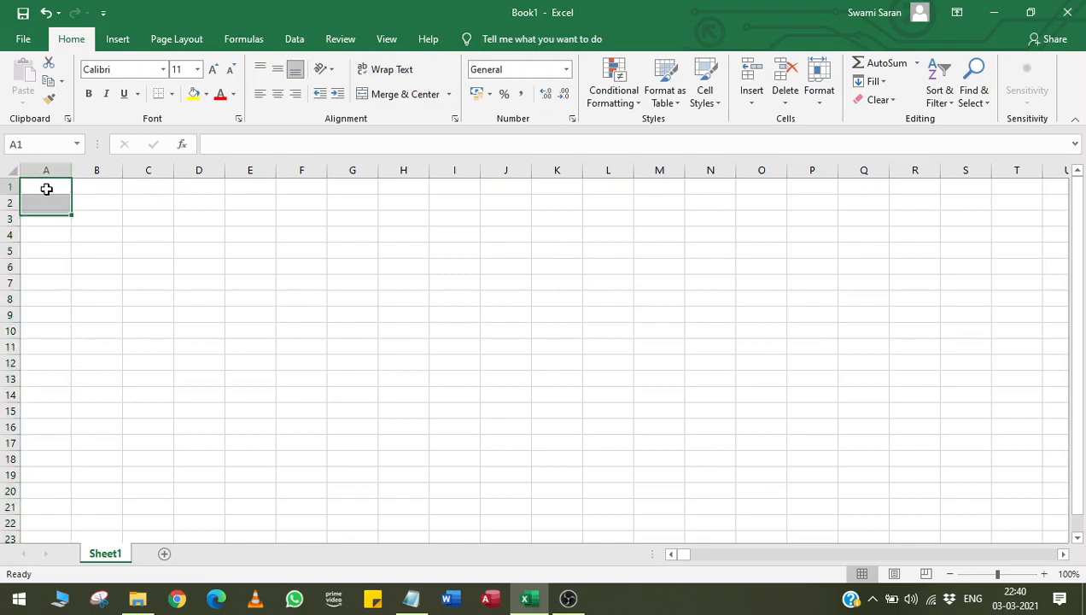
Select cell B2, and highlight row 2 together with column B to examine their intersection before returning to A1
{"action": "left_click", "coordinate": [97, 207]}
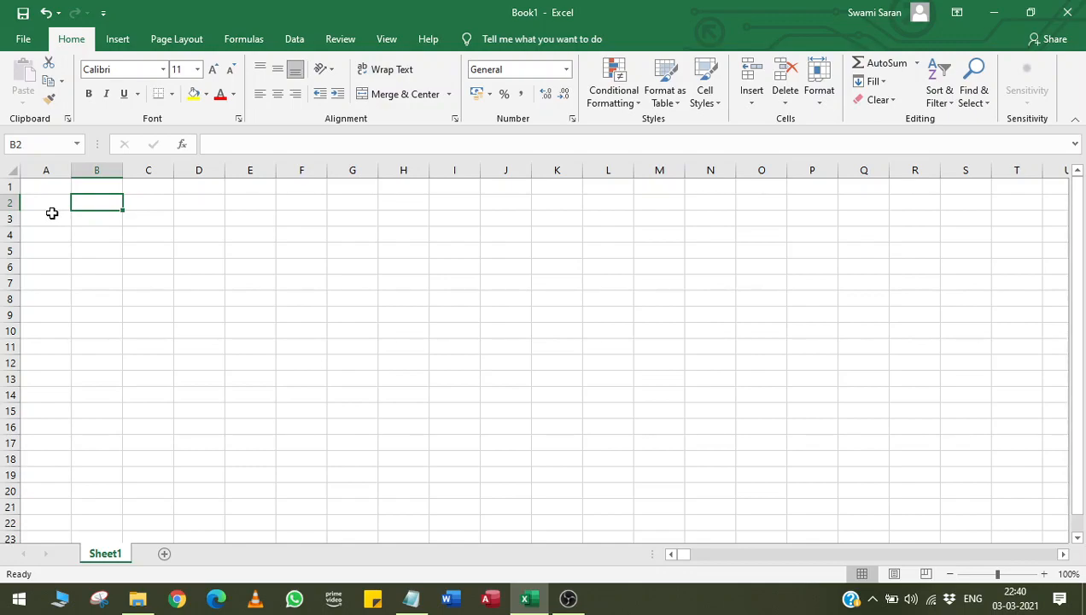
{"action": "left_click", "coordinate": [9, 201]}
{"action": "left_click_drag", "start_coordinate": [63, 195], "coordinate": [75, 181]}
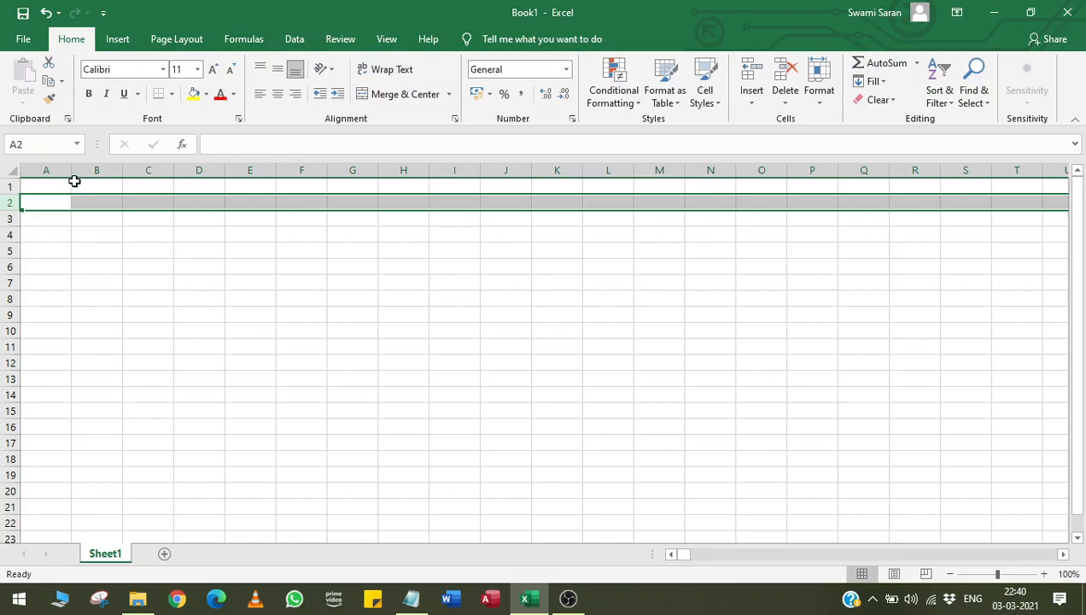
{"action": "left_click", "coordinate": [85, 170], "text": "ctrl"}
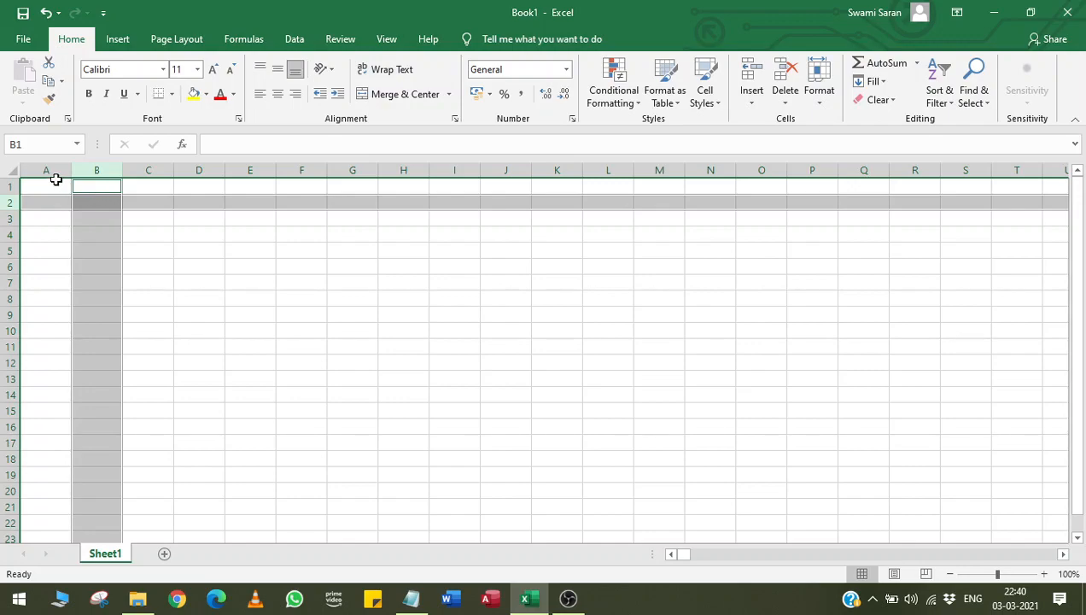
{"action": "left_click", "coordinate": [56, 183]}
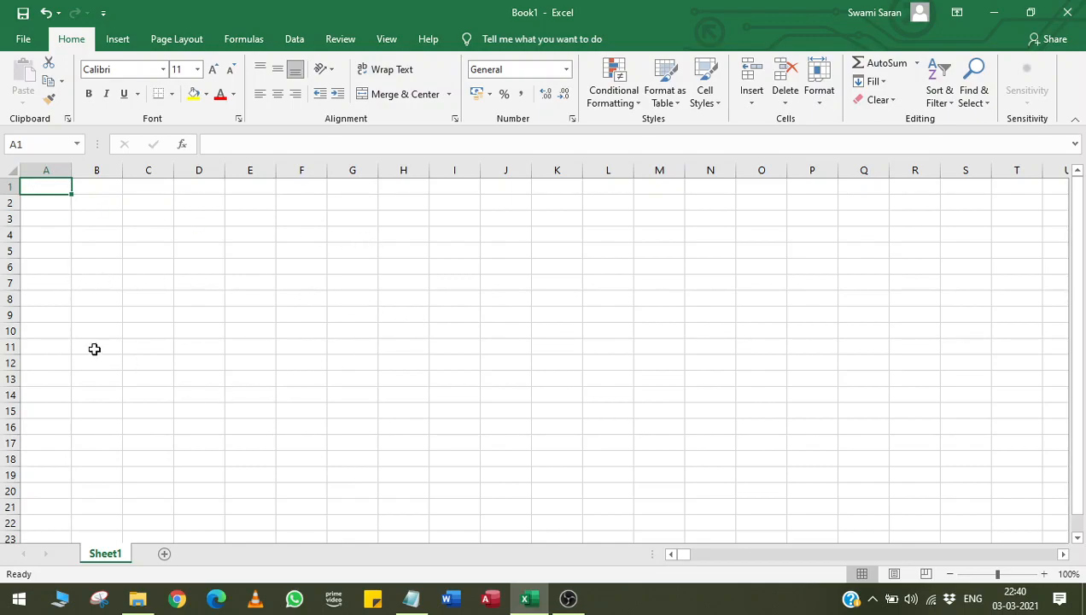
Move the active cell from C4 through D3 to F2, examining the reference shown for each cell
{"action": "left_click", "coordinate": [135, 237]}
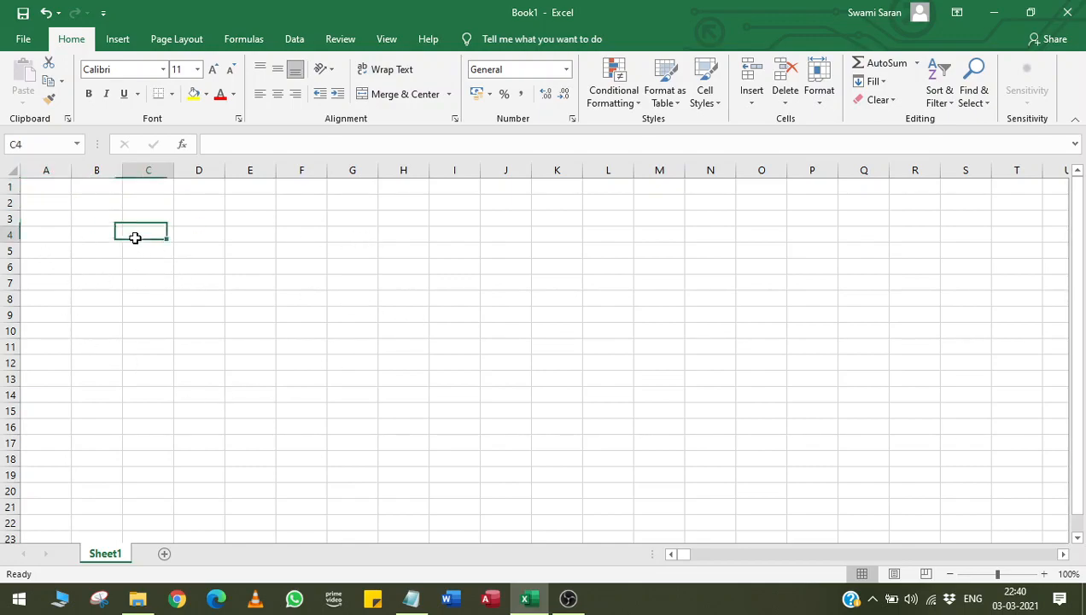
{"action": "key", "text": "Right"}
{"action": "key", "text": "Down"}
{"action": "key", "text": "Up"}
{"action": "key", "text": "Up"}
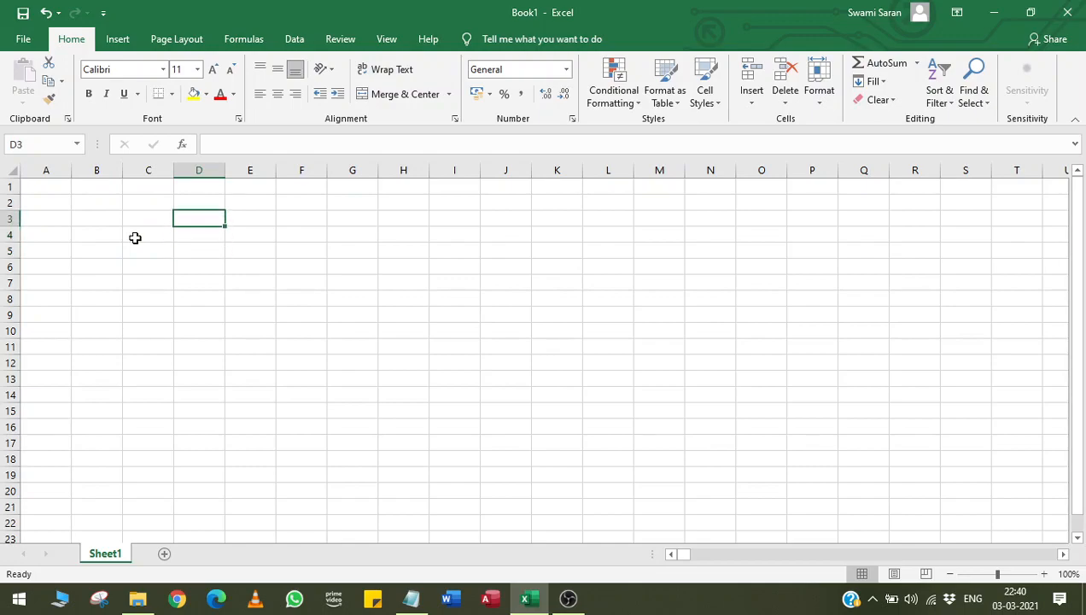
{"action": "key", "text": "Right"}
{"action": "key", "text": "Right"}
{"action": "key", "text": "Down"}
{"action": "key", "text": "Up"}
{"action": "key", "text": "Up"}
{"action": "key", "text": "Up"}
{"action": "key", "text": "Down"}
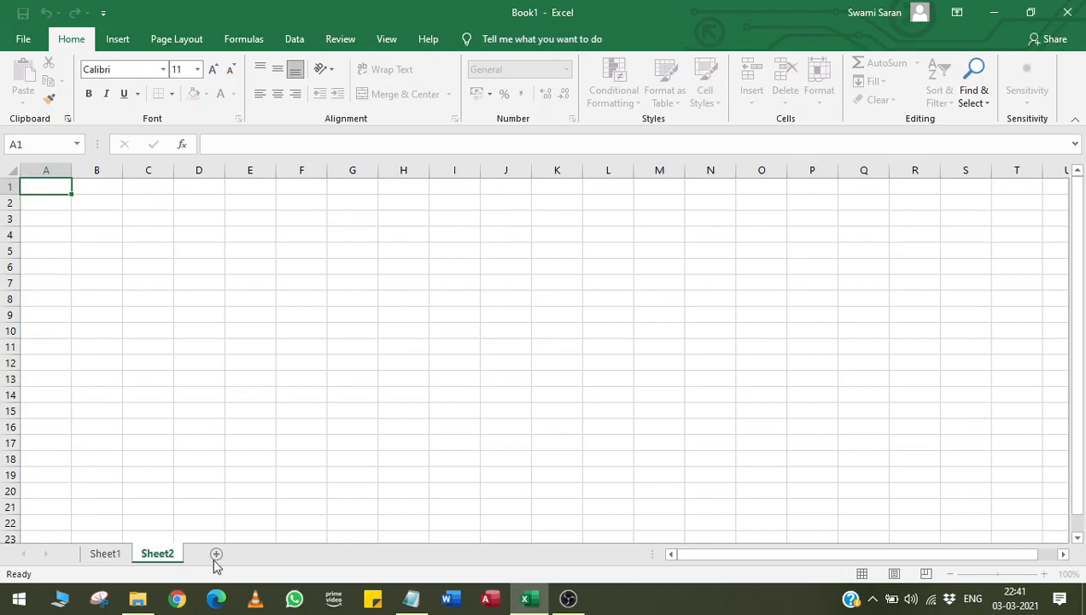
Add four more worksheets to the workbook after Sheet2
{"action": "left_click", "coordinate": [215, 554]}
{"action": "left_click", "coordinate": [266, 555]}
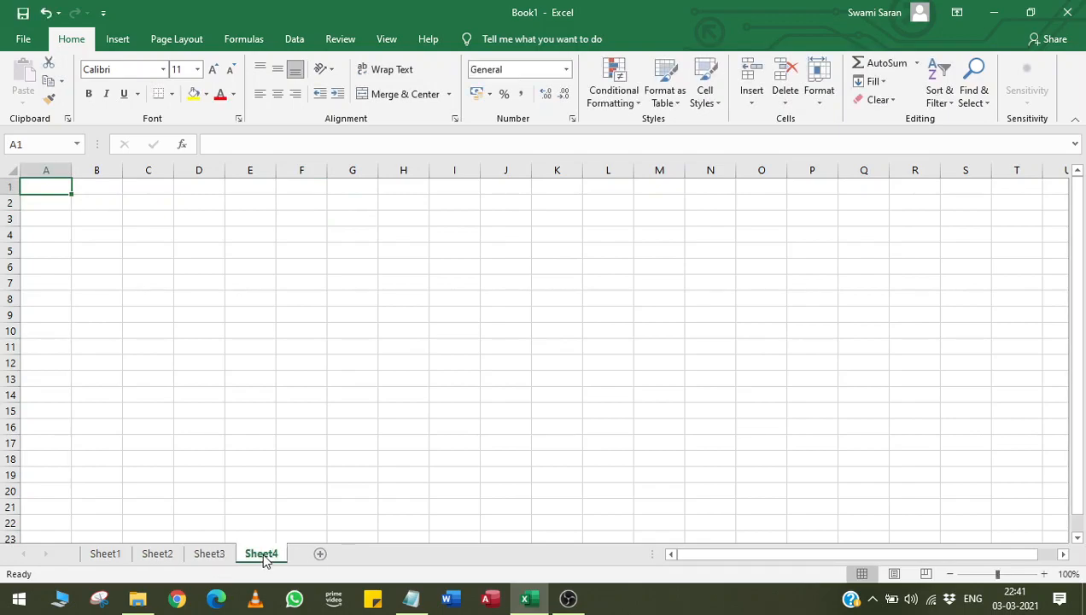
{"action": "left_click", "coordinate": [320, 552]}
{"action": "left_click", "coordinate": [373, 554]}
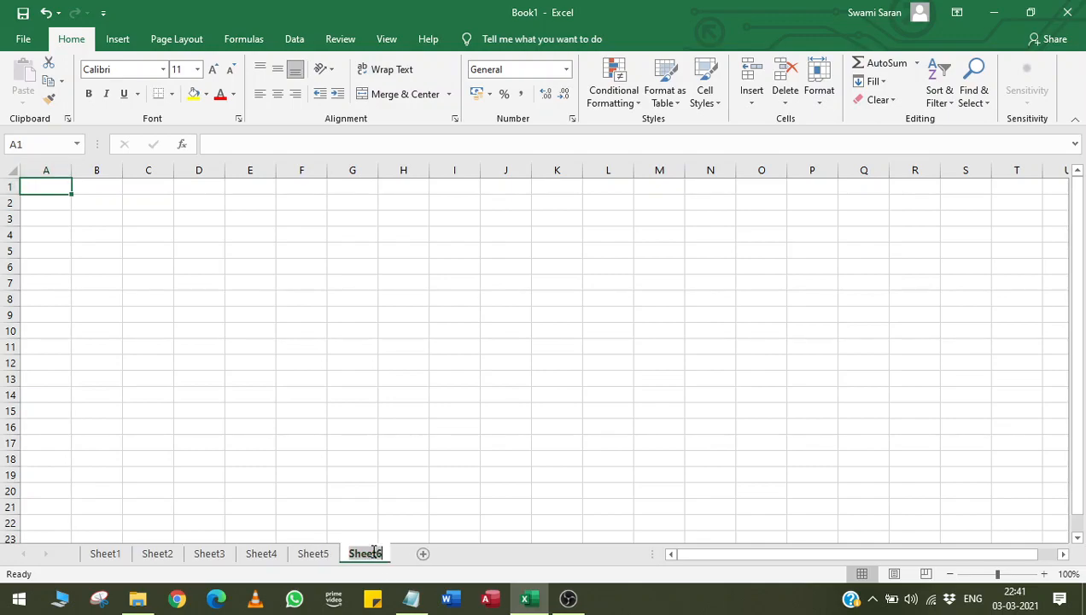
Set Sheet1's tab color to dark orange, and check it by switching to Sheet2 and back
{"action": "left_click", "coordinate": [106, 553]}
{"action": "right_click", "coordinate": [119, 556]}
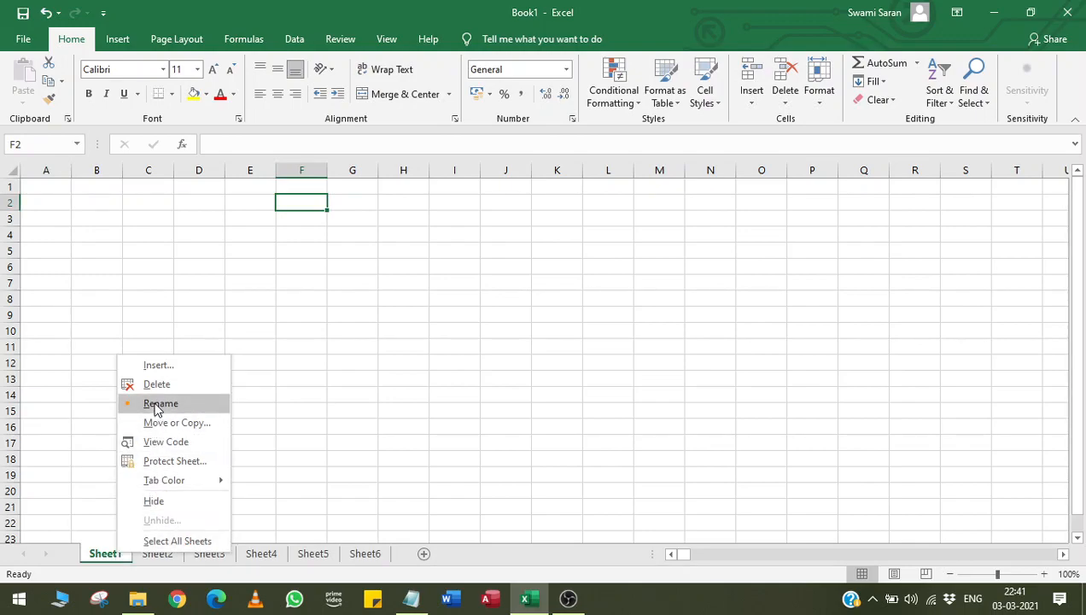
{"action": "mouse_move", "coordinate": [184, 479]}
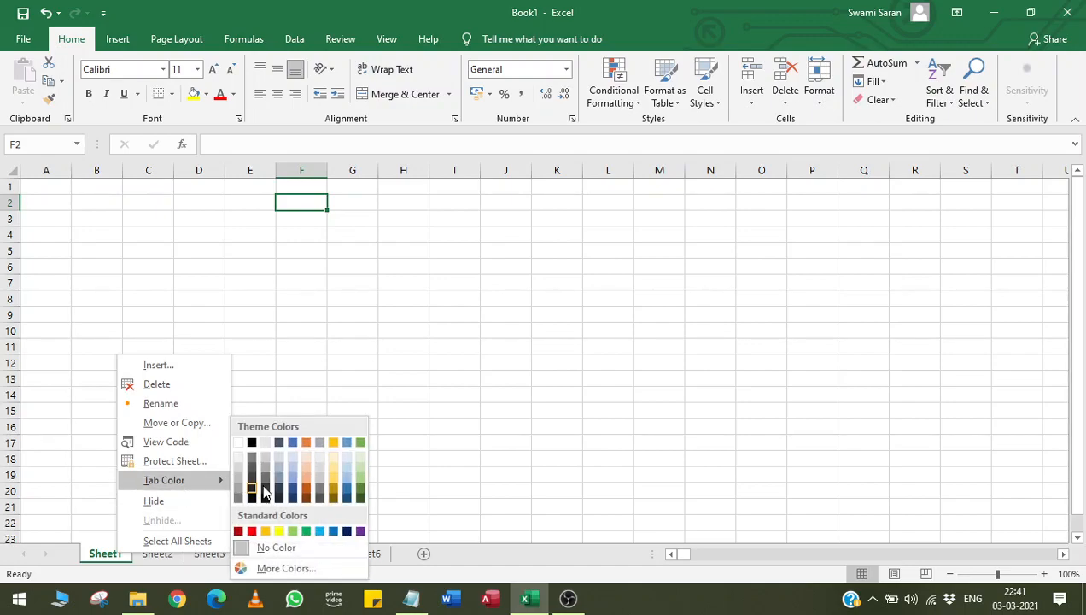
{"action": "left_click", "coordinate": [309, 493]}
{"action": "left_click", "coordinate": [164, 551]}
{"action": "left_click", "coordinate": [105, 553]}
Rename worksheet Sheet1 as Book1
{"action": "right_click", "coordinate": [111, 550]}
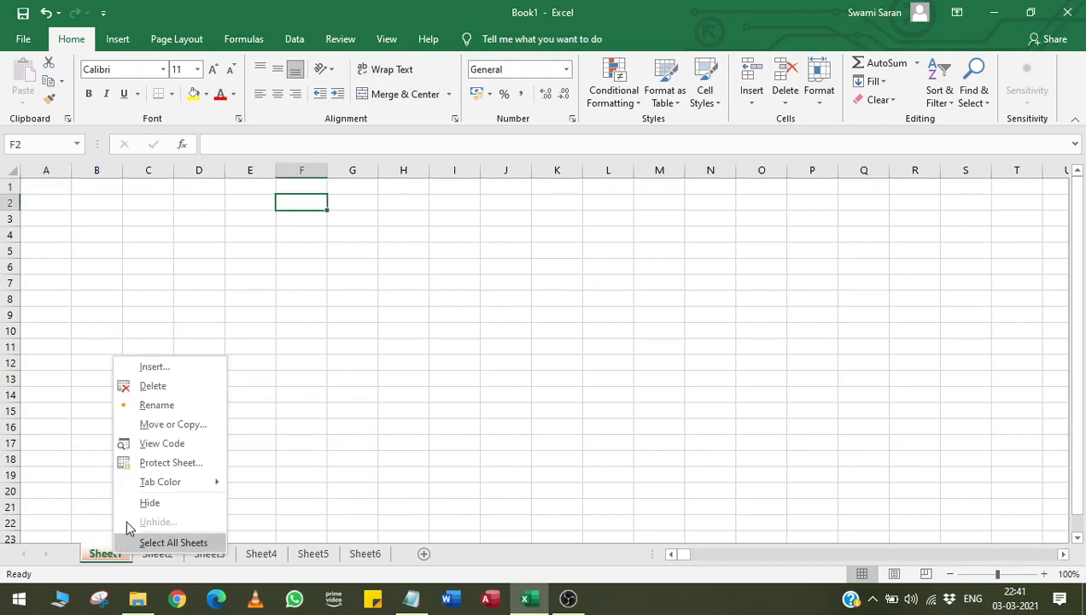
{"action": "left_click", "coordinate": [153, 408]}
{"action": "type", "text": "Book1"}
{"action": "key", "text": "Return"}
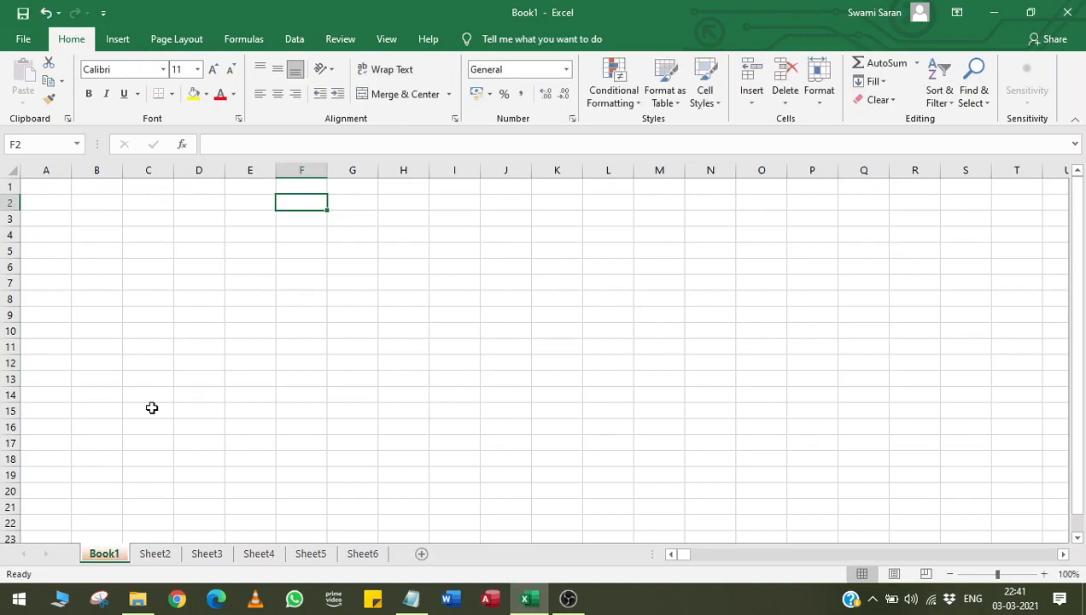
Rename worksheet Sheet2 as Demo1
{"action": "right_click", "coordinate": [170, 558]}
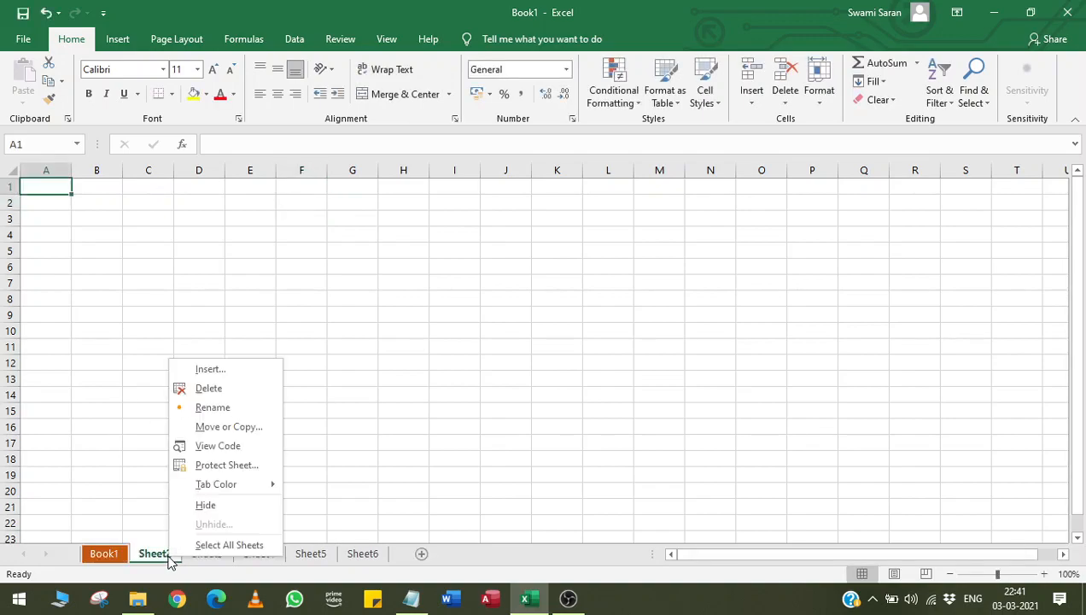
{"action": "left_click", "coordinate": [213, 410]}
{"action": "type", "text": "Demo1"}
{"action": "key", "text": "Return"}
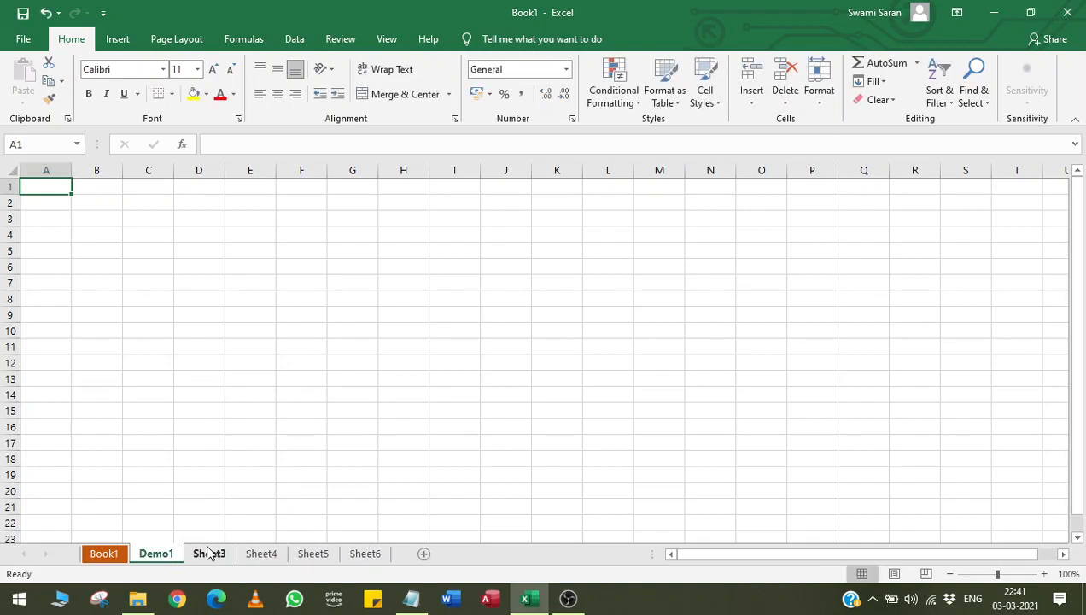
Try the name Demo.67 on the Demo1 worksheet tab, and enter Demo1 again as its name
{"action": "right_click", "coordinate": [174, 556]}
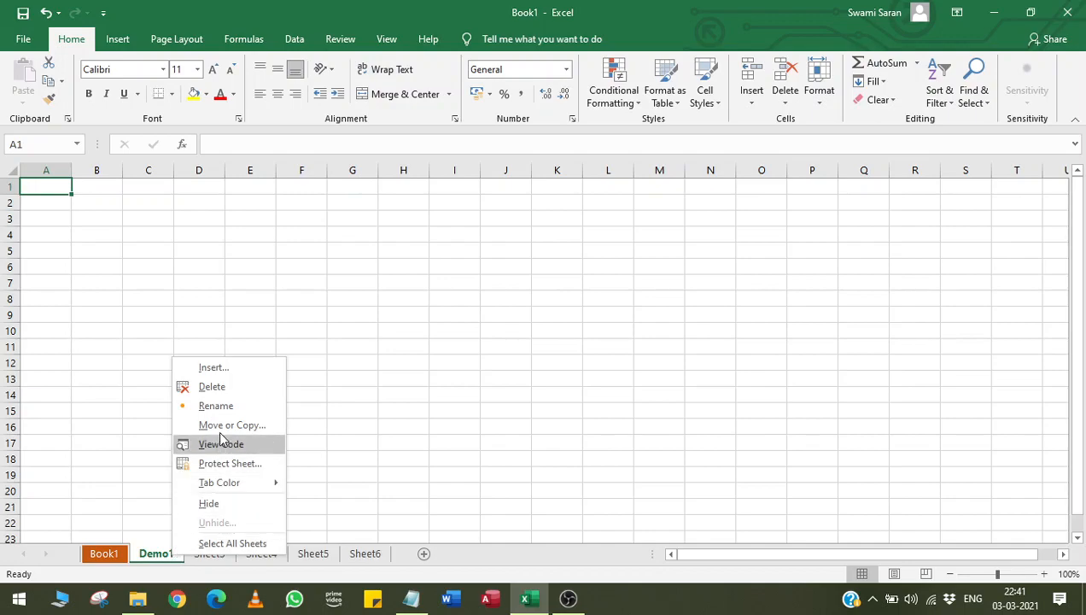
{"action": "left_click", "coordinate": [222, 408]}
{"action": "key", "text": "Right"}
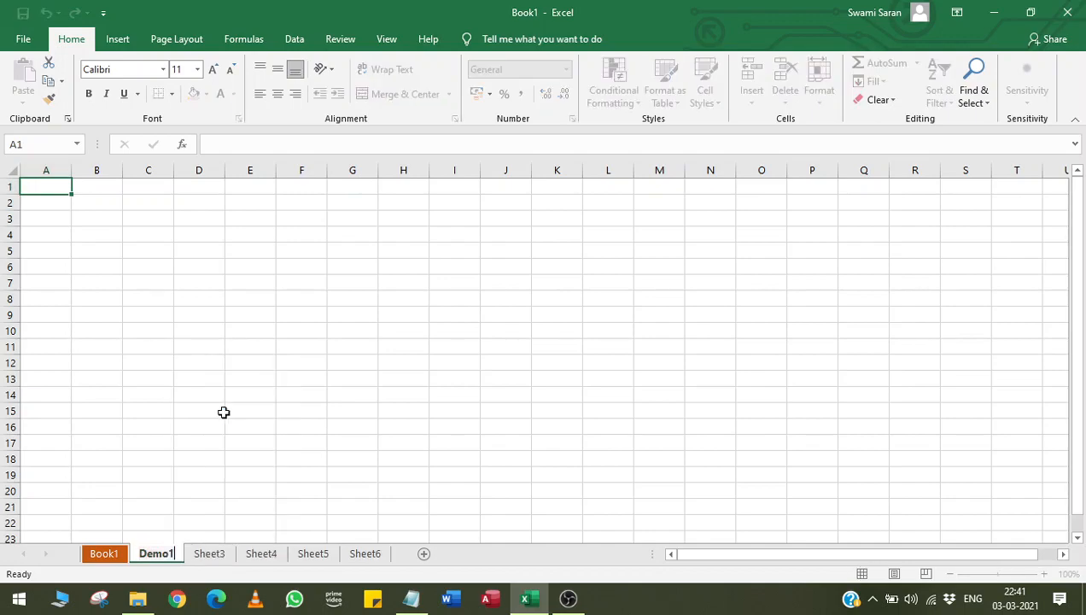
{"action": "key", "text": "BackSpace"}
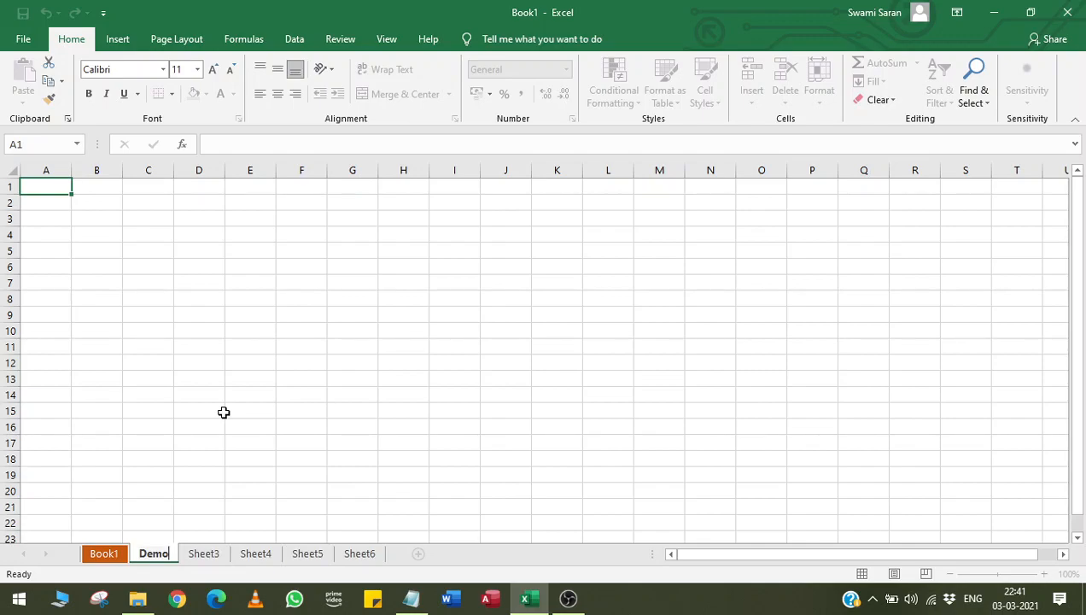
{"action": "type", "text": "."}
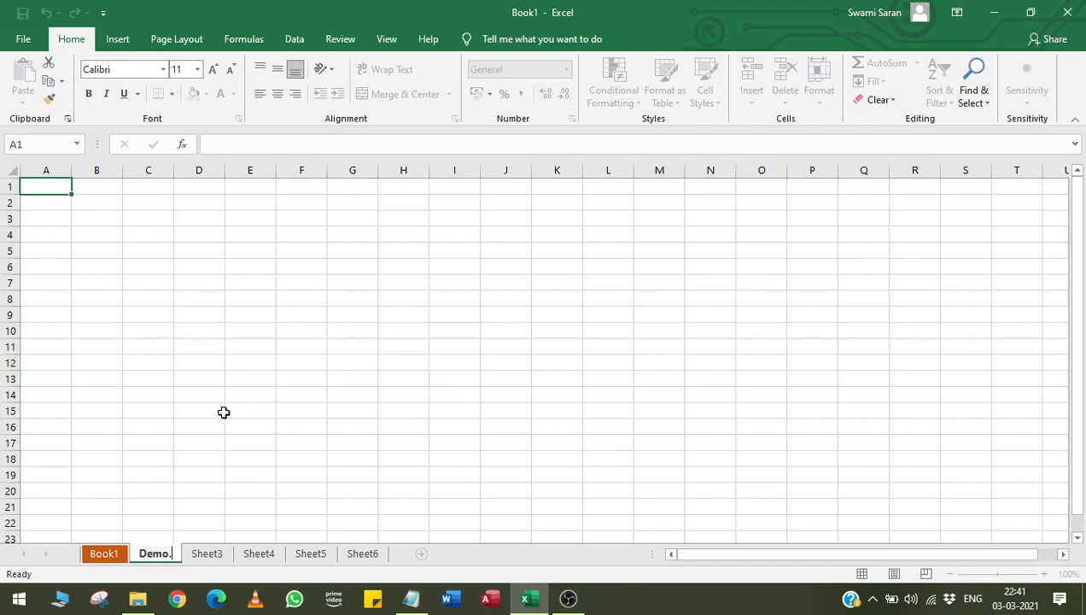
{"action": "type", "text": "67"}
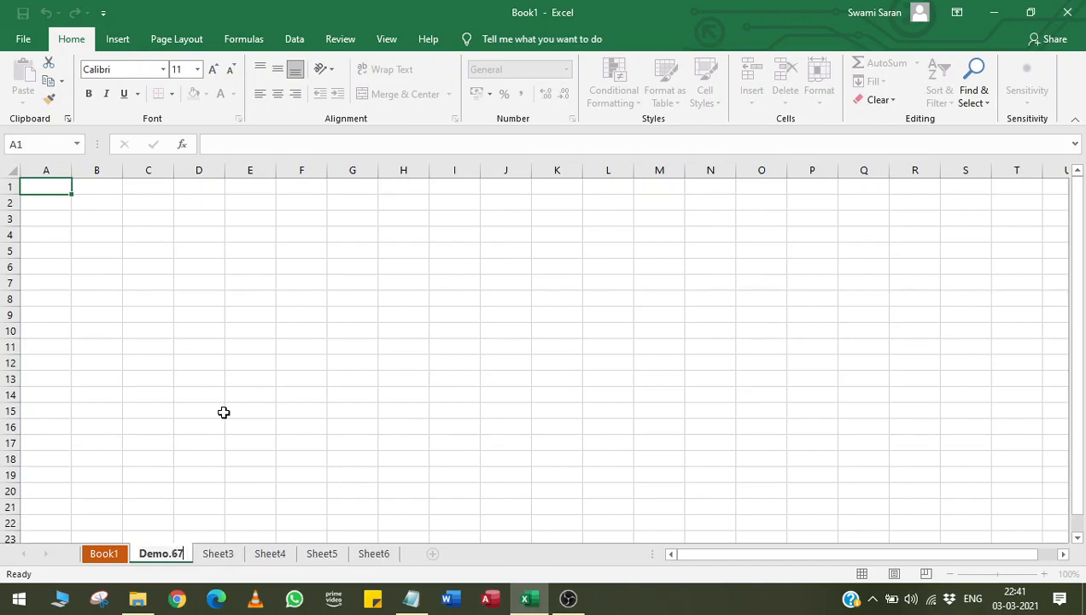
{"action": "key", "text": "BackSpace"}
{"action": "key", "text": "BackSpace"}
{"action": "key", "text": "BackSpace"}
{"action": "key", "text": "BackSpace"}
{"action": "key", "text": "BackSpace"}
{"action": "key", "text": "BackSpace"}
{"action": "key", "text": "BackSpace"}
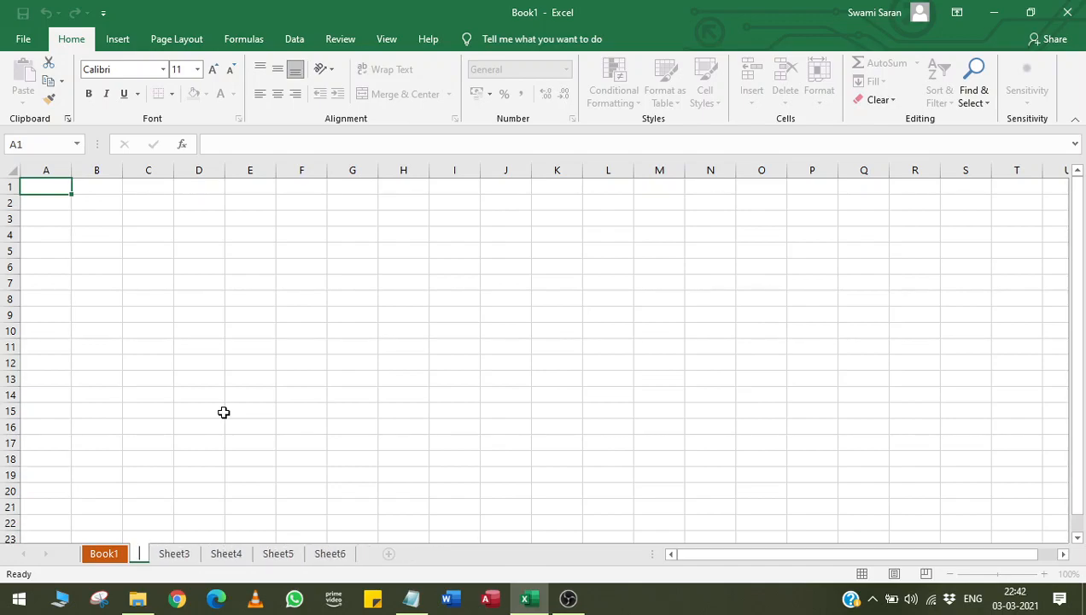
{"action": "type", "text": "Demo"}
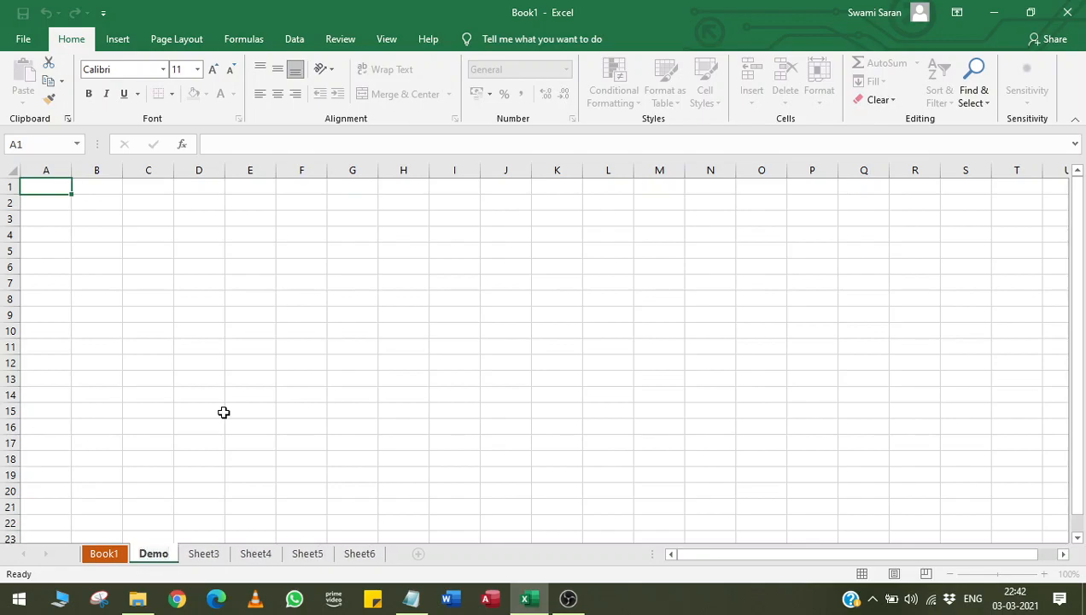
{"action": "type", "text": "1"}
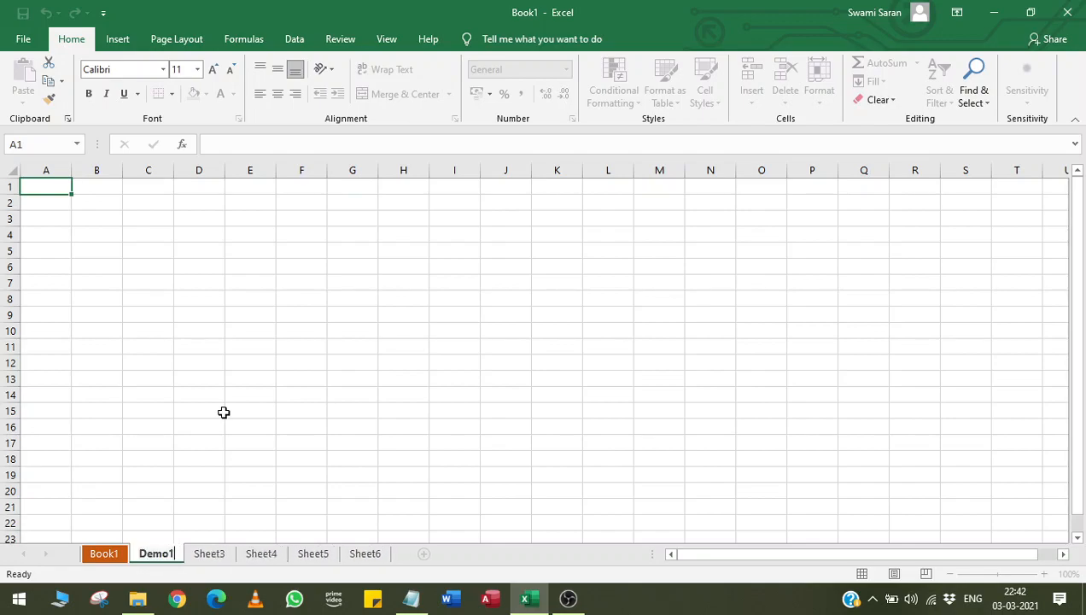
{"action": "key", "text": "Return"}
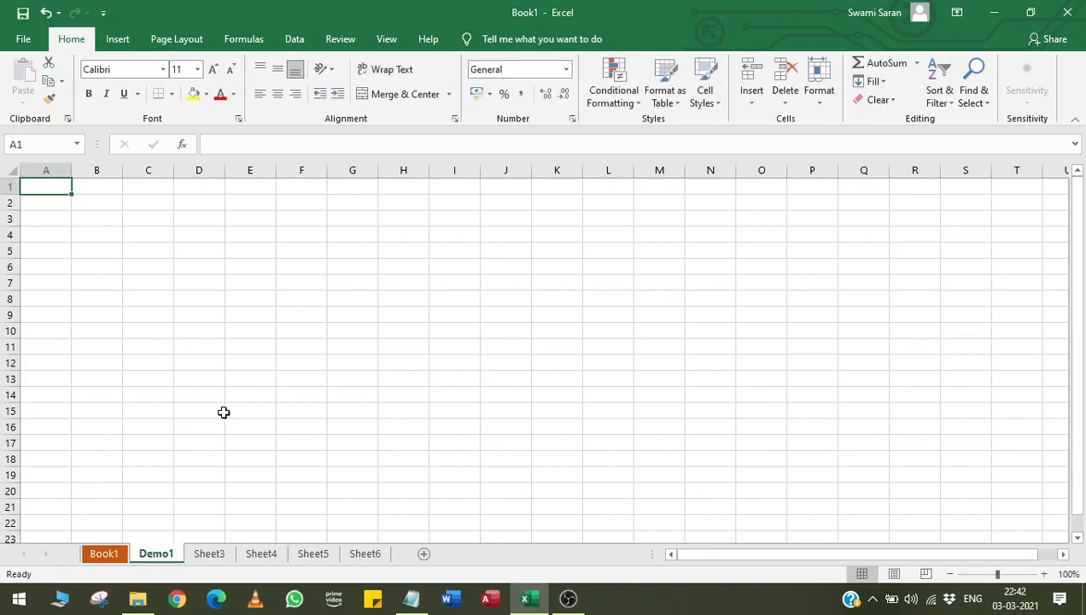
Switch through Sheet3 and Sheet4 to Sheet6, and glance at the workbook view commands
{"action": "left_click", "coordinate": [209, 556]}
{"action": "left_click", "coordinate": [259, 553]}
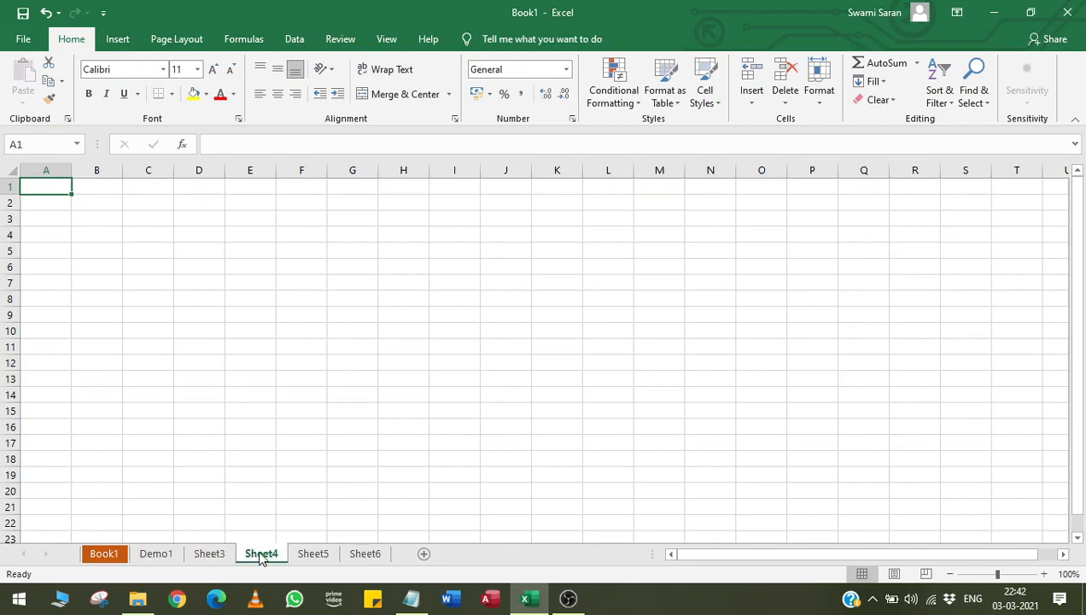
{"action": "left_click", "coordinate": [368, 555]}
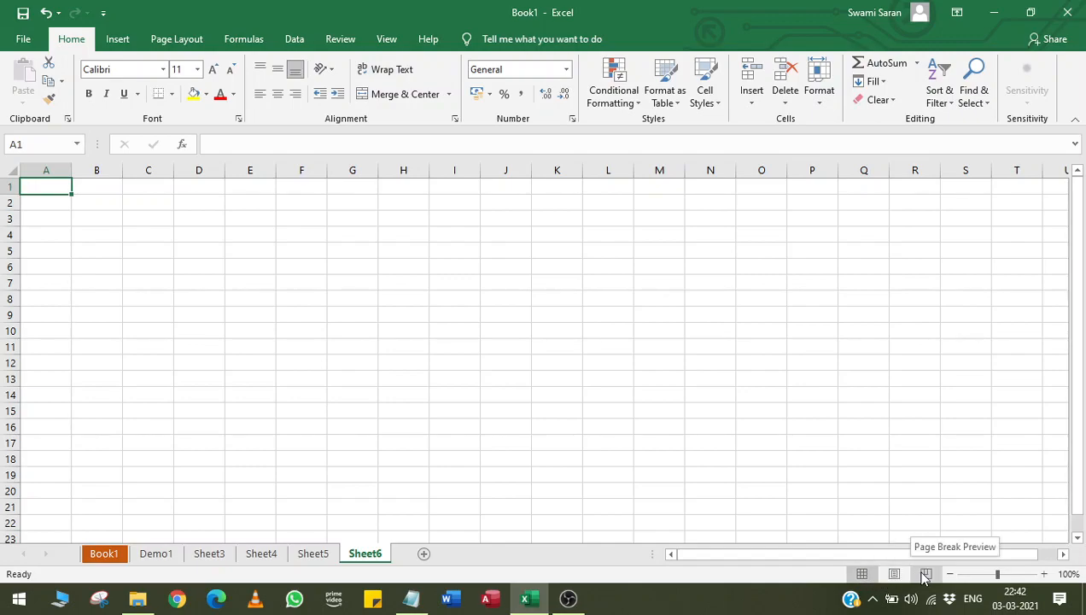
{"action": "left_click", "coordinate": [385, 39]}
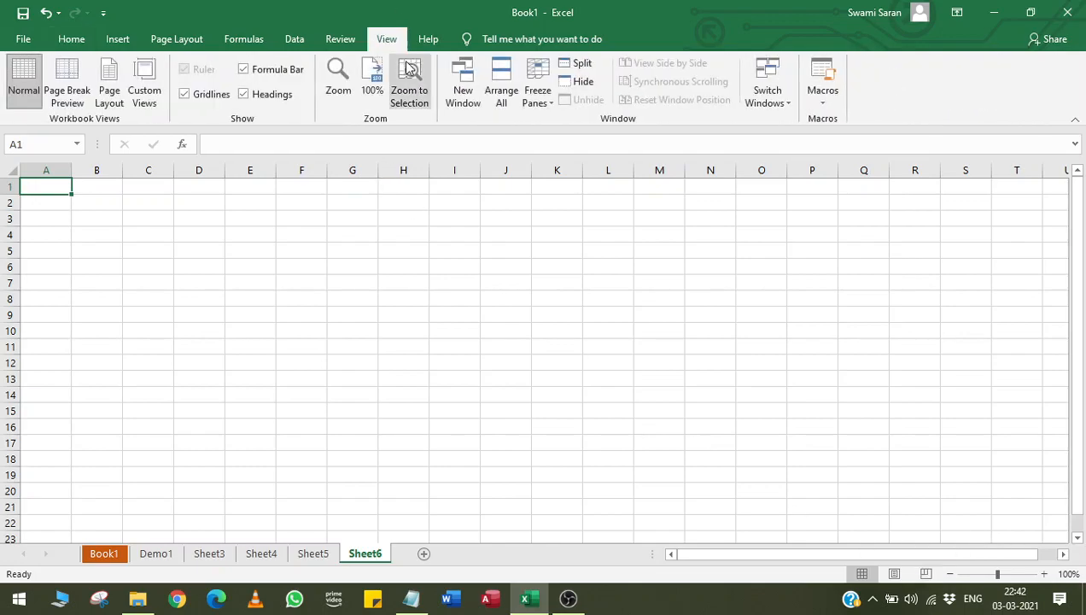
{"action": "left_click", "coordinate": [73, 39]}
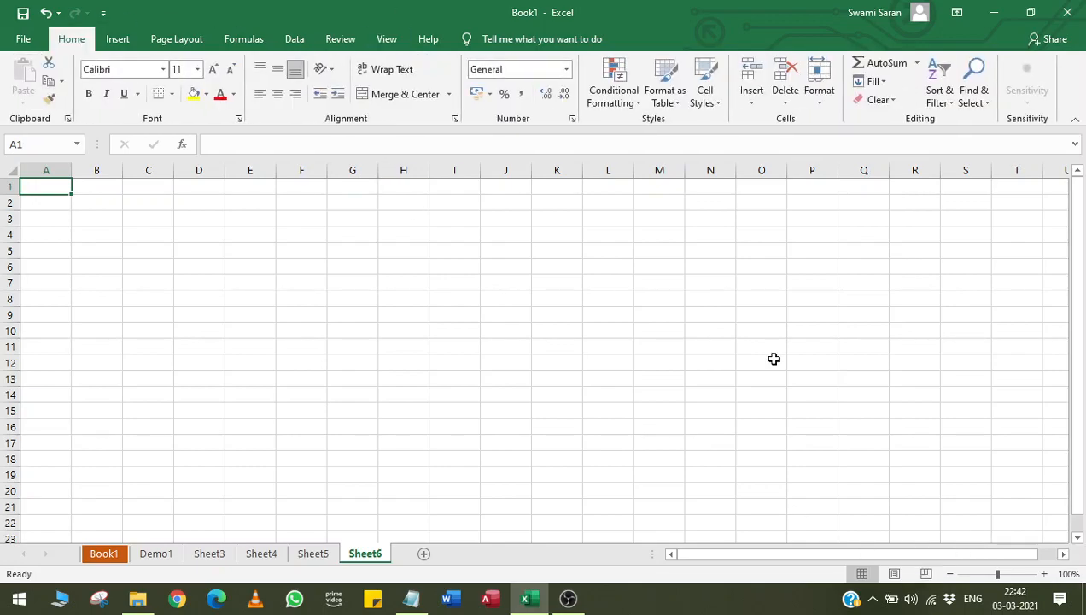
Show Sheet6 in Page Layout view and examine its pages, headers and footers down and across the sheet
{"action": "left_click", "coordinate": [895, 574]}
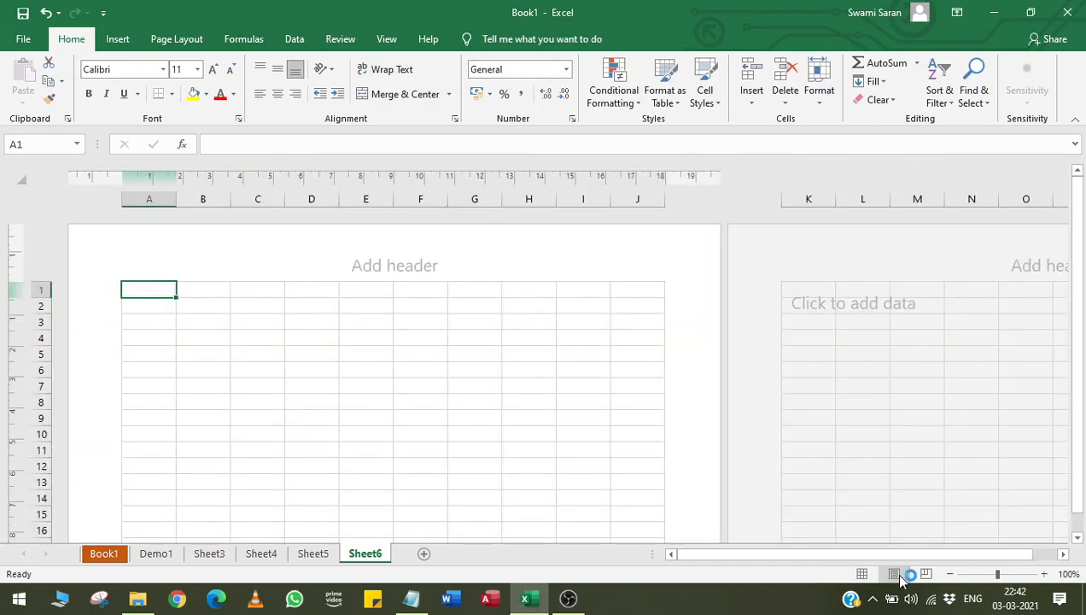
{"action": "left_click_drag", "start_coordinate": [1079, 306], "coordinate": [1079, 438]}
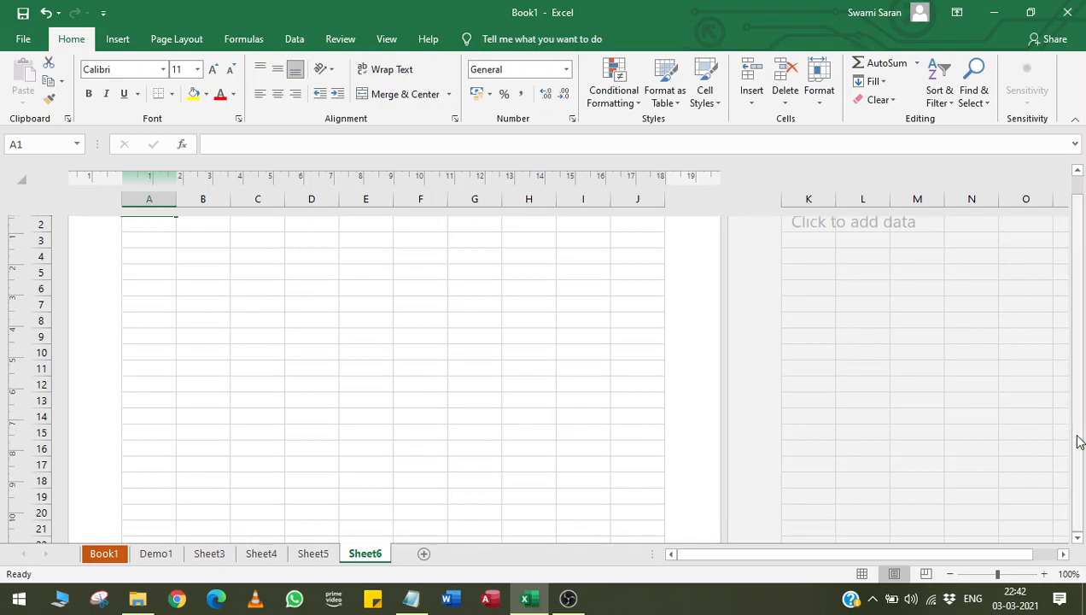
{"action": "left_click", "coordinate": [1078, 539]}
{"action": "left_click_drag", "start_coordinate": [1080, 541], "coordinate": [1079, 540]}
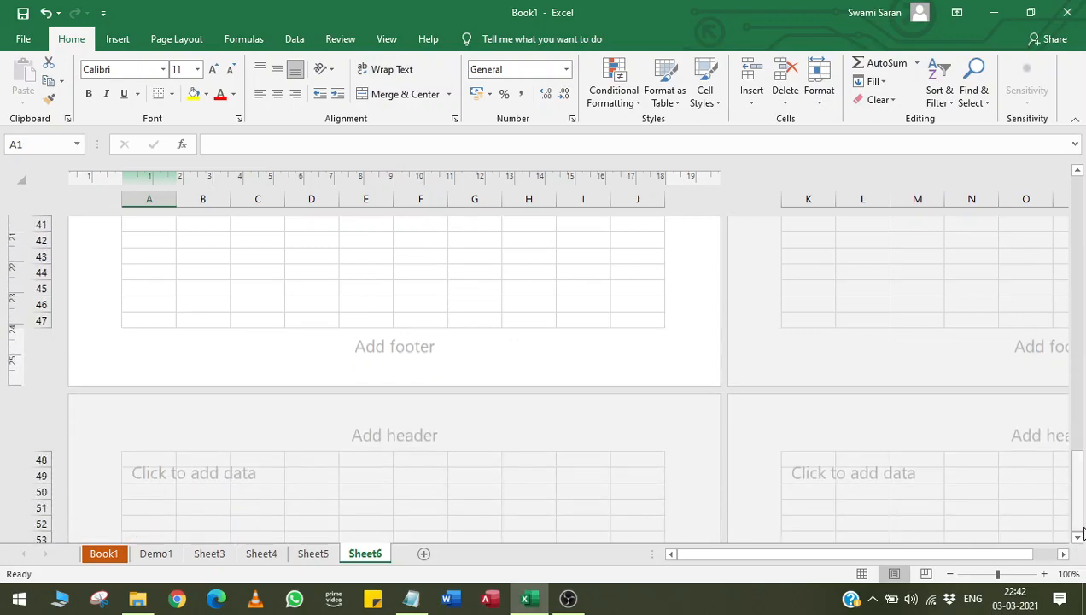
{"action": "left_click_drag", "start_coordinate": [946, 560], "coordinate": [983, 561]}
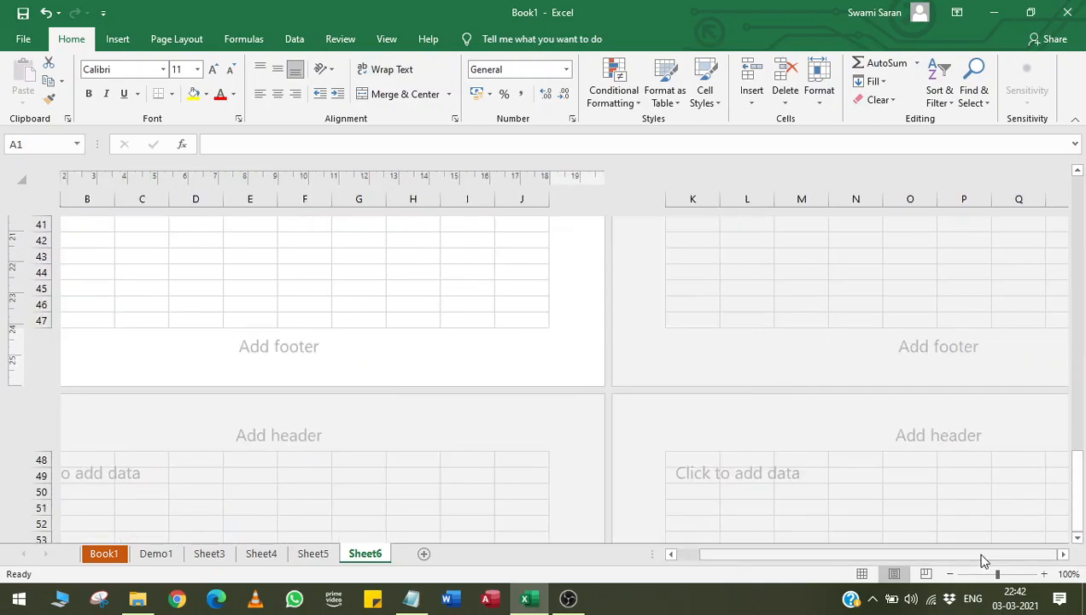
Switch Sheet6 to Page Break Preview and apply All Borders to the range A1:N30
{"action": "left_click", "coordinate": [926, 574]}
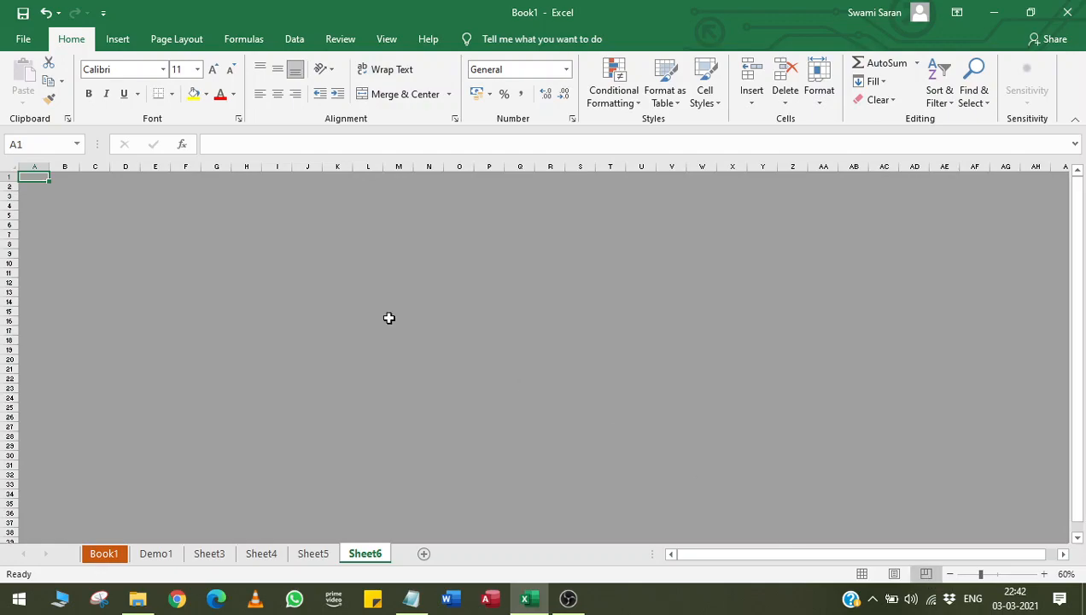
{"action": "left_click_drag", "start_coordinate": [43, 177], "coordinate": [439, 458]}
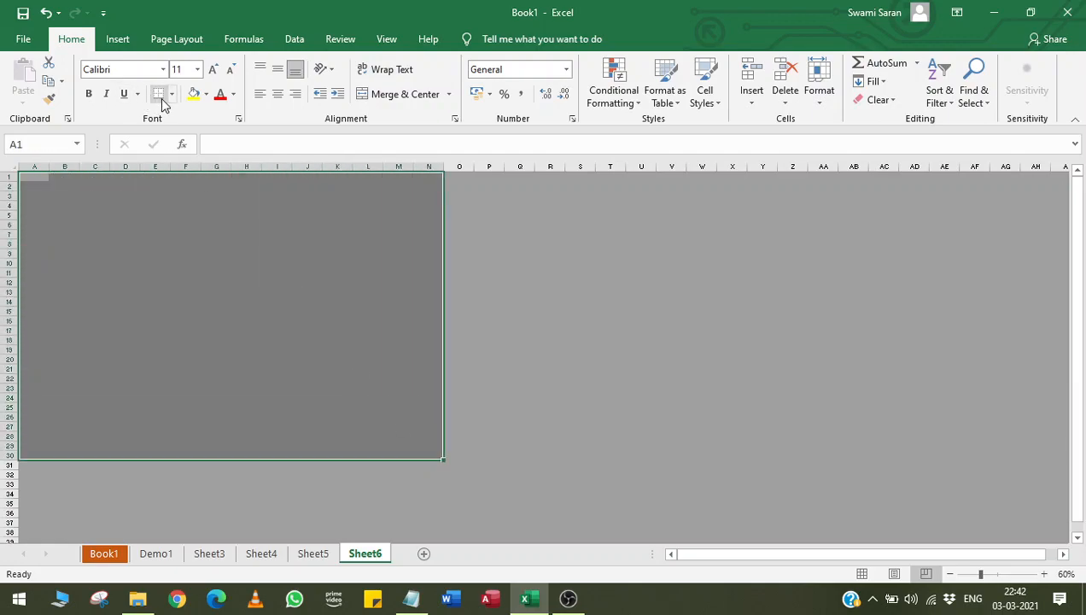
{"action": "left_click", "coordinate": [172, 94]}
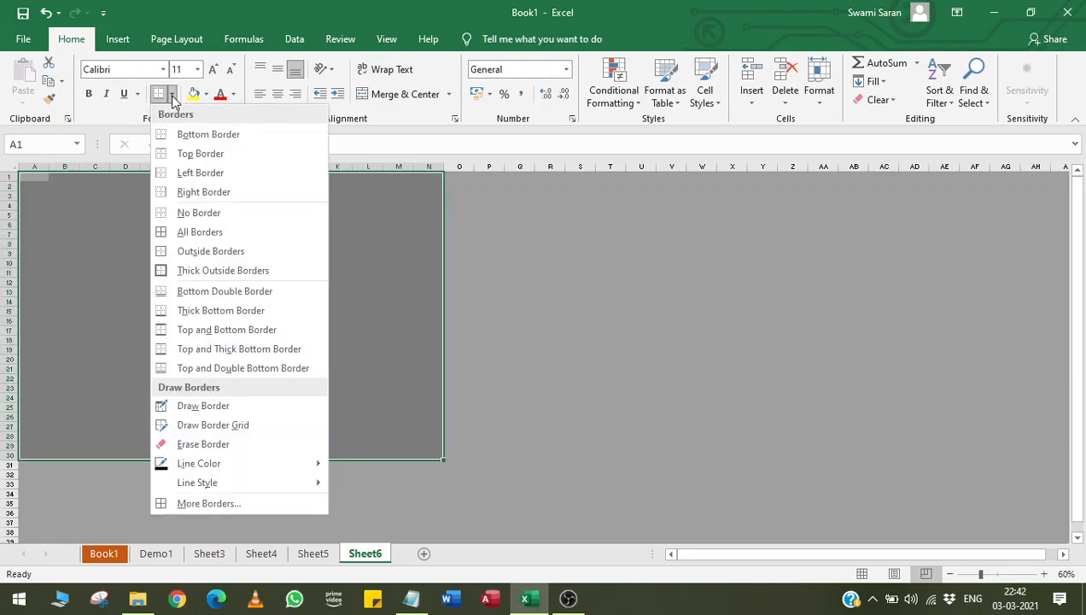
{"action": "left_click", "coordinate": [177, 233]}
{"action": "left_click", "coordinate": [297, 358]}
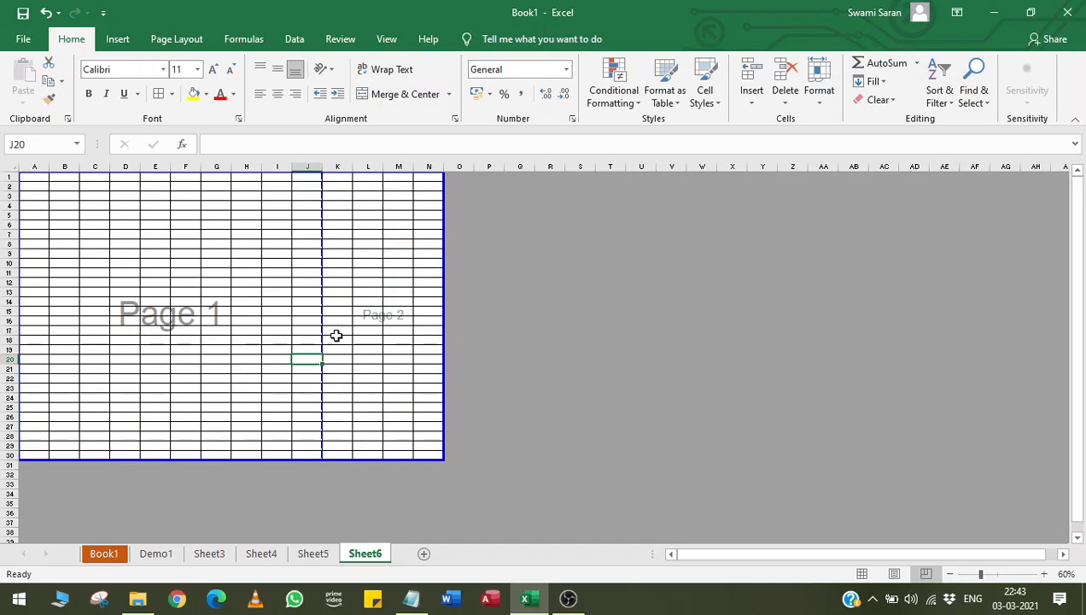
Move the page break after column J out to the edge of column N, and return to Normal view
{"action": "left_click_drag", "start_coordinate": [322, 340], "coordinate": [445, 361]}
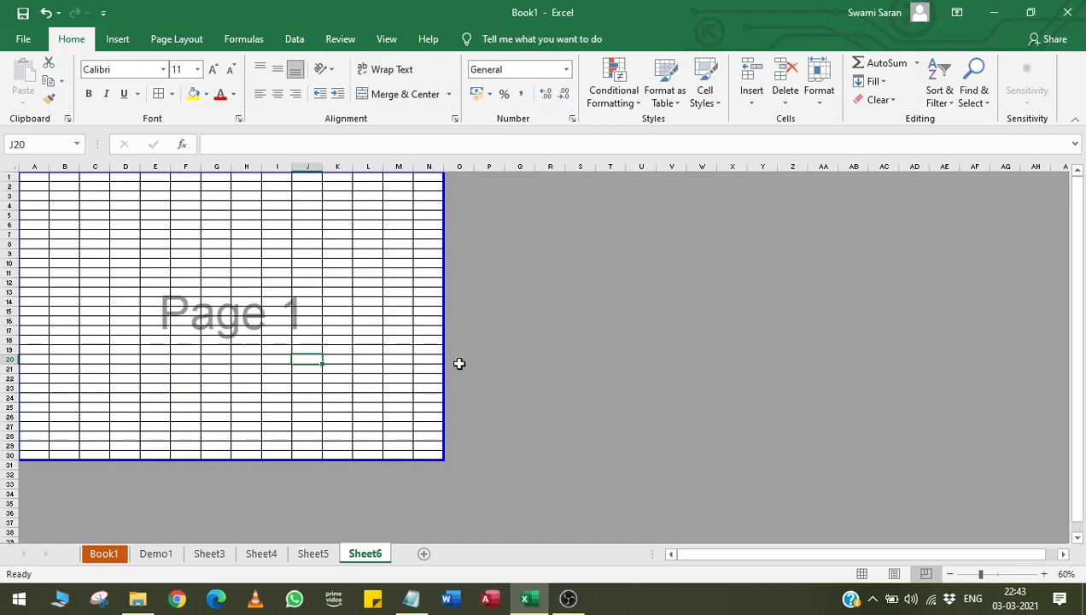
{"action": "mouse_move", "coordinate": [444, 334]}
{"action": "left_mouse_down"}
{"action": "mouse_move", "coordinate": [337, 318]}
{"action": "mouse_move", "coordinate": [446, 330]}
{"action": "left_mouse_up"}
{"action": "left_click", "coordinate": [863, 574]}
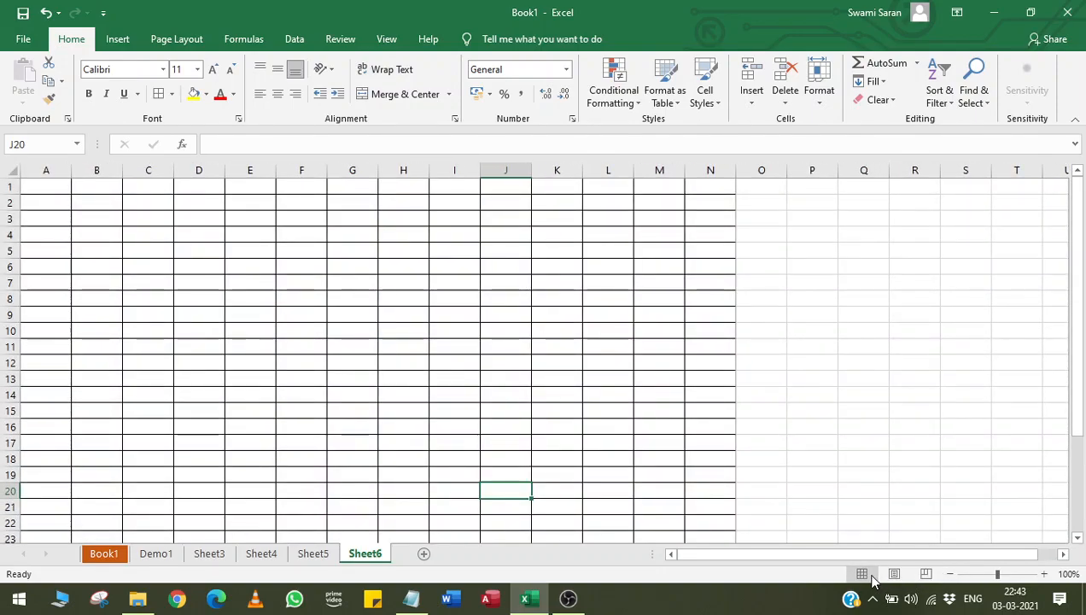
Show the bordered range in Page Layout view and zoom out to 10% to examine the page arrangement
{"action": "left_click", "coordinate": [894, 575]}
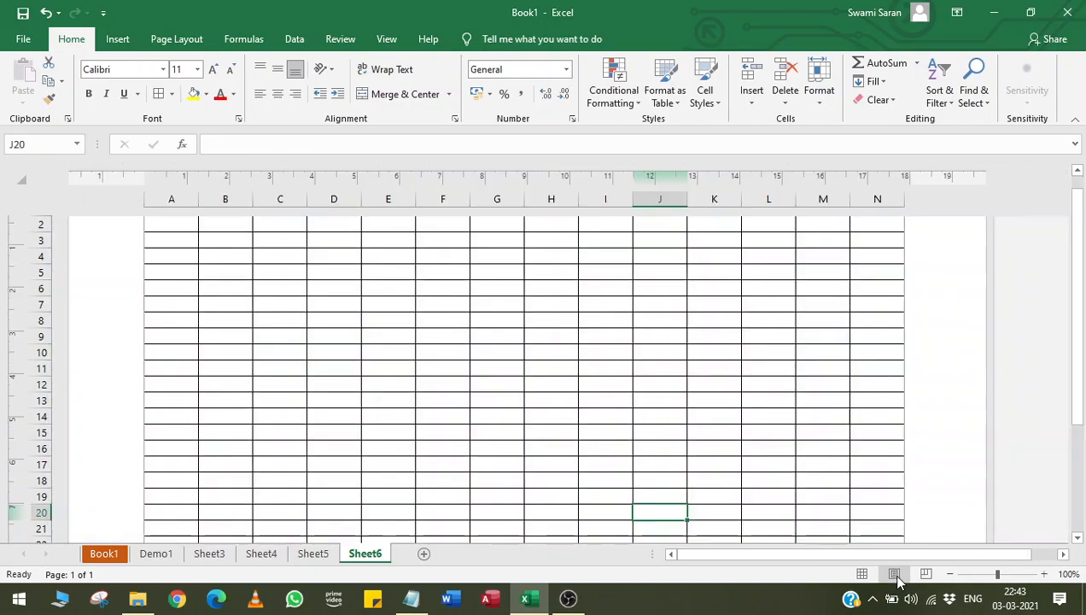
{"action": "scroll", "coordinate": [897, 576], "scroll_direction": "down", "scroll_amount": 3}
{"action": "left_click", "coordinate": [952, 575]}
{"action": "left_click", "coordinate": [952, 576]}
{"action": "left_click", "coordinate": [952, 576]}
{"action": "left_click", "coordinate": [951, 576]}
{"action": "left_click", "coordinate": [952, 576]}
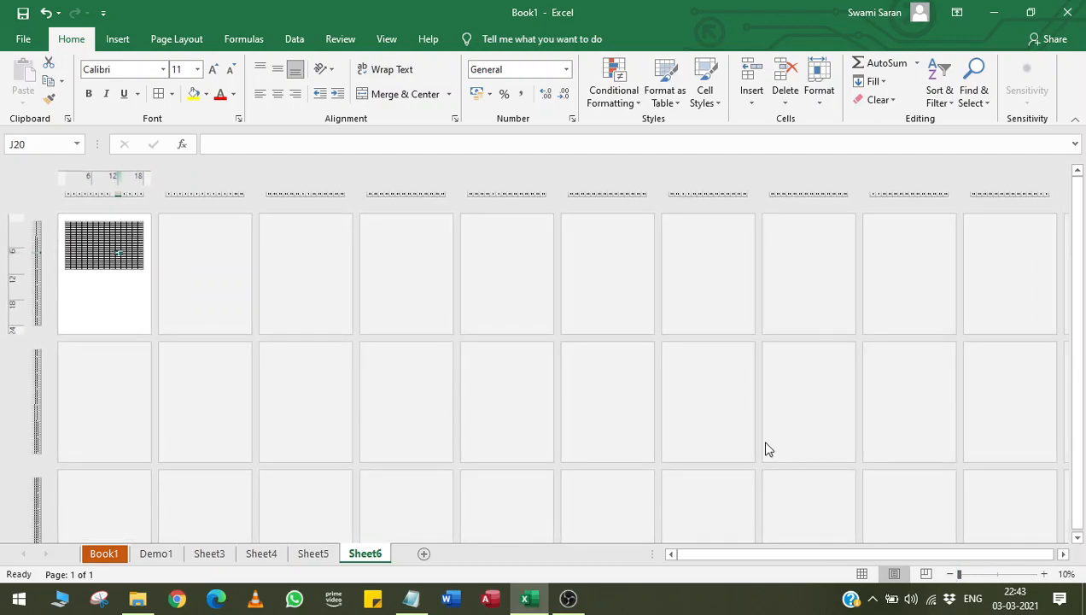
Zoom in to 40% and back out to 20% to compare the page sizes, and return to Normal view
{"action": "left_click", "coordinate": [1043, 573]}
{"action": "left_click", "coordinate": [1043, 573]}
{"action": "left_click", "coordinate": [1044, 574]}
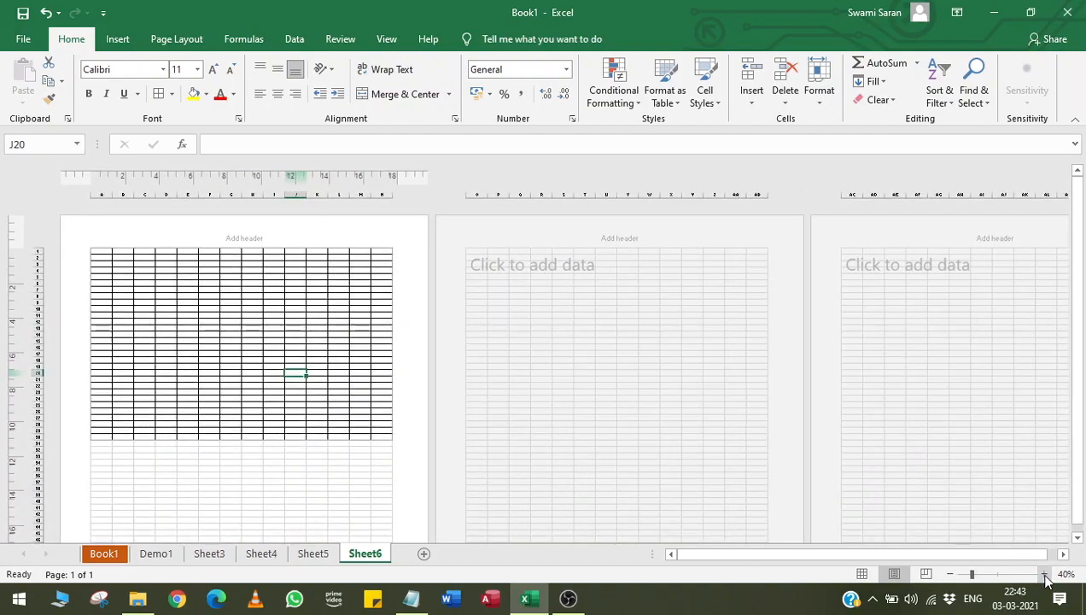
{"action": "left_click", "coordinate": [947, 574]}
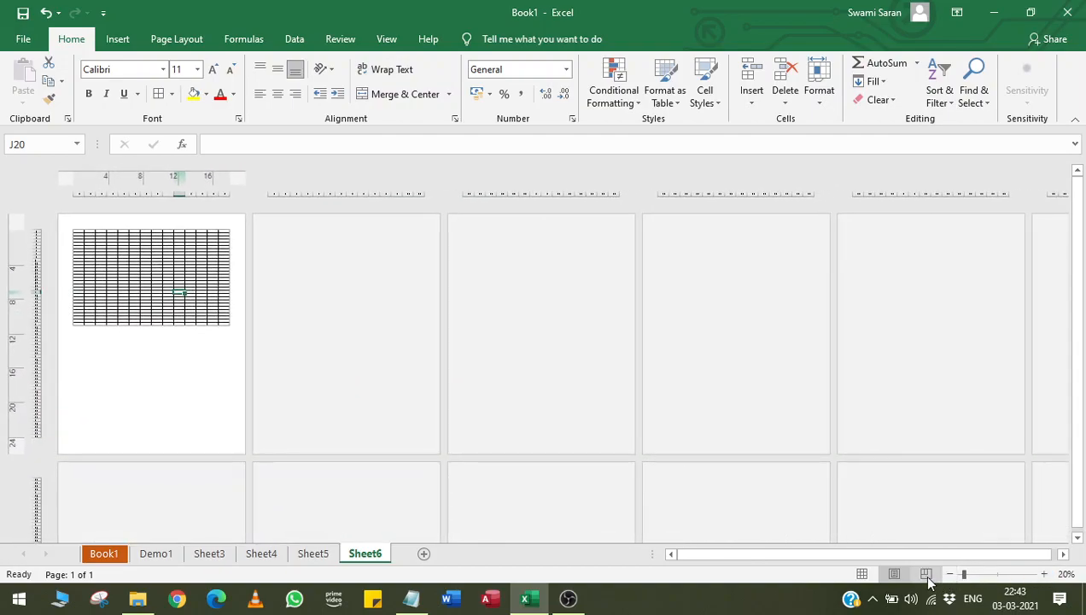
{"action": "left_click", "coordinate": [893, 574]}
{"action": "left_click", "coordinate": [862, 574]}
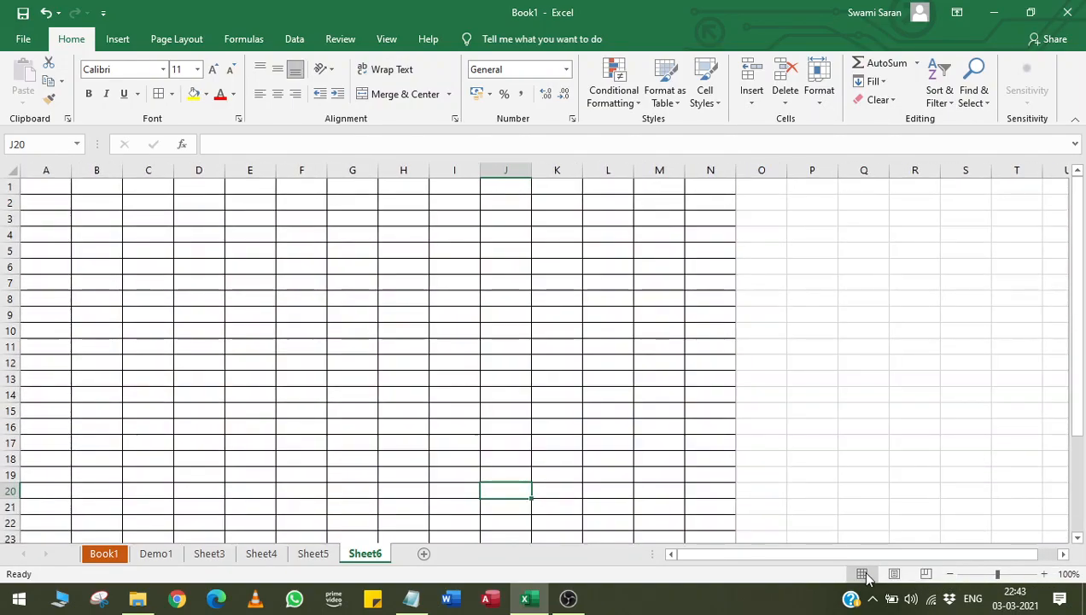
Remove the borders from all cells of Sheet6 with No Border
{"action": "key", "text": "ctrl+a"}
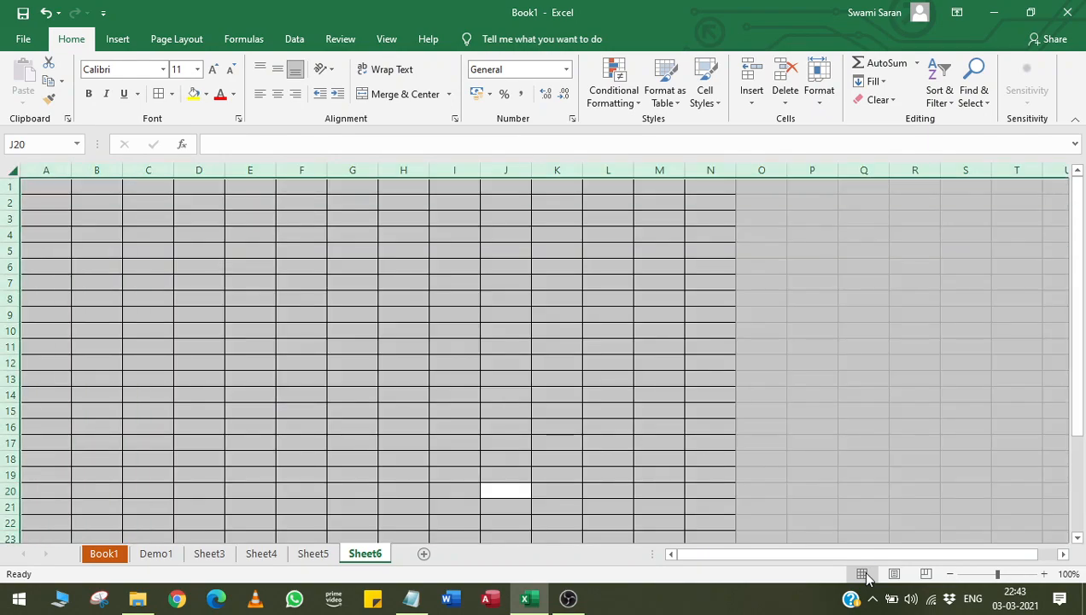
{"action": "left_click", "coordinate": [171, 94]}
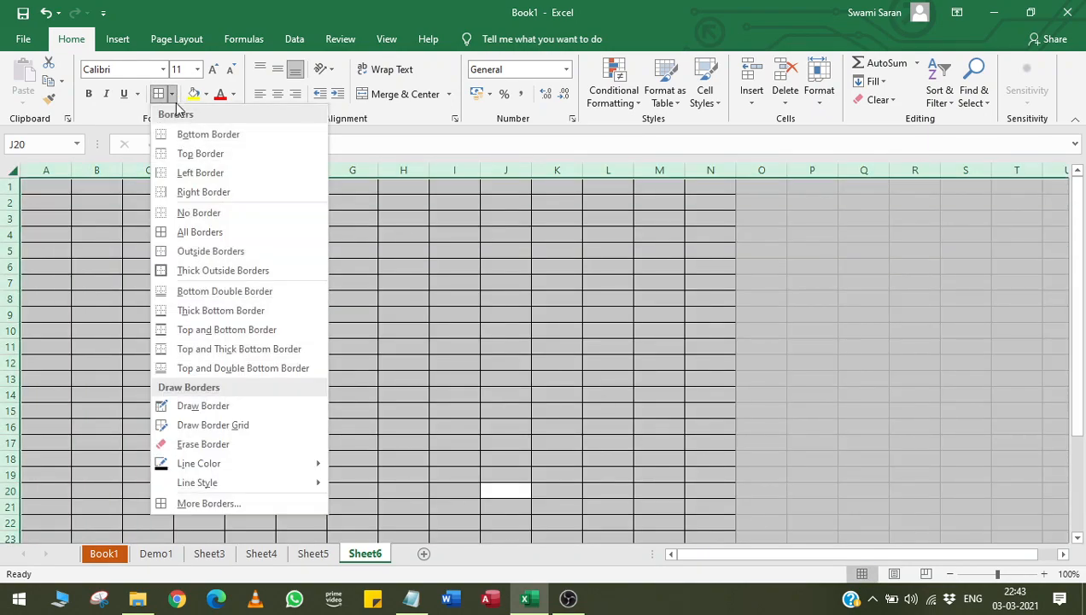
{"action": "left_click", "coordinate": [192, 213]}
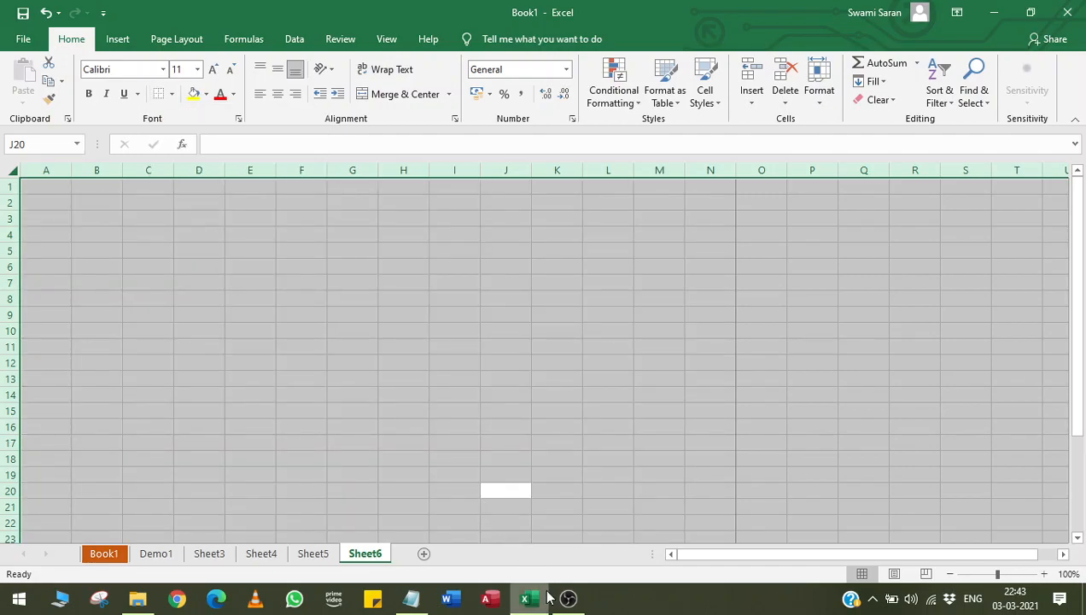
Switch to the Notepad topic list and highlight the end of the "Introduction of Excel Window &Tab" line
{"action": "mouse_move", "coordinate": [548, 597]}
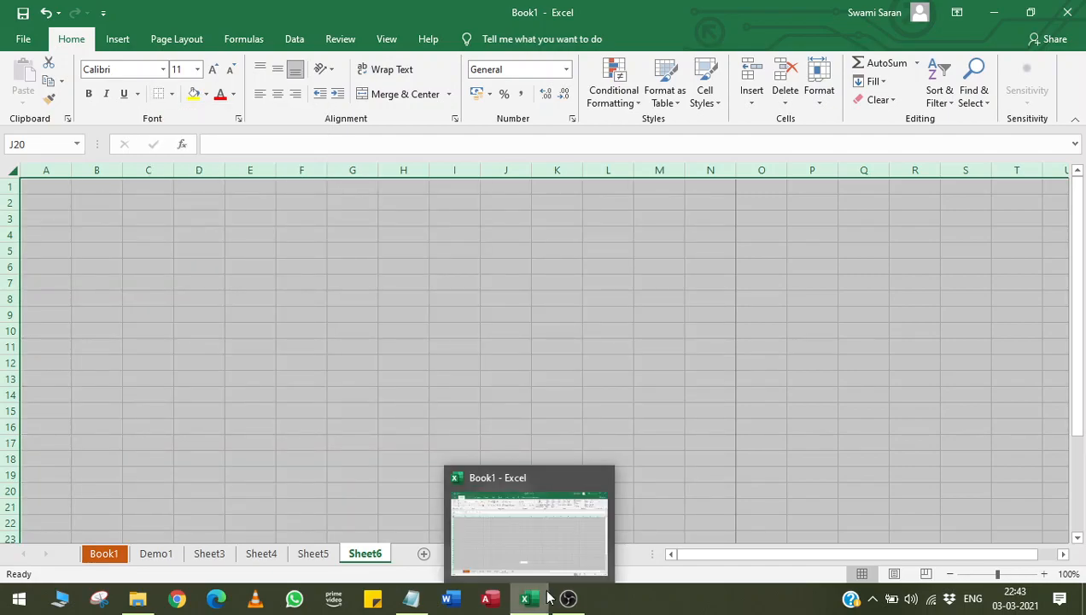
{"action": "left_click", "coordinate": [411, 598]}
{"action": "left_click_drag", "start_coordinate": [541, 101], "coordinate": [305, 90]}
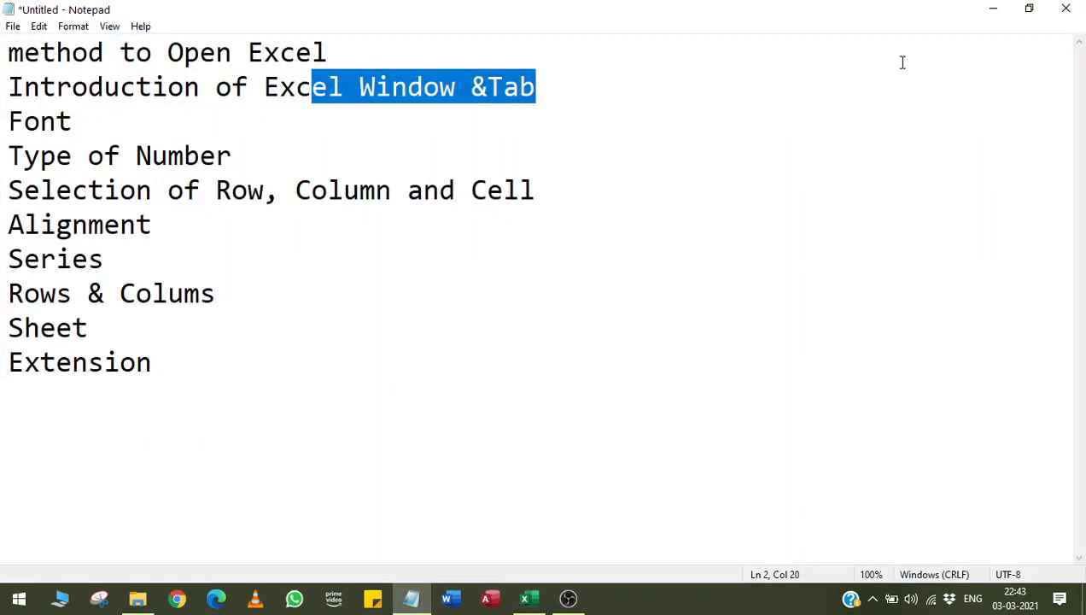
Return to the workbook, enter Bold in cell A1 of Sheet6 and make the text bold
{"action": "left_click", "coordinate": [992, 10]}
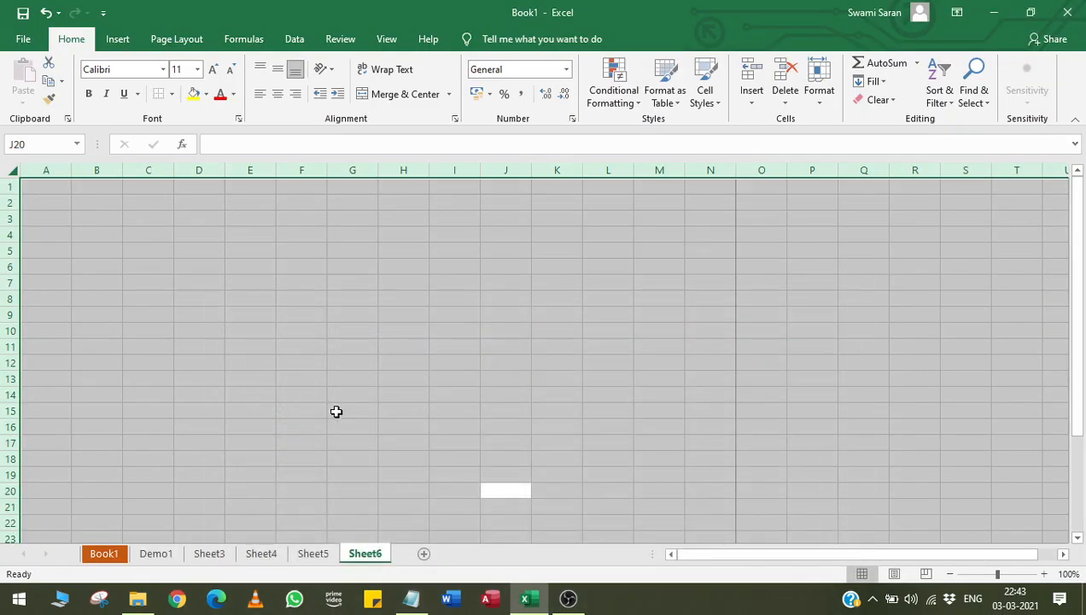
{"action": "left_click", "coordinate": [152, 296]}
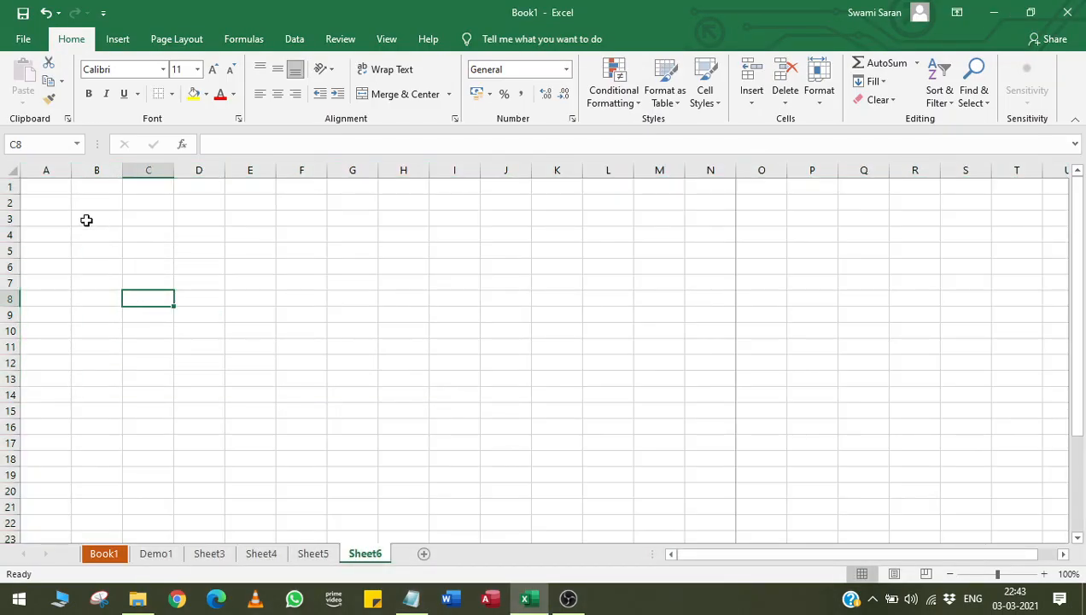
{"action": "left_click", "coordinate": [53, 186]}
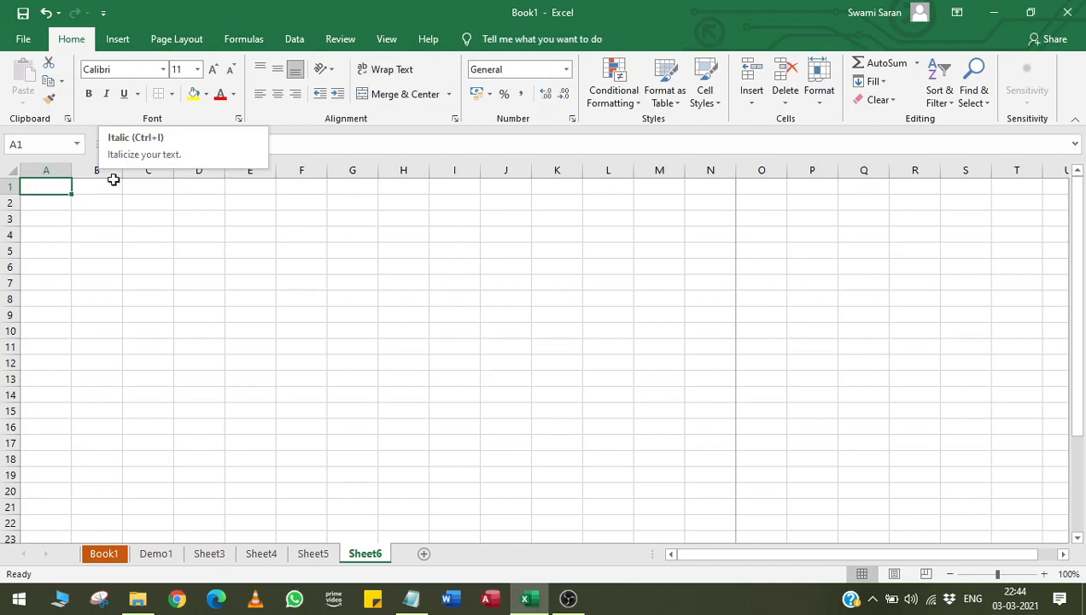
{"action": "type", "text": "Bold"}
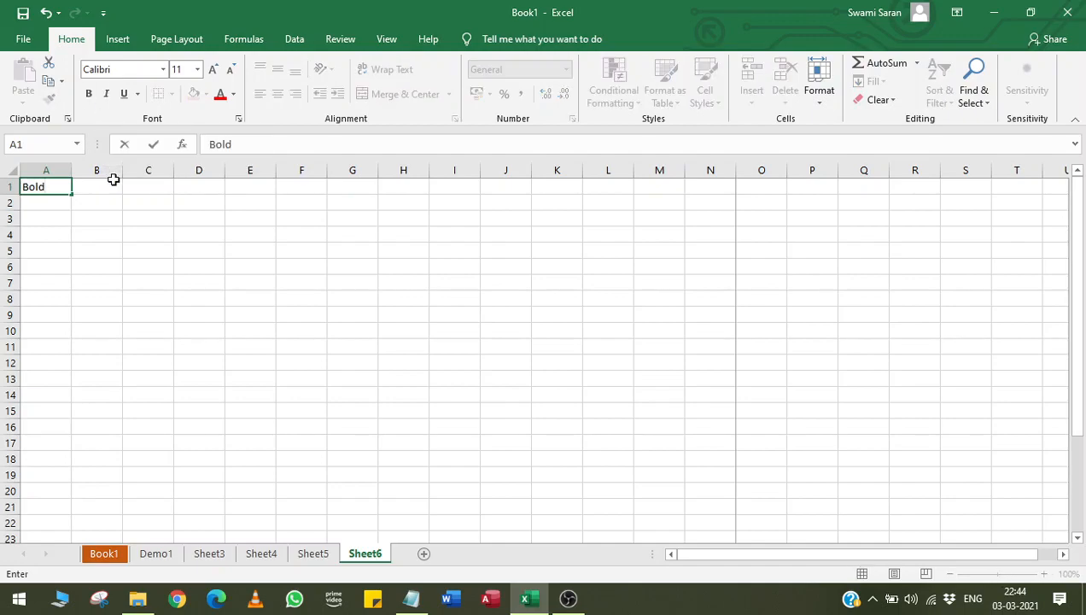
{"action": "key", "text": "Return"}
{"action": "key", "text": "Up"}
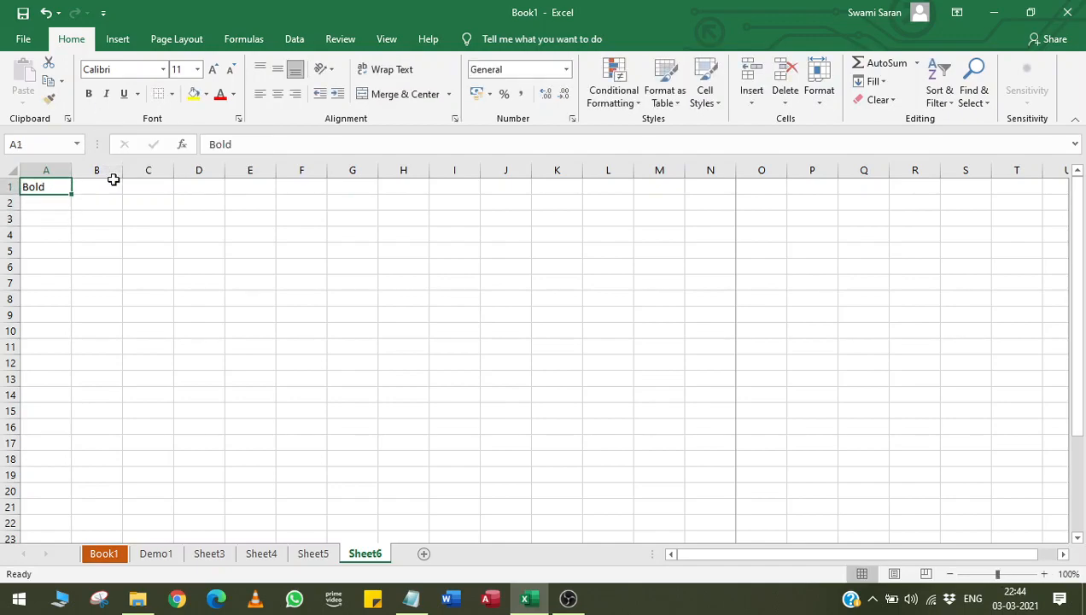
{"action": "left_click", "coordinate": [89, 94]}
Enter Italic in cell B1 and format the text as italic
{"action": "left_click", "coordinate": [96, 187]}
{"action": "type", "text": "Italic"}
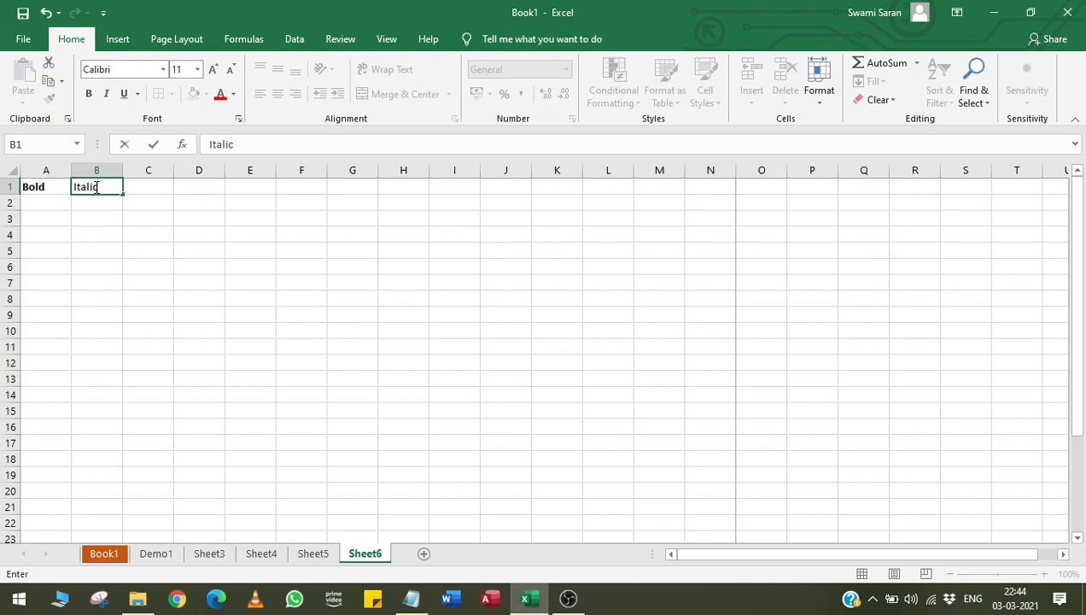
{"action": "key", "text": "Return"}
{"action": "left_click", "coordinate": [92, 187]}
{"action": "left_click", "coordinate": [106, 94]}
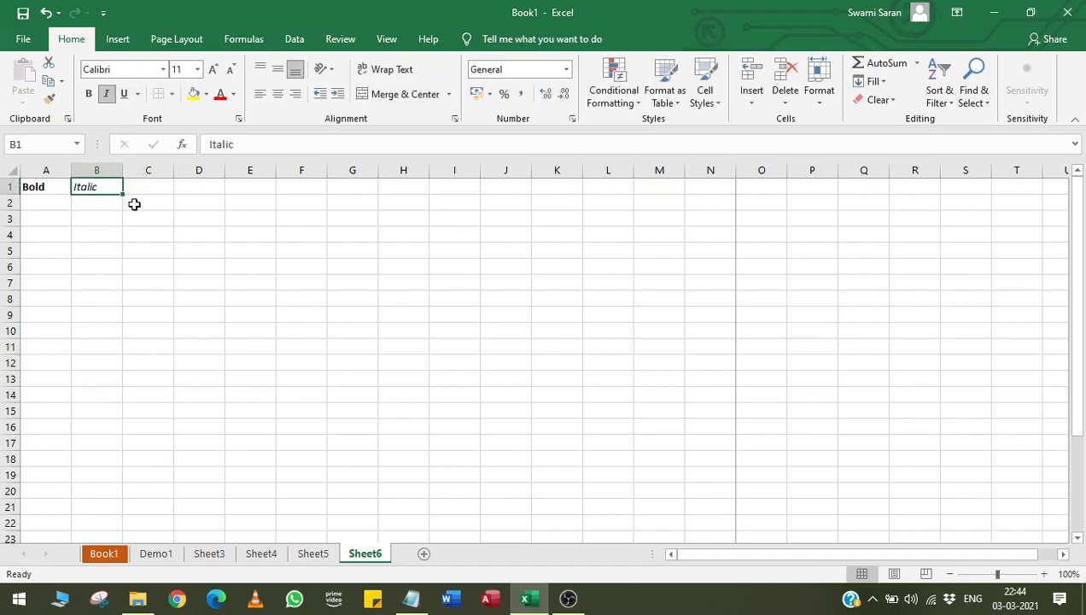
Enter Underline in cell C1 and underline the text
{"action": "left_click", "coordinate": [141, 189]}
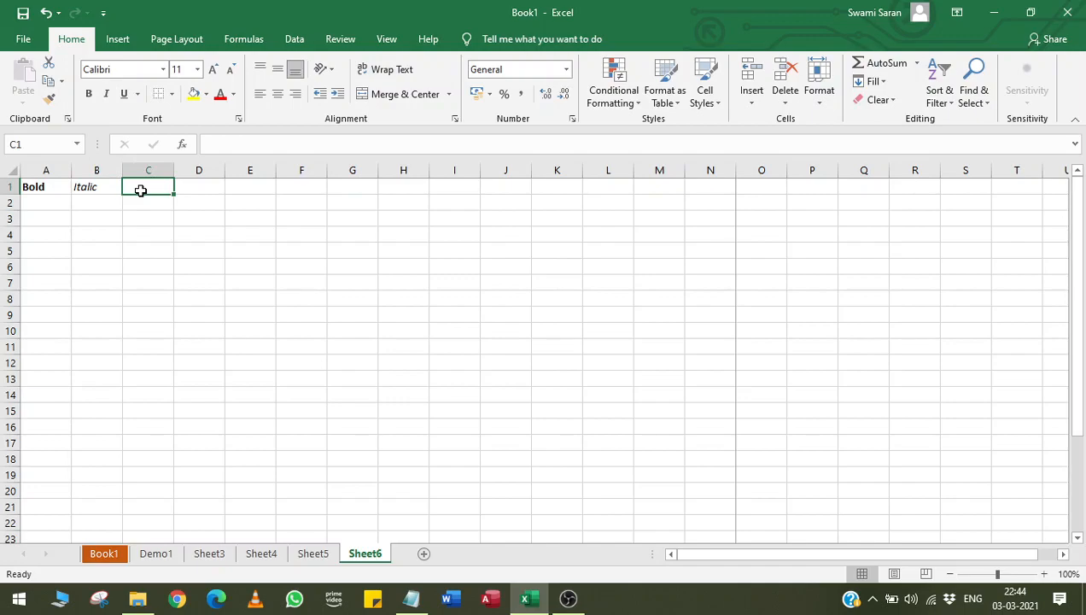
{"action": "type", "text": "Underline"}
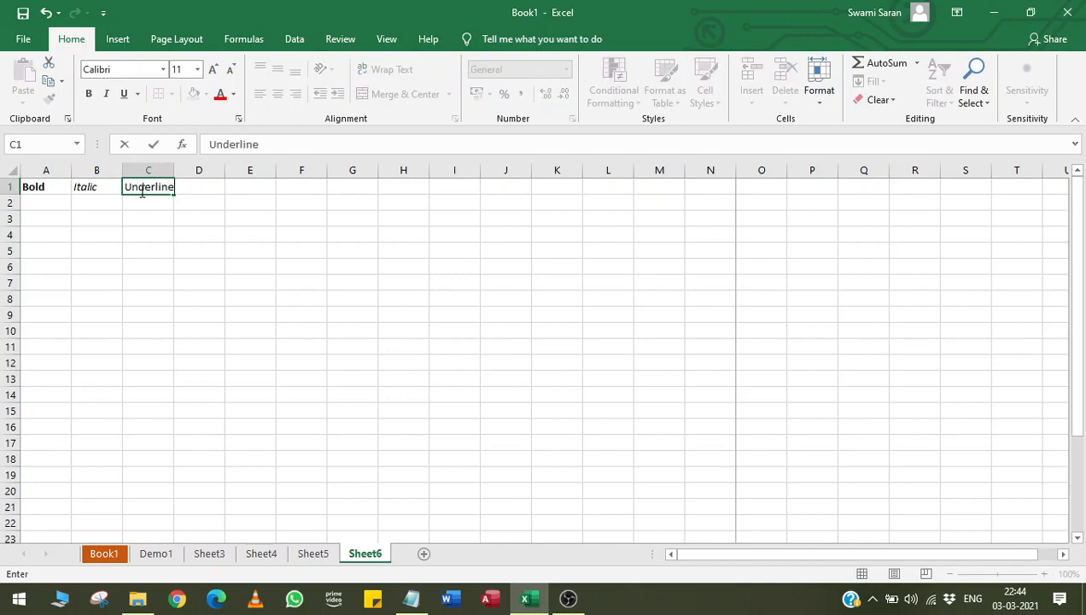
{"action": "key", "text": "Return"}
{"action": "key", "text": "Return"}
{"action": "key", "text": "Up"}
{"action": "key", "text": "Up"}
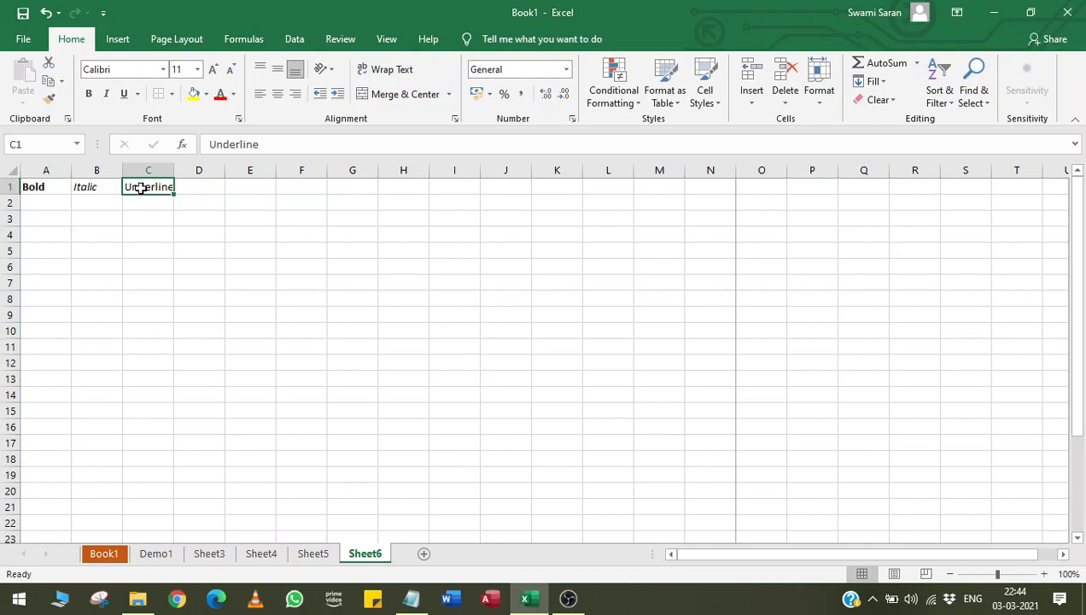
{"action": "left_click", "coordinate": [124, 94]}
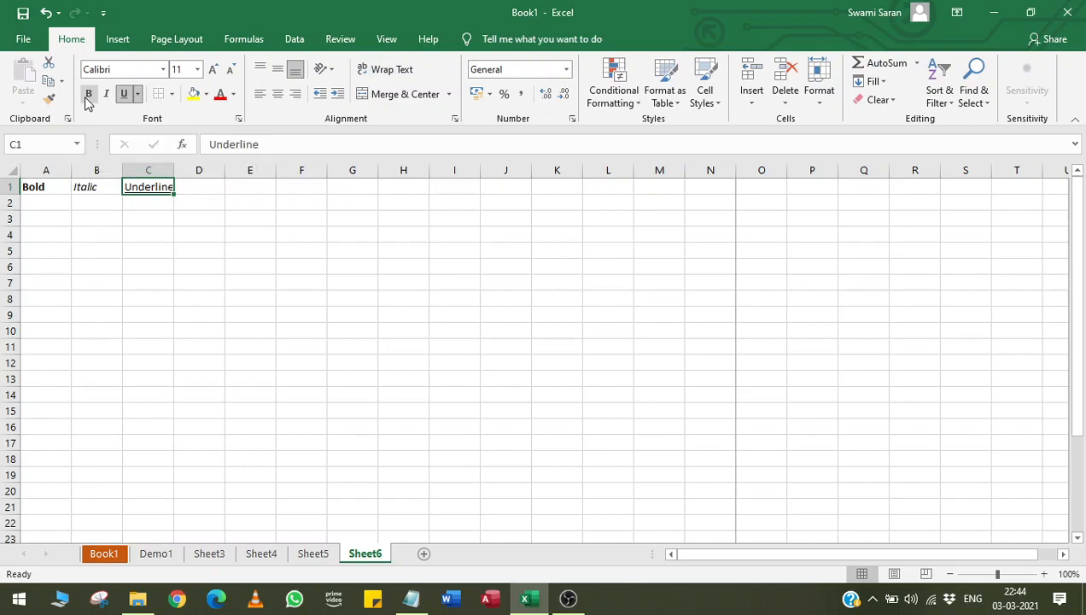
Apply All Borders to the range A1:C6
{"action": "left_click", "coordinate": [154, 230]}
{"action": "left_click_drag", "start_coordinate": [55, 190], "coordinate": [167, 261]}
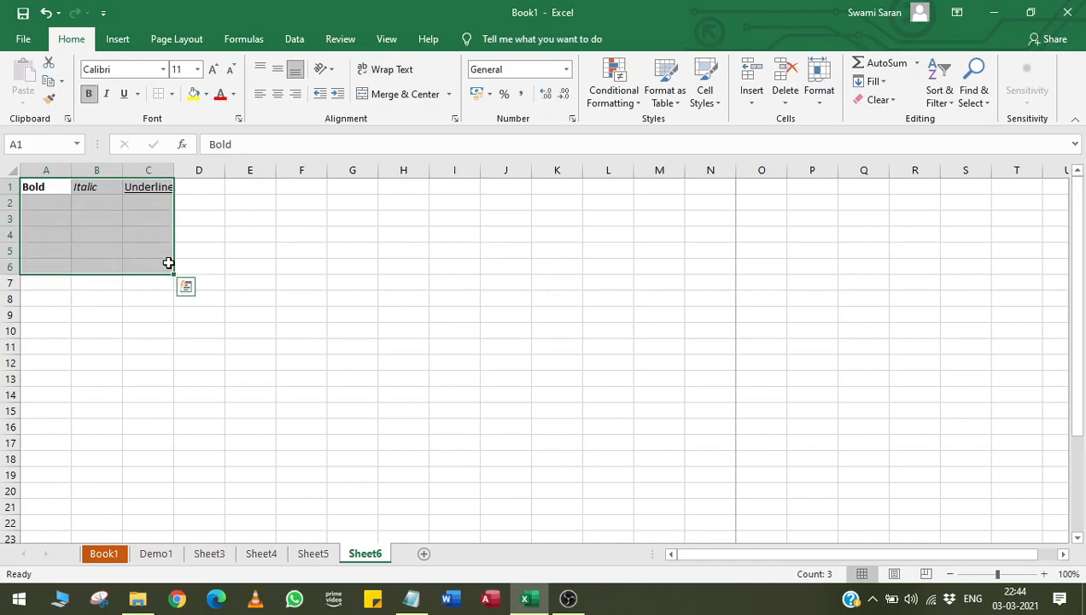
{"action": "left_click", "coordinate": [170, 98]}
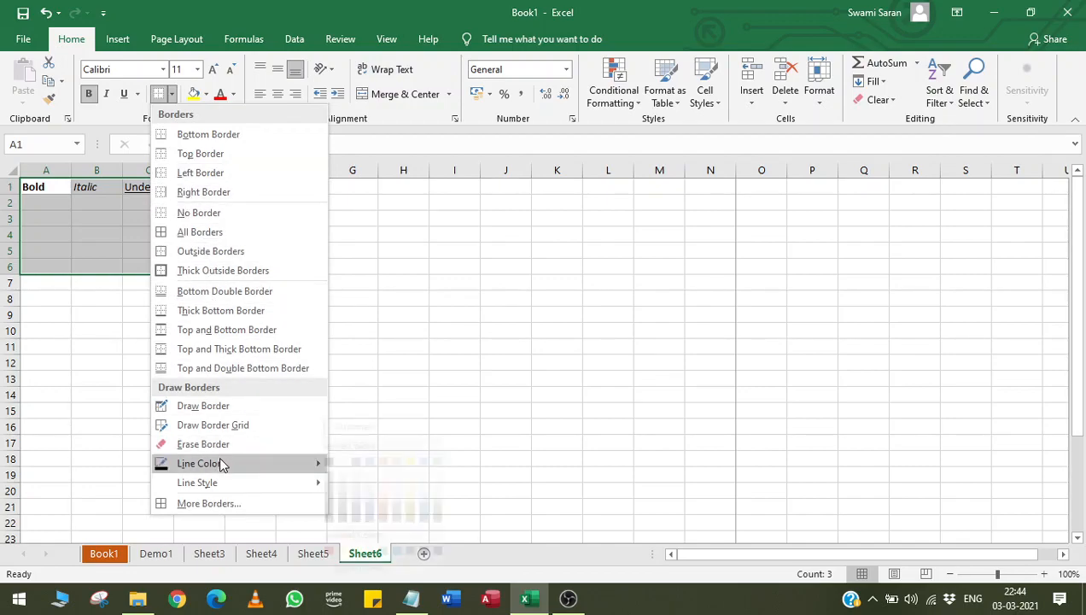
{"action": "mouse_move", "coordinate": [258, 465]}
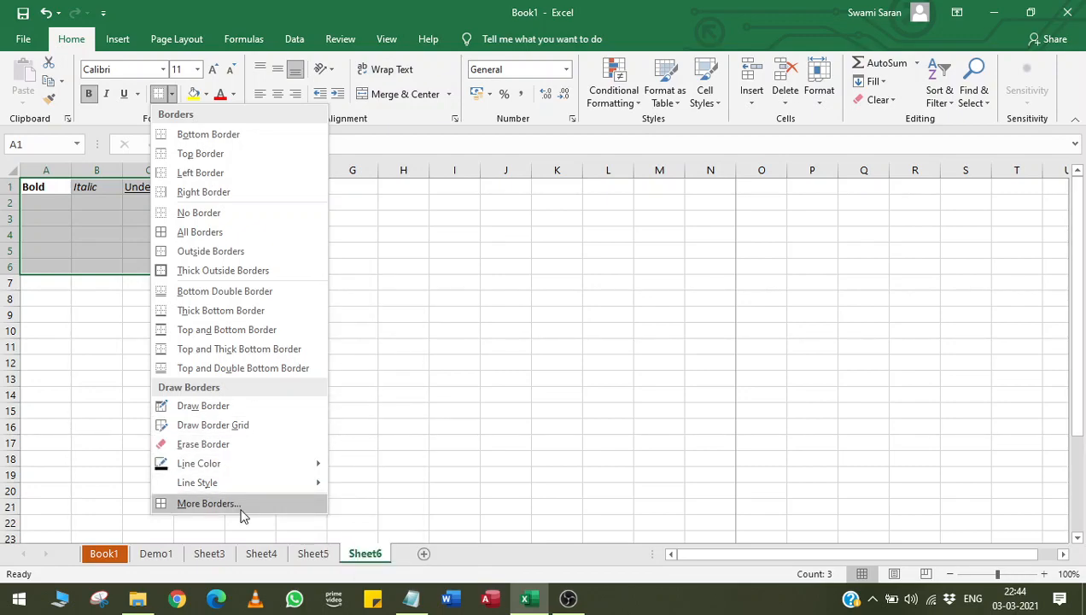
{"action": "left_click", "coordinate": [208, 236]}
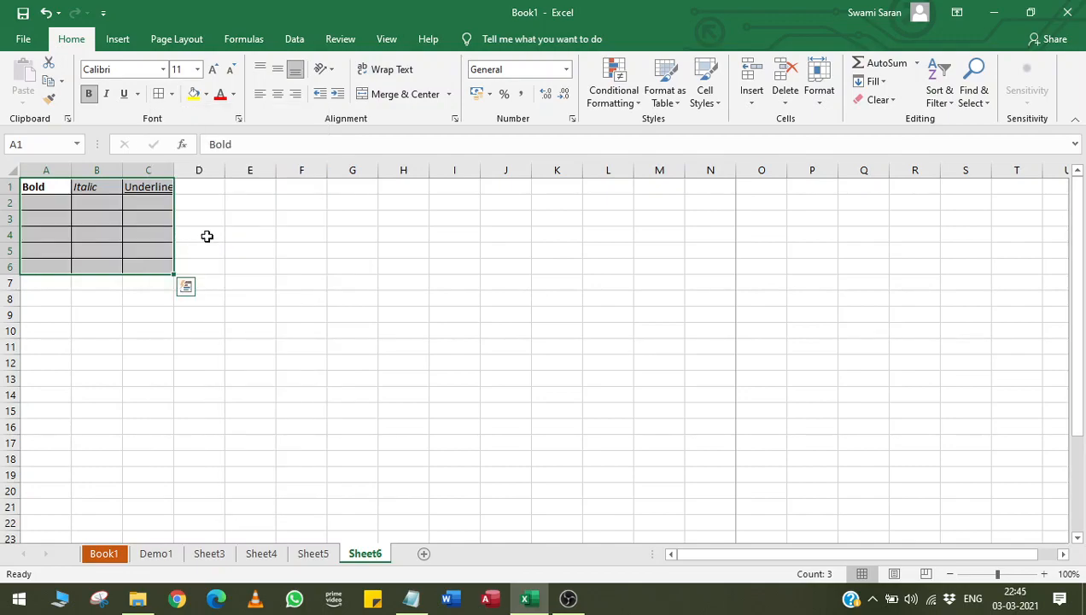
Redraw the borders of A1:C6 with a thick dashed line style, and remove them with No Border
{"action": "left_click", "coordinate": [170, 95]}
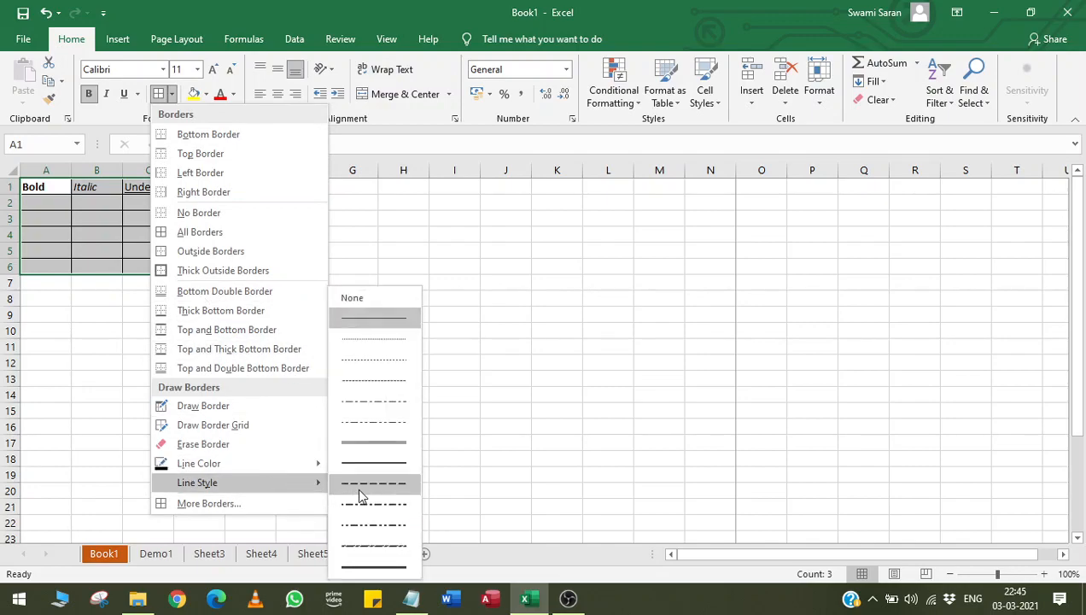
{"action": "left_click", "coordinate": [359, 490]}
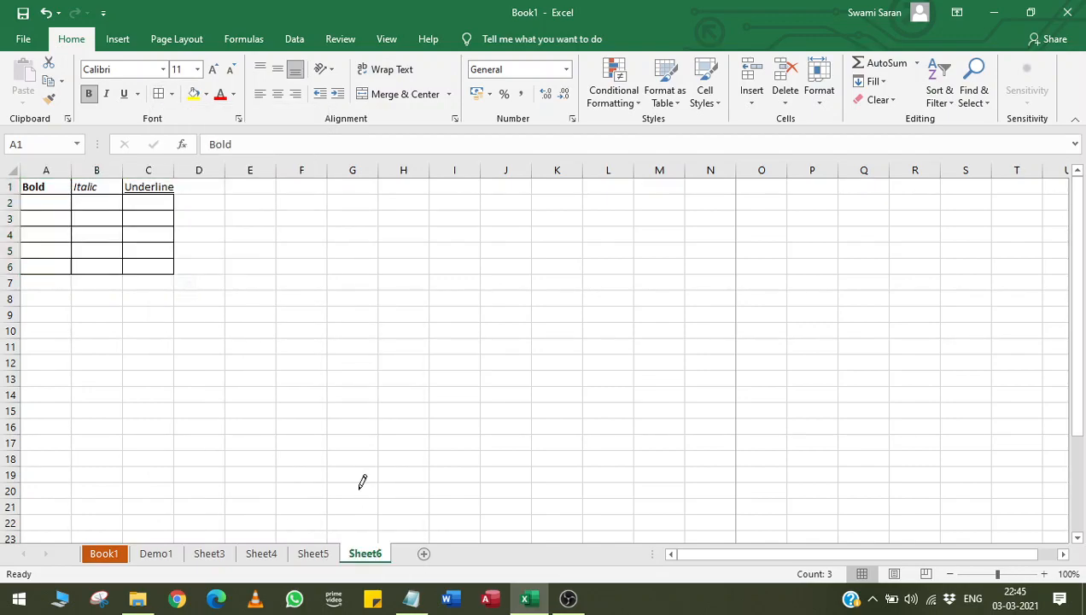
{"action": "left_click", "coordinate": [161, 202]}
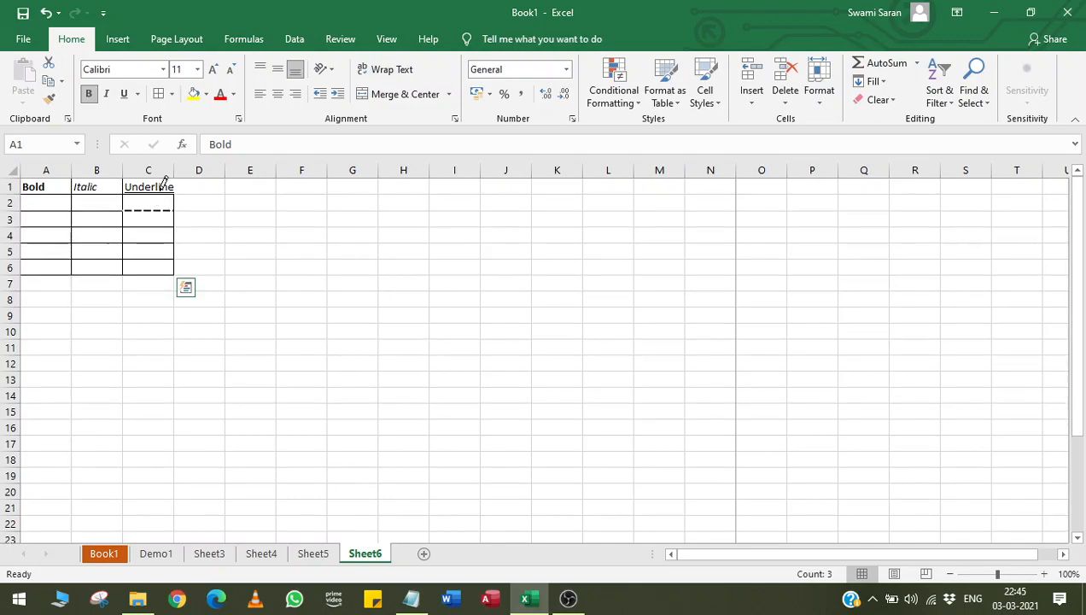
{"action": "left_click", "coordinate": [162, 187]}
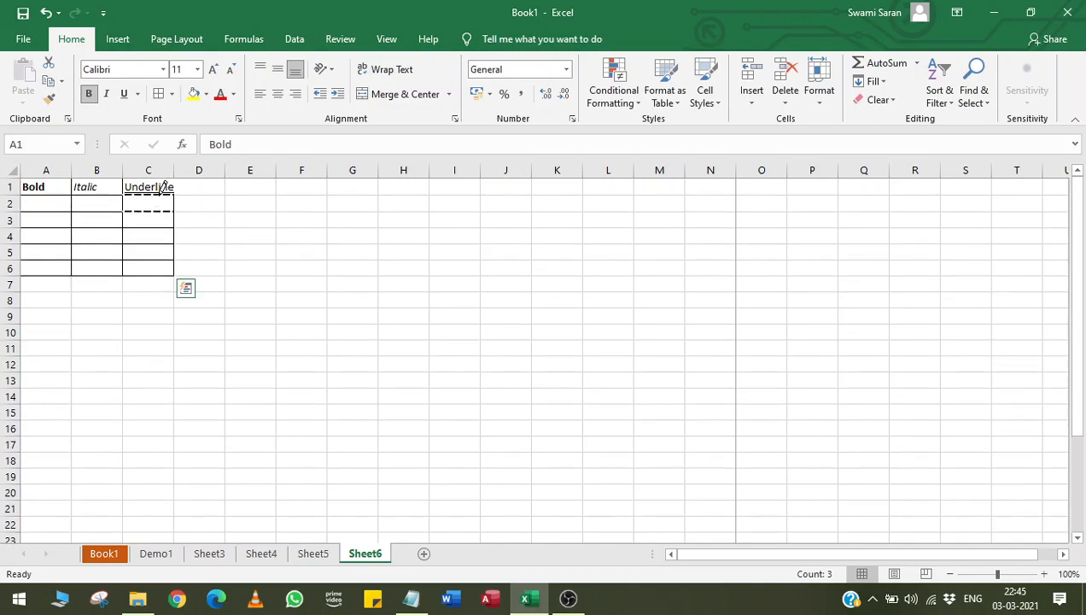
{"action": "left_click", "coordinate": [159, 95]}
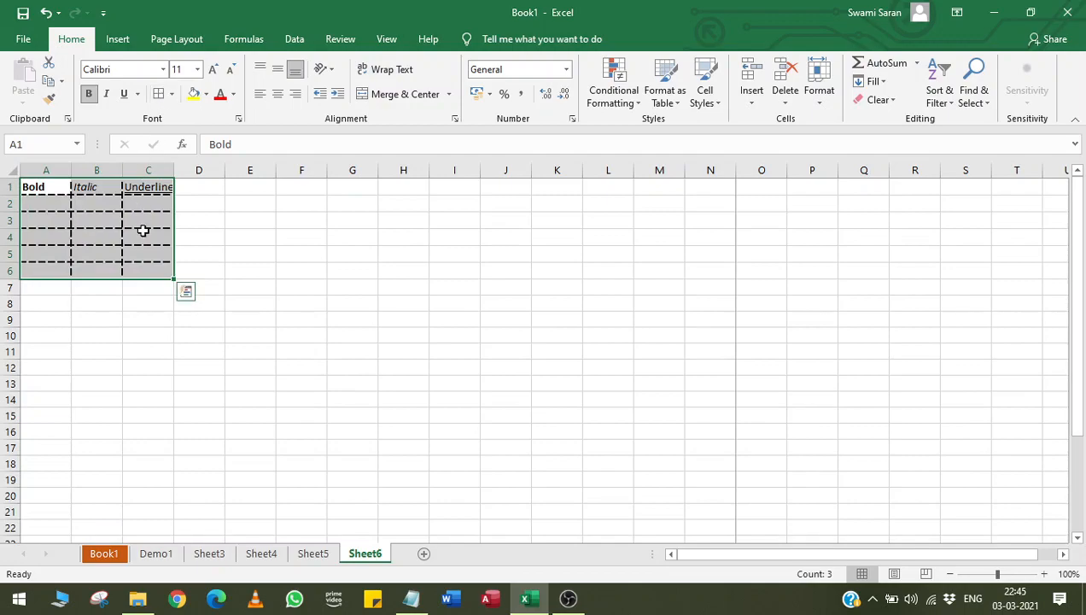
{"action": "left_click", "coordinate": [173, 94]}
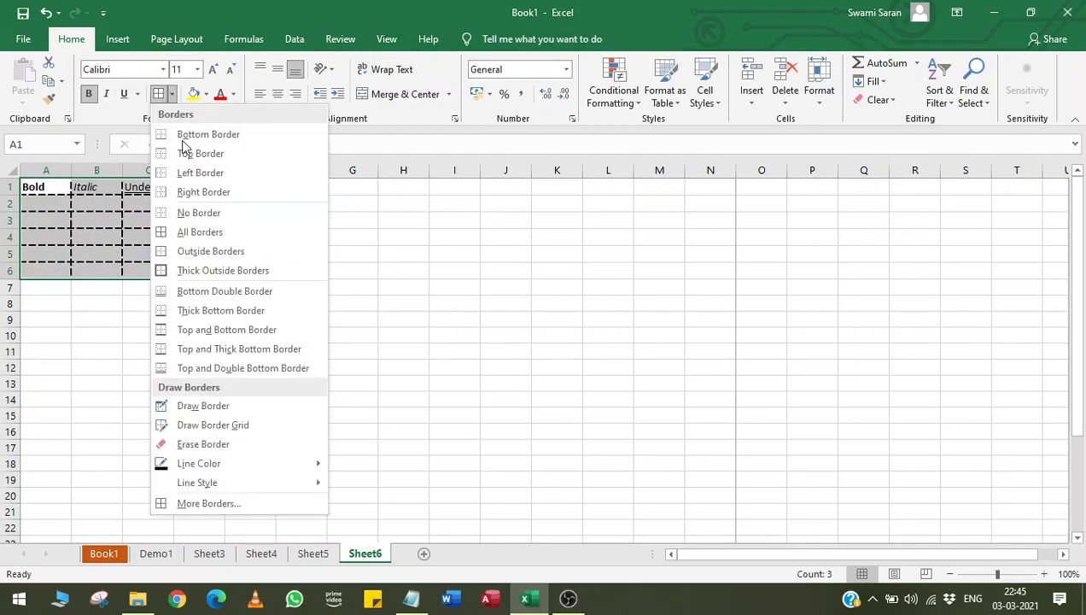
{"action": "left_click", "coordinate": [211, 214]}
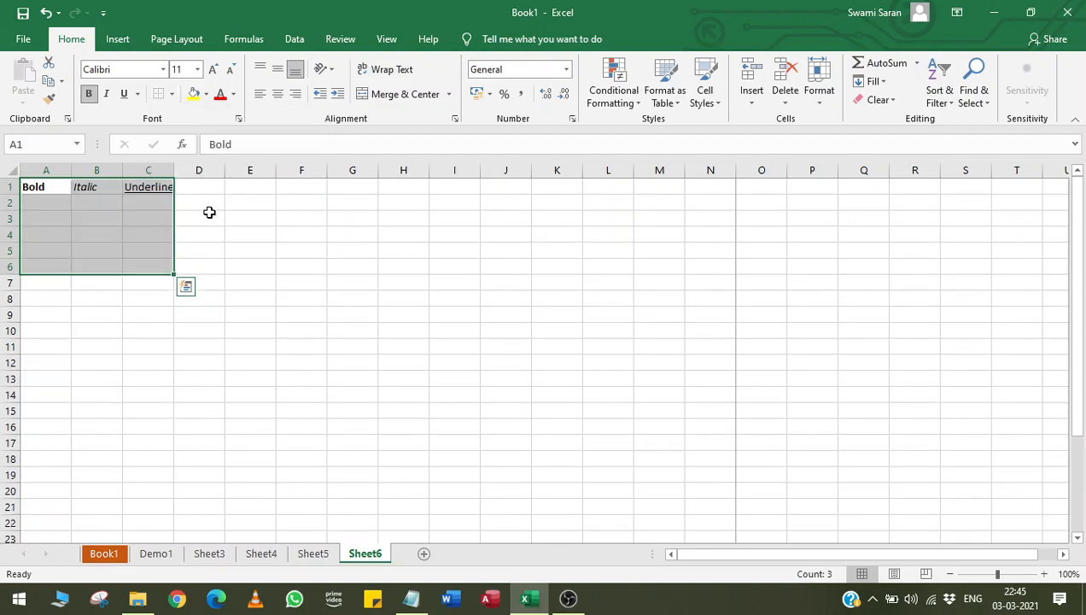
Fill the range A1:C6 with yellow and clear the colour with No Fill
{"action": "left_click", "coordinate": [193, 95]}
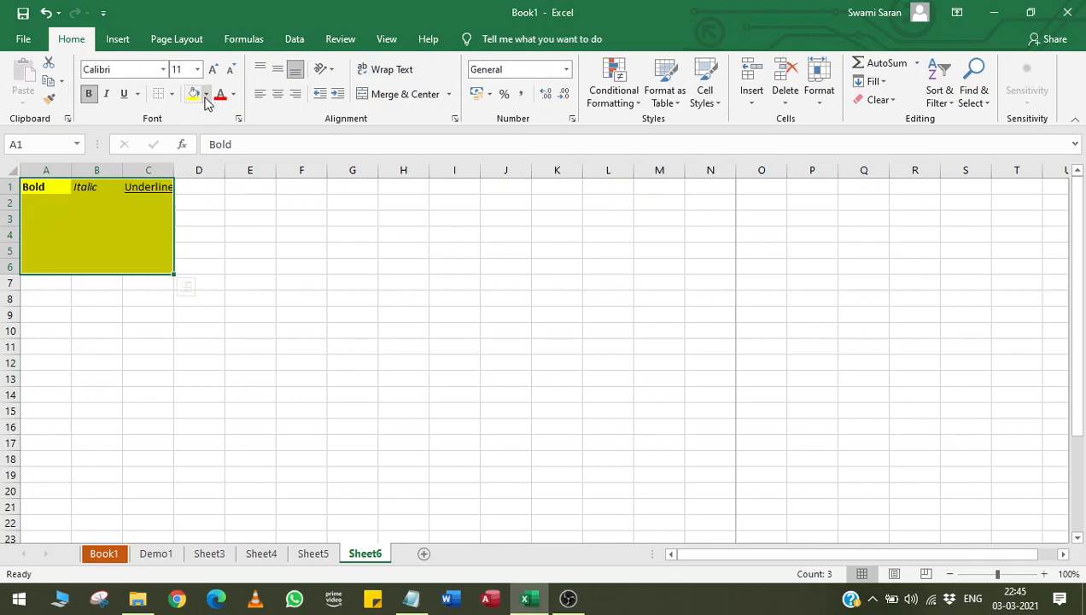
{"action": "left_click", "coordinate": [207, 95]}
{"action": "left_click", "coordinate": [224, 235]}
Fill the range A1:C6 with white to hide its gridlines, and clear it with No Fill
{"action": "left_click", "coordinate": [207, 96]}
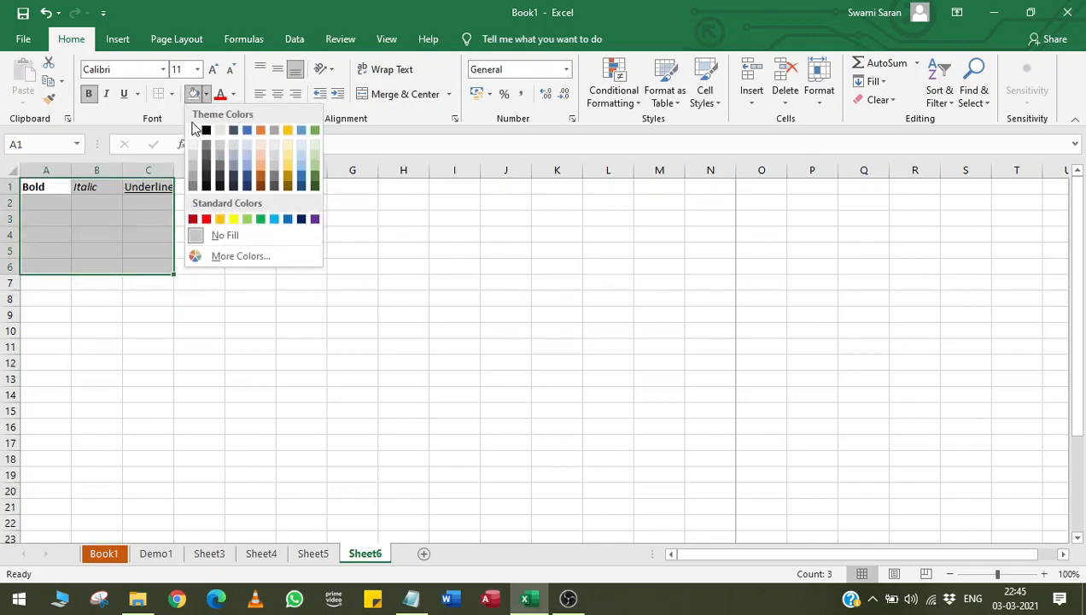
{"action": "left_click", "coordinate": [193, 138]}
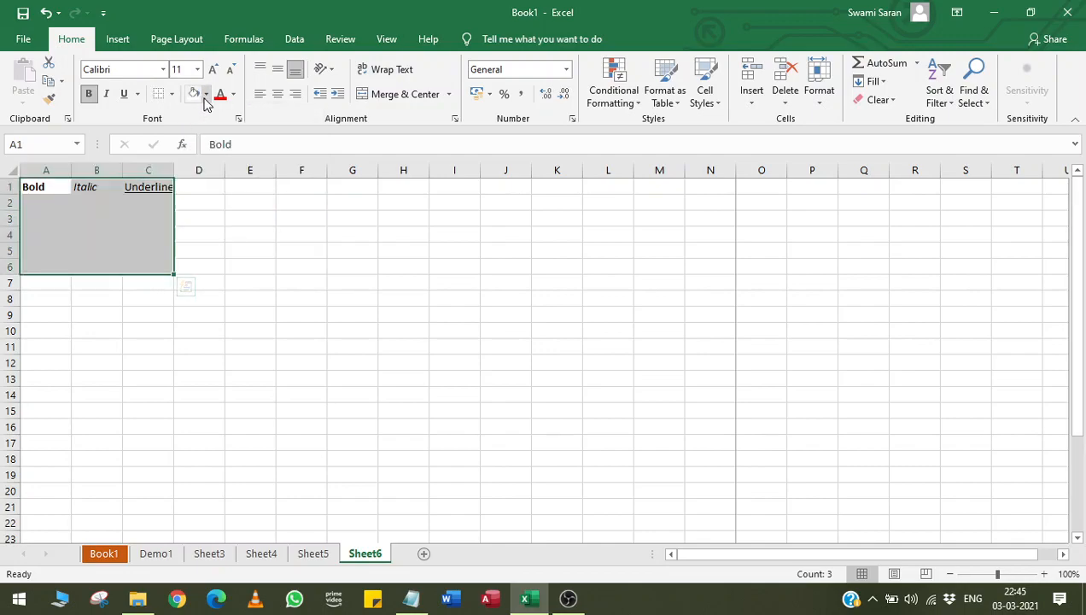
{"action": "left_click", "coordinate": [207, 95]}
{"action": "left_click", "coordinate": [218, 235]}
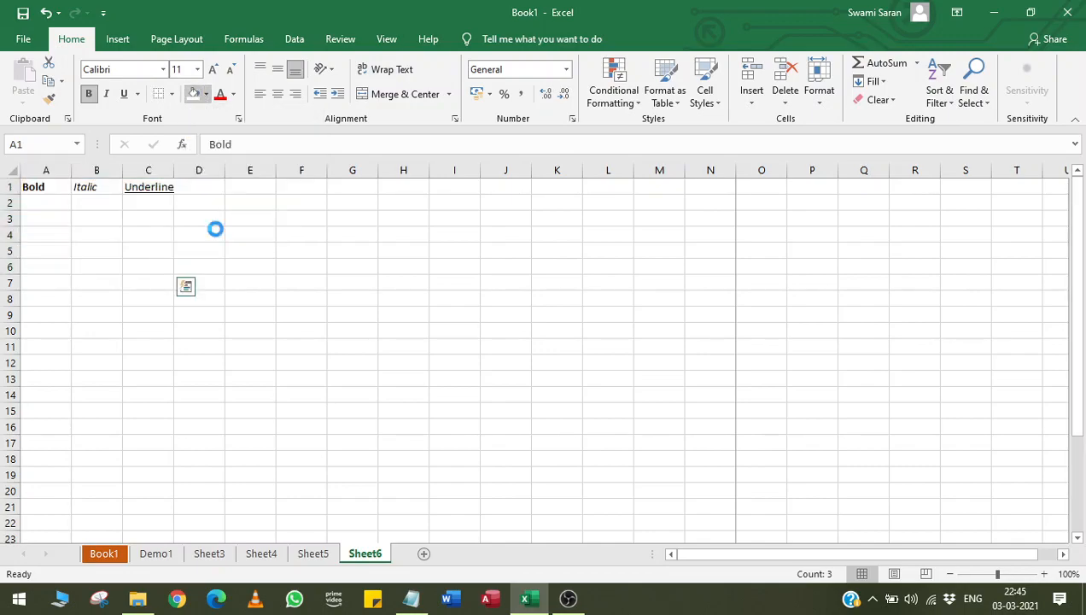
Set the font colour of A1:C6 to a custom purple with RGB 157, 99, 235 (#9D63EB)
{"action": "left_click", "coordinate": [233, 96]}
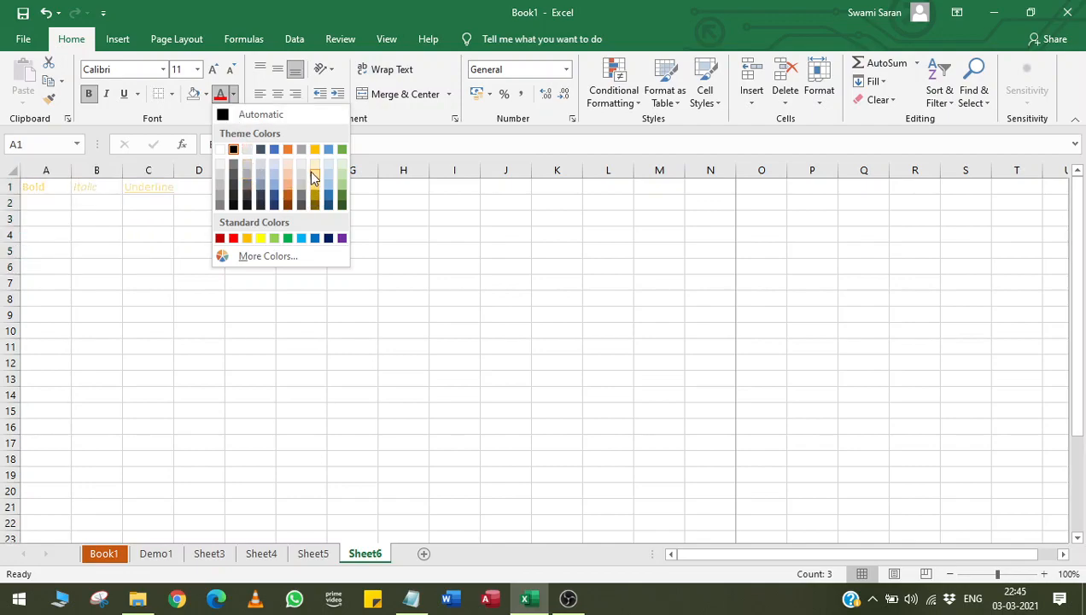
{"action": "left_click", "coordinate": [265, 255]}
{"action": "left_click", "coordinate": [487, 205]}
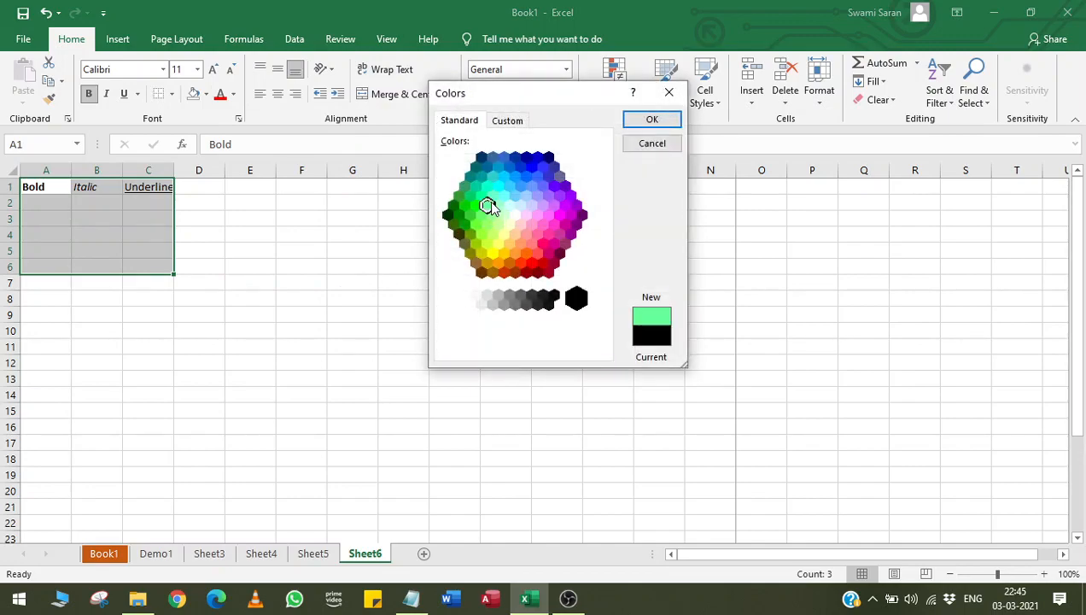
{"action": "left_click", "coordinate": [507, 120]}
{"action": "left_click", "coordinate": [537, 174]}
{"action": "left_click_drag", "start_coordinate": [538, 175], "coordinate": [601, 195]}
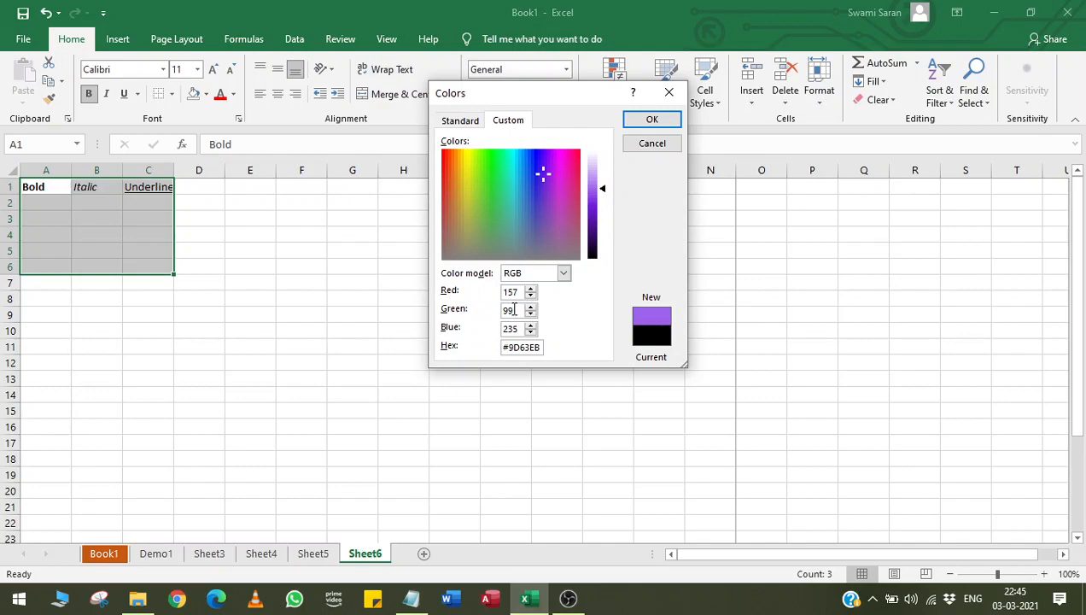
{"action": "left_click", "coordinate": [475, 124]}
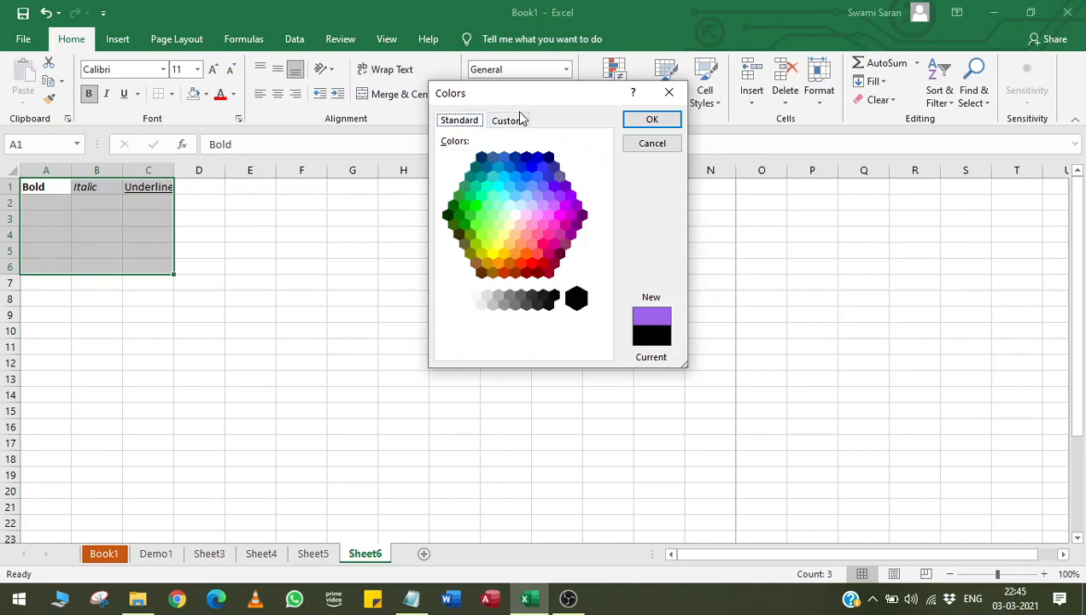
{"action": "left_click", "coordinate": [507, 124]}
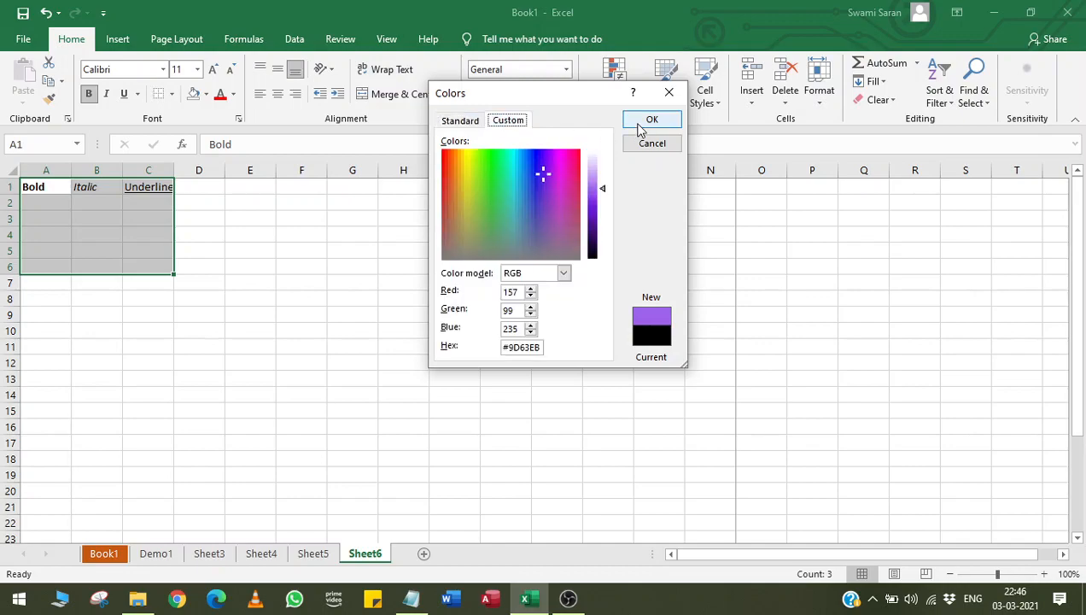
{"action": "left_click", "coordinate": [640, 127]}
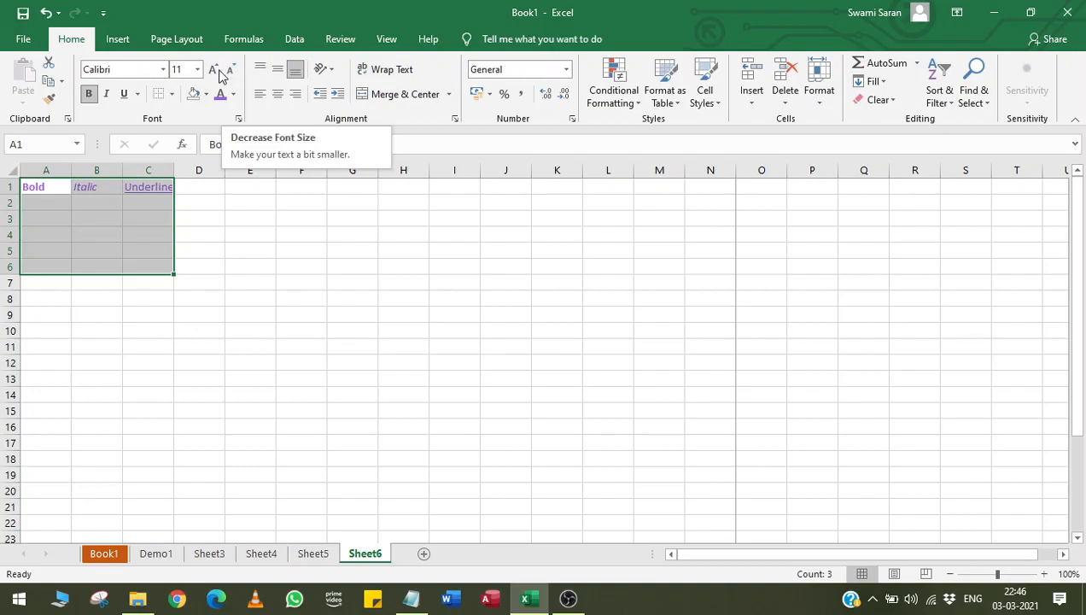
{"action": "left_click", "coordinate": [567, 599]}
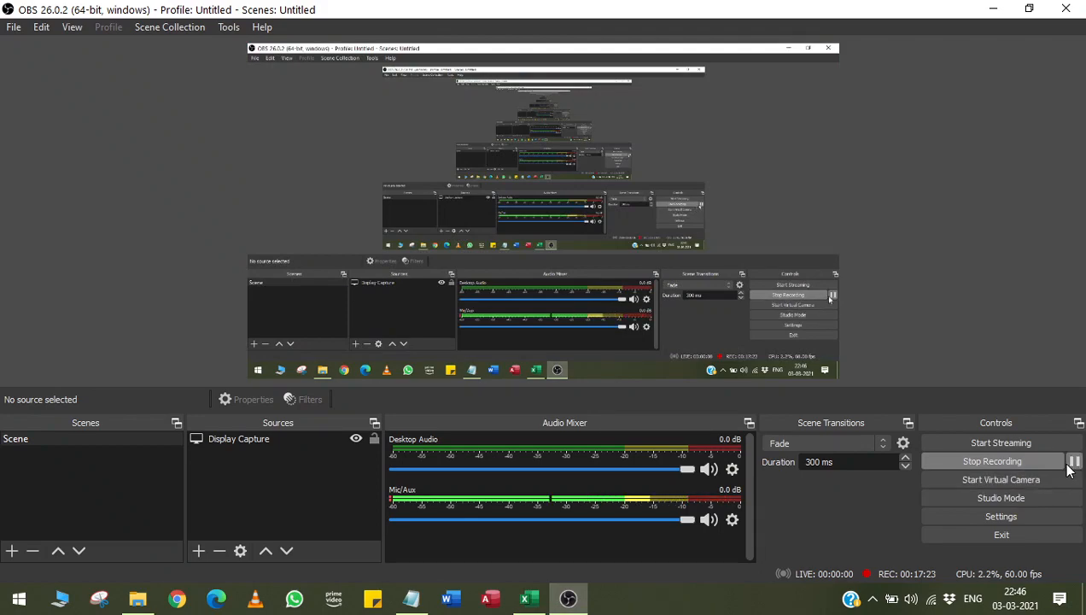
{"action": "left_click", "coordinate": [992, 9]}
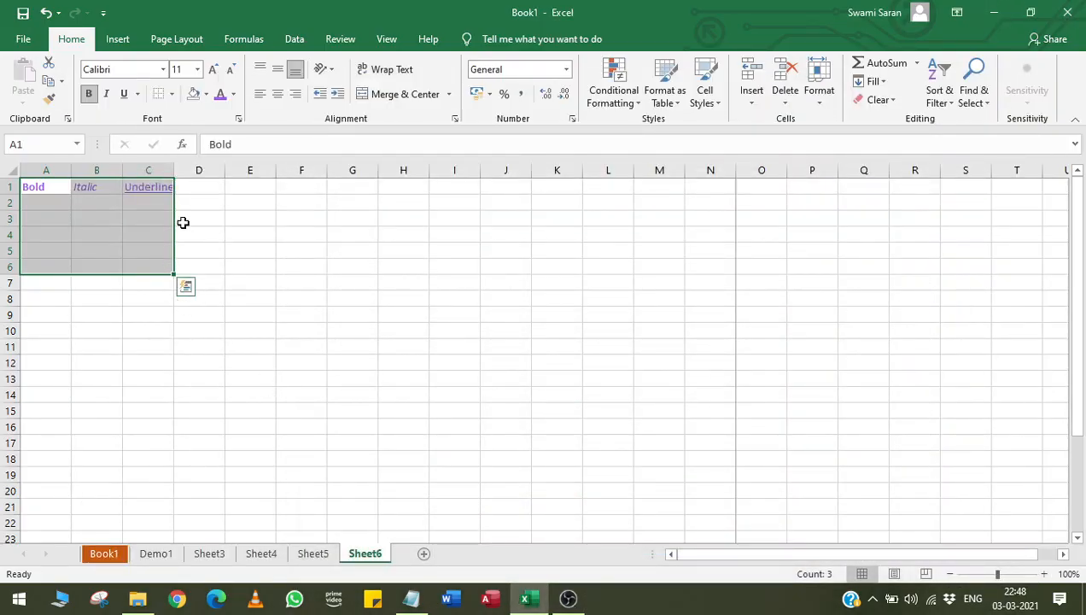
Set the typeface of A1:C6 to Microsoft JhengHei and autofit the width of column C to its text
{"action": "left_click", "coordinate": [162, 70]}
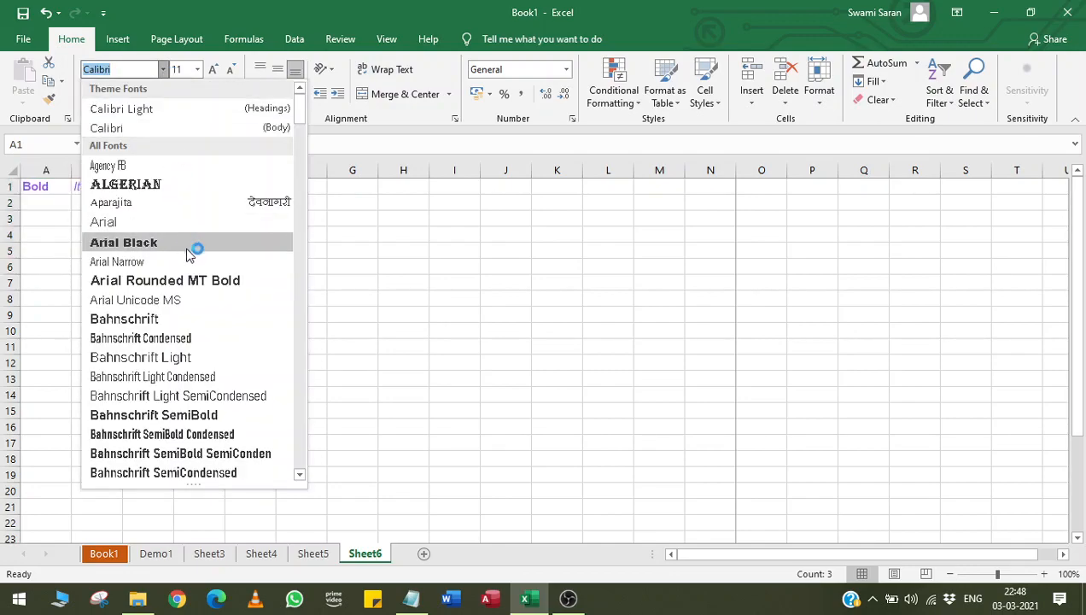
{"action": "left_click", "coordinate": [298, 465]}
{"action": "left_click", "coordinate": [298, 464]}
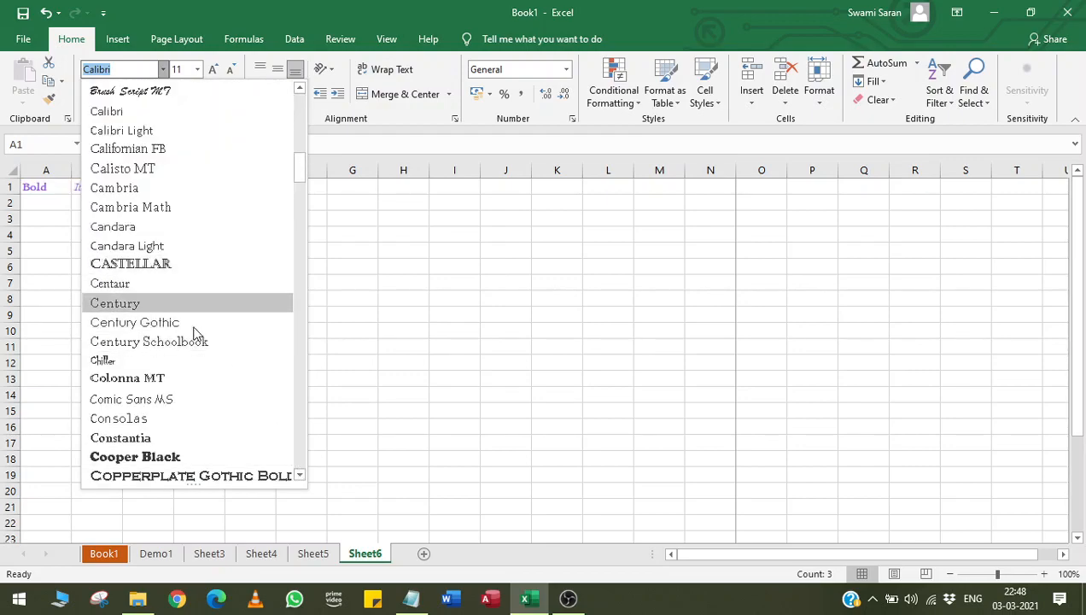
{"action": "left_click", "coordinate": [298, 464]}
{"action": "left_click", "coordinate": [298, 465]}
{"action": "left_click", "coordinate": [297, 465]}
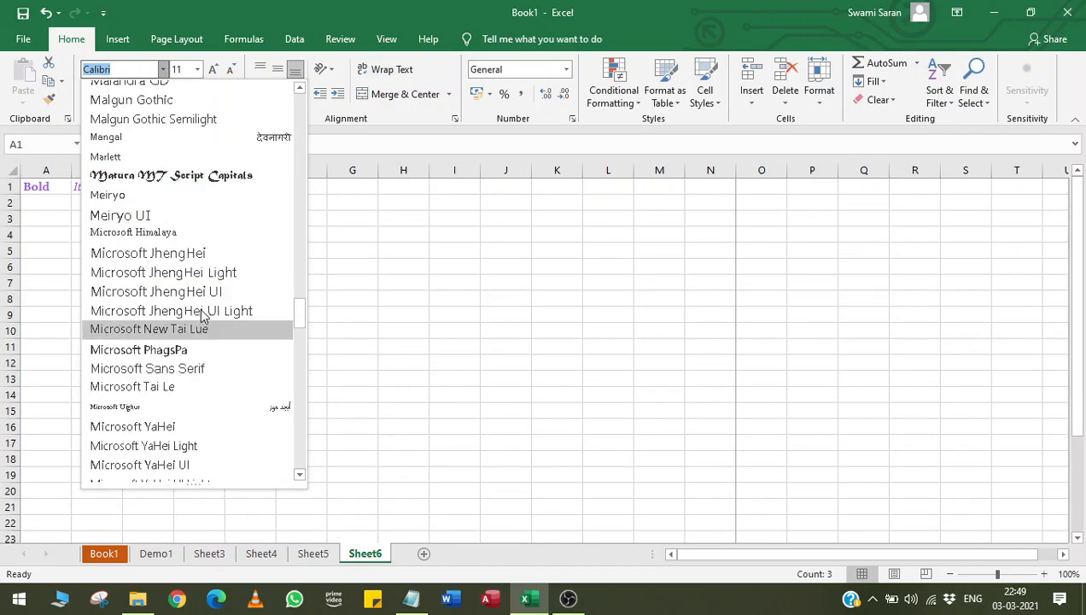
{"action": "left_click", "coordinate": [198, 260]}
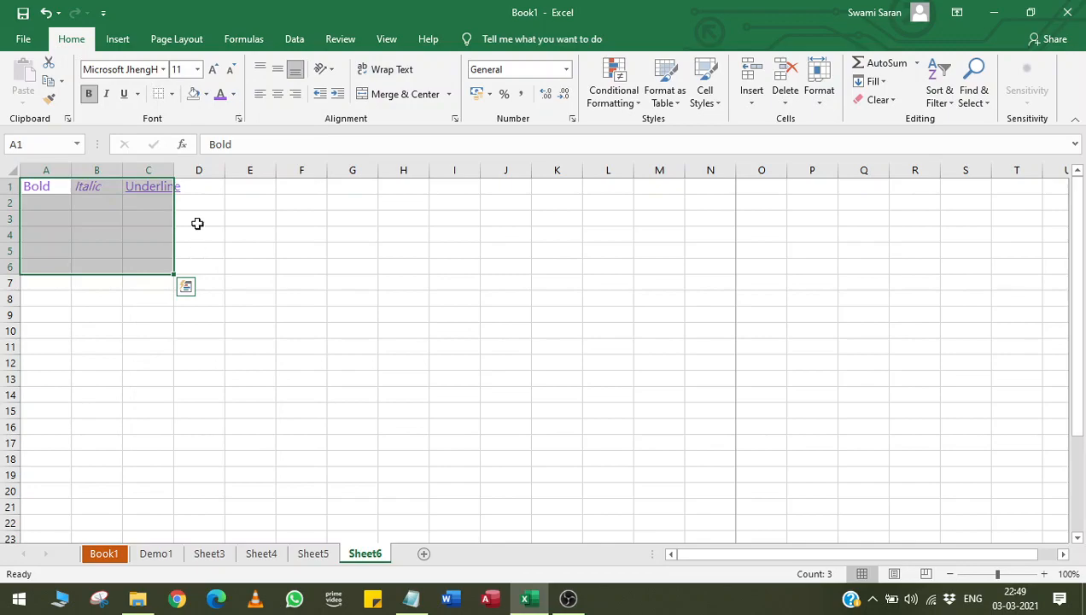
{"action": "double_click", "coordinate": [172, 174]}
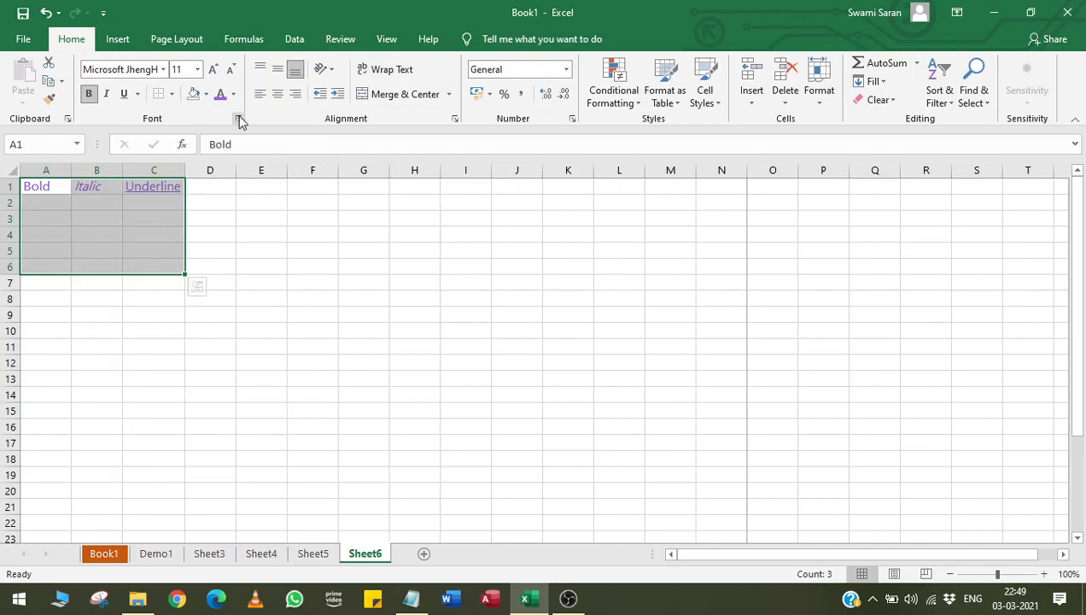
Decrease the font size of A1:C6 a few steps, and increase it step by step to 36
{"action": "left_click", "coordinate": [230, 72]}
{"action": "left_click", "coordinate": [230, 71]}
{"action": "left_click", "coordinate": [230, 71]}
{"action": "left_click", "coordinate": [212, 70]}
{"action": "left_click", "coordinate": [213, 70]}
{"action": "left_click", "coordinate": [212, 70]}
{"action": "left_click", "coordinate": [213, 70]}
{"action": "left_click", "coordinate": [212, 70]}
{"action": "left_click", "coordinate": [212, 70]}
{"action": "left_click", "coordinate": [212, 70]}
{"action": "left_click", "coordinate": [212, 70]}
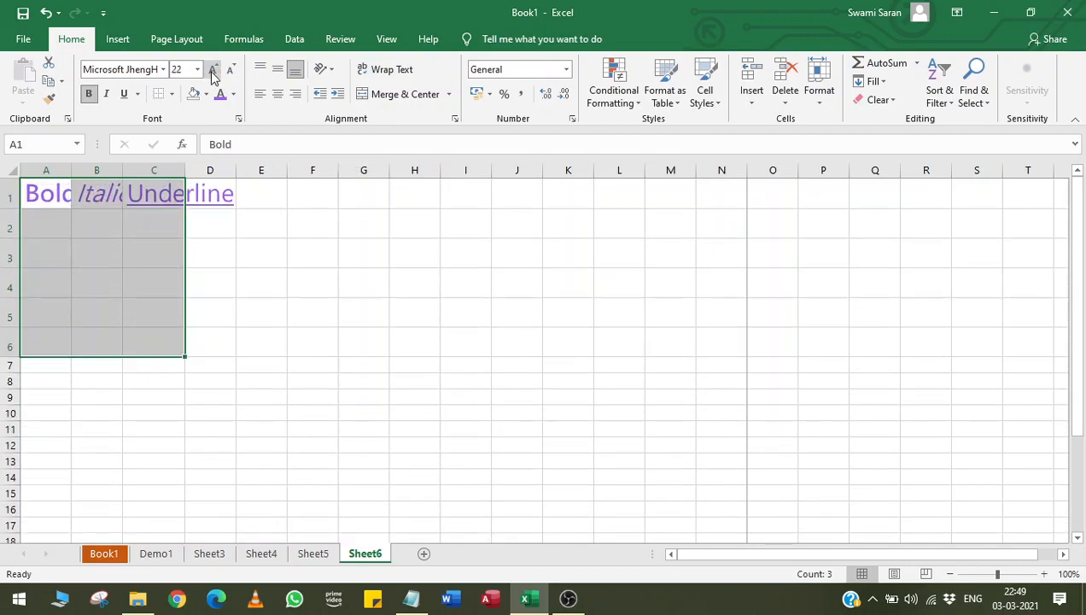
{"action": "left_click", "coordinate": [212, 70]}
{"action": "left_click", "coordinate": [212, 70]}
{"action": "left_click", "coordinate": [213, 70]}
{"action": "left_click", "coordinate": [213, 70]}
{"action": "left_click", "coordinate": [213, 70]}
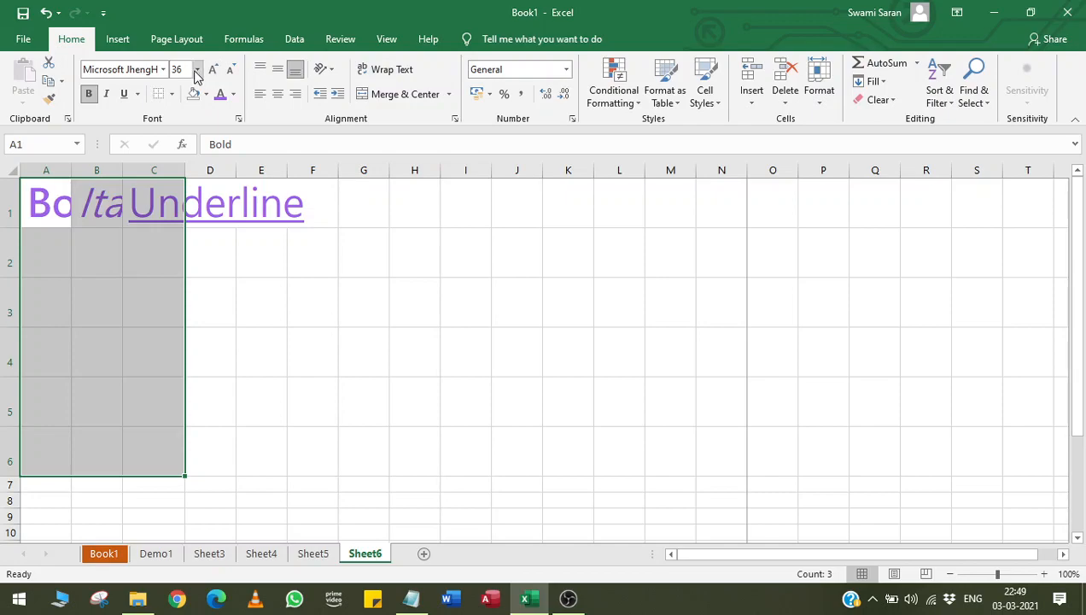
Set the font size of A1:C6 to 72, the largest preset size
{"action": "left_click", "coordinate": [197, 70]}
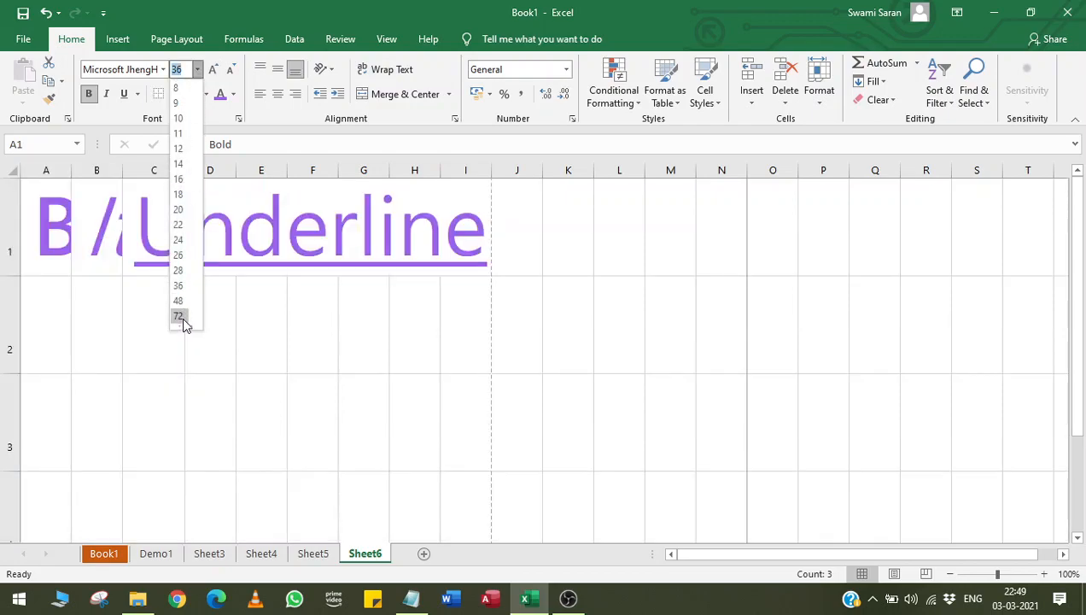
{"action": "left_click_drag", "start_coordinate": [189, 325], "coordinate": [193, 388]}
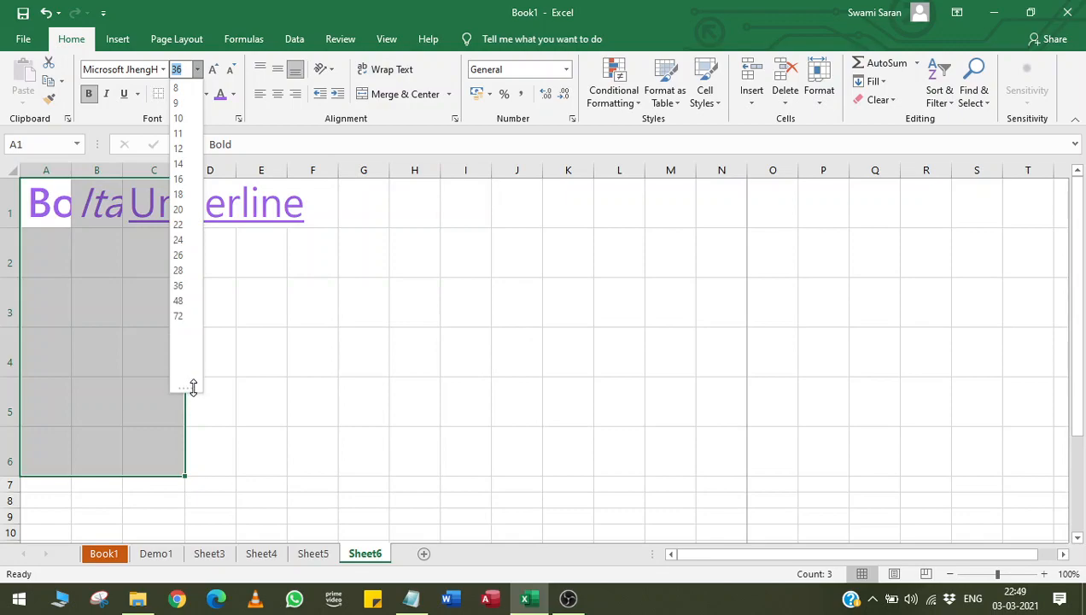
{"action": "left_click", "coordinate": [180, 317]}
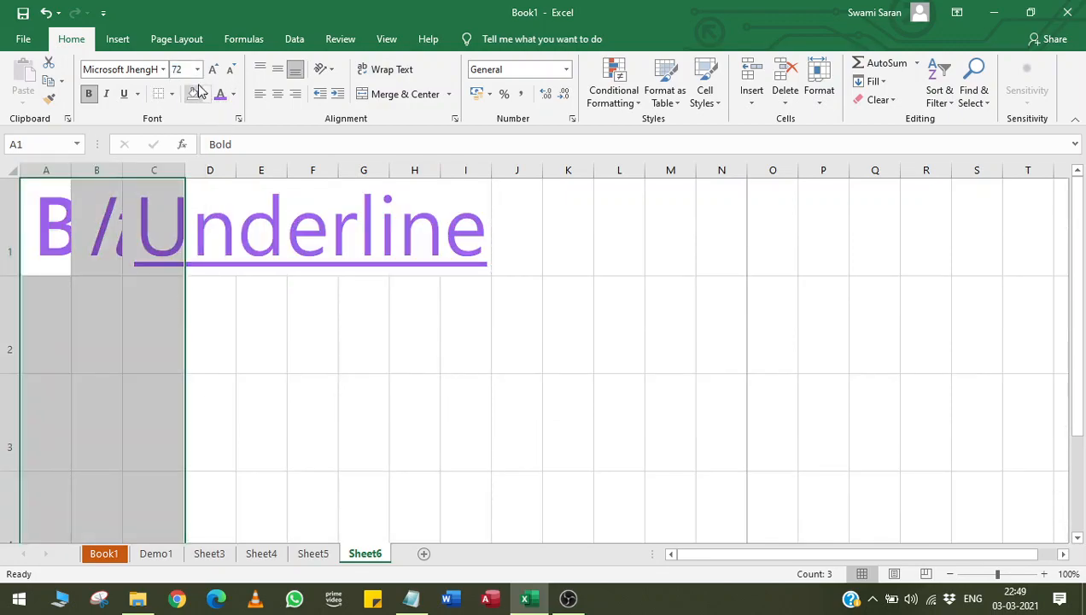
Set the font size of A1:C6 to a custom value of 90
{"action": "left_click", "coordinate": [196, 71]}
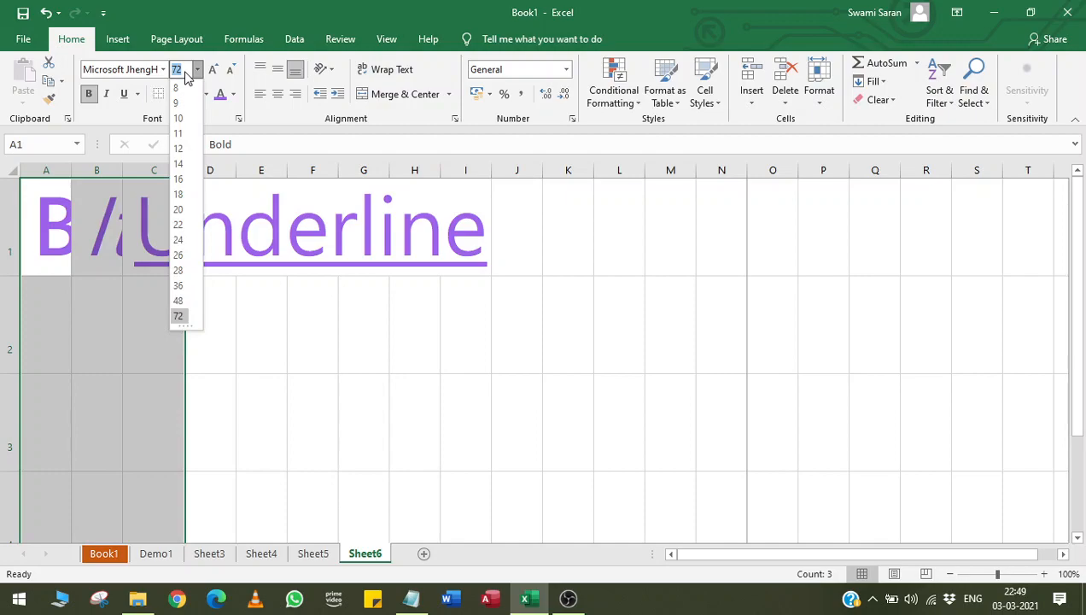
{"action": "type", "text": "90"}
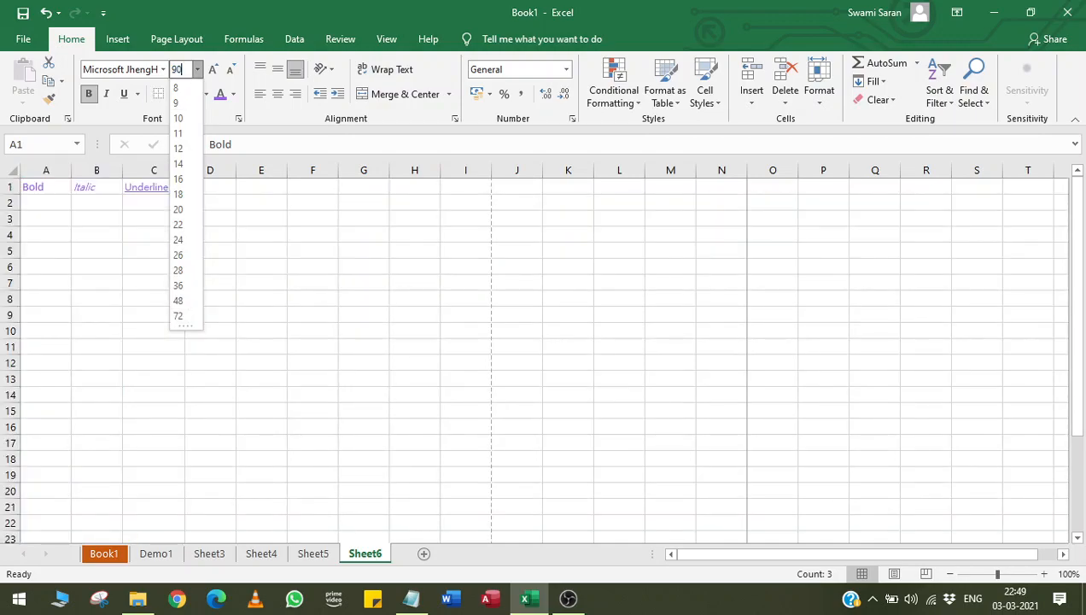
{"action": "key", "text": "Return"}
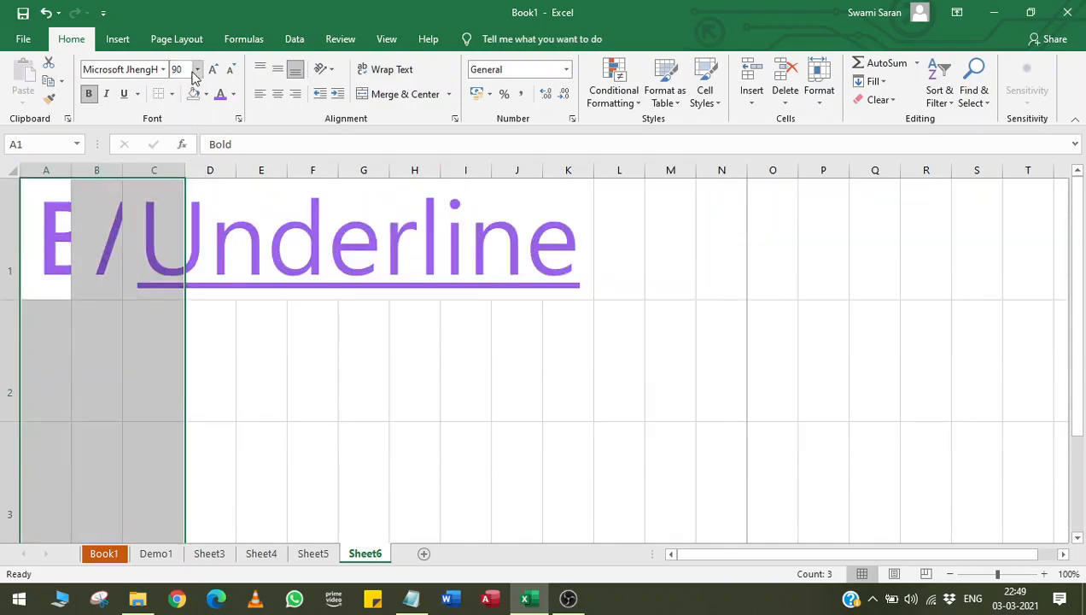
Open the font size choices for A1:C6
{"action": "left_click", "coordinate": [195, 70]}
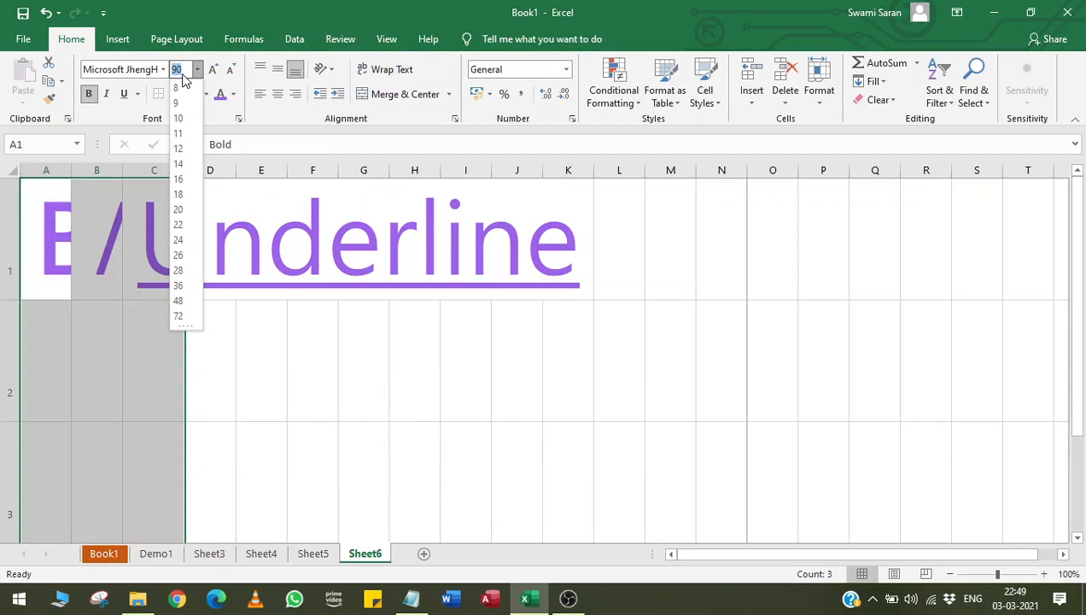
Set the font size of columns A to C to 10
{"action": "left_click", "coordinate": [178, 118]}
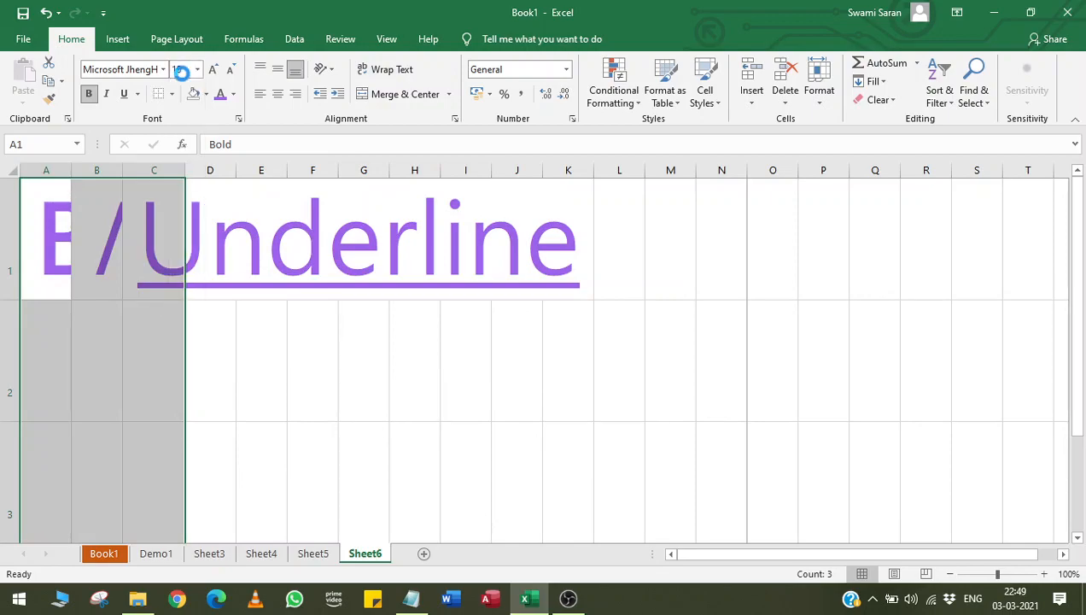
{"action": "left_click", "coordinate": [169, 230]}
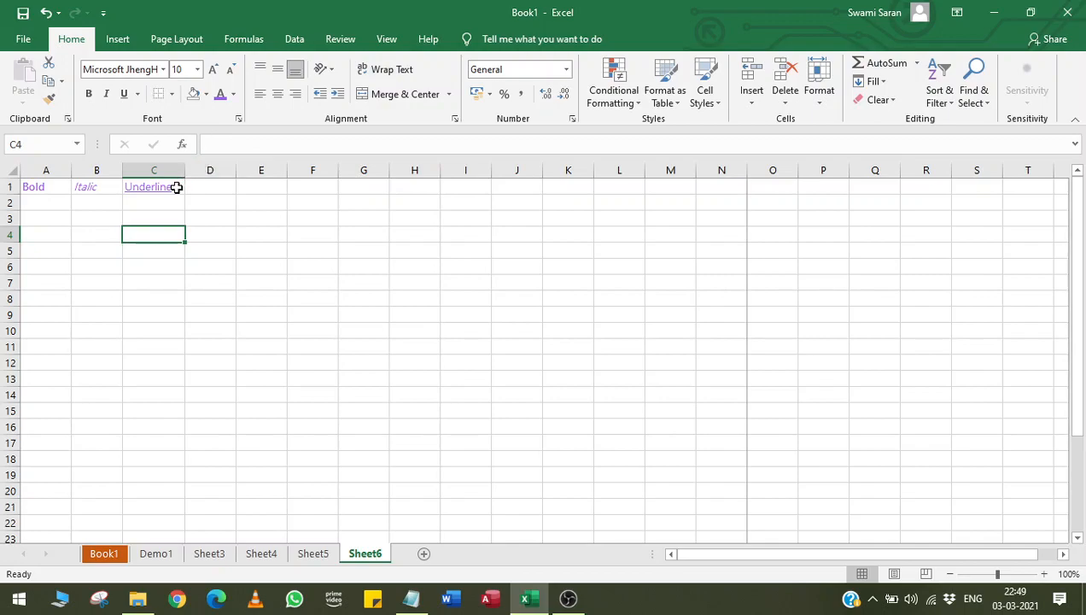
Cycle cell C1, containing "Underline", through top, middle and bottom vertical alignment
{"action": "left_click", "coordinate": [176, 187]}
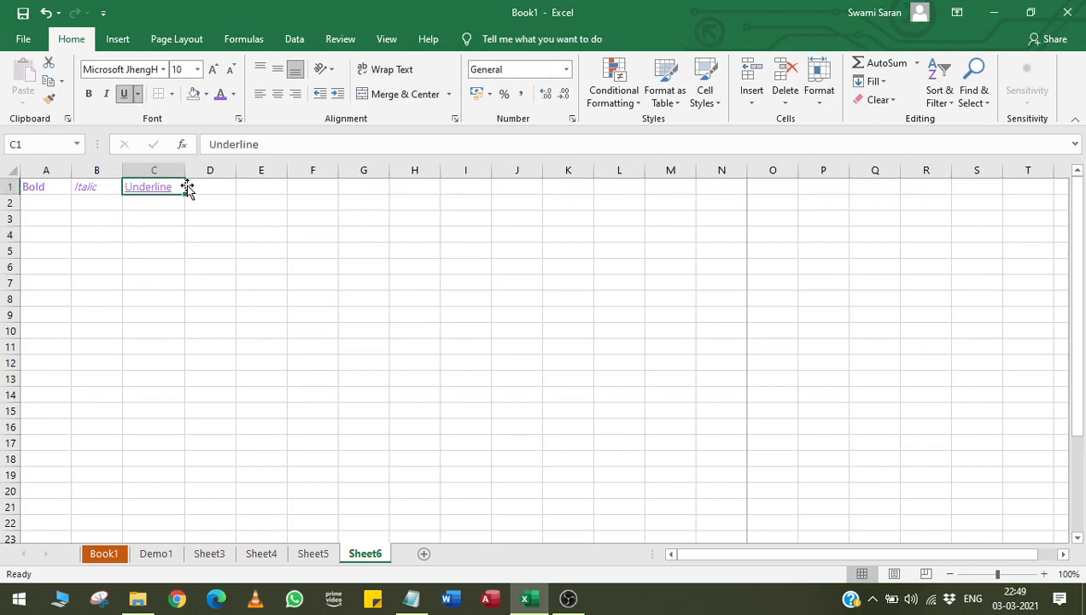
{"action": "left_click", "coordinate": [263, 70]}
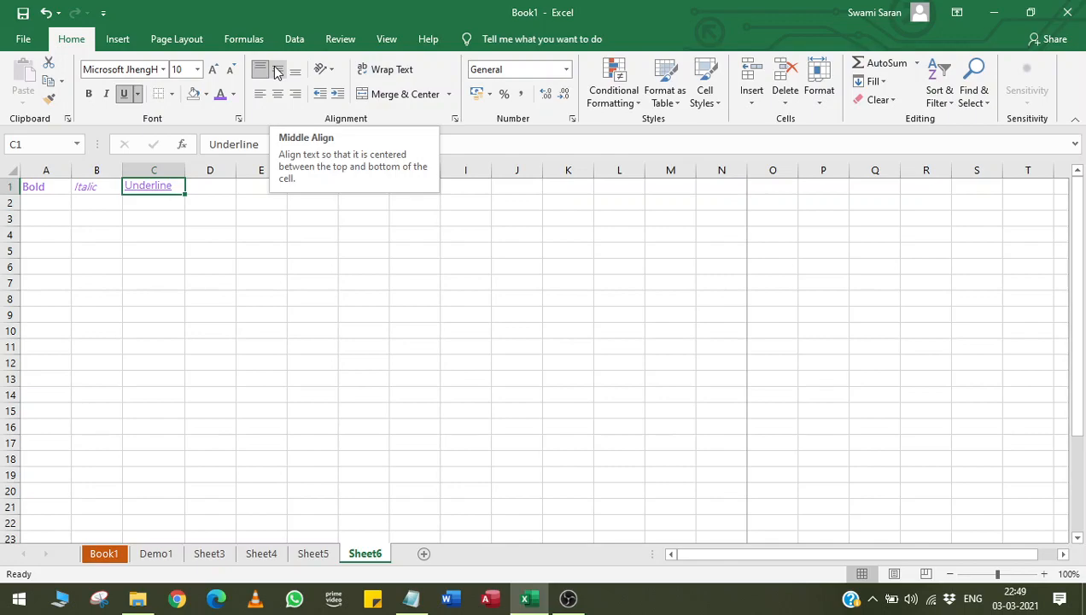
{"action": "left_click", "coordinate": [276, 72]}
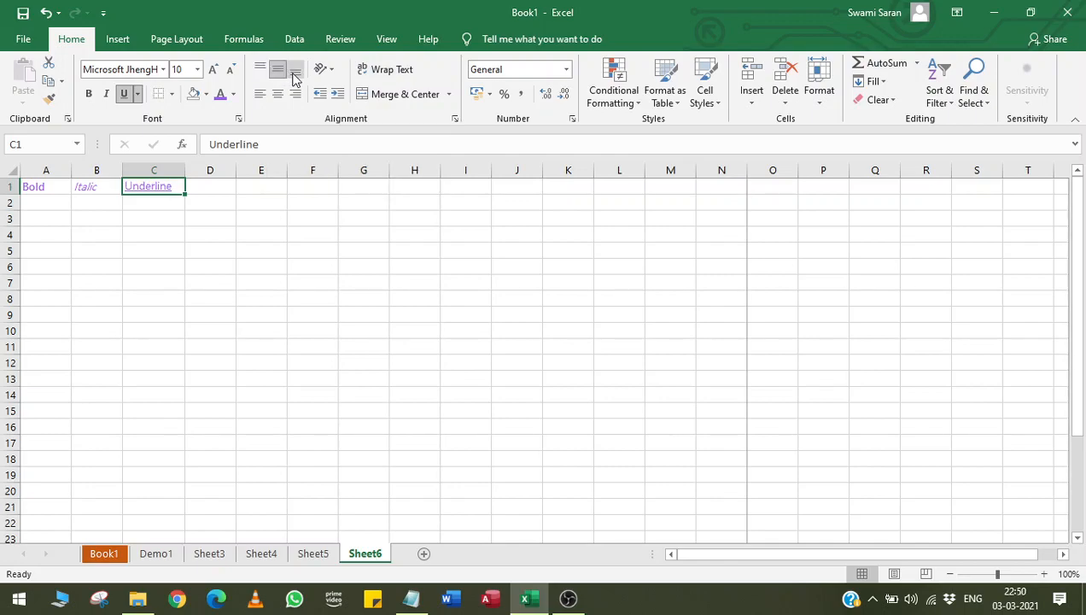
{"action": "left_click", "coordinate": [294, 76]}
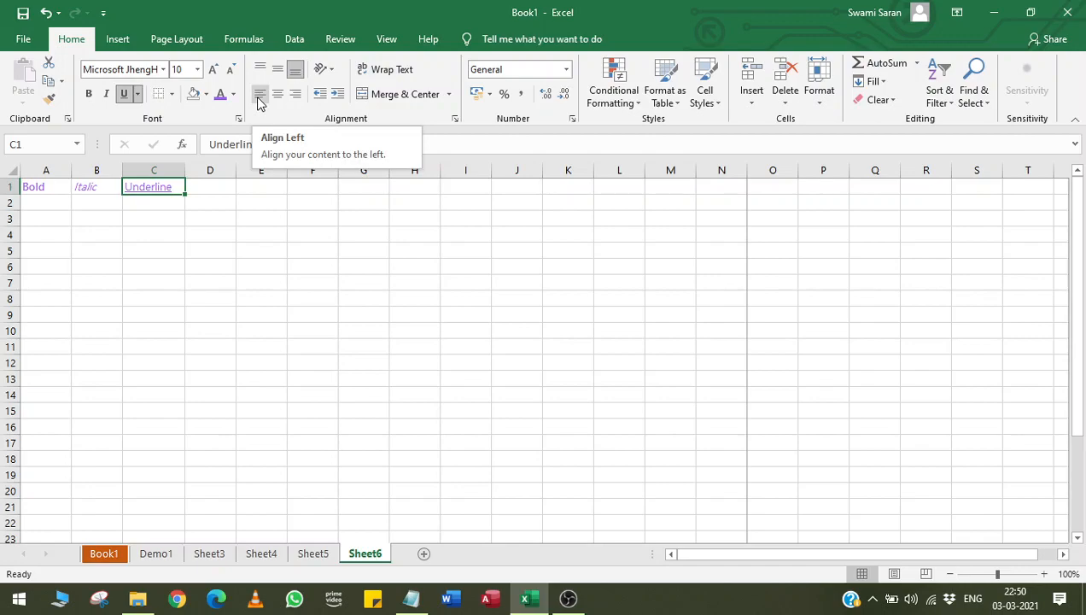
Try center and right horizontal alignment on cell C1, finishing with left alignment
{"action": "left_click", "coordinate": [280, 101]}
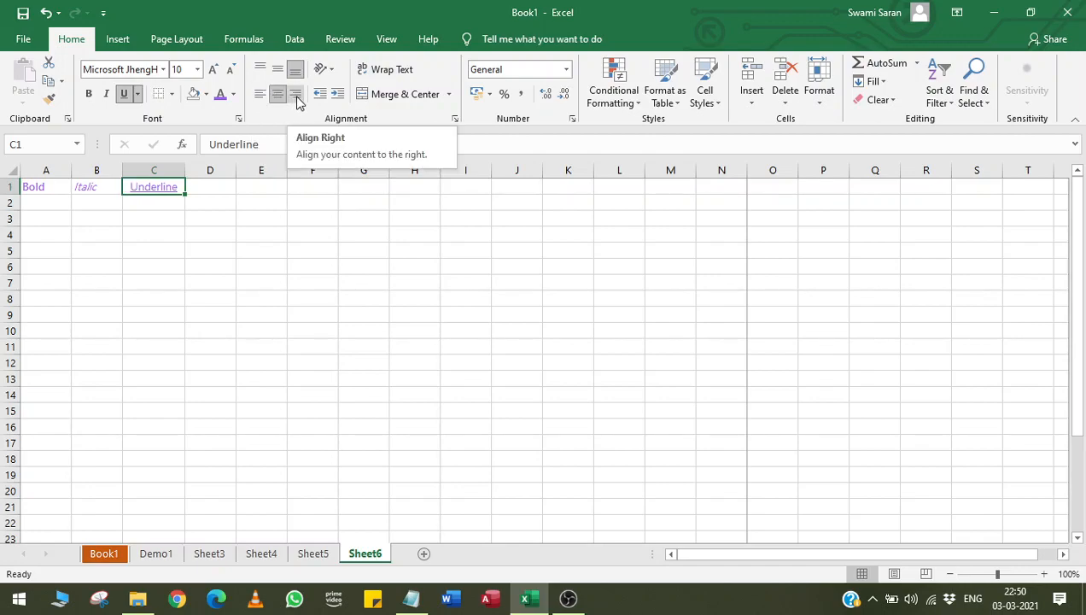
{"action": "left_click", "coordinate": [298, 101]}
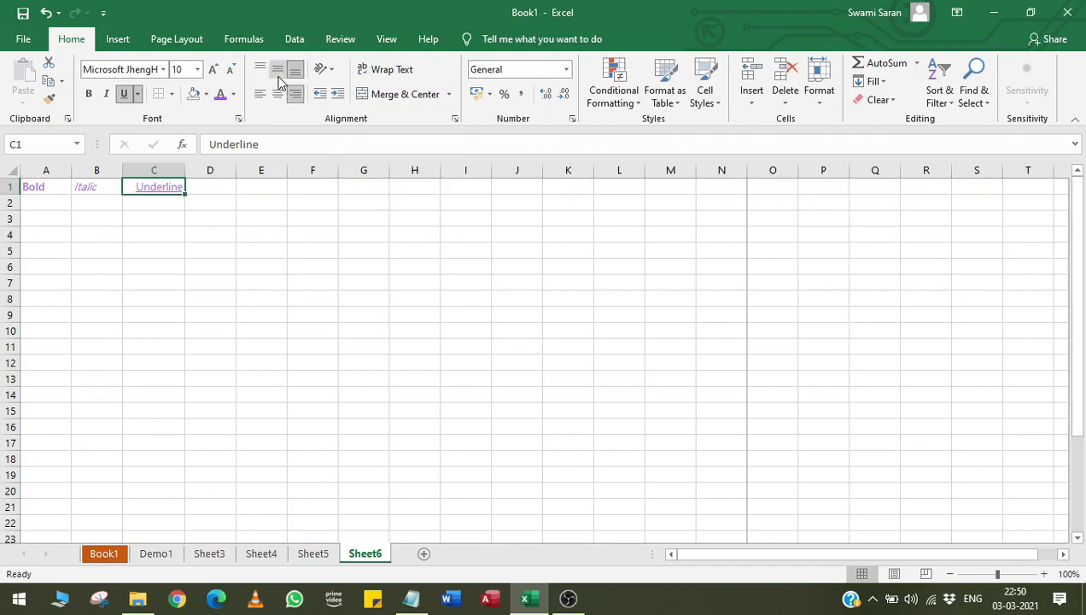
{"action": "left_click", "coordinate": [260, 94]}
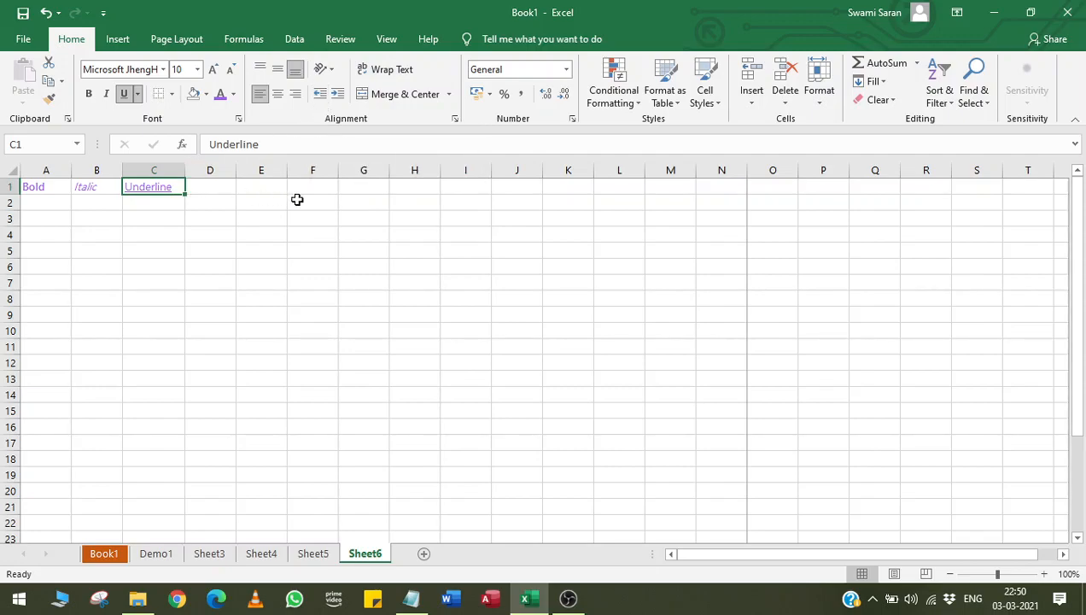
{"action": "left_click", "coordinate": [94, 237]}
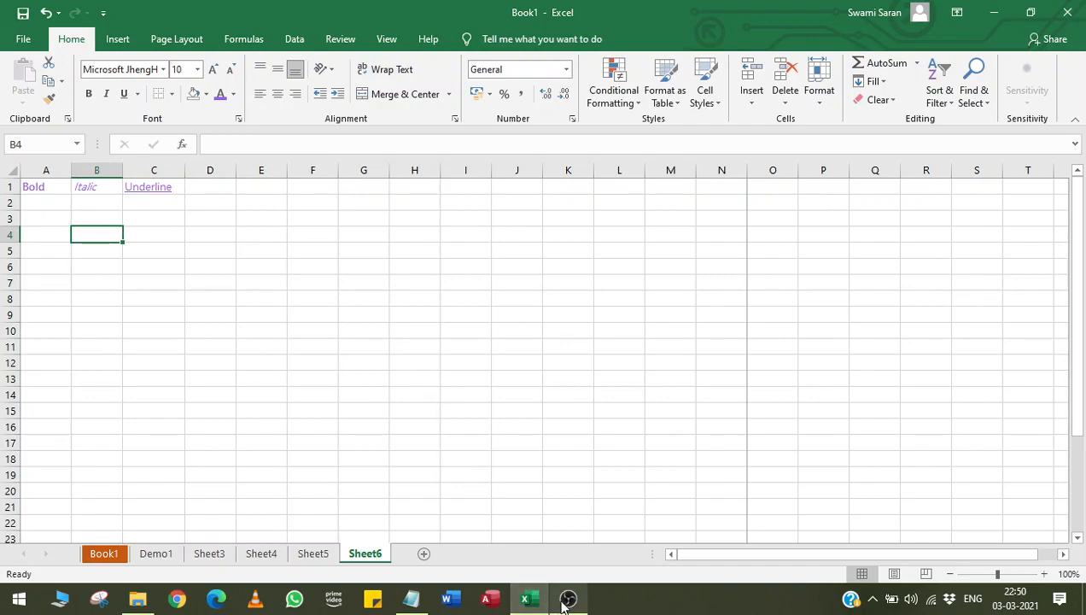
Check the topic list in Notepad, return to the workbook and clear the contents of cells A1:C1
{"action": "left_click", "coordinate": [412, 599]}
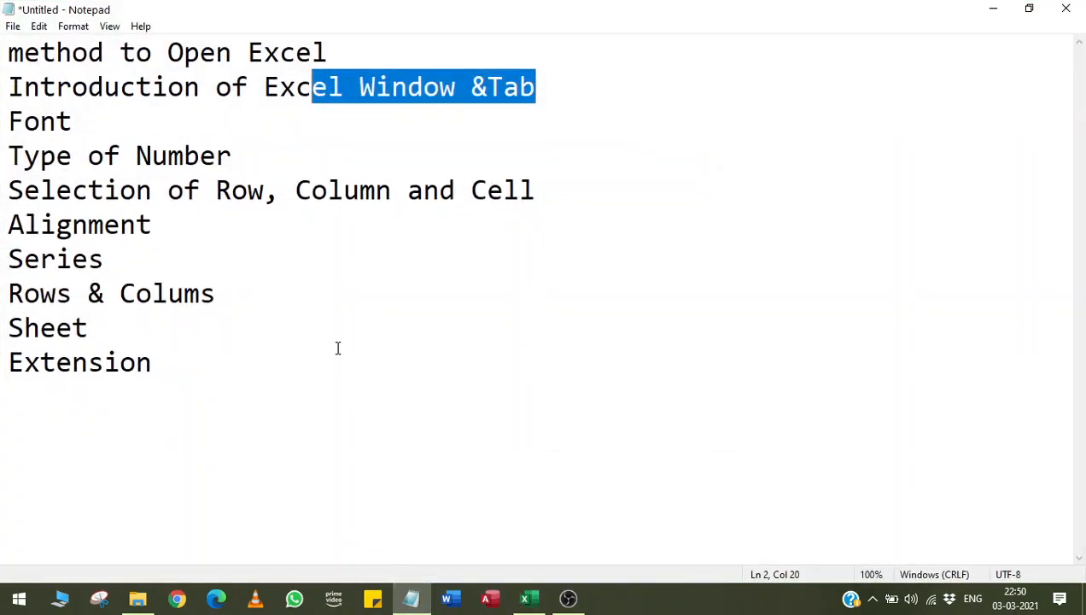
{"action": "left_click", "coordinate": [991, 9]}
{"action": "left_click_drag", "start_coordinate": [68, 184], "coordinate": [139, 192]}
{"action": "key", "text": "Delete"}
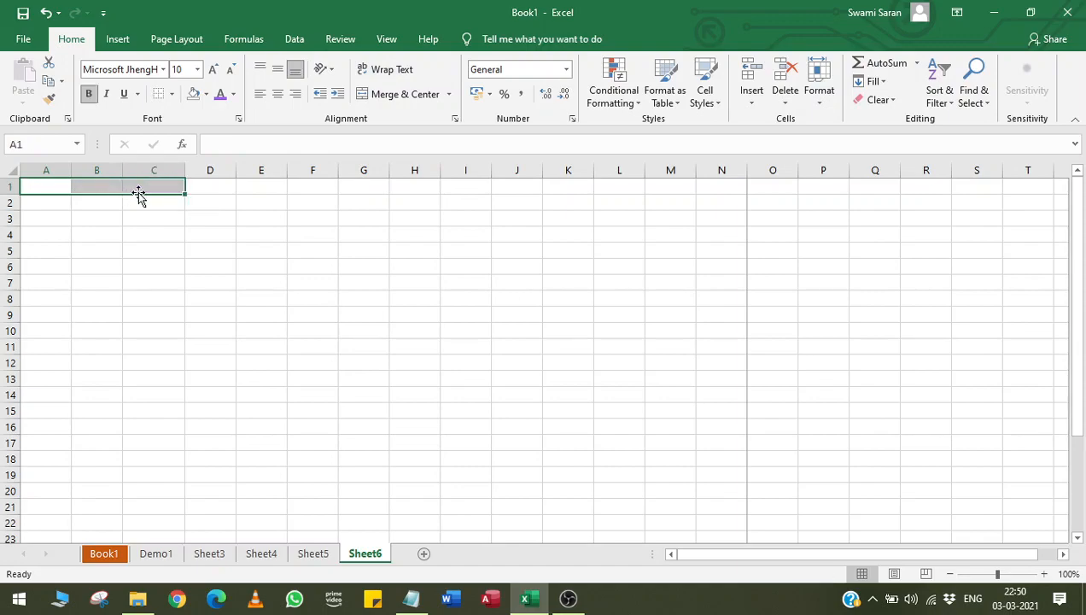
Try the Scientific number format on cells A1:C1 and replace it with Accounting
{"action": "left_click", "coordinate": [566, 70]}
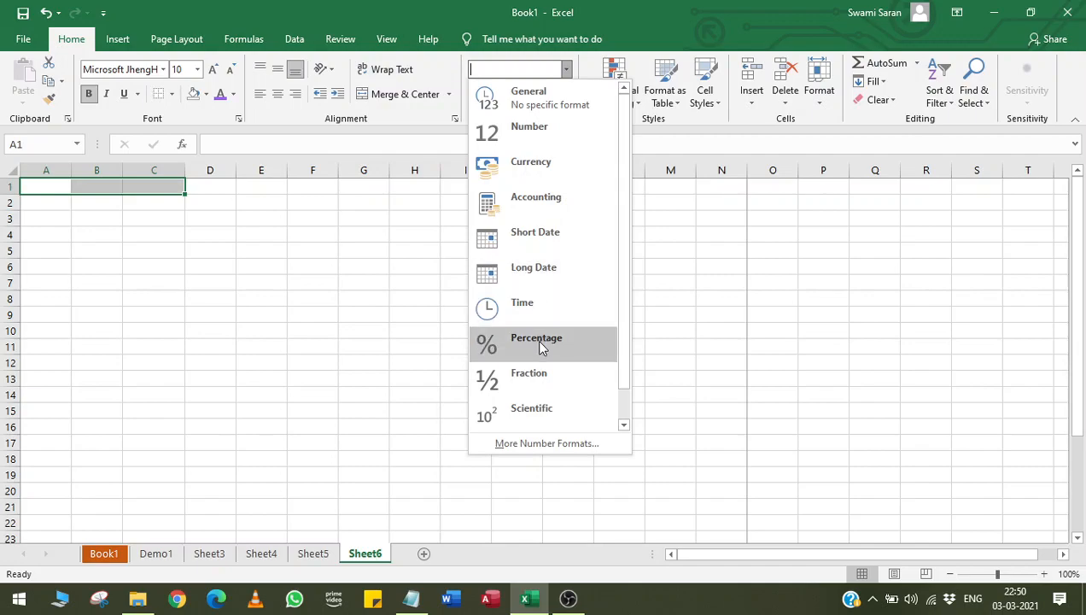
{"action": "left_click", "coordinate": [577, 418]}
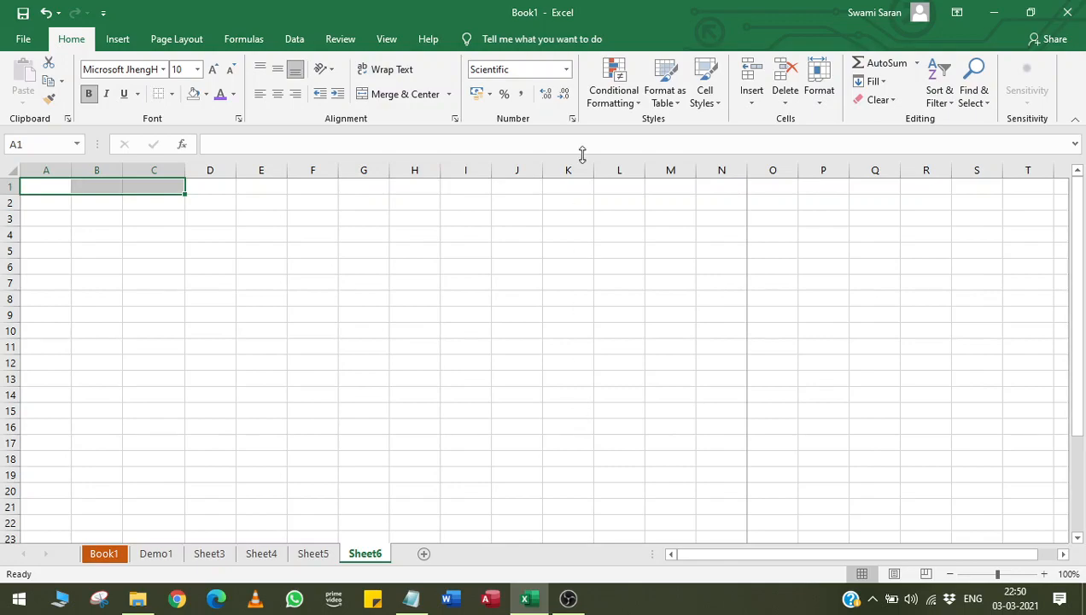
{"action": "left_click", "coordinate": [565, 69]}
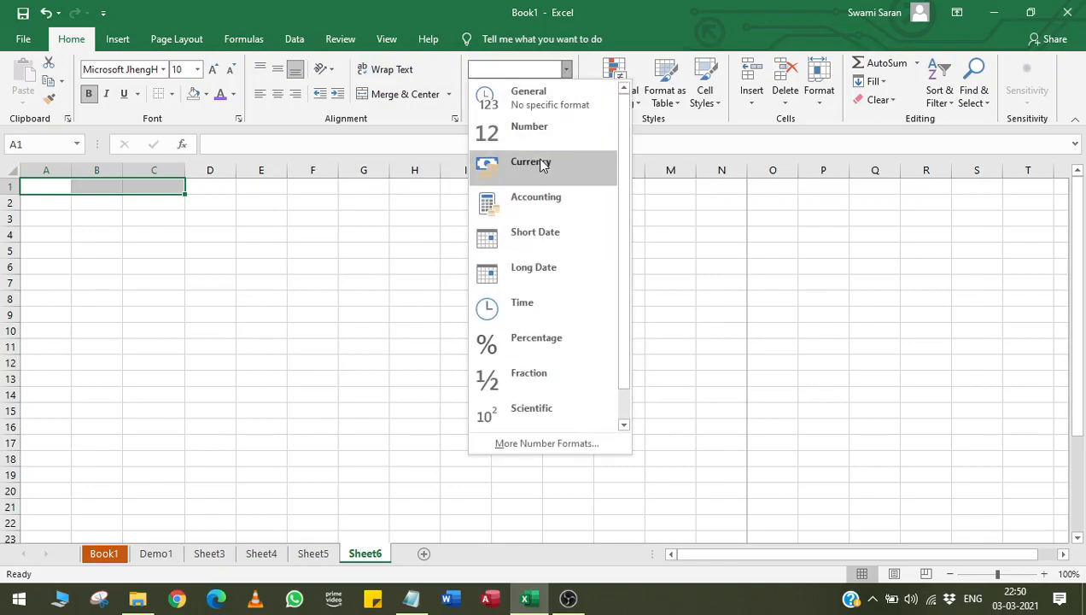
{"action": "left_click", "coordinate": [538, 205]}
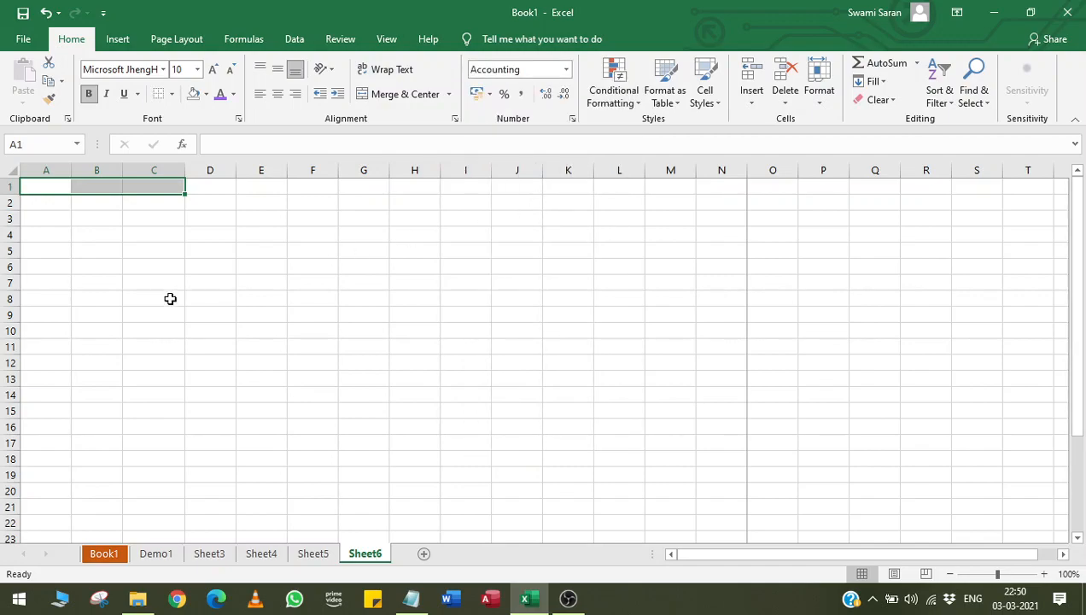
Enter 15203 in cell A1
{"action": "left_click", "coordinate": [47, 189]}
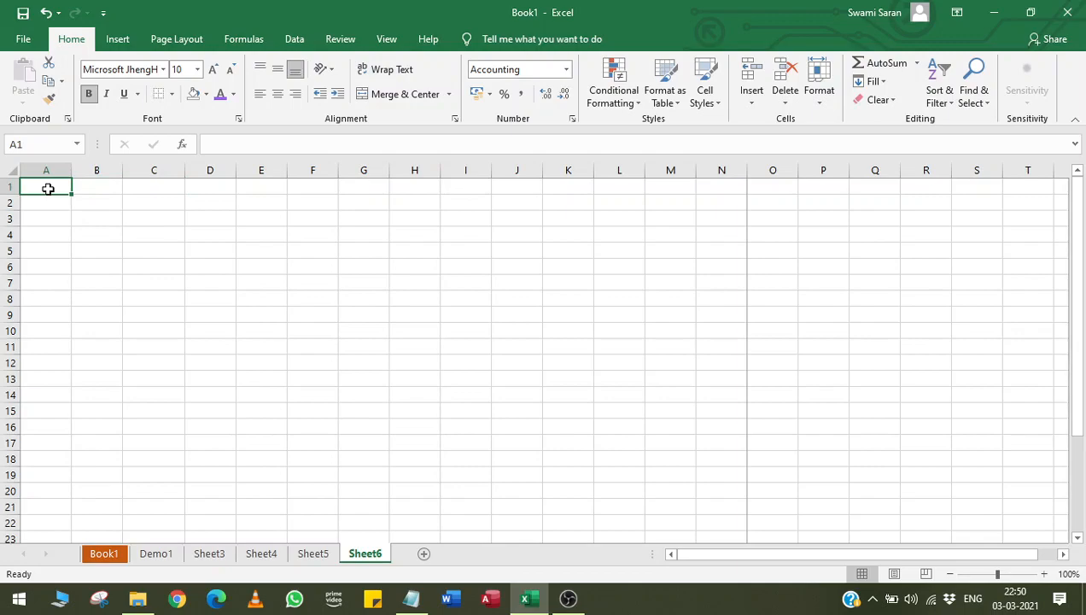
{"action": "type", "text": "15"}
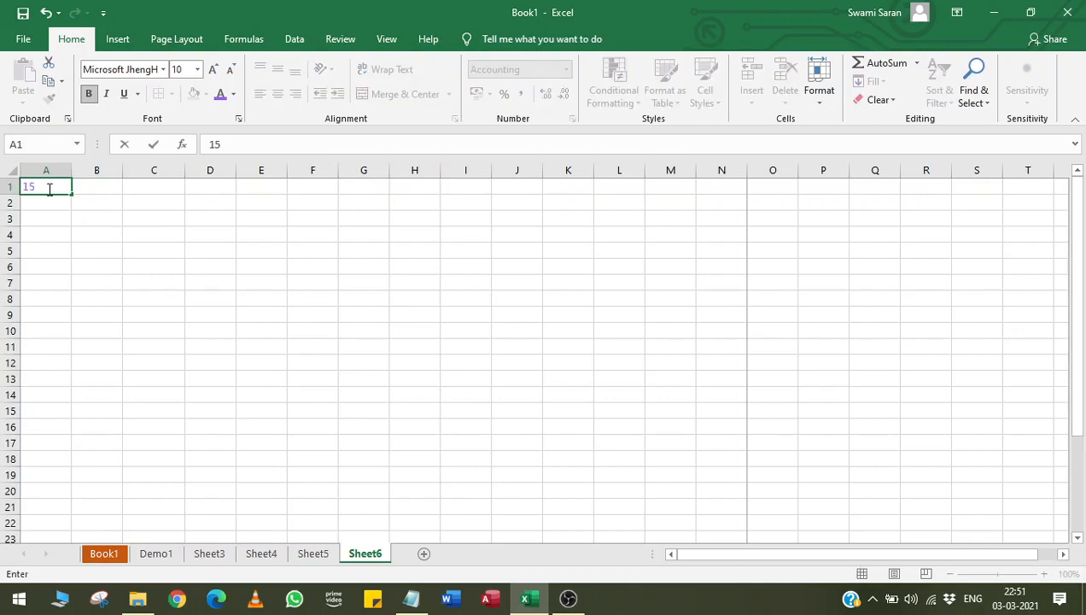
{"action": "type", "text": ",203"}
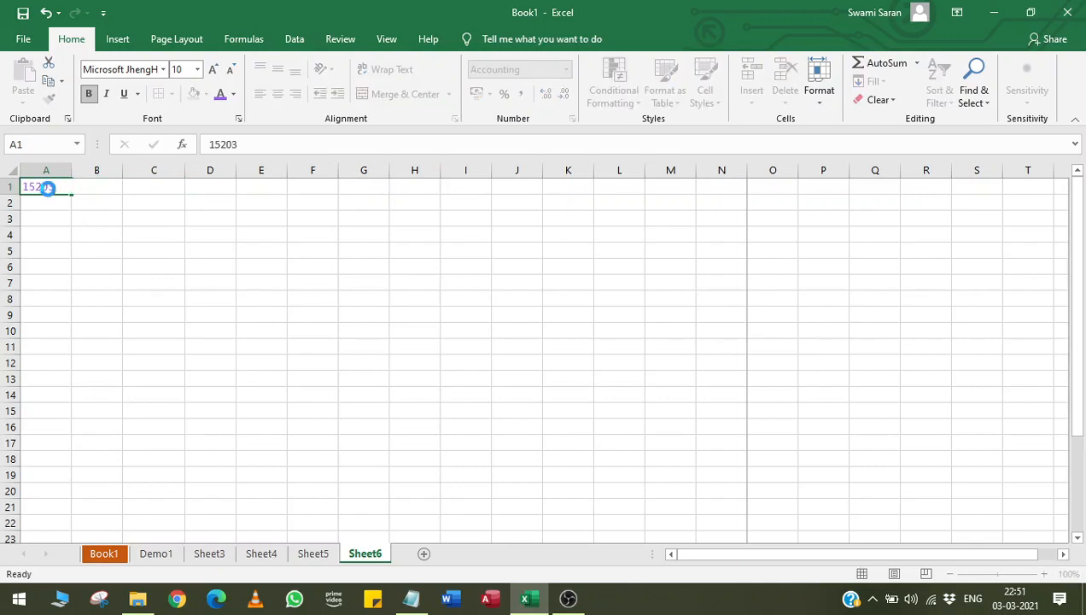
{"action": "key", "text": "Return"}
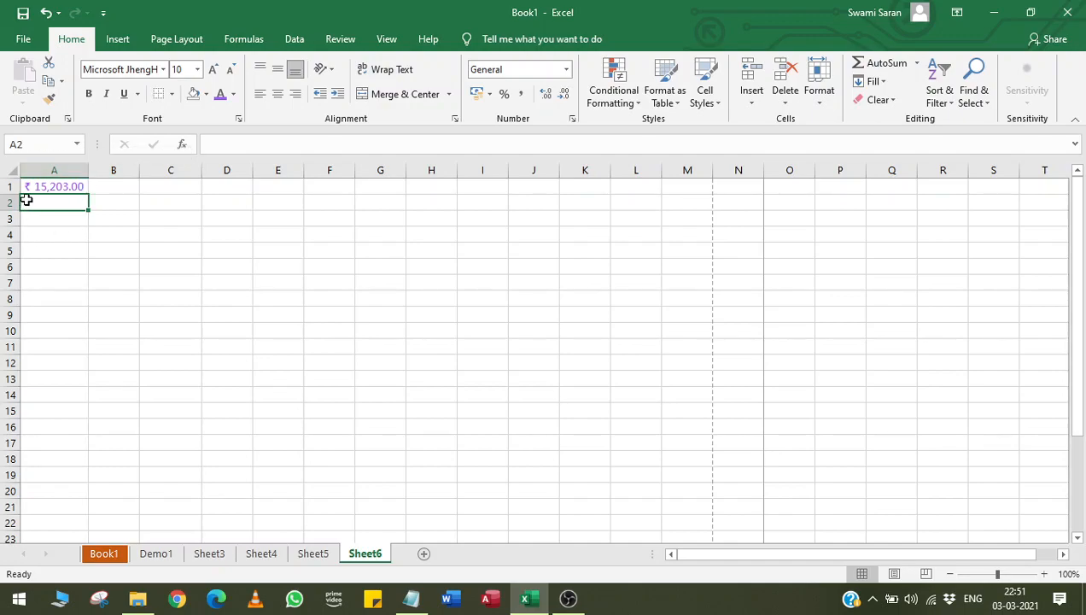
Format cell A2 as Accounting with the currency symbol set to None
{"action": "left_click", "coordinate": [489, 96]}
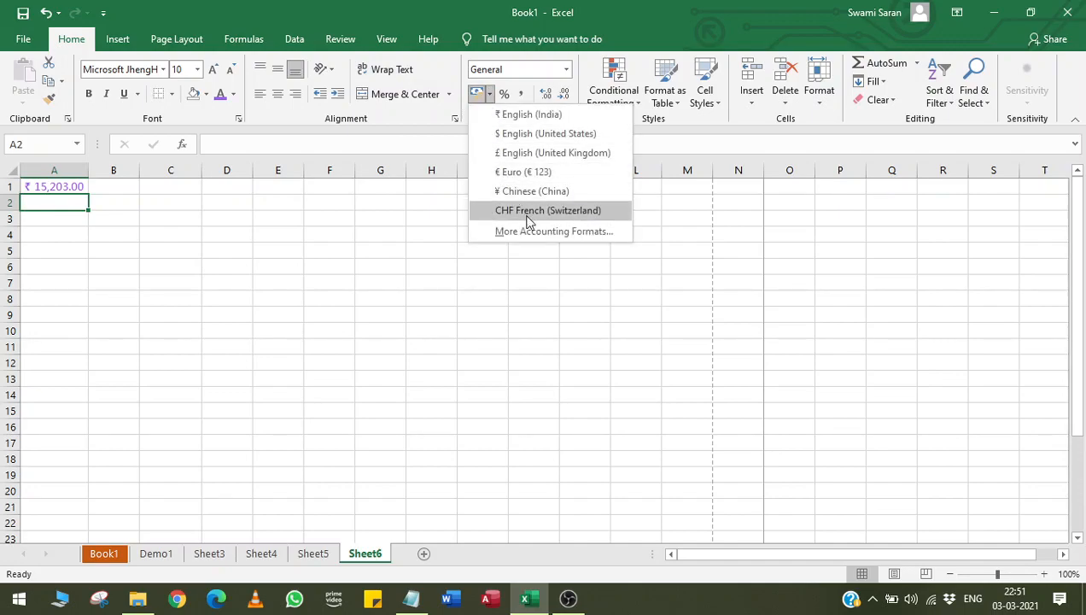
{"action": "left_click", "coordinate": [439, 215]}
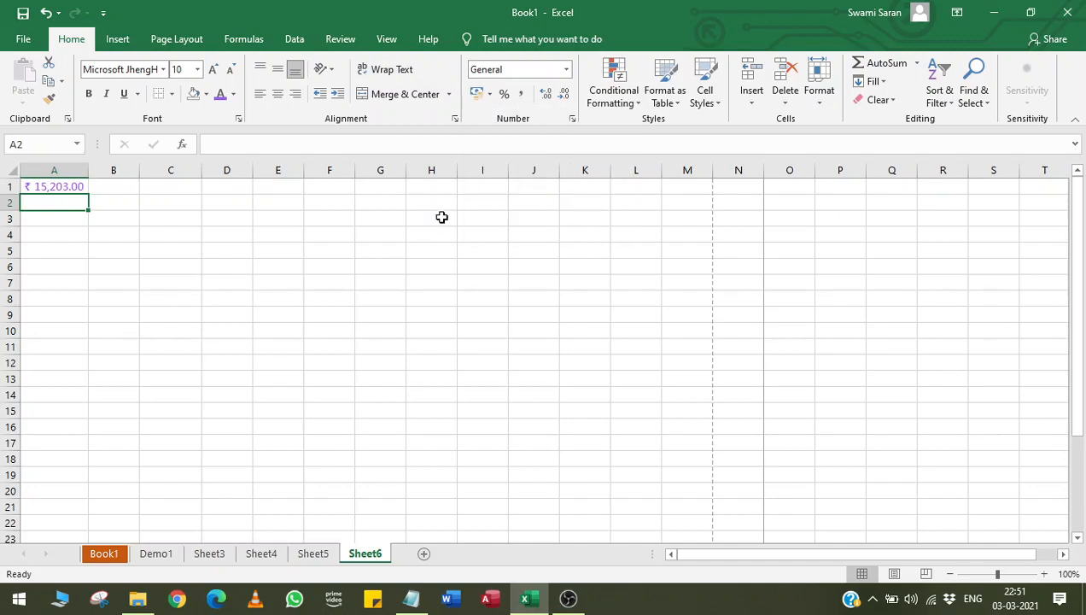
{"action": "left_click", "coordinate": [565, 71]}
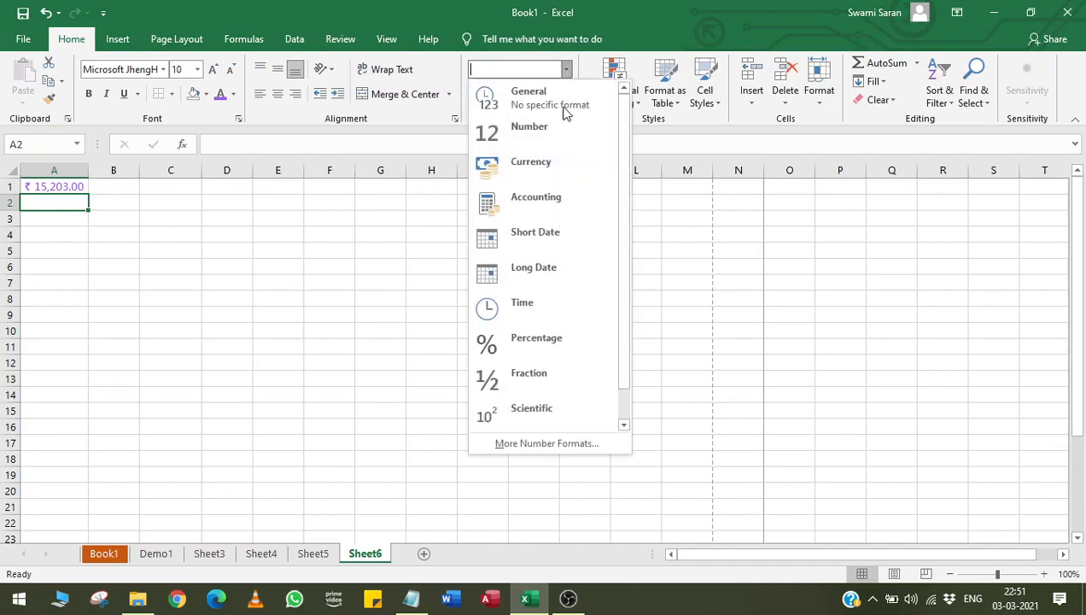
{"action": "left_click", "coordinate": [538, 444]}
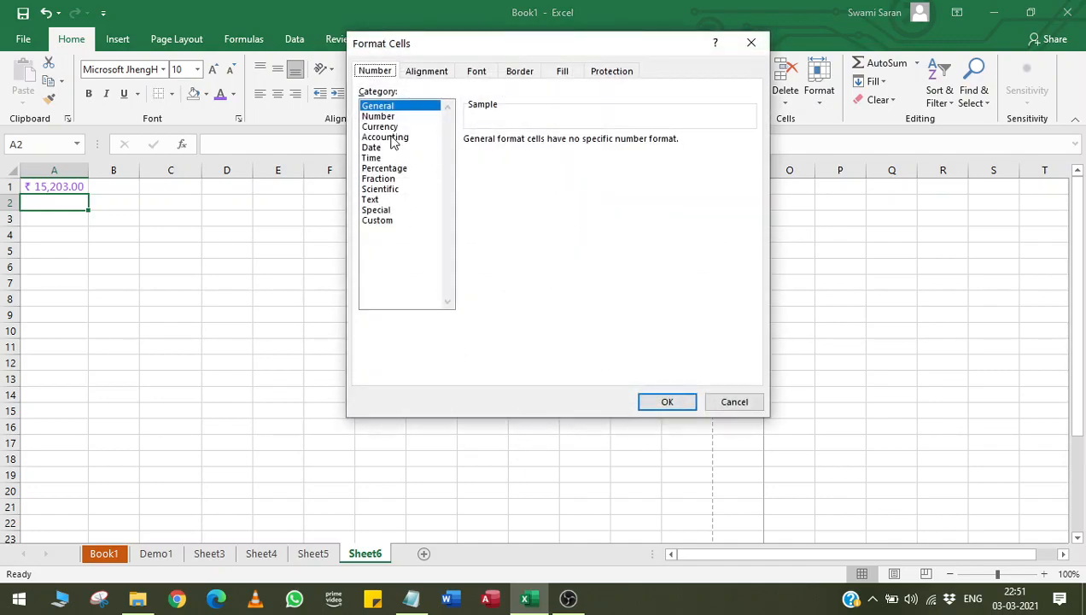
{"action": "left_click", "coordinate": [385, 137]}
{"action": "left_click", "coordinate": [542, 160]}
{"action": "left_click", "coordinate": [537, 177]}
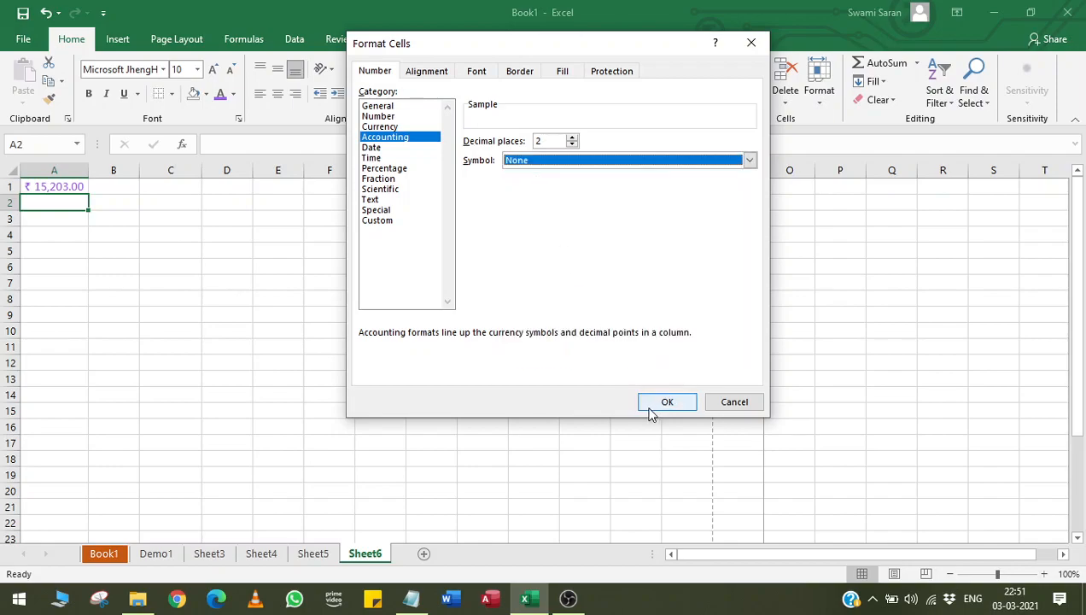
{"action": "left_click", "coordinate": [666, 402]}
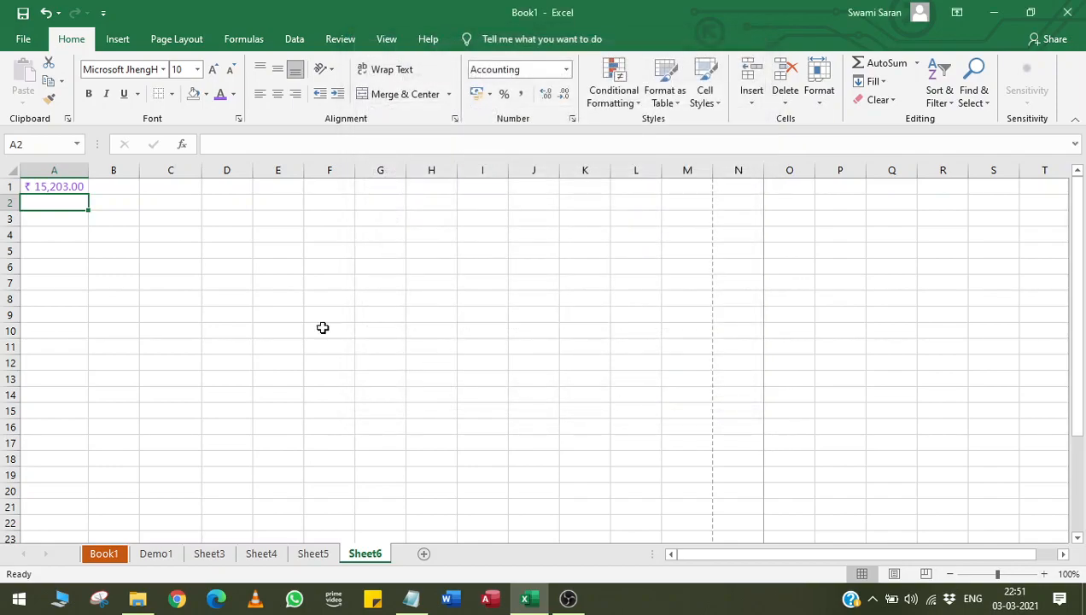
Change the Accounting format of cell A1 so its currency symbol is None
{"action": "left_click", "coordinate": [64, 186]}
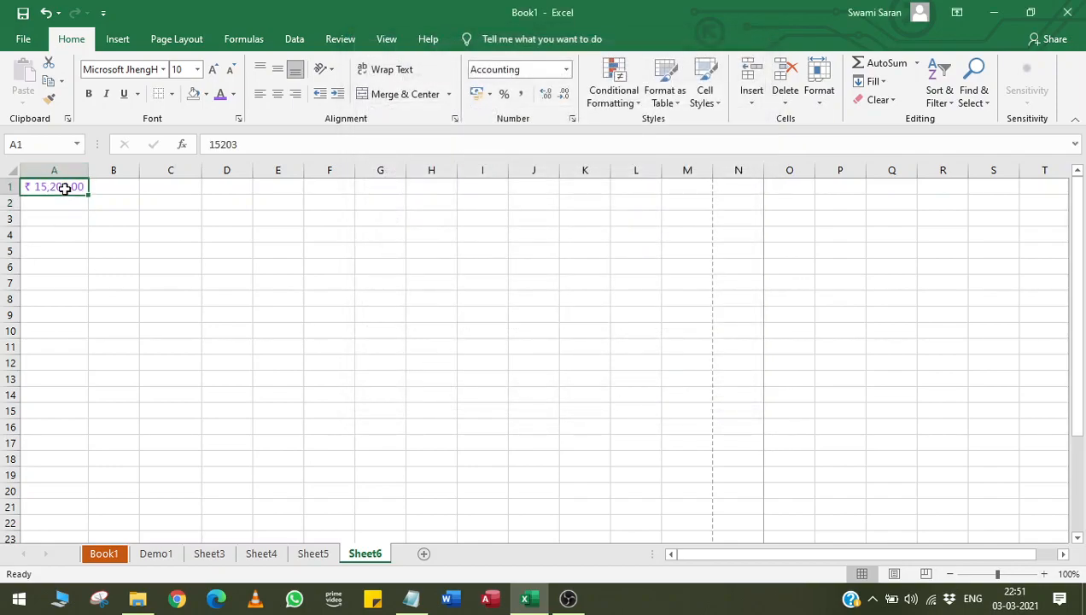
{"action": "left_click", "coordinate": [567, 71]}
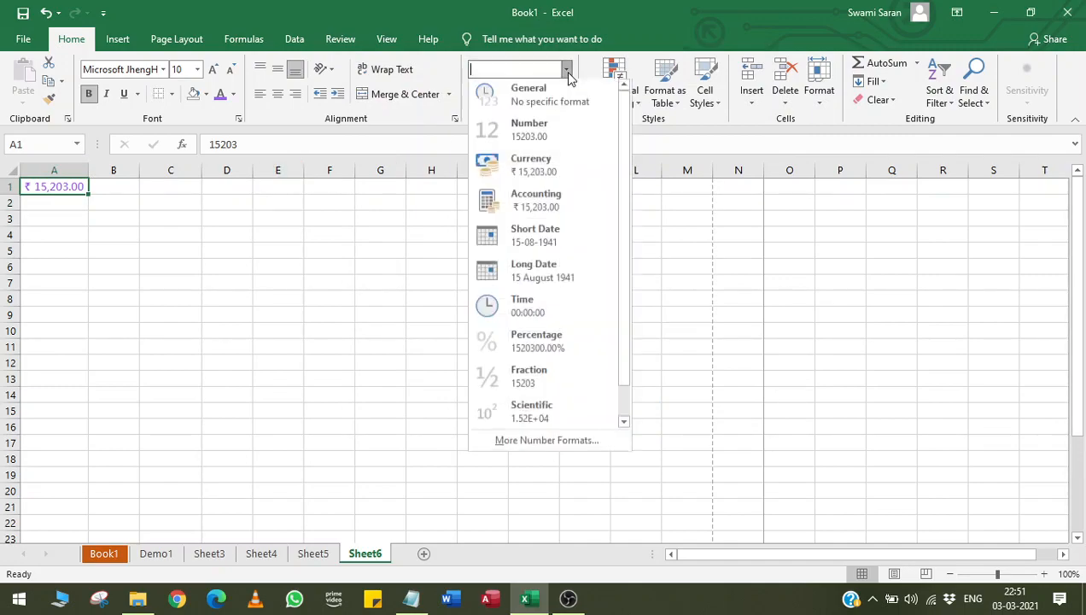
{"action": "left_click", "coordinate": [541, 444]}
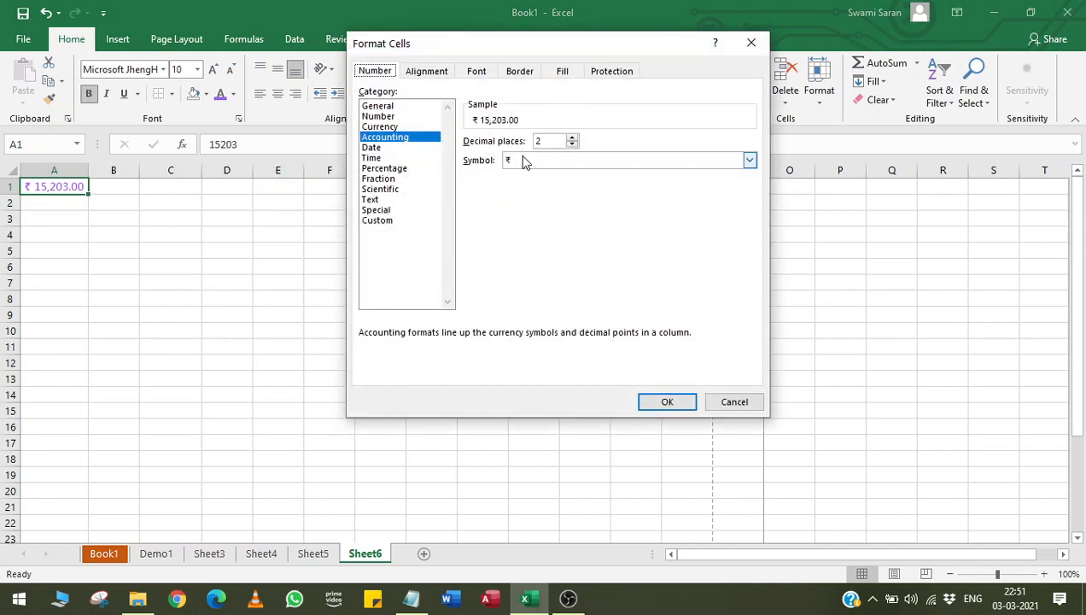
{"action": "left_click", "coordinate": [521, 162]}
{"action": "left_click", "coordinate": [527, 176]}
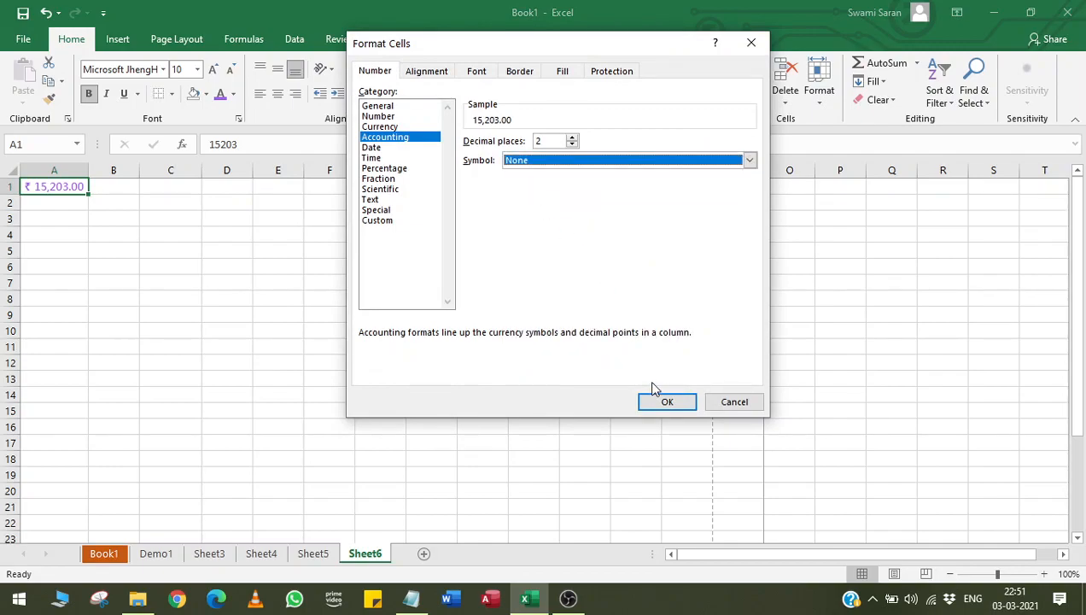
{"action": "left_click", "coordinate": [651, 406]}
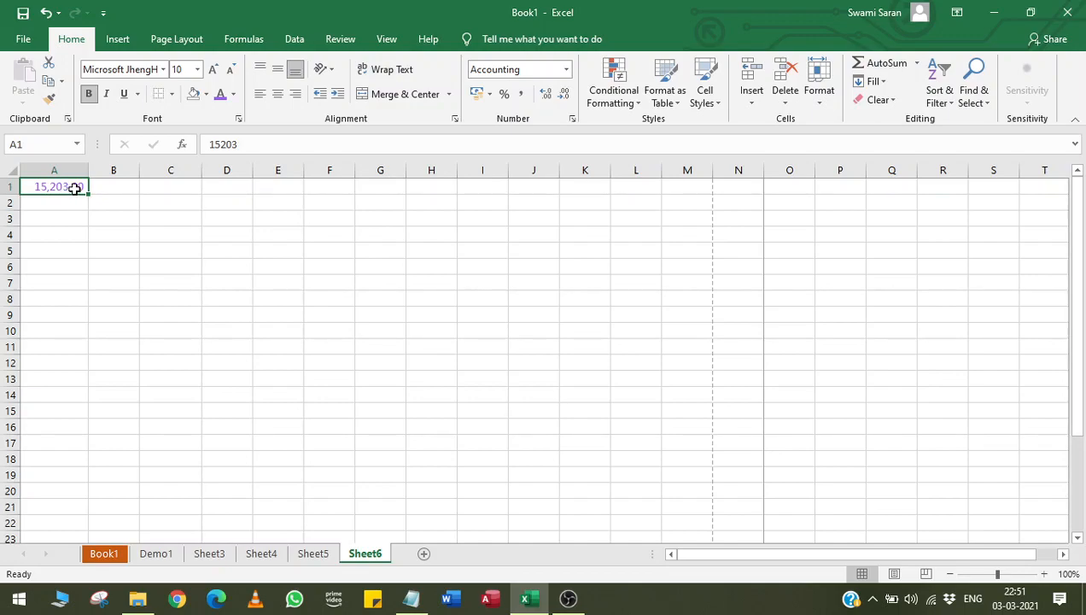
Format cells A1:F11 as Accounting with 2 decimal places and the currency symbol set to None
{"action": "left_click_drag", "start_coordinate": [74, 188], "coordinate": [335, 356]}
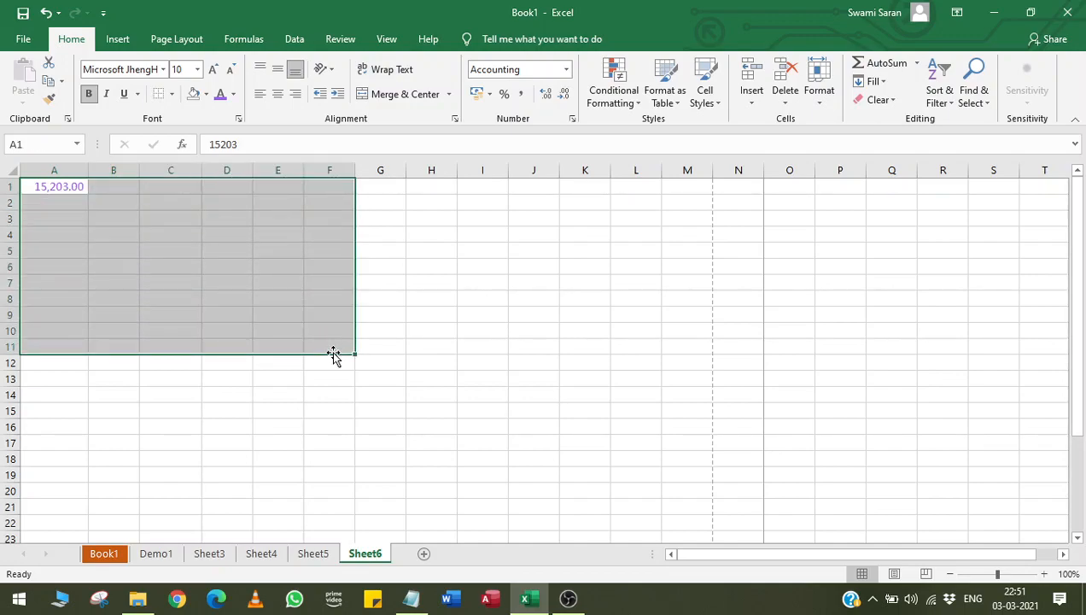
{"action": "left_click", "coordinate": [566, 70]}
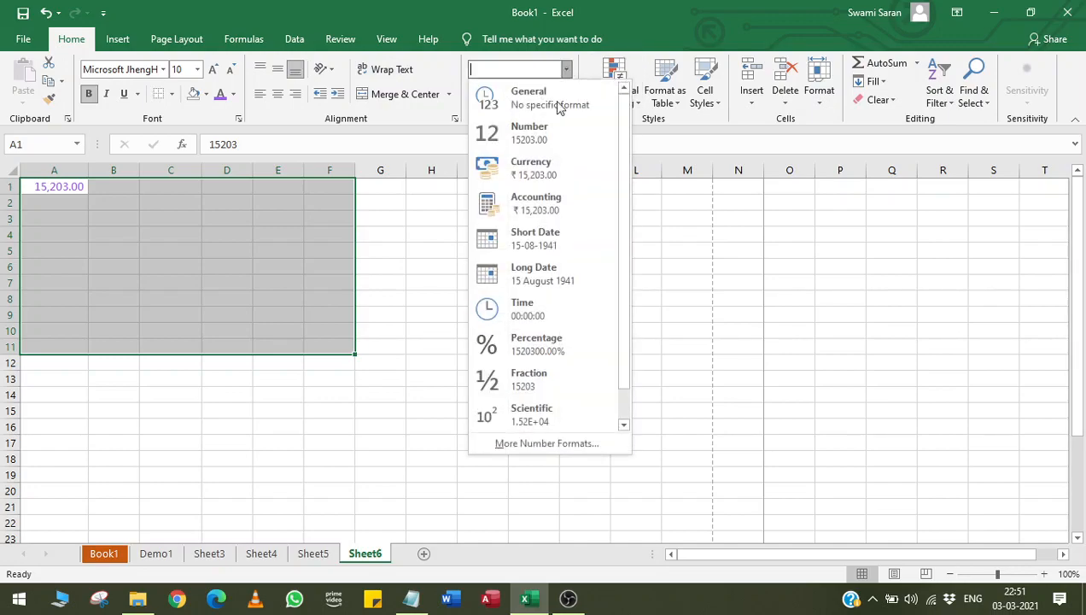
{"action": "left_click", "coordinate": [546, 444]}
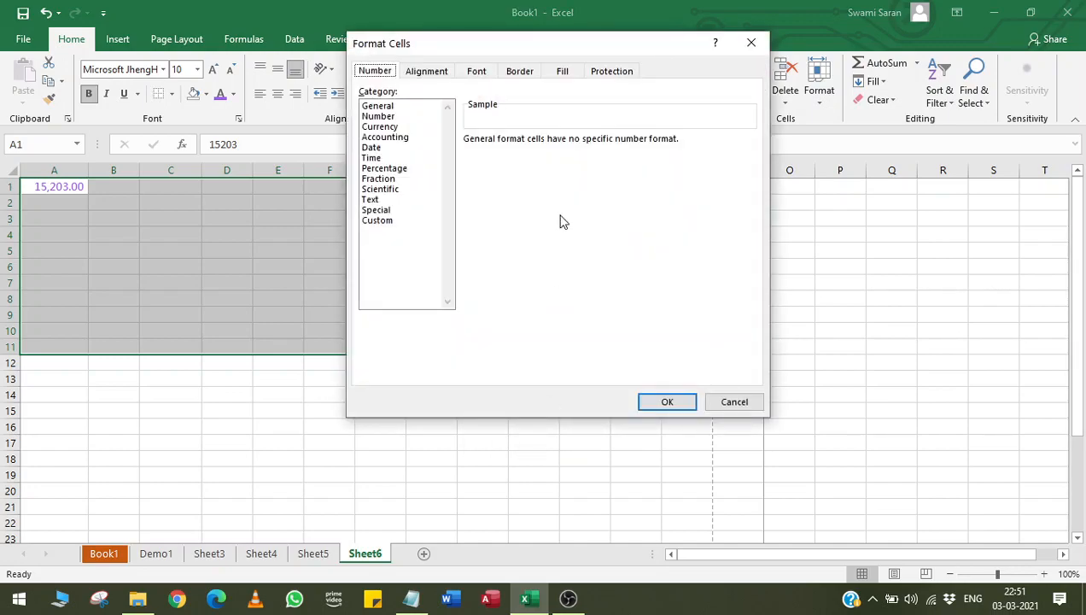
{"action": "left_click", "coordinate": [408, 137]}
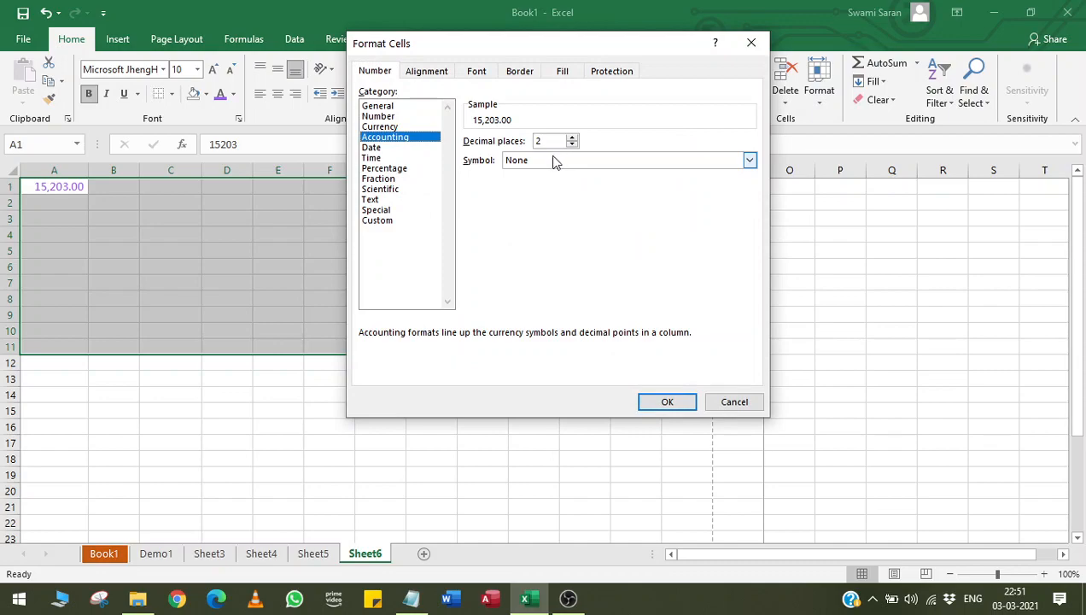
{"action": "left_click", "coordinate": [649, 402]}
Enter 459633212 in cell C6, 263 in C5, 4526 in C4 and 78953 in C3
{"action": "left_click", "coordinate": [143, 262]}
{"action": "type", "text": "45,96,33,212"}
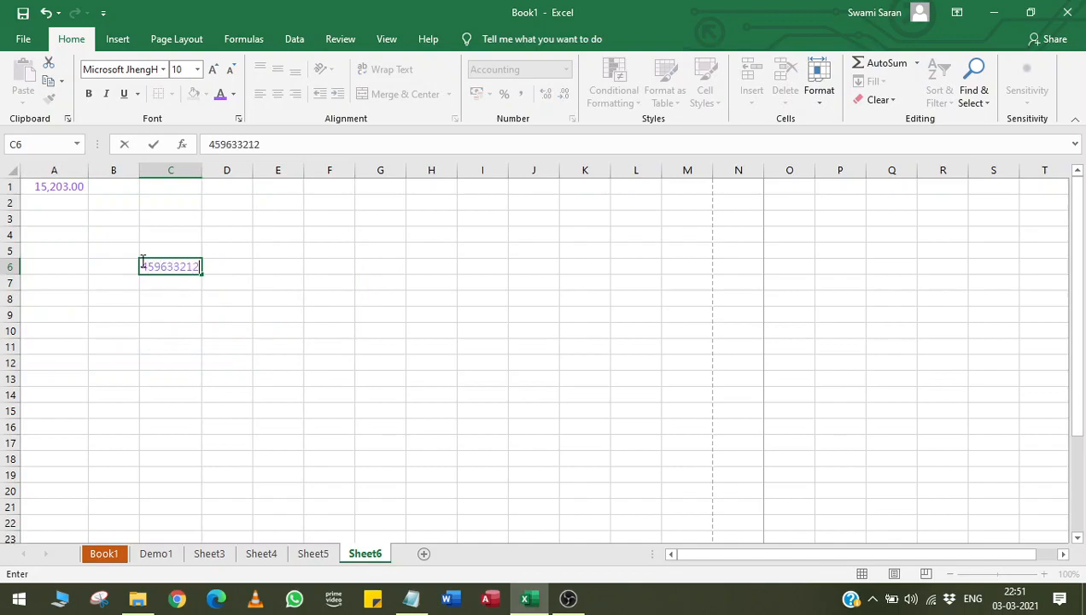
{"action": "key", "text": "Return"}
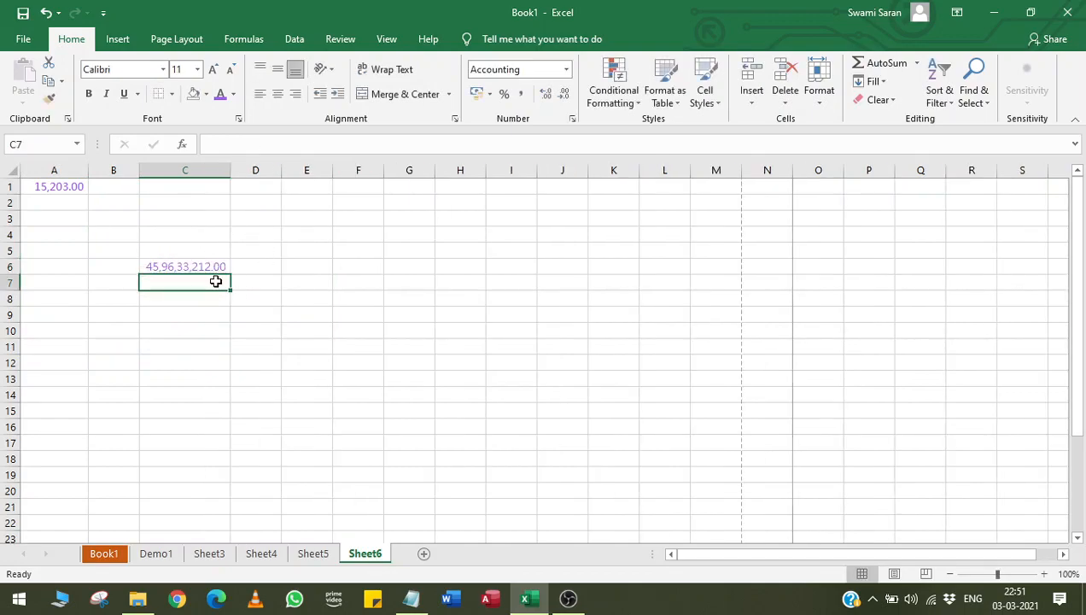
{"action": "left_click", "coordinate": [205, 252]}
{"action": "type", "text": "203"}
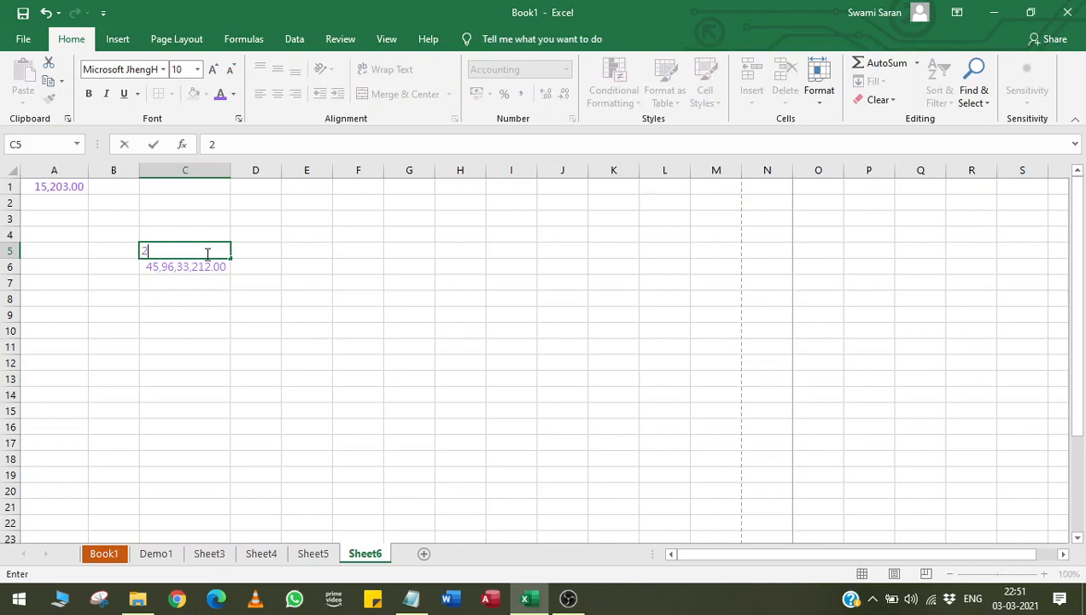
{"action": "key", "text": "Return"}
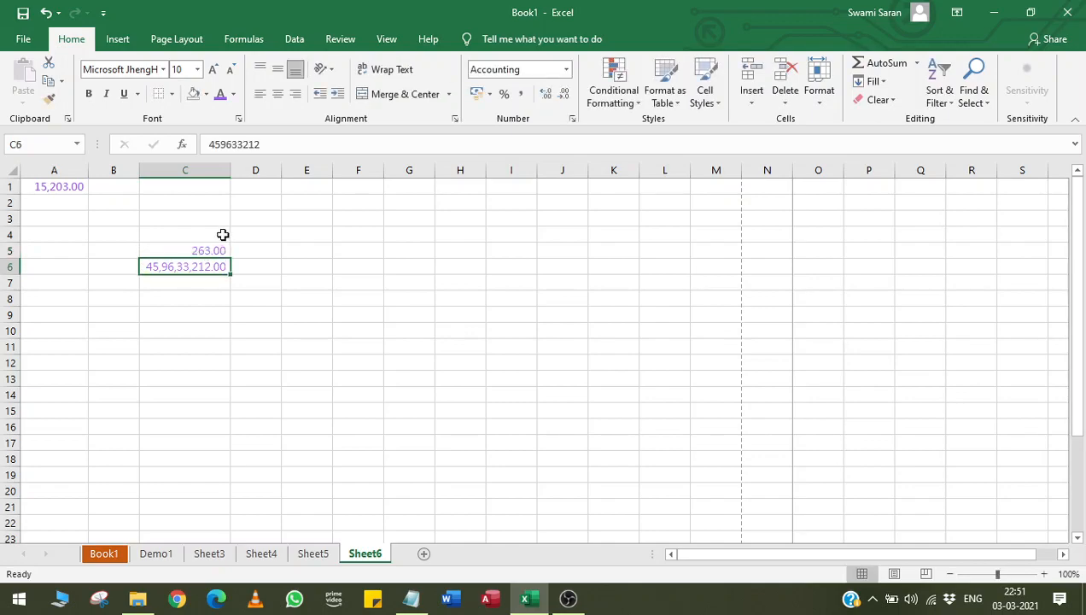
{"action": "left_click", "coordinate": [223, 234]}
{"action": "type", "text": "4,526"}
{"action": "key", "text": "Return"}
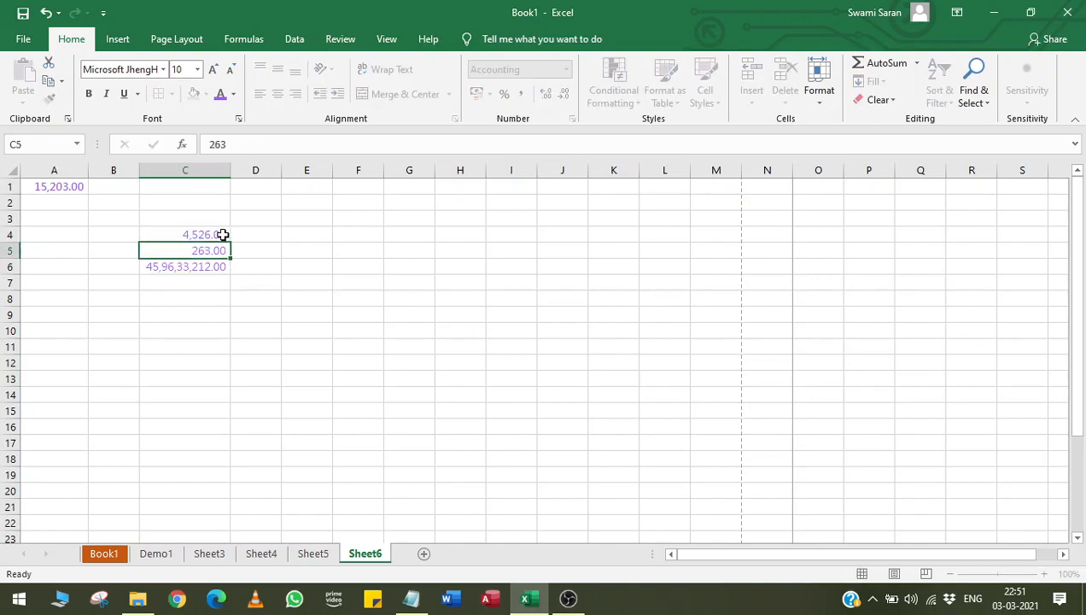
{"action": "left_click", "coordinate": [211, 215]}
{"action": "type", "text": "78953"}
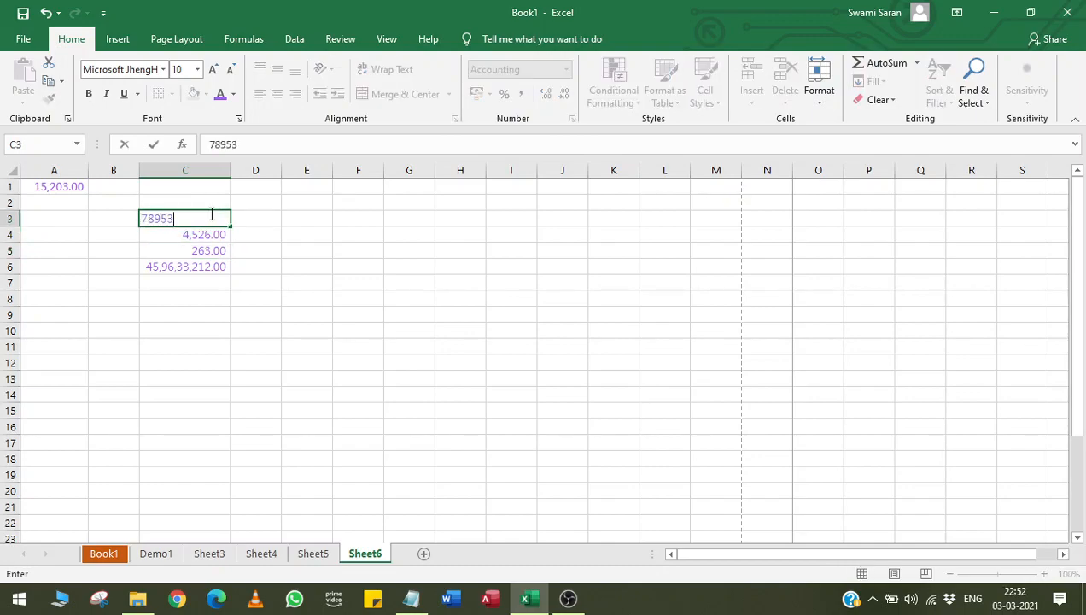
{"action": "key", "text": "Return"}
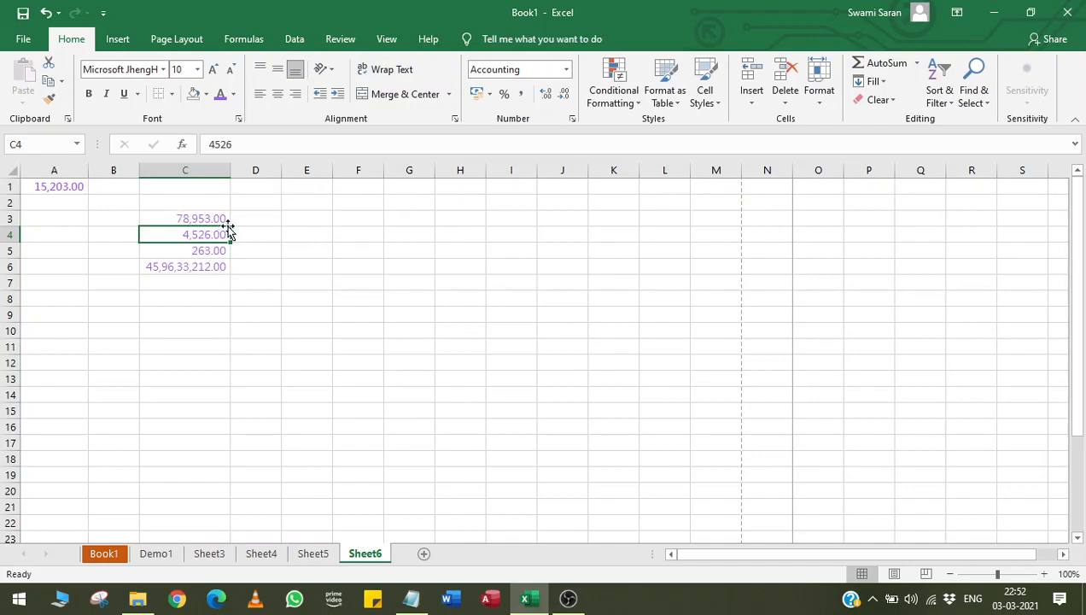
{"action": "left_click", "coordinate": [570, 75]}
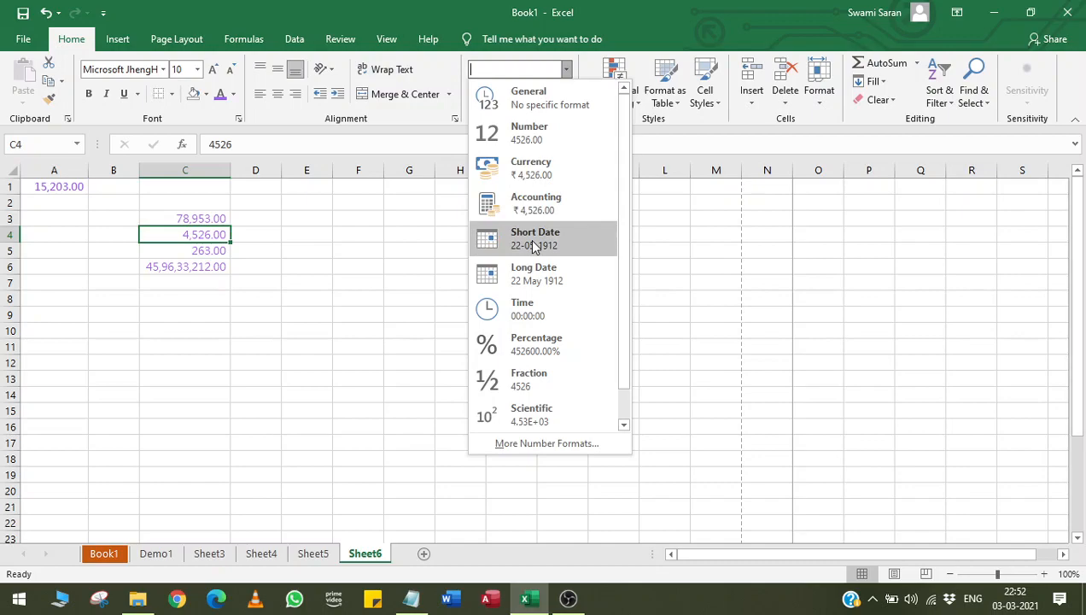
{"action": "left_click", "coordinate": [329, 283]}
Clear the contents of cells A1:G11
{"action": "left_click_drag", "start_coordinate": [39, 184], "coordinate": [420, 342]}
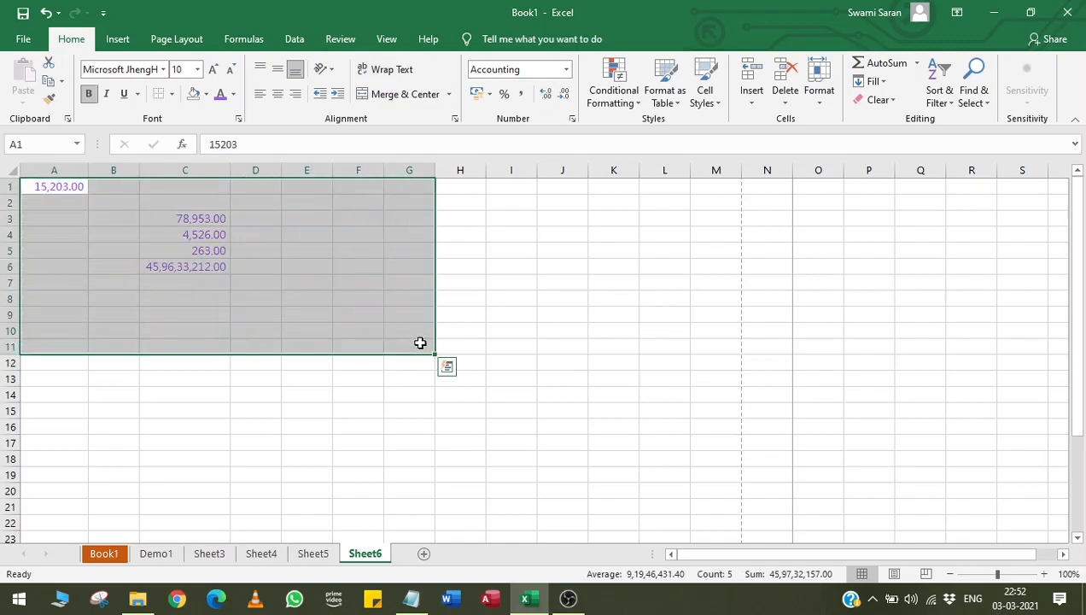
{"action": "left_click", "coordinate": [566, 69]}
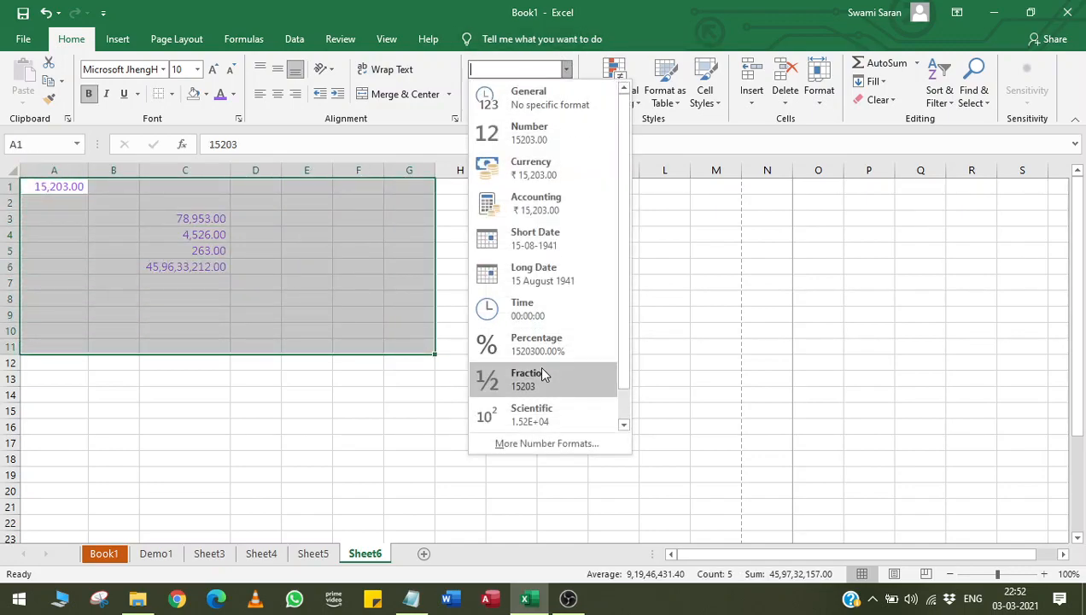
{"action": "left_click", "coordinate": [525, 444]}
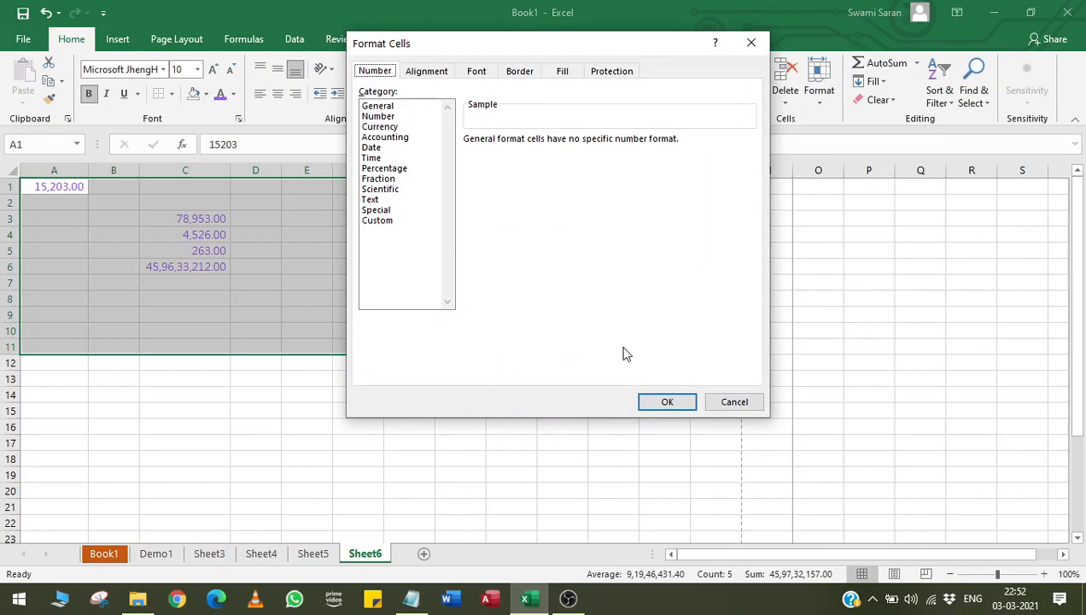
{"action": "left_click", "coordinate": [709, 401]}
{"action": "key", "text": "Delete"}
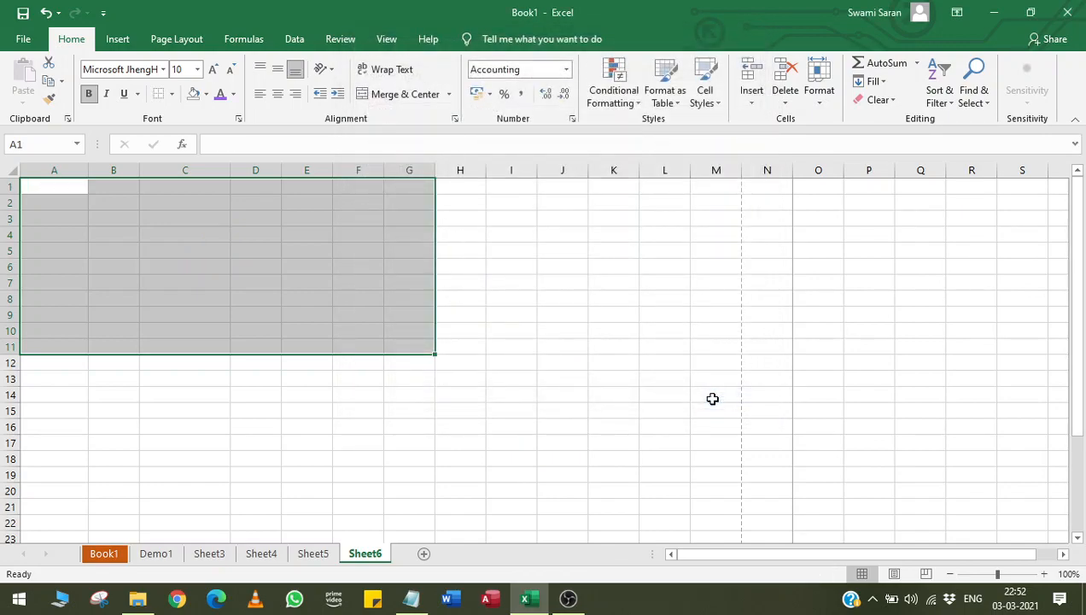
Apply the custom number format mm-dd-yyyy to the cleared range A1:G11, starting from the Date category's dd-mm-yyyy code
{"action": "left_click", "coordinate": [566, 69]}
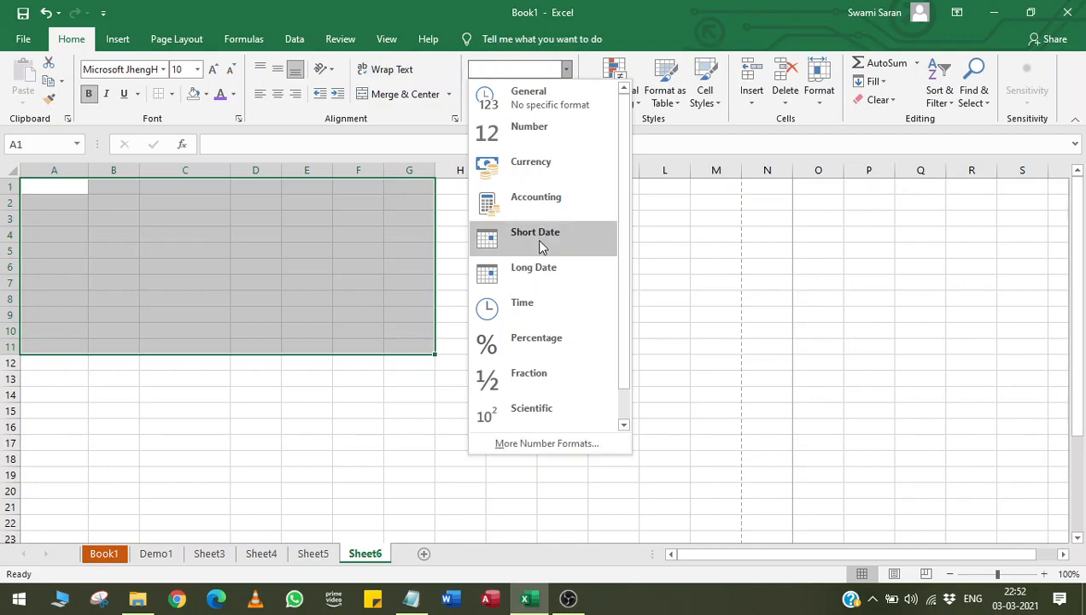
{"action": "left_click", "coordinate": [529, 440]}
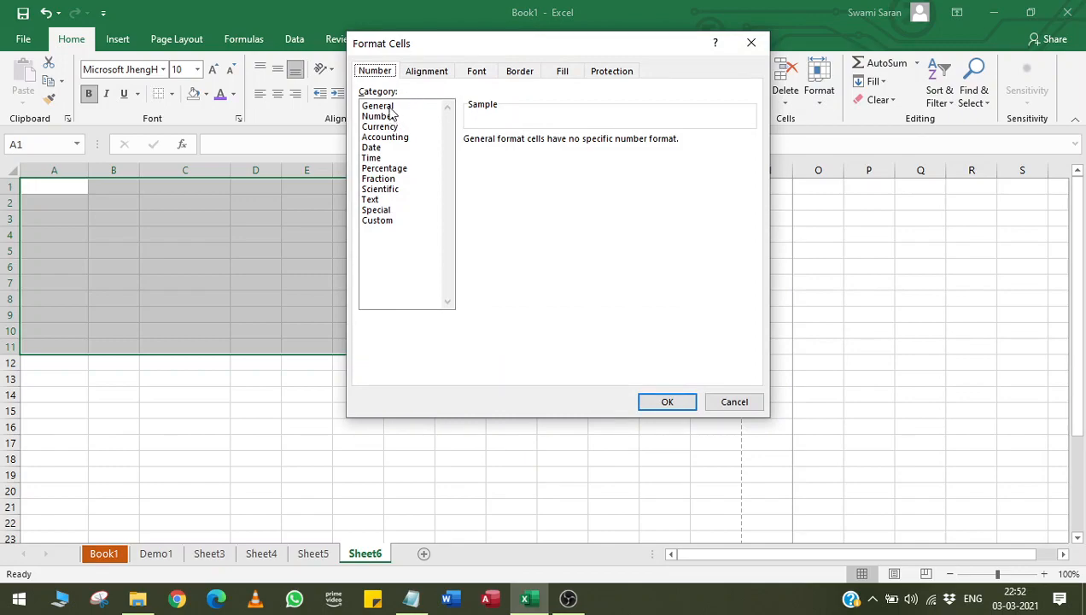
{"action": "left_click", "coordinate": [389, 150]}
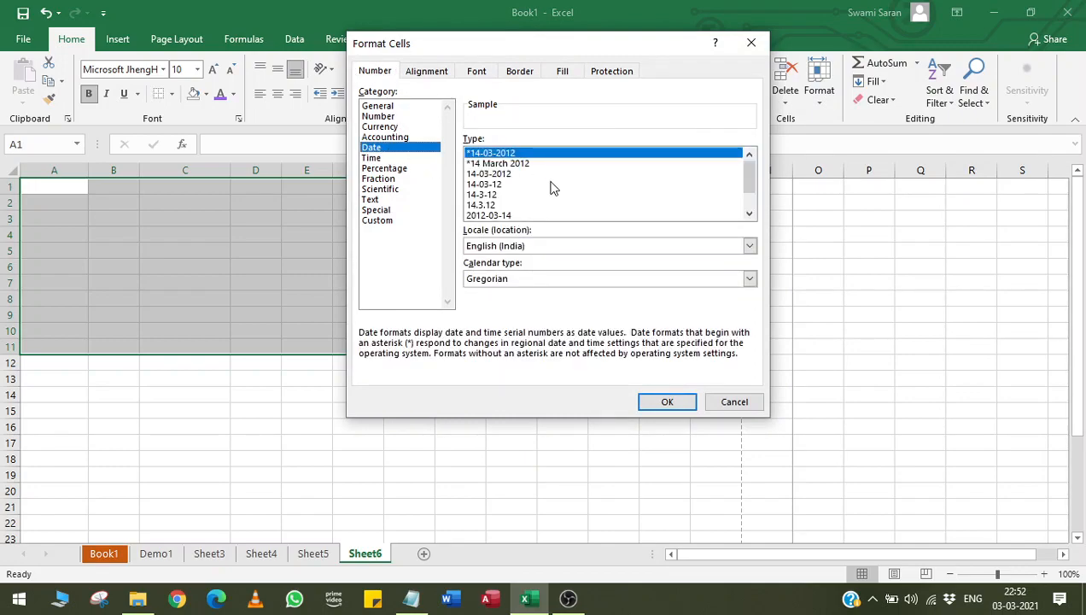
{"action": "mouse_move", "coordinate": [744, 183]}
{"action": "left_mouse_down"}
{"action": "mouse_move", "coordinate": [743, 210]}
{"action": "mouse_move", "coordinate": [743, 173]}
{"action": "left_mouse_up"}
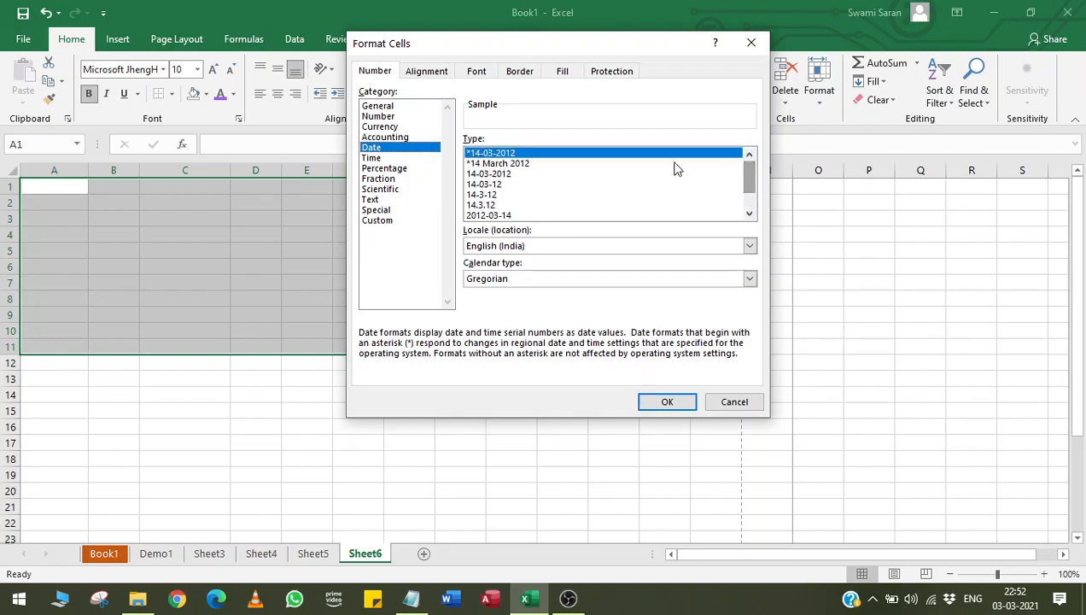
{"action": "left_click", "coordinate": [381, 221]}
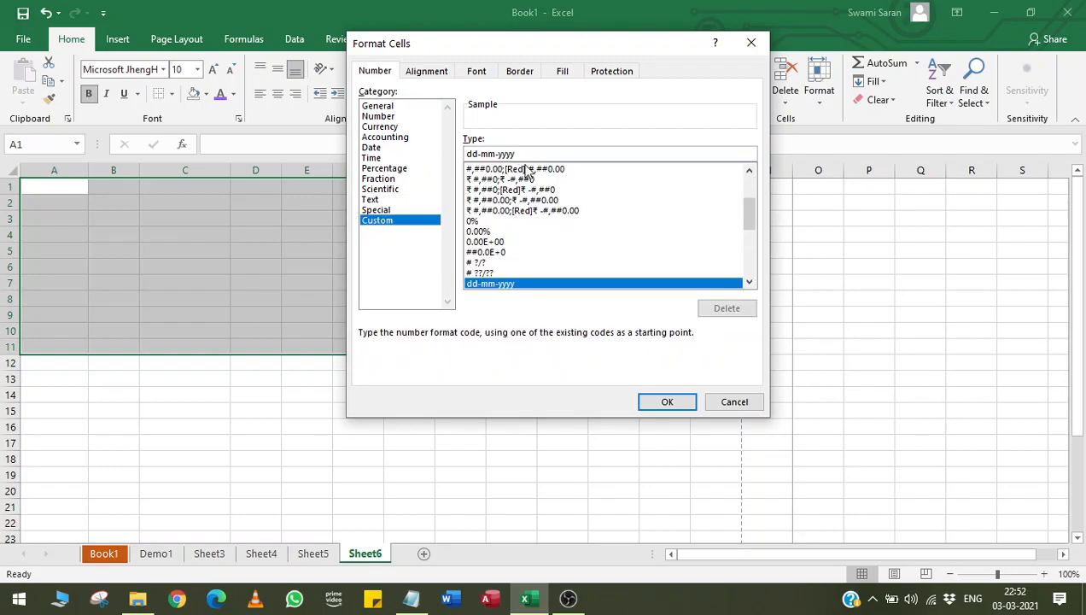
{"action": "key", "text": "shift+Home"}
{"action": "key", "text": "BackSpace"}
{"action": "type", "text": "m"}
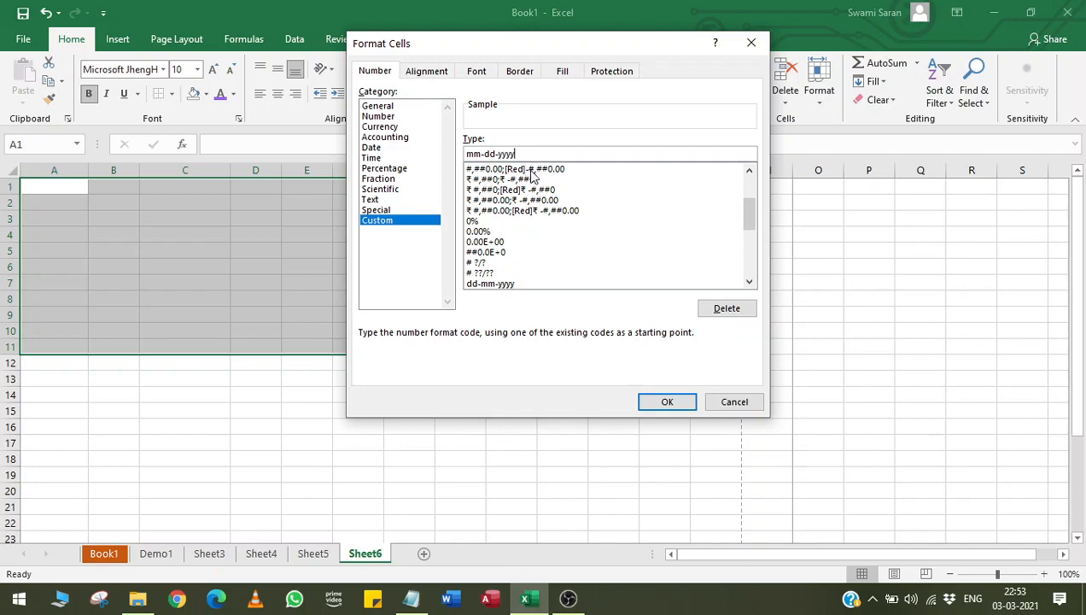
{"action": "left_click", "coordinate": [664, 403]}
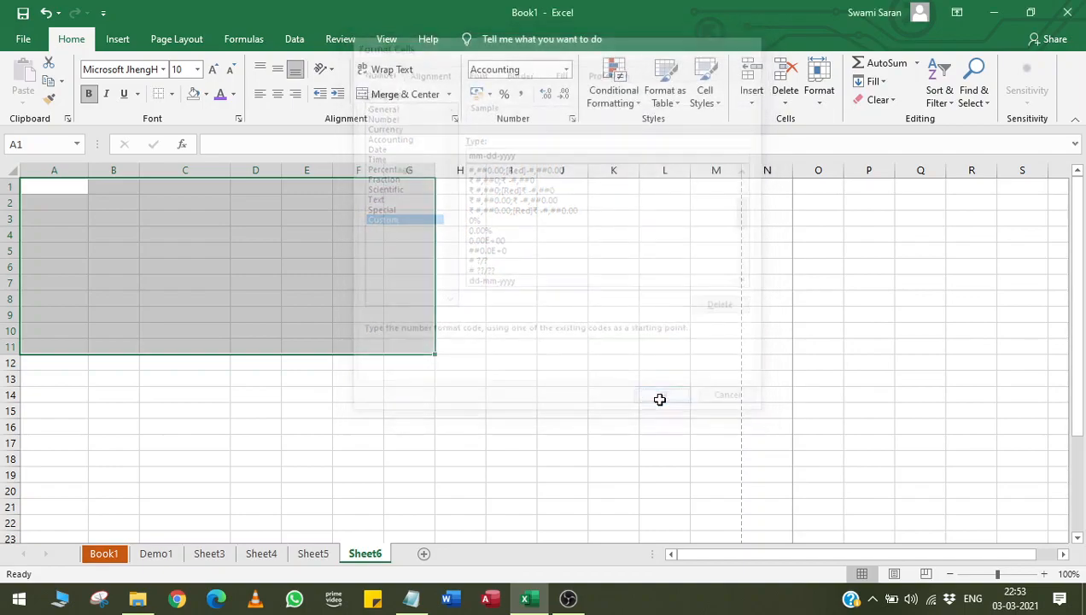
Enter the date 02-12-2021 in cell A1 and reselect the cell to compare its stored and displayed values
{"action": "left_click", "coordinate": [59, 193]}
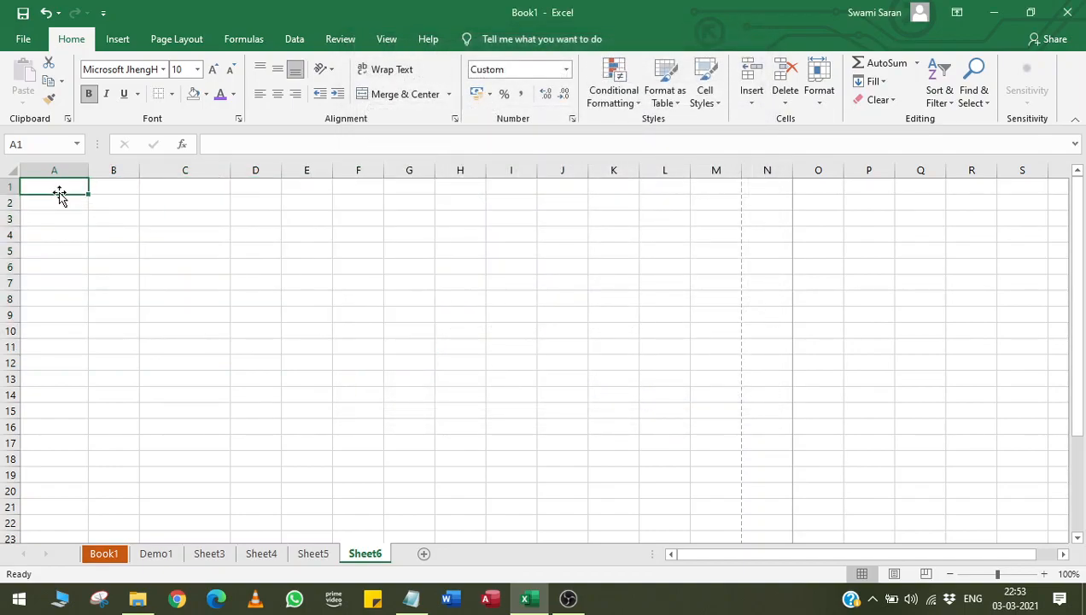
{"action": "type", "text": "02-12-2021"}
{"action": "key", "text": "Return"}
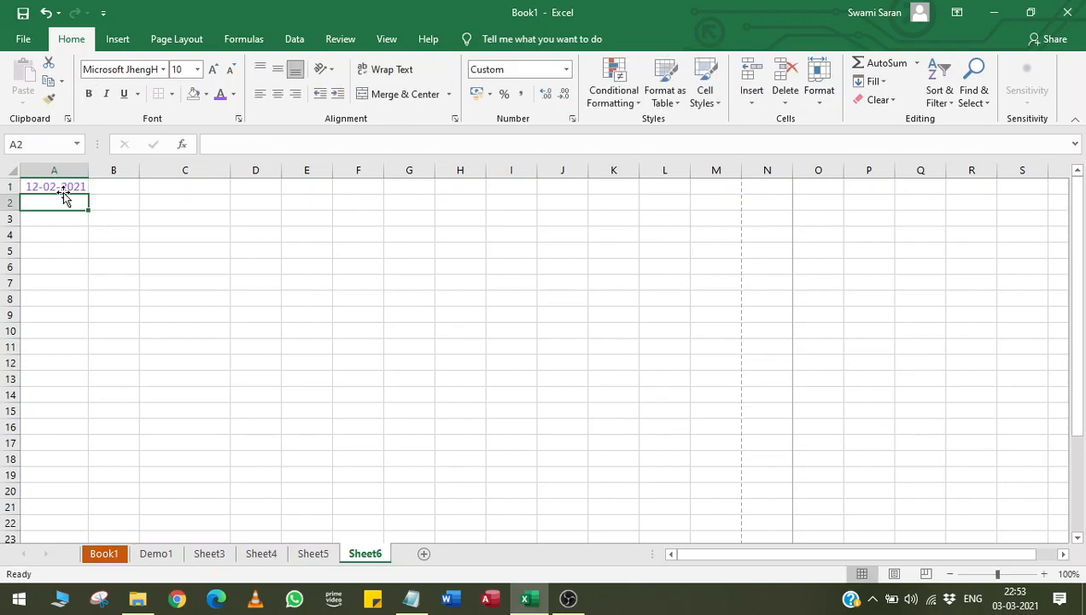
{"action": "left_click", "coordinate": [68, 182]}
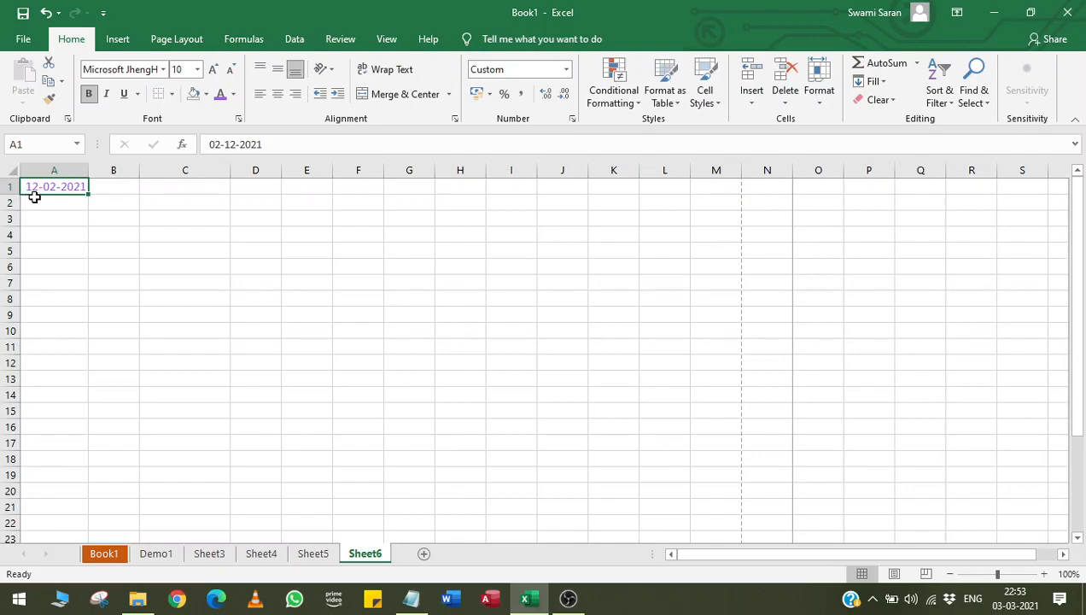
Change the custom number format of cells A1:E9 to dd-mm-yy
{"action": "left_click_drag", "start_coordinate": [38, 190], "coordinate": [329, 323]}
{"action": "left_click", "coordinate": [566, 70]}
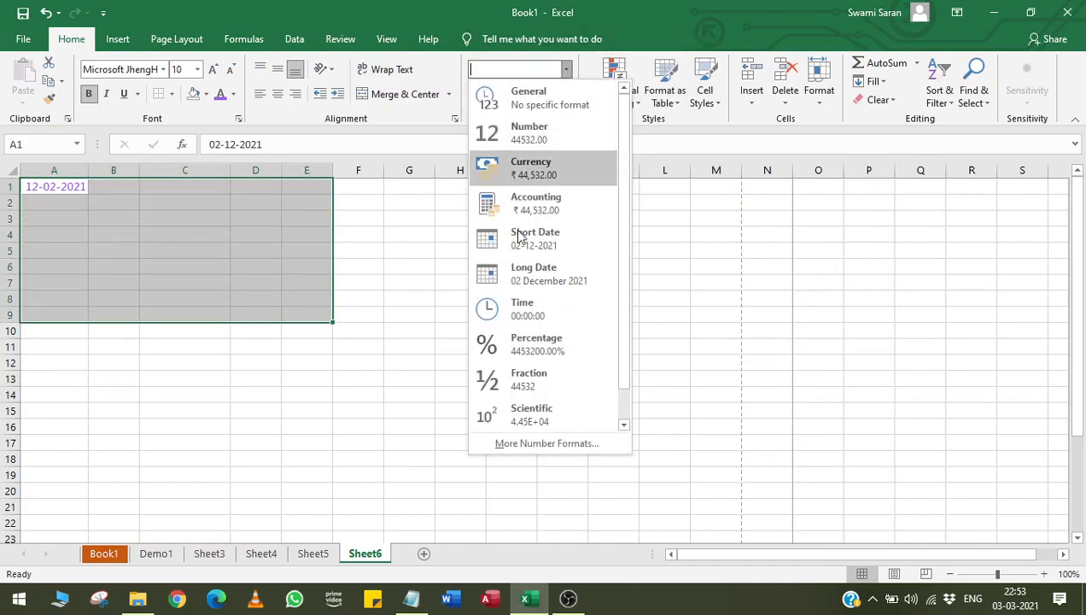
{"action": "left_click", "coordinate": [501, 445]}
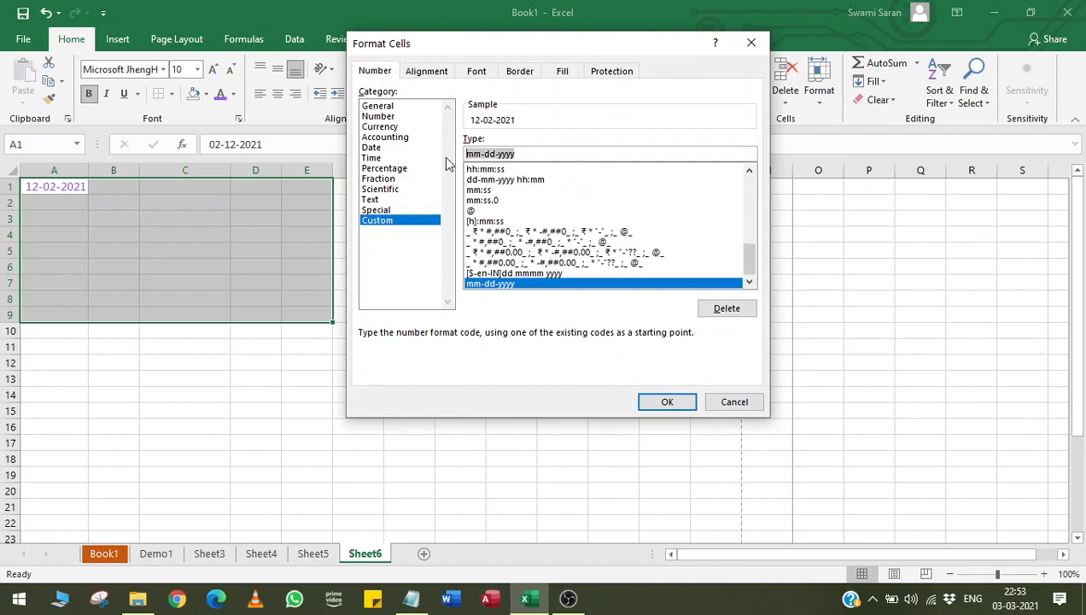
{"action": "type", "text": "dd-"}
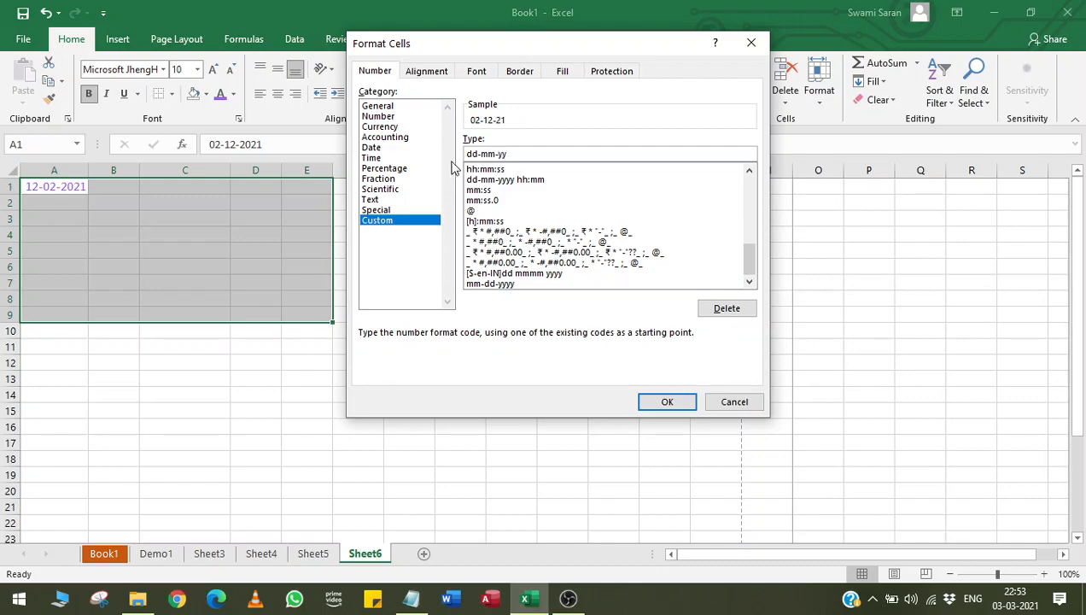
{"action": "left_click", "coordinate": [662, 406]}
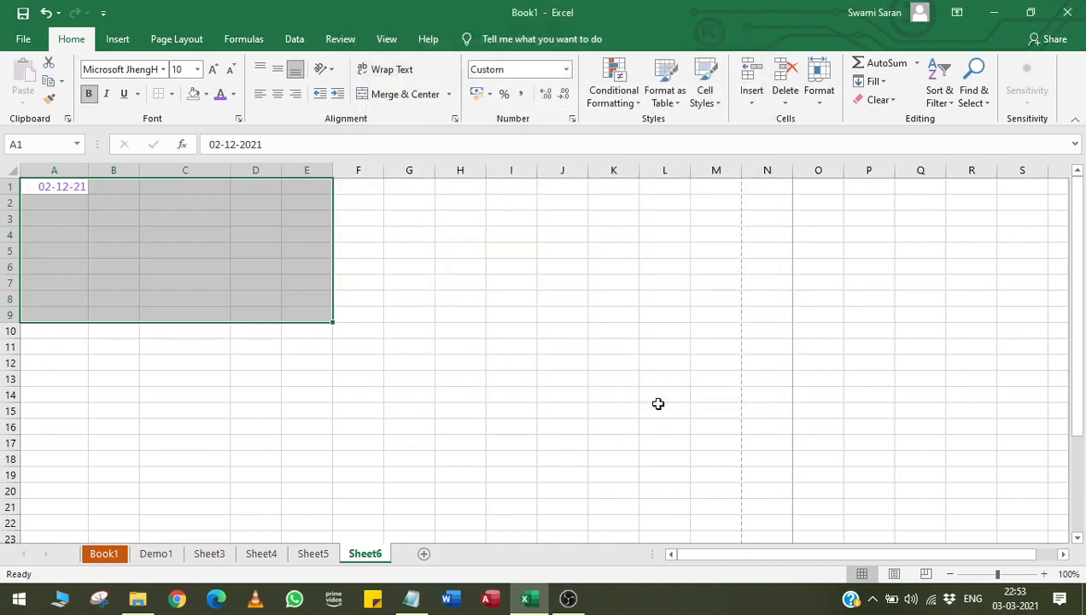
Try the General number format on cells A1:E9 and replace it with Short Date
{"action": "left_click", "coordinate": [565, 70]}
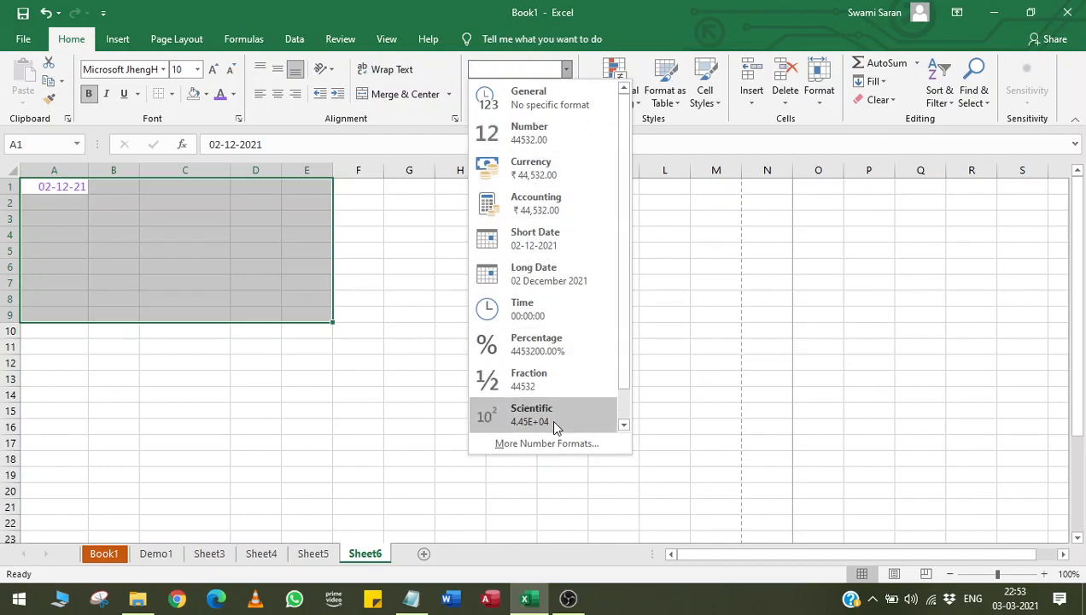
{"action": "left_click", "coordinate": [548, 444]}
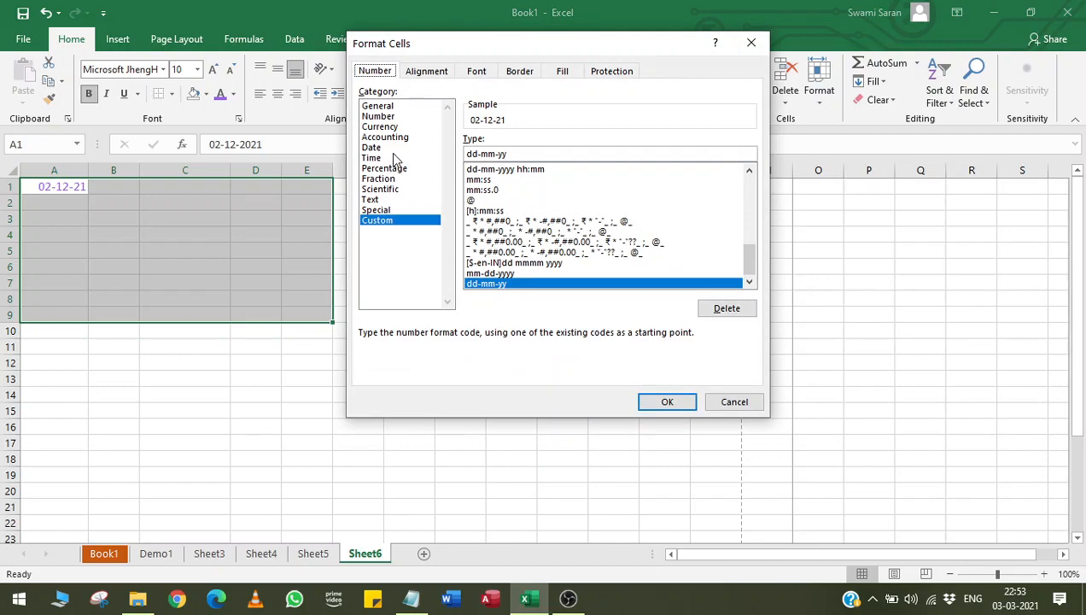
{"action": "left_click", "coordinate": [393, 107]}
{"action": "left_click", "coordinate": [651, 402]}
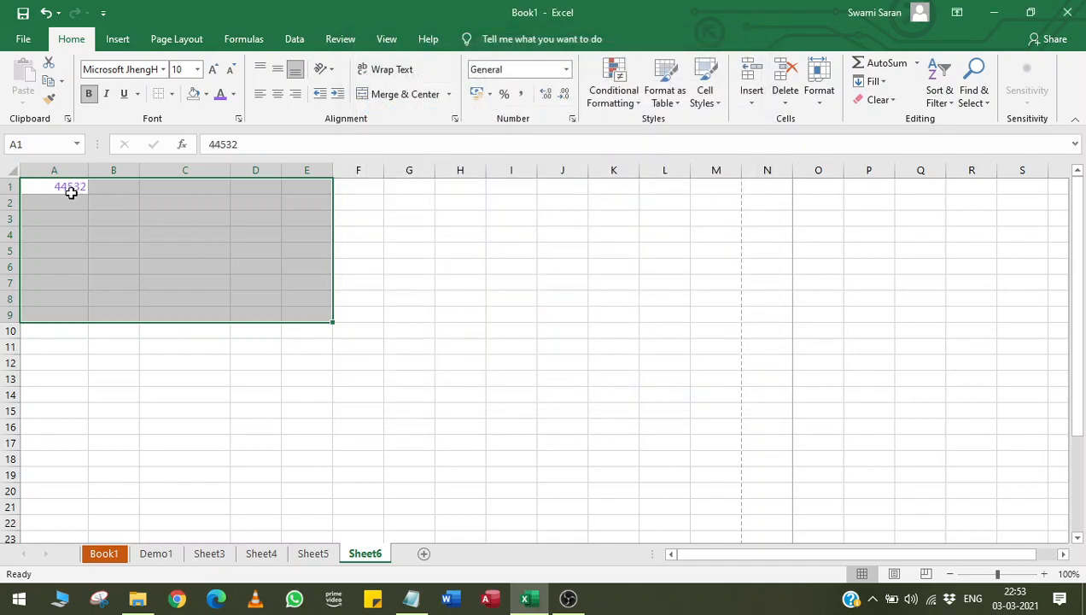
{"action": "left_click", "coordinate": [567, 71]}
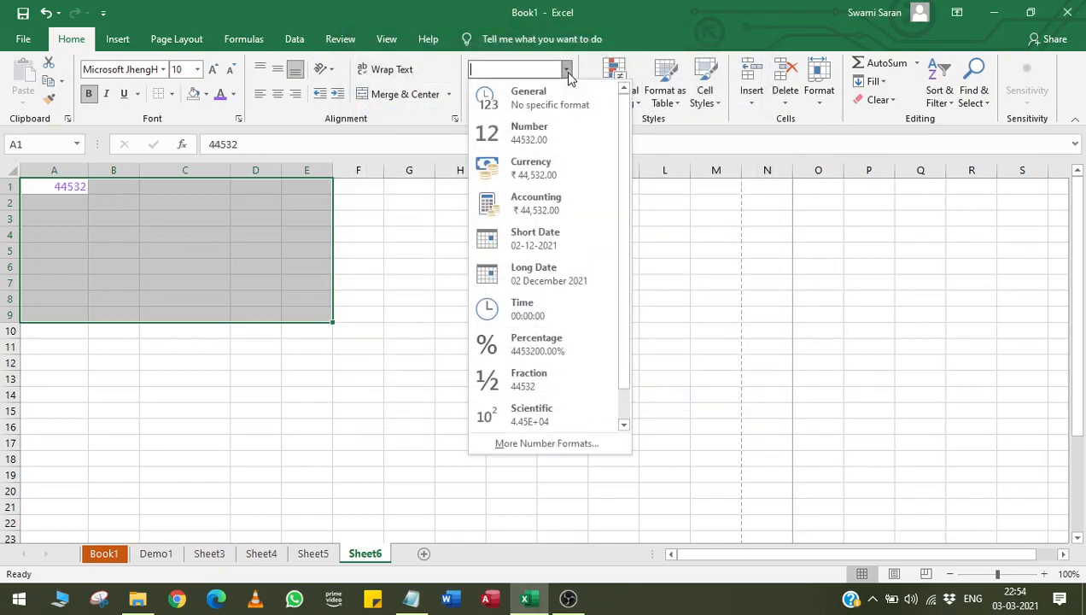
{"action": "left_click", "coordinate": [533, 241]}
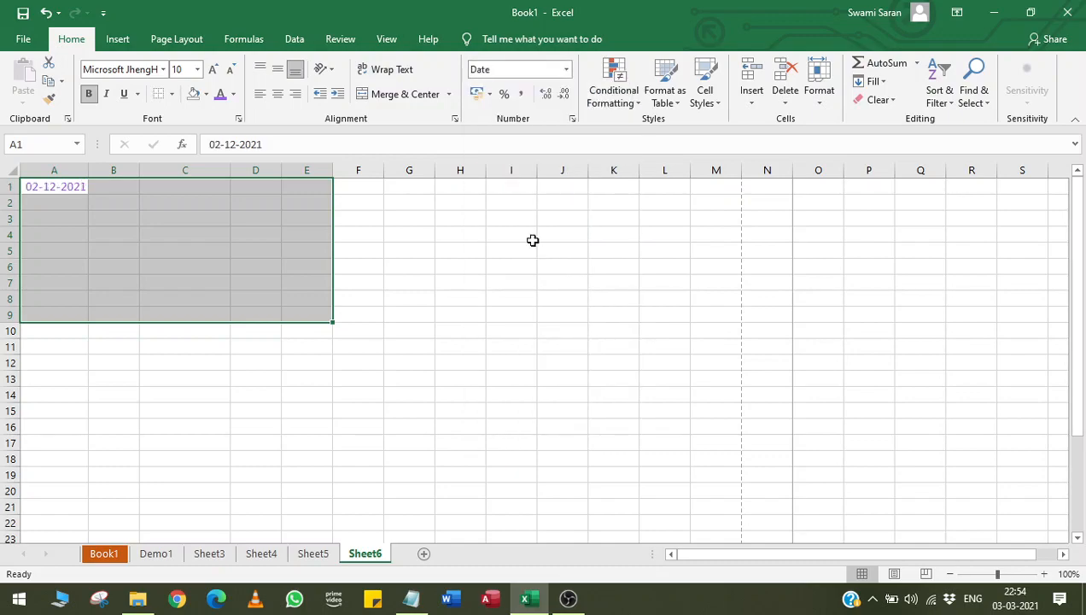
Apply the Number format to cells A1:E9 and reduce it to no decimal places
{"action": "left_click", "coordinate": [562, 70]}
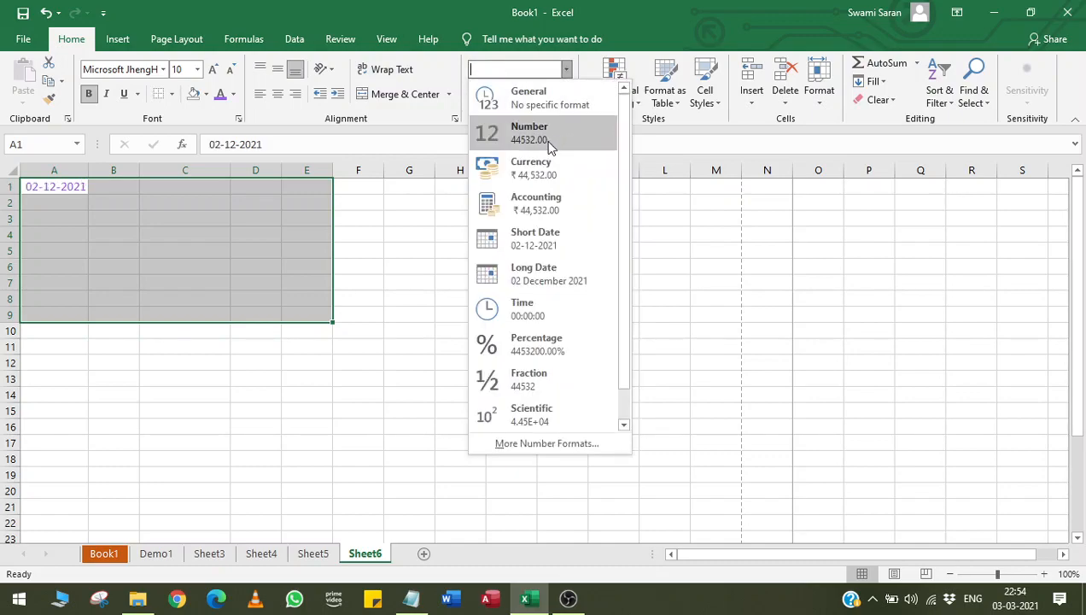
{"action": "left_click", "coordinate": [531, 140]}
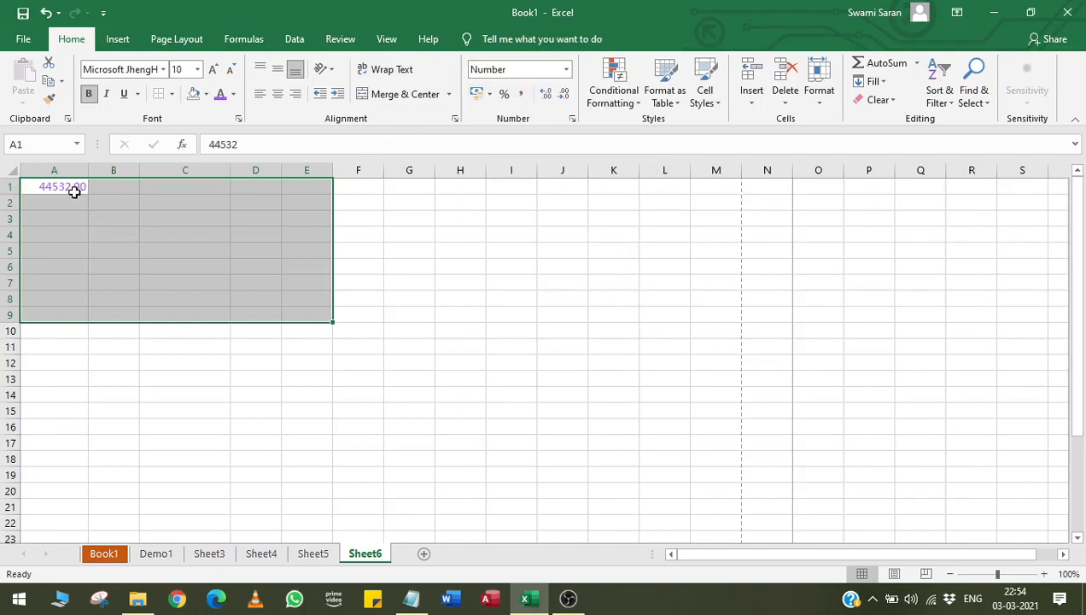
{"action": "left_click", "coordinate": [565, 95]}
{"action": "left_click", "coordinate": [565, 95]}
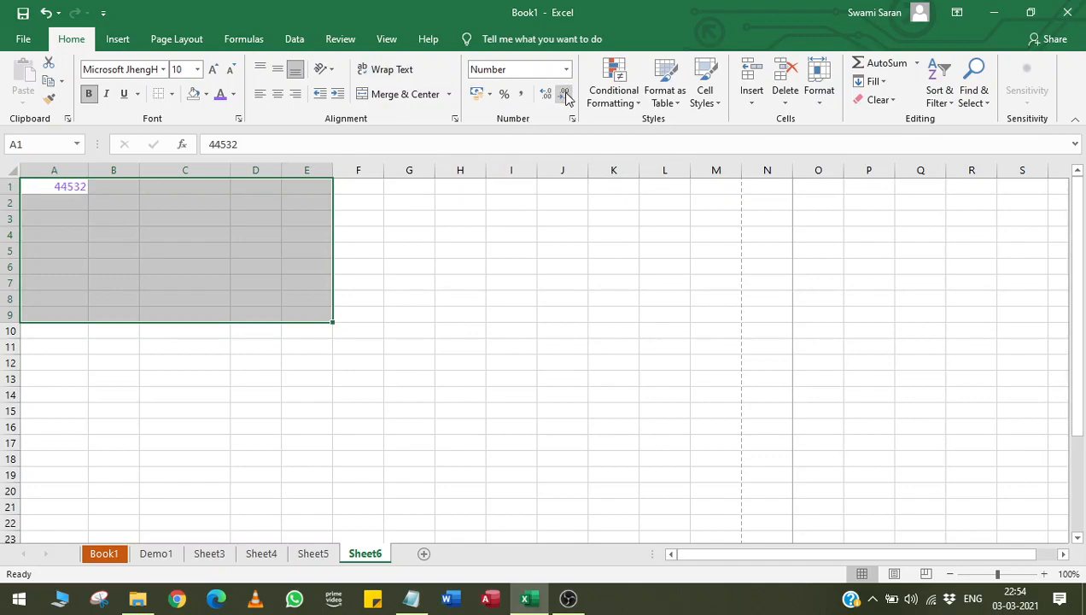
Increase and decrease the decimal places of cells A1:E9 several times, ending with one decimal place
{"action": "left_click", "coordinate": [546, 95]}
{"action": "left_click", "coordinate": [547, 95]}
{"action": "left_click", "coordinate": [547, 94]}
{"action": "left_click", "coordinate": [547, 95]}
{"action": "left_click", "coordinate": [547, 95]}
{"action": "left_click", "coordinate": [547, 95]}
{"action": "left_click", "coordinate": [565, 95]}
{"action": "left_click", "coordinate": [565, 94]}
{"action": "left_click", "coordinate": [565, 95]}
{"action": "left_click", "coordinate": [565, 95]}
{"action": "left_click", "coordinate": [565, 95]}
{"action": "left_click", "coordinate": [565, 95]}
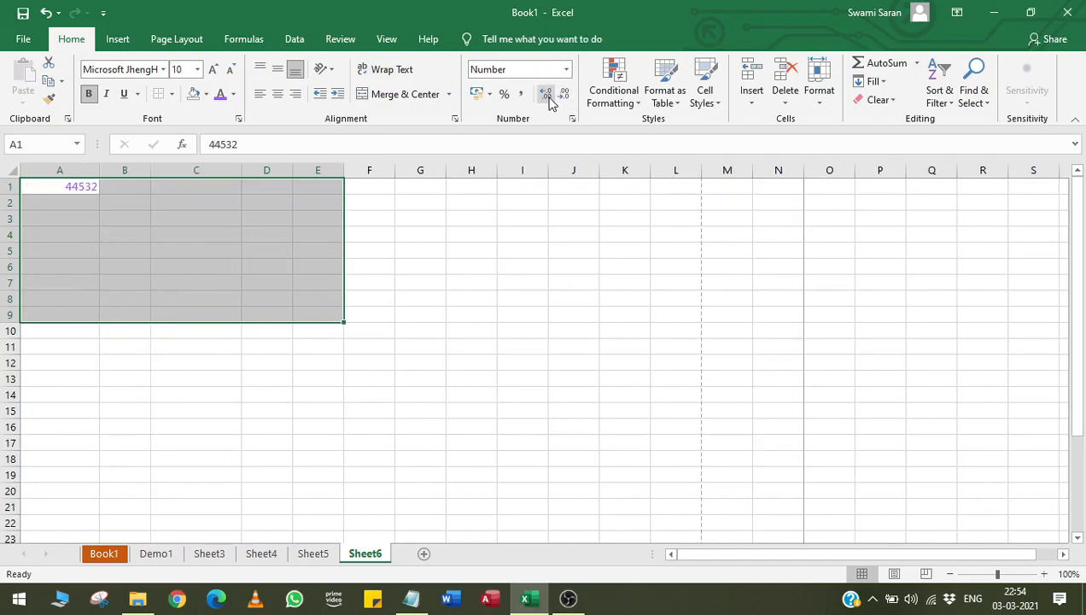
{"action": "left_click", "coordinate": [547, 95]}
{"action": "left_click", "coordinate": [546, 95]}
{"action": "left_click", "coordinate": [546, 95]}
{"action": "left_click", "coordinate": [547, 95]}
{"action": "left_click", "coordinate": [546, 95]}
{"action": "left_click", "coordinate": [563, 97]}
{"action": "left_click", "coordinate": [563, 96]}
{"action": "left_click", "coordinate": [564, 96]}
{"action": "left_click", "coordinate": [564, 97]}
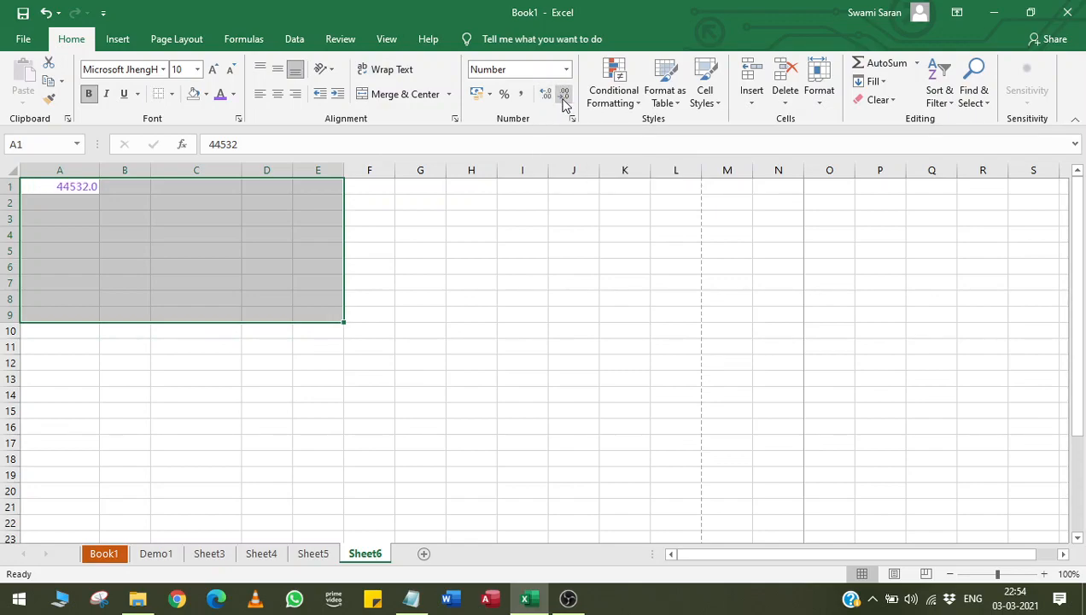
Try the Comma Style and the Percent Style on cells A1:E9
{"action": "left_click", "coordinate": [521, 94]}
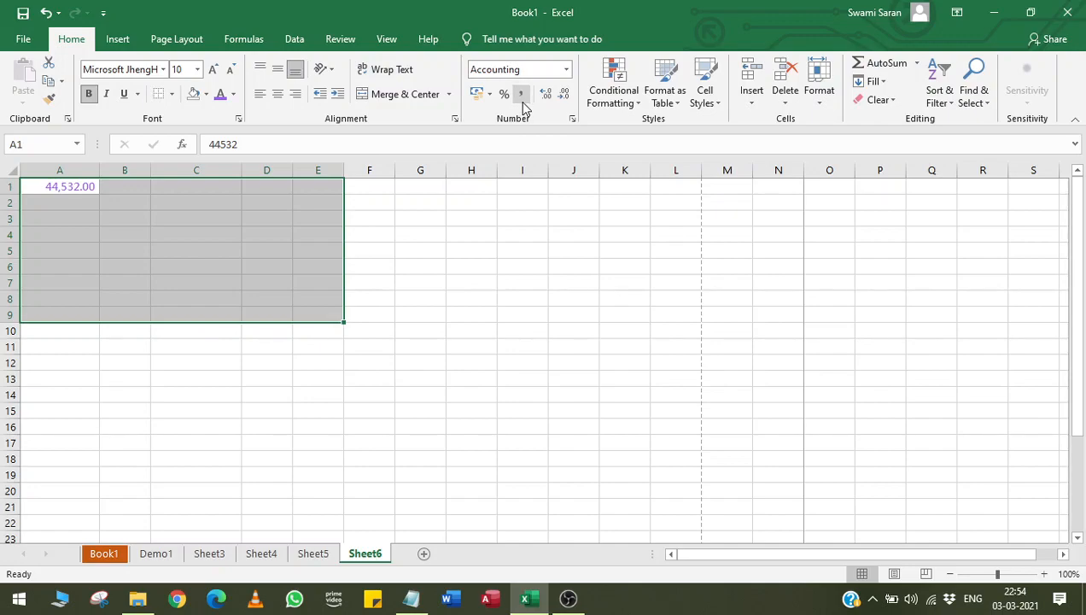
{"action": "left_click", "coordinate": [504, 96]}
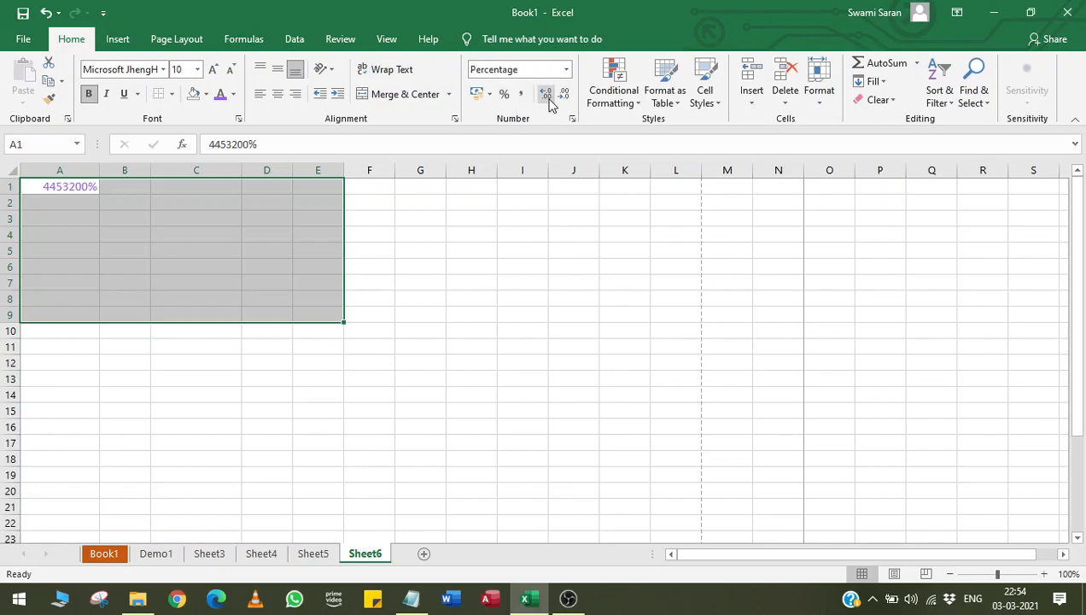
Set cells A1:E9 back to the Number format with zero decimal places
{"action": "left_click", "coordinate": [566, 69]}
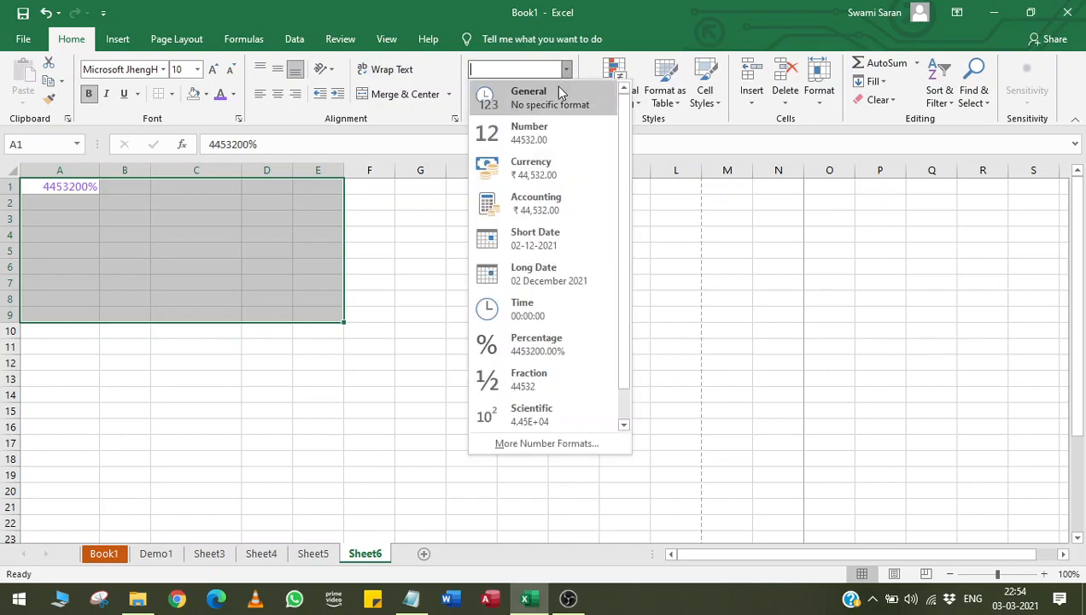
{"action": "left_click", "coordinate": [543, 136]}
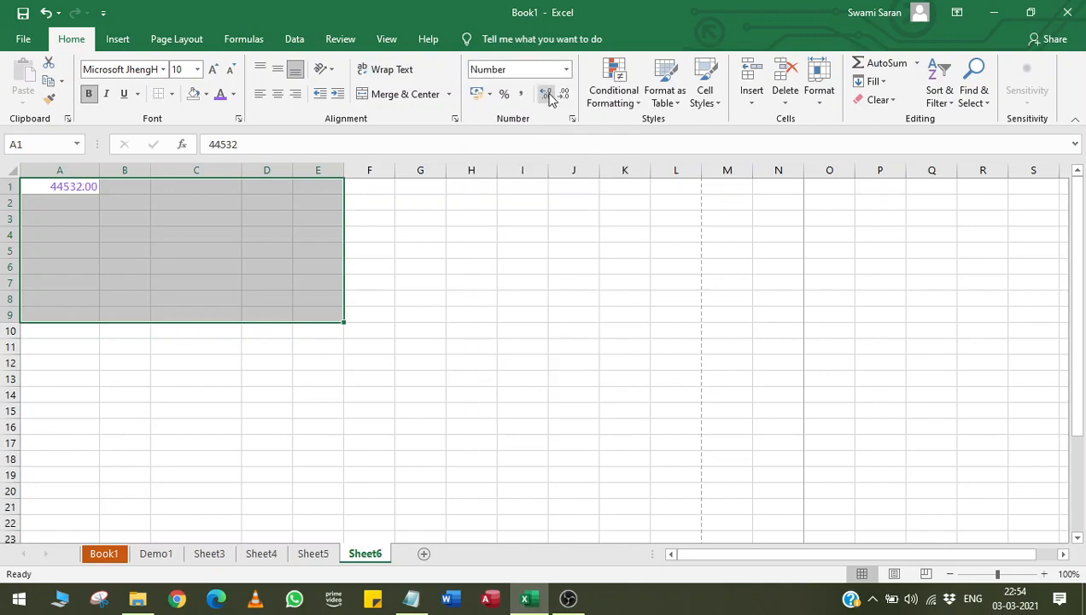
{"action": "double_click", "coordinate": [562, 98]}
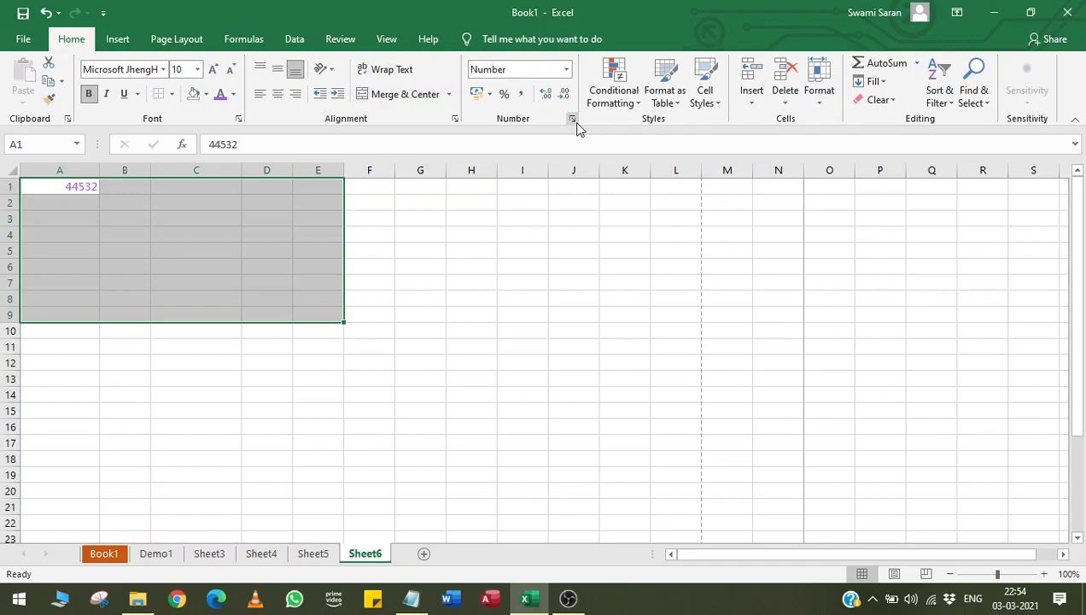
View the Clipboard pane and close it
{"action": "left_click", "coordinate": [67, 122]}
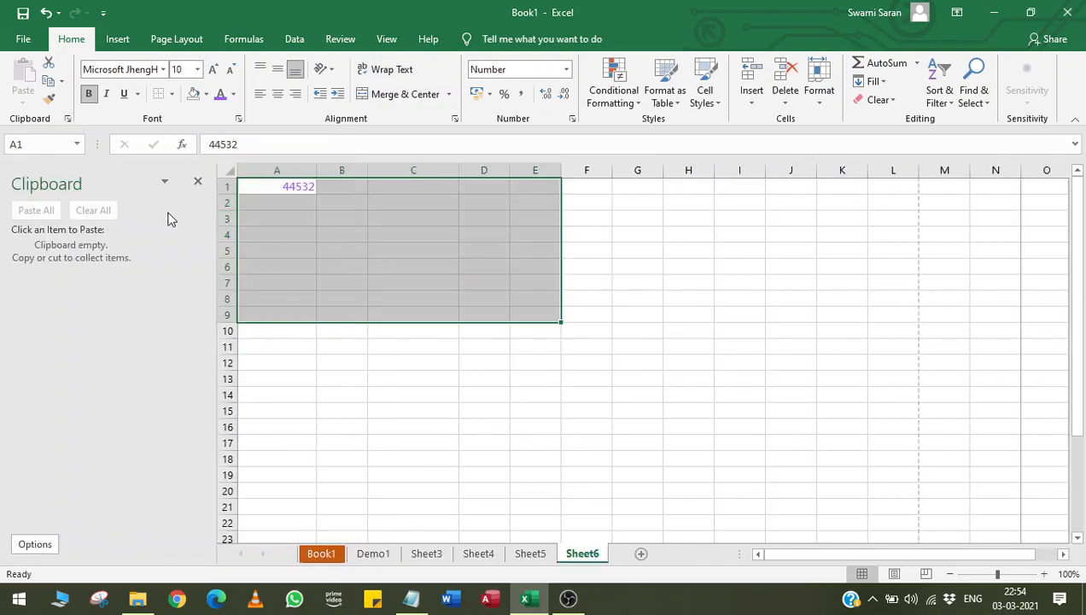
{"action": "left_click", "coordinate": [197, 184]}
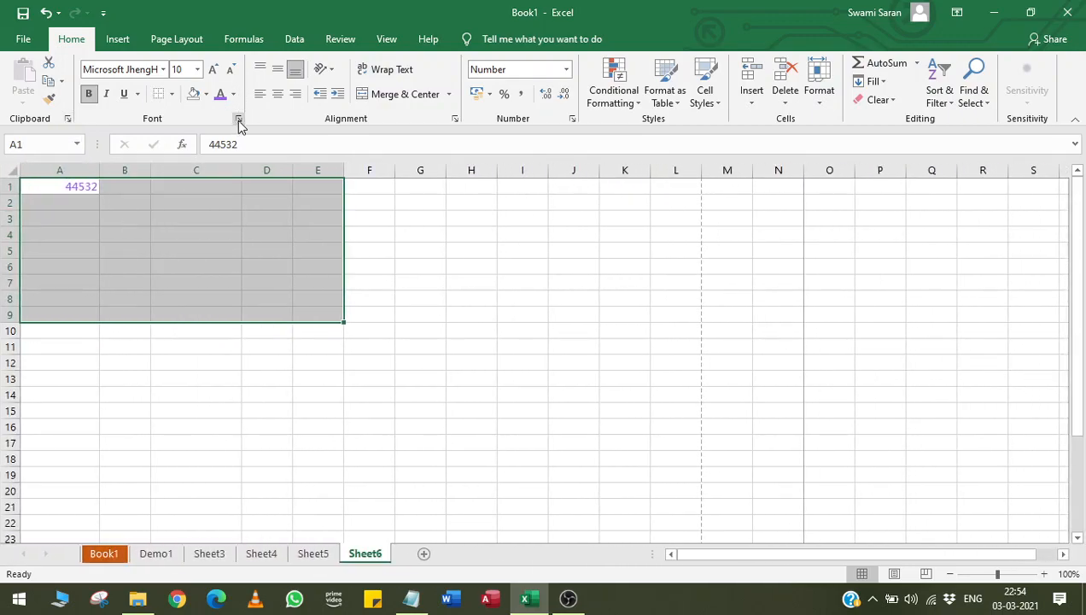
Apply the strikethrough font effect to cells A1:E9, remove it again and deselect the range
{"action": "left_click", "coordinate": [238, 119]}
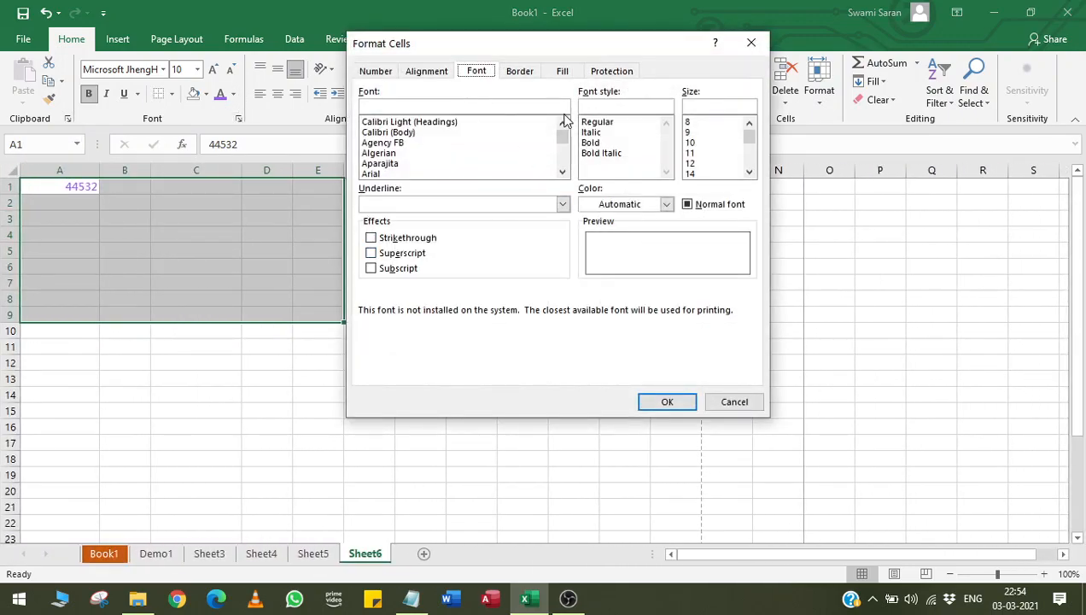
{"action": "left_click", "coordinate": [381, 240]}
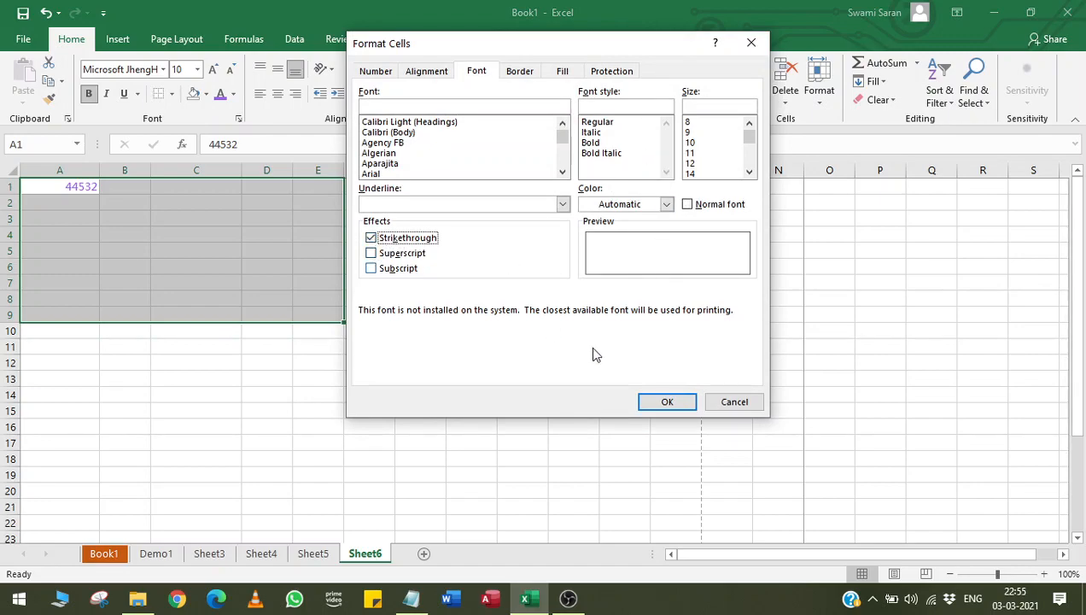
{"action": "left_click", "coordinate": [665, 400]}
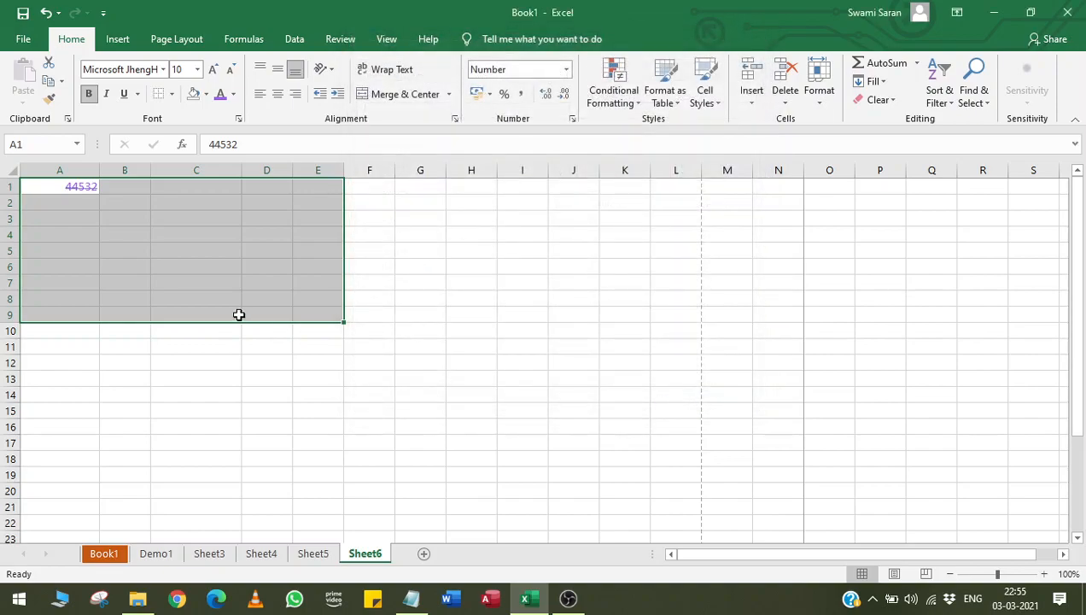
{"action": "left_click", "coordinate": [238, 118]}
{"action": "left_click", "coordinate": [371, 239]}
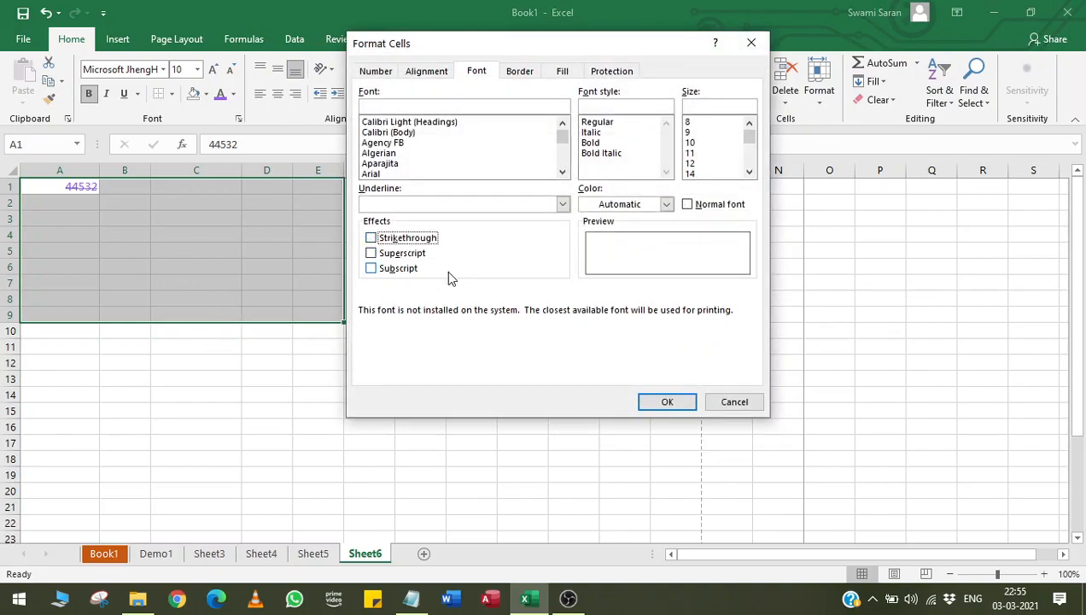
{"action": "left_click", "coordinate": [666, 402]}
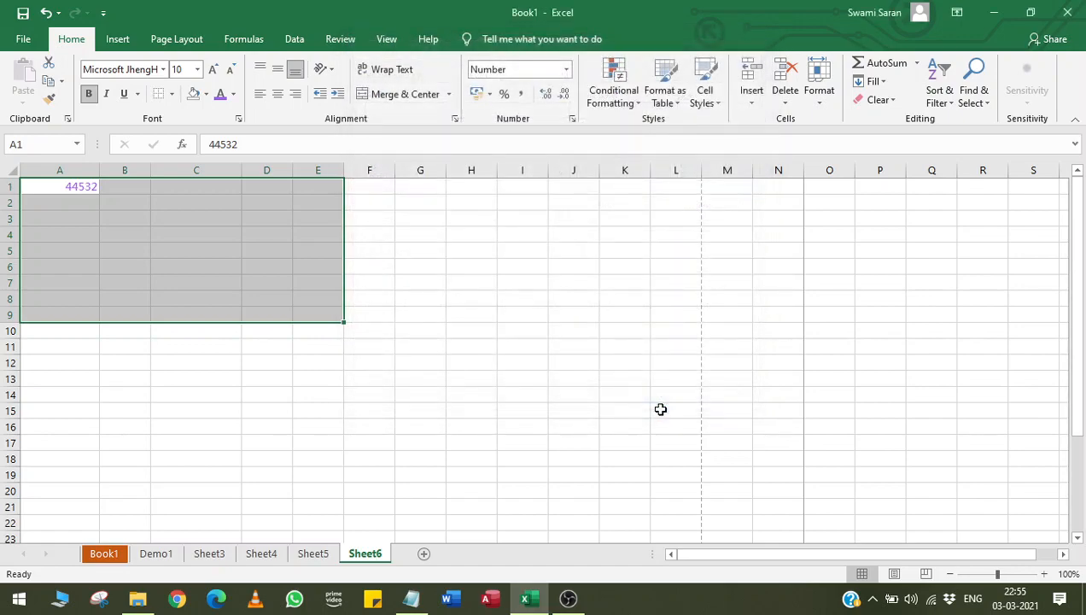
{"action": "left_click", "coordinate": [347, 319]}
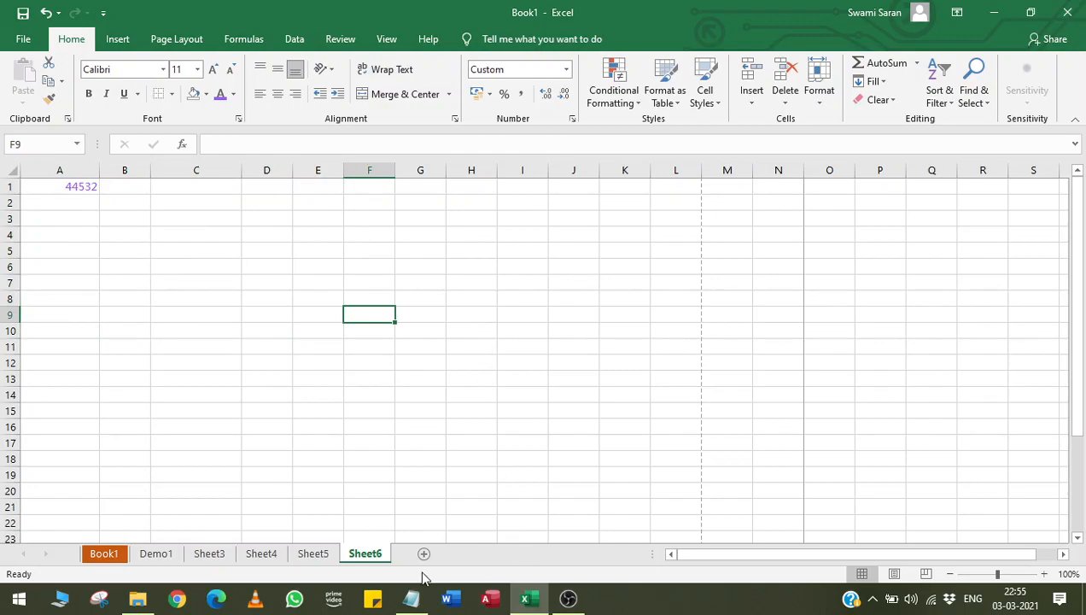
Switch to Notepad to check which topic follows Type of Number, and return to the Excel sheet
{"action": "left_click", "coordinate": [411, 598]}
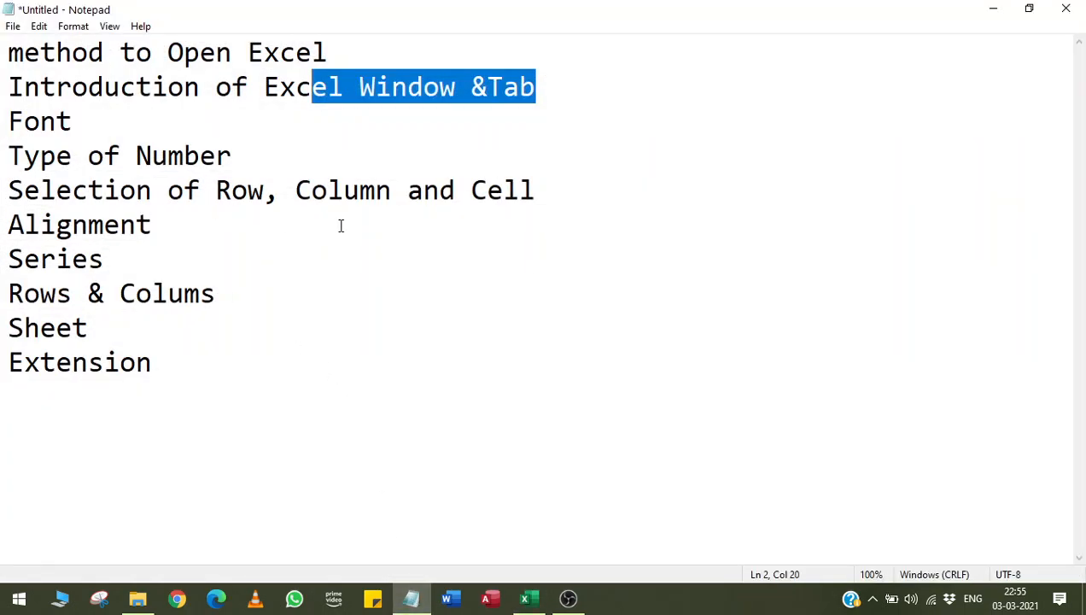
{"action": "left_click", "coordinate": [993, 12]}
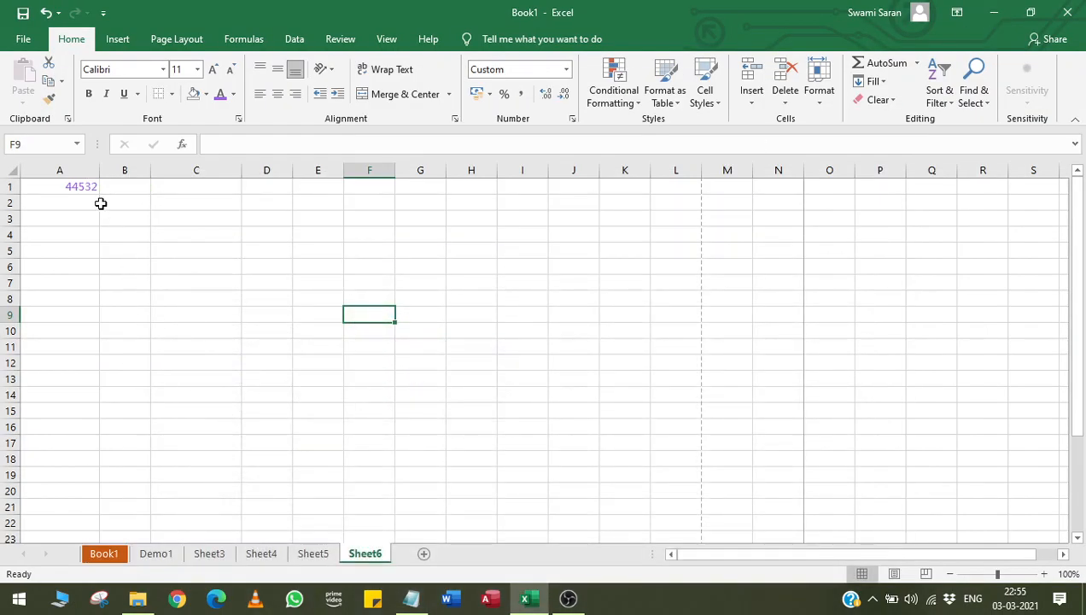
Select in turn cell A1, the range A1:E1, the whole of row 1, column A and column B
{"action": "left_click", "coordinate": [77, 190]}
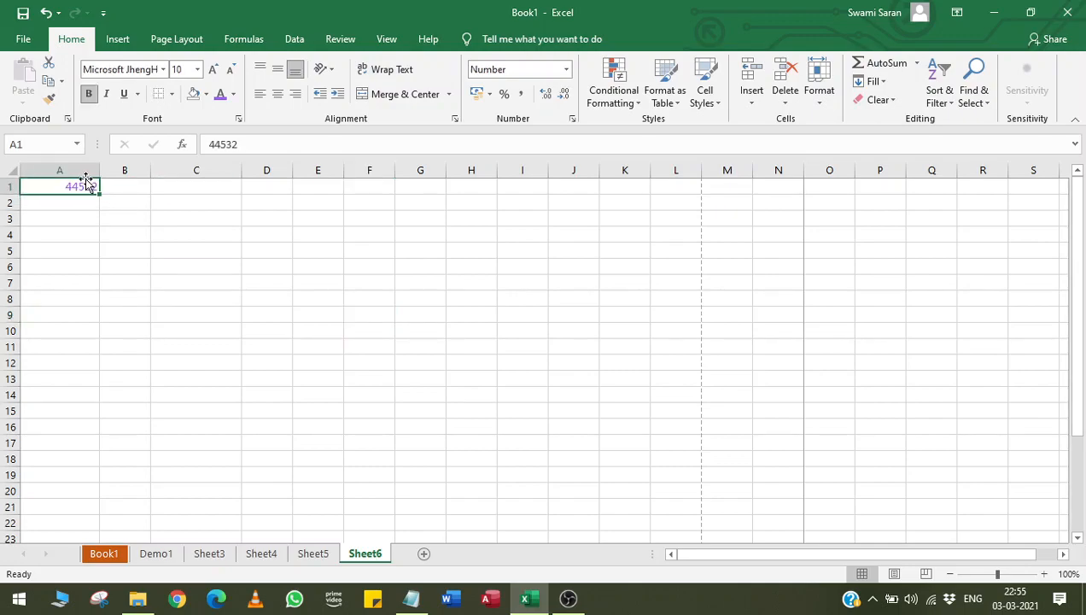
{"action": "left_click_drag", "start_coordinate": [86, 189], "coordinate": [333, 183]}
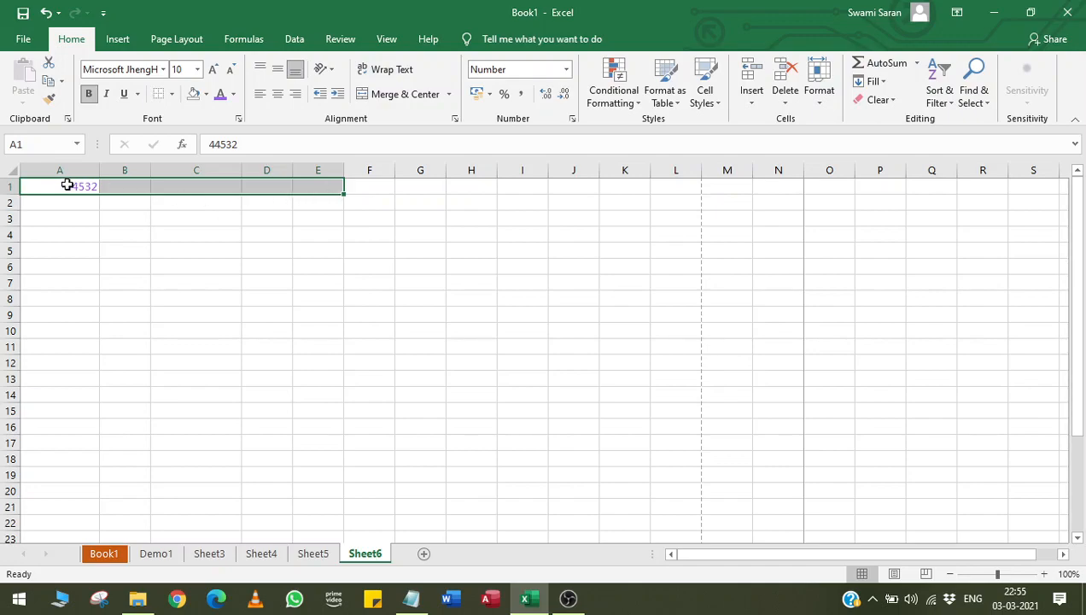
{"action": "left_click", "coordinate": [5, 186]}
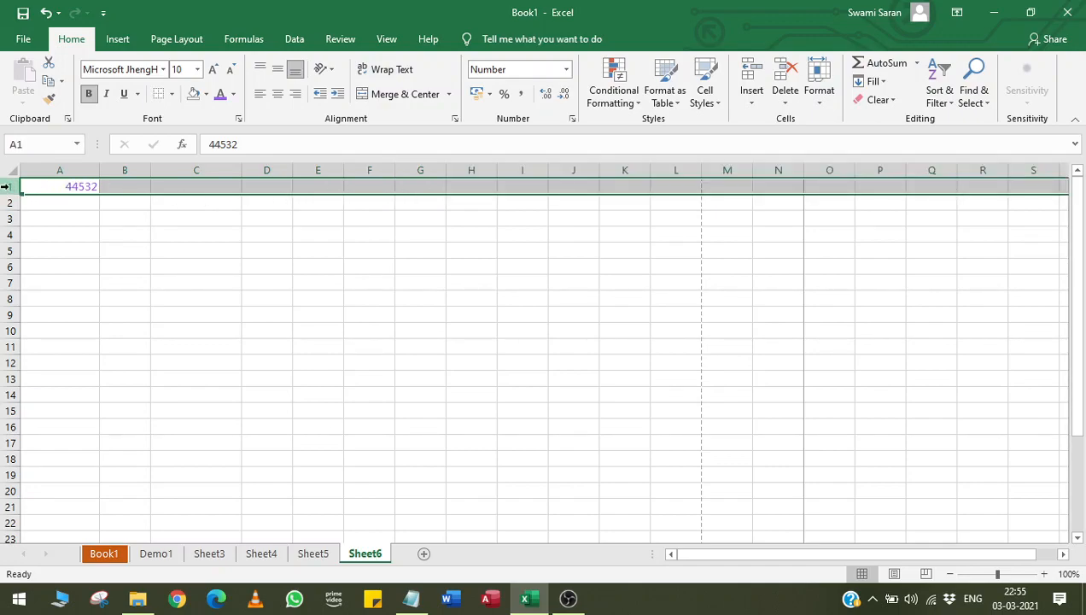
{"action": "left_click", "coordinate": [51, 170]}
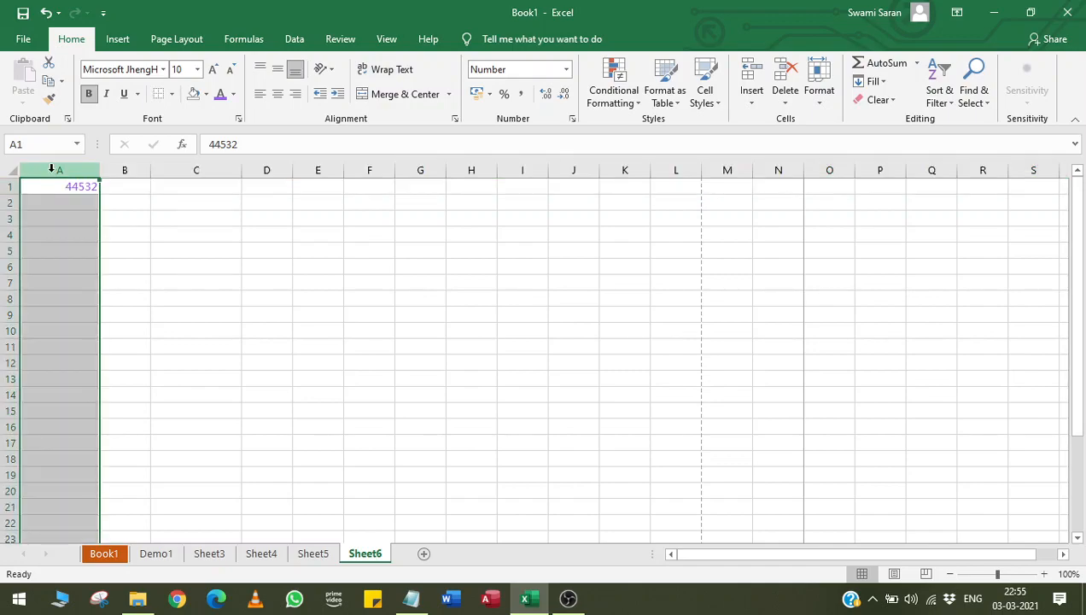
{"action": "left_click", "coordinate": [120, 171]}
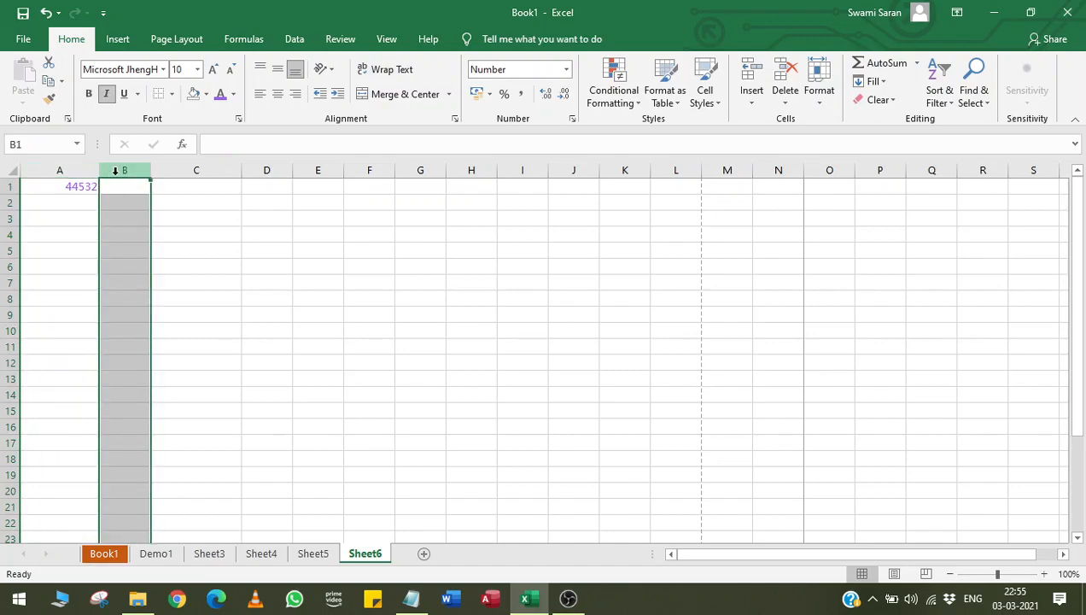
Select columns A to F, rows 1 to 12, and finally the cell range C7:E13
{"action": "left_click_drag", "start_coordinate": [82, 171], "coordinate": [358, 171]}
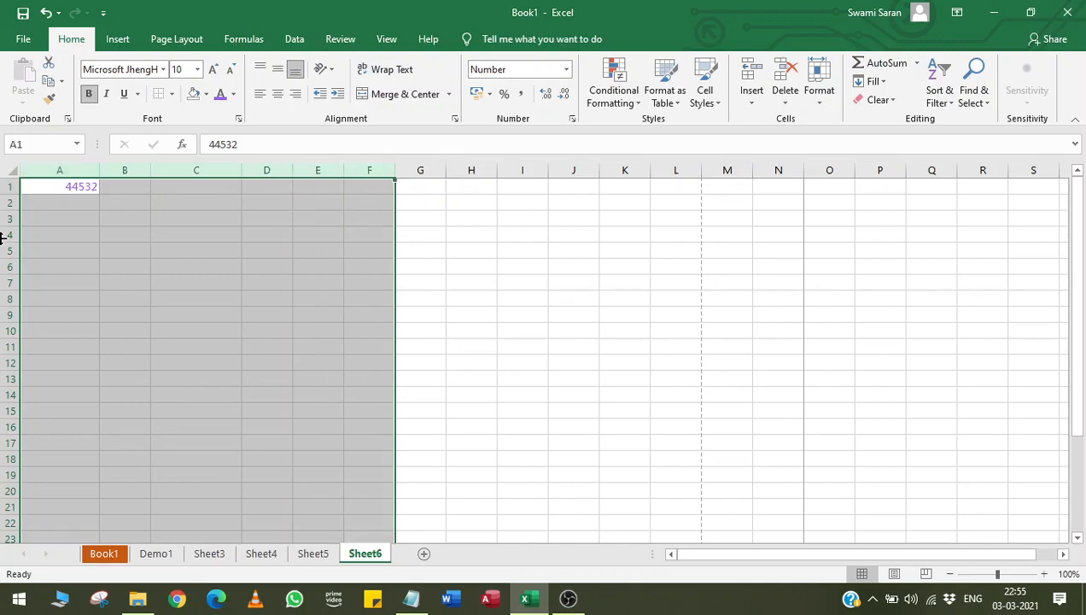
{"action": "left_click_drag", "start_coordinate": [11, 186], "coordinate": [11, 357]}
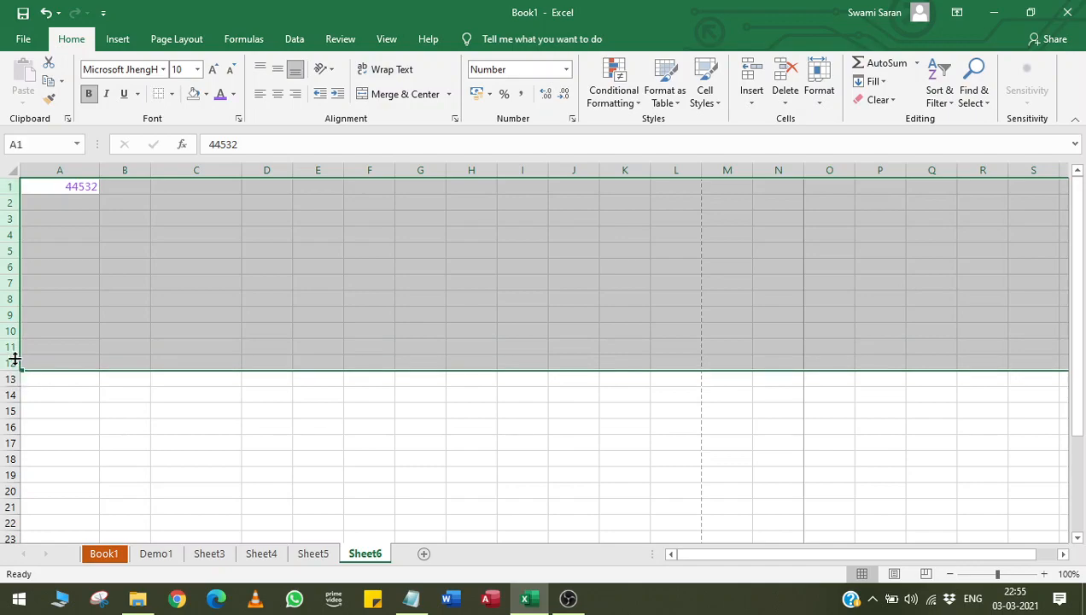
{"action": "left_click_drag", "start_coordinate": [223, 282], "coordinate": [303, 385]}
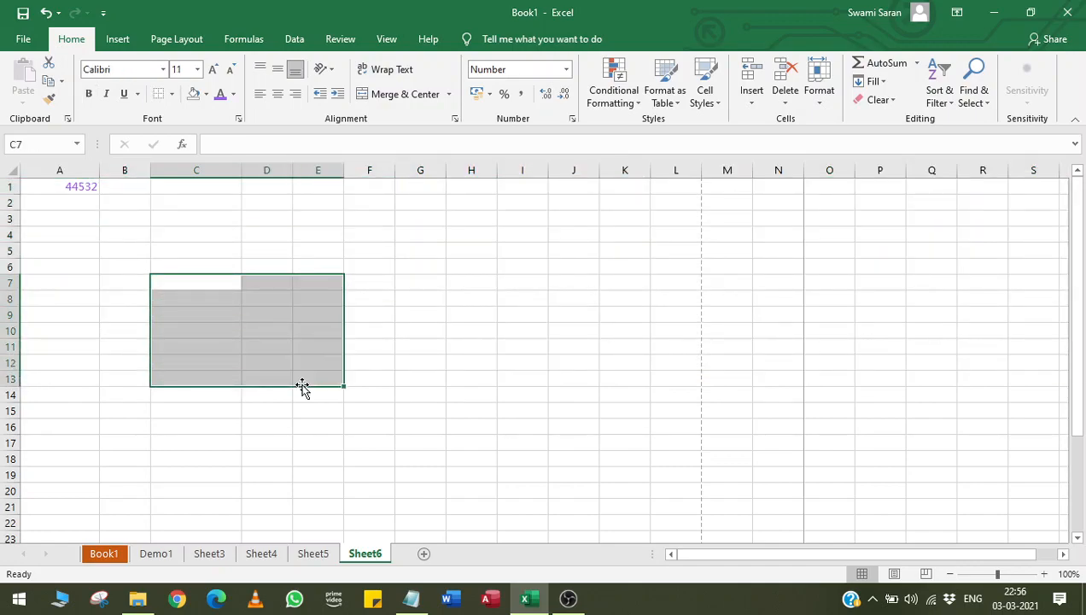
Check the topic list in Notepad for what follows row, column and cell selection, and return to Excel
{"action": "mouse_move", "coordinate": [568, 598]}
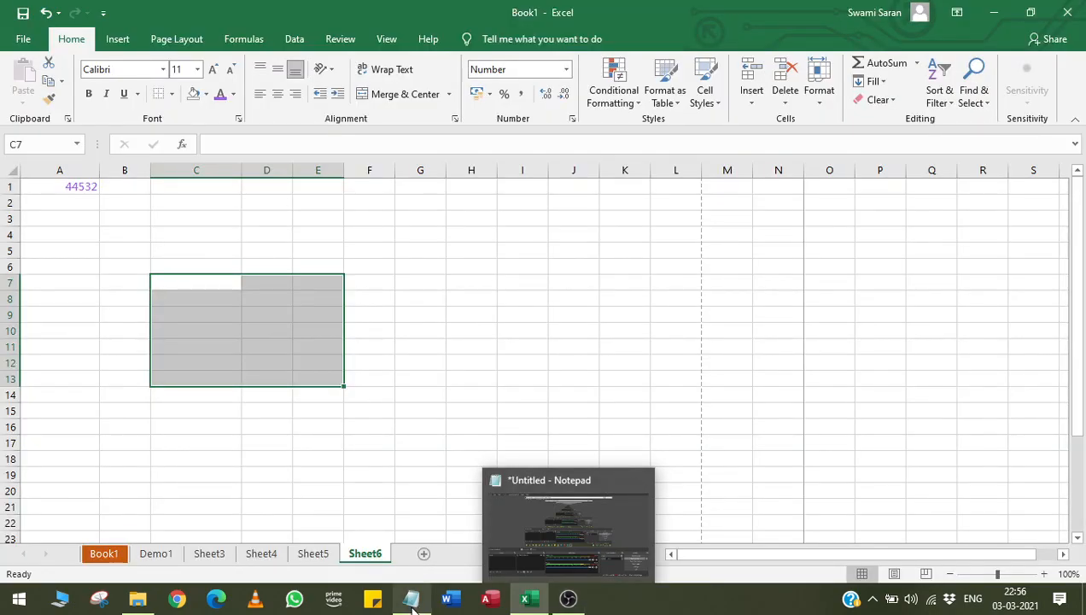
{"action": "left_click", "coordinate": [412, 598]}
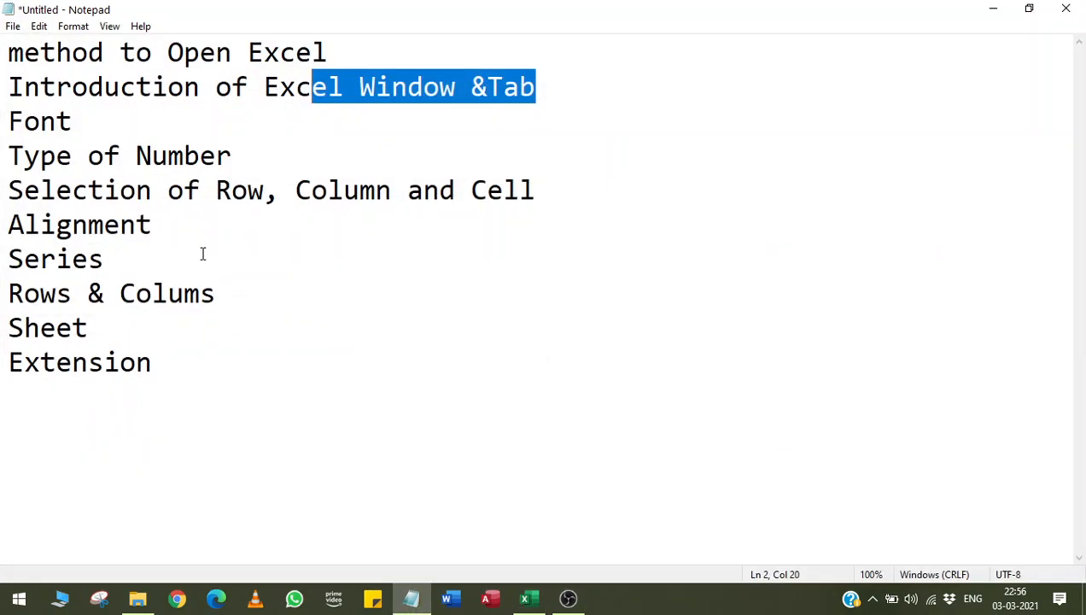
{"action": "left_click", "coordinate": [990, 15]}
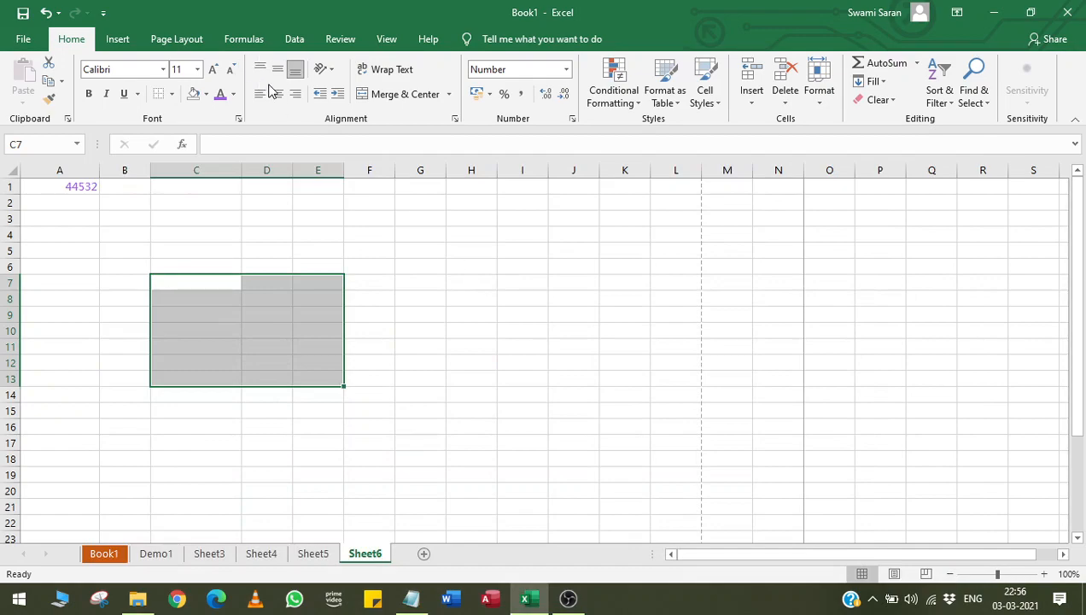
Set the text orientation of the selected range C7:E13 to 90 degrees
{"action": "left_click", "coordinate": [335, 72]}
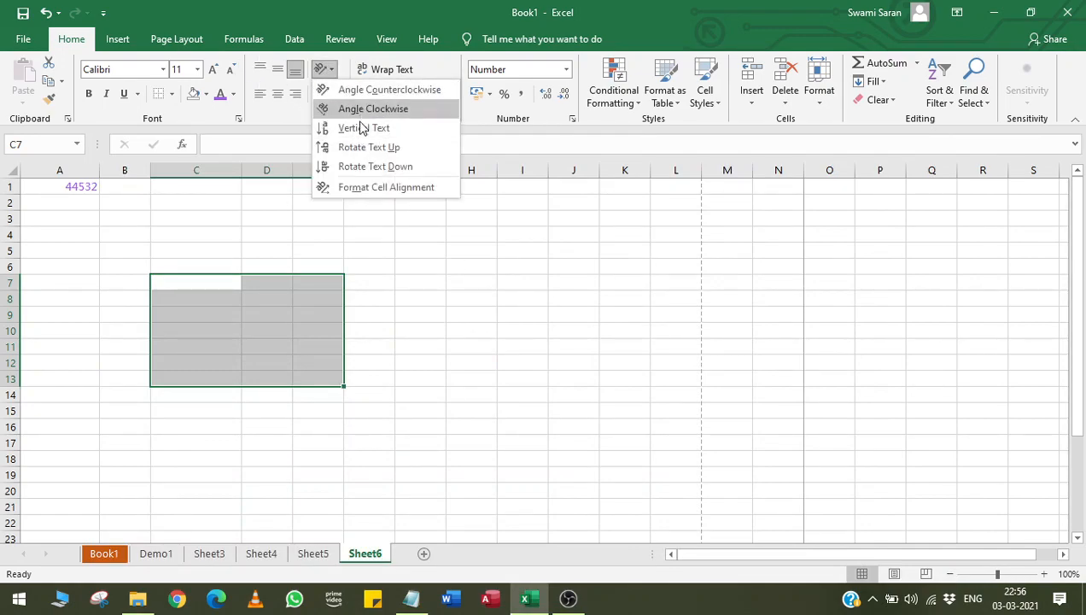
{"action": "left_click", "coordinate": [284, 117]}
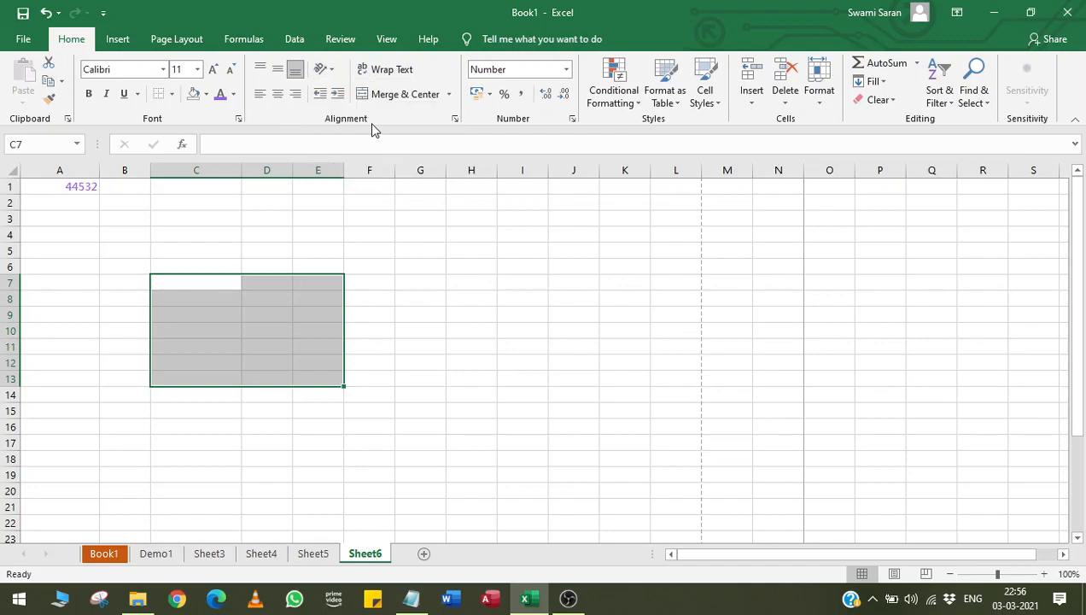
{"action": "left_click", "coordinate": [454, 118]}
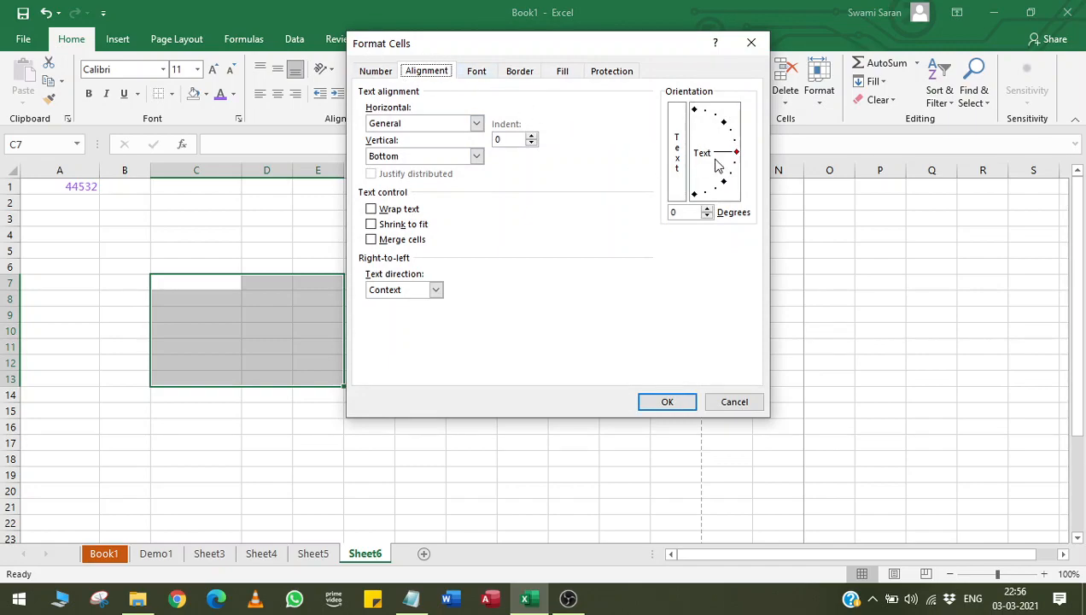
{"action": "left_click_drag", "start_coordinate": [722, 158], "coordinate": [697, 130]}
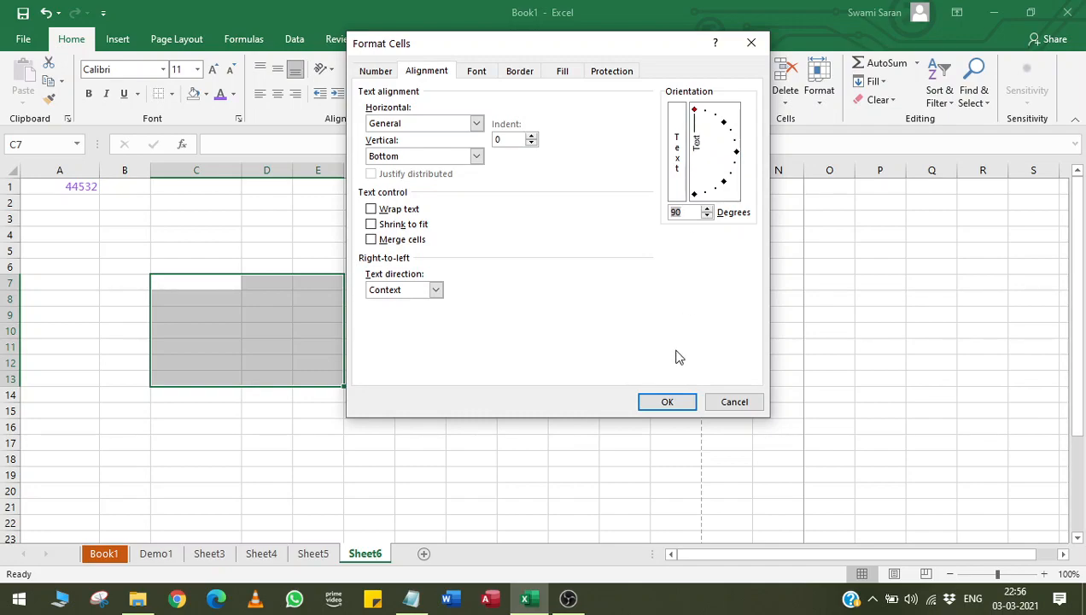
{"action": "left_click", "coordinate": [667, 402]}
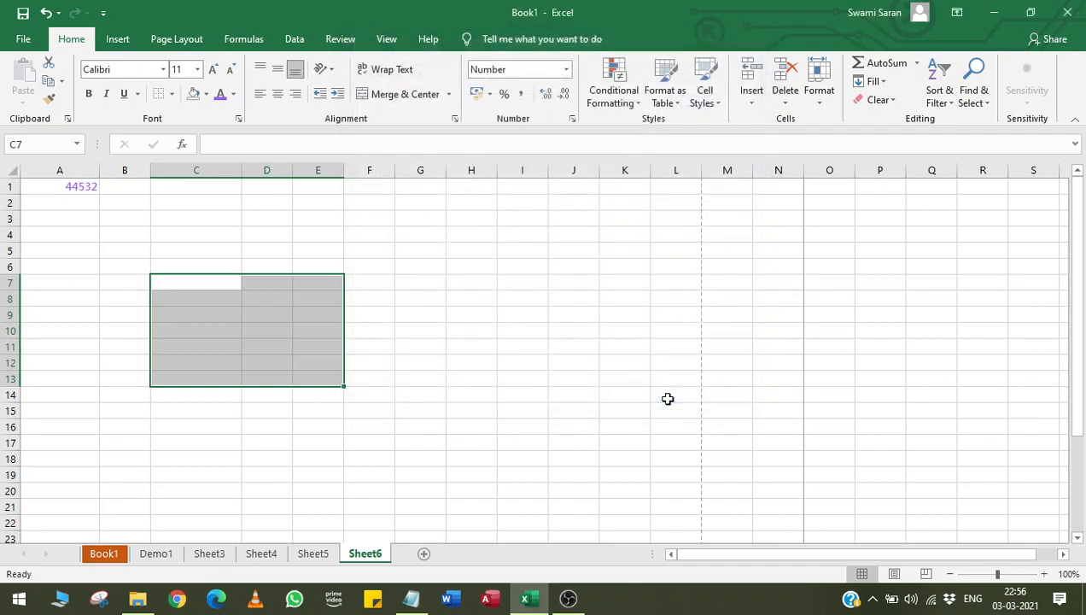
Enter the sample text ffgg in cell C7 and bbnn in cell D7
{"action": "left_click", "coordinate": [201, 288]}
{"action": "type", "text": "ffgg"}
{"action": "key", "text": "Return"}
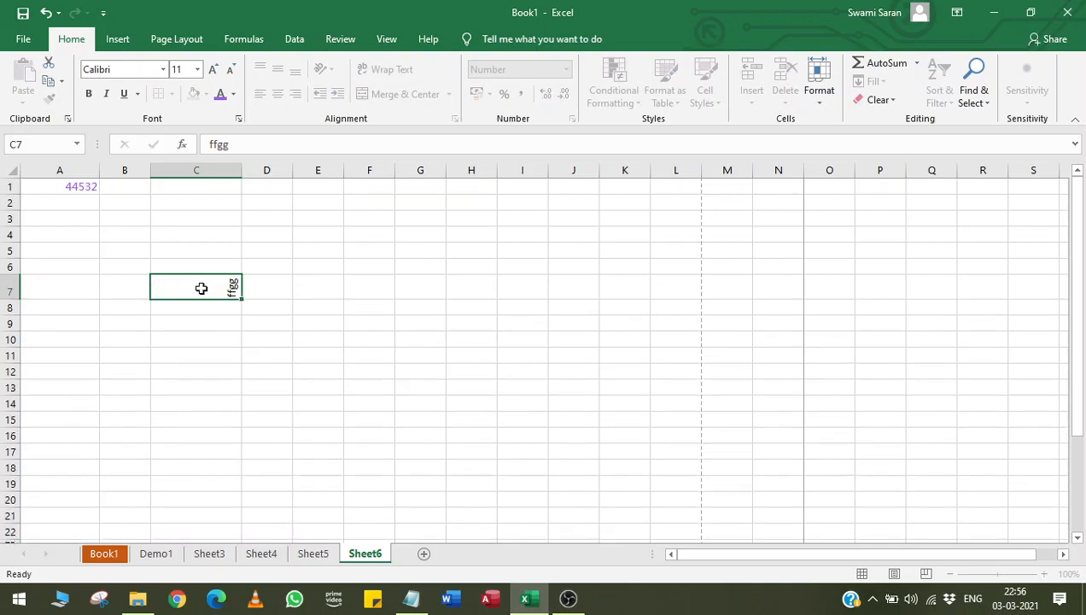
{"action": "left_click", "coordinate": [278, 279]}
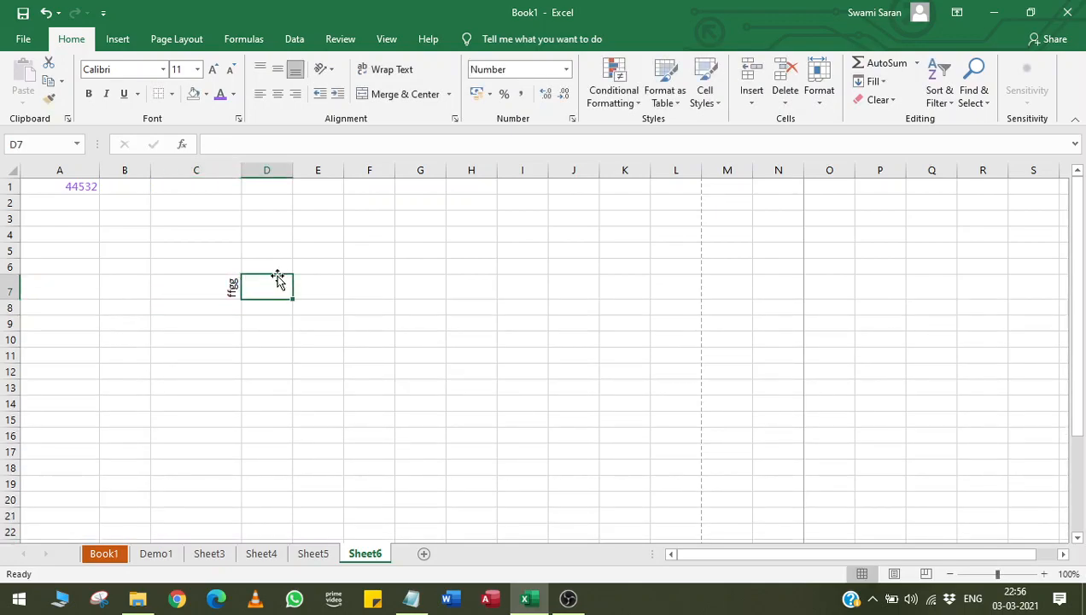
{"action": "type", "text": "bbnm"}
{"action": "key", "text": "Return"}
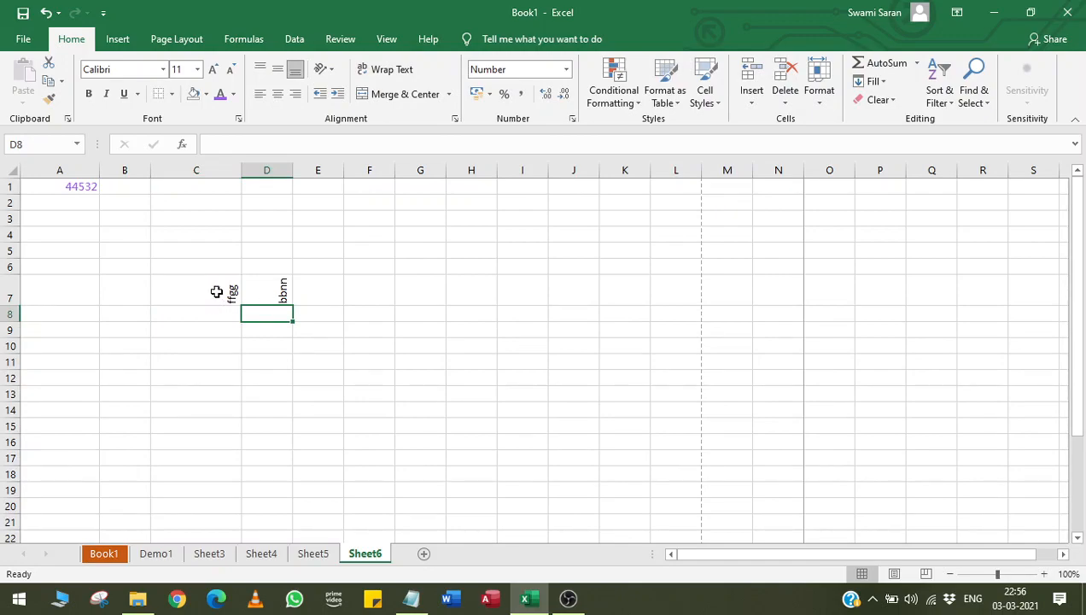
Set the range C7:F12 to Center vertical alignment with a text orientation of 0 degrees
{"action": "left_click", "coordinate": [454, 118]}
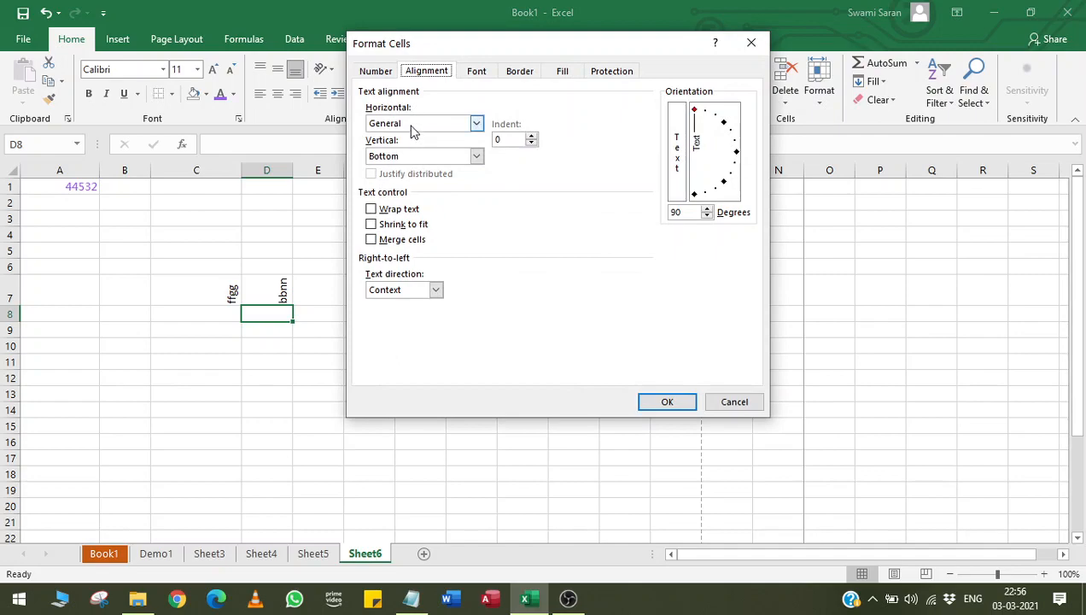
{"action": "left_click", "coordinate": [733, 402]}
{"action": "left_click_drag", "start_coordinate": [216, 295], "coordinate": [369, 381]}
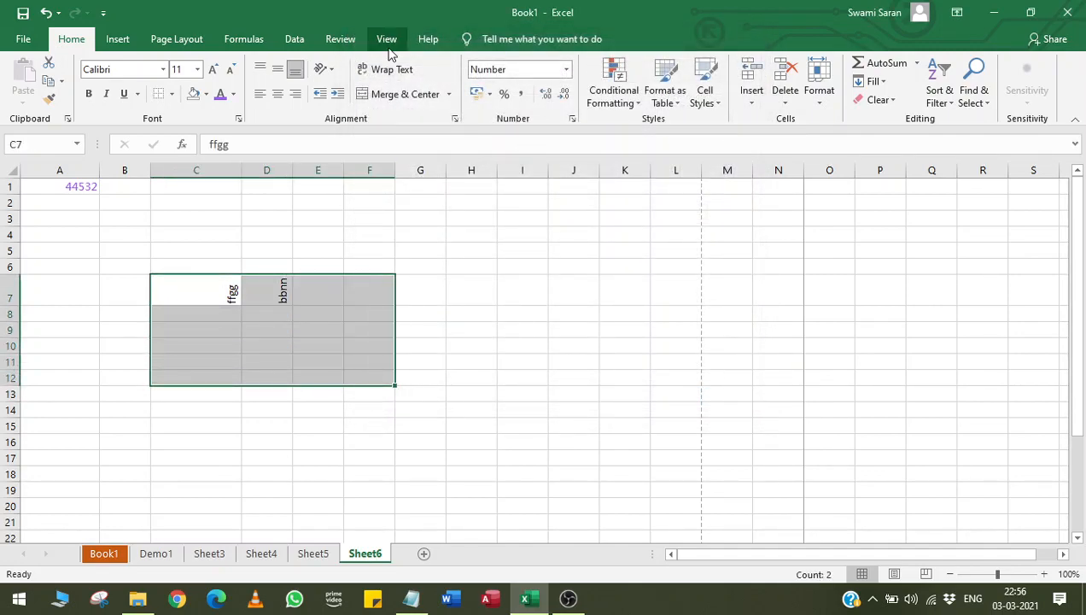
{"action": "left_click", "coordinate": [455, 120]}
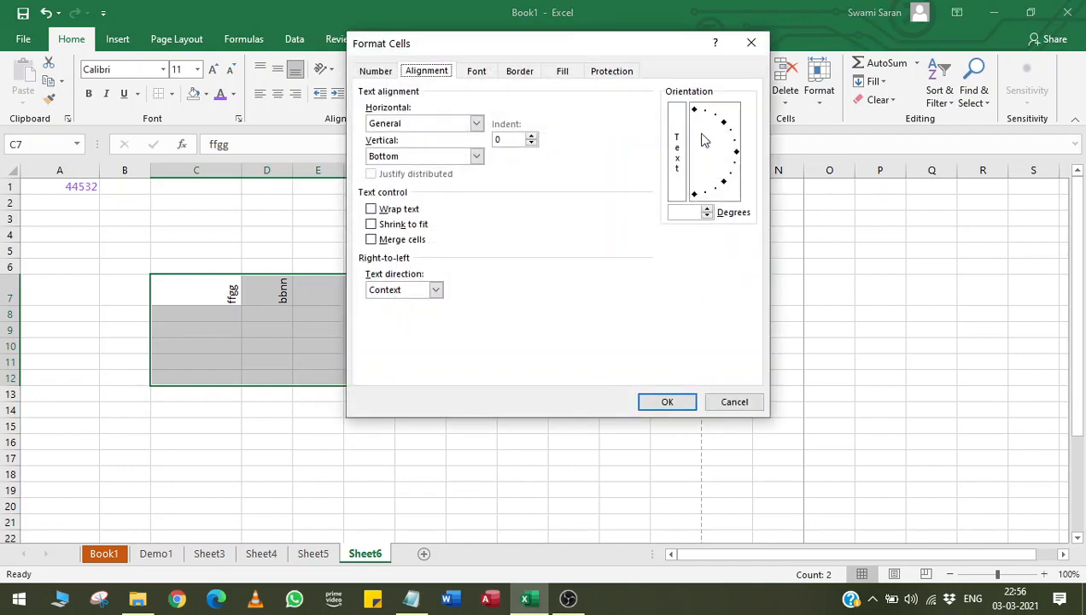
{"action": "left_click", "coordinate": [445, 158]}
{"action": "left_click", "coordinate": [431, 182]}
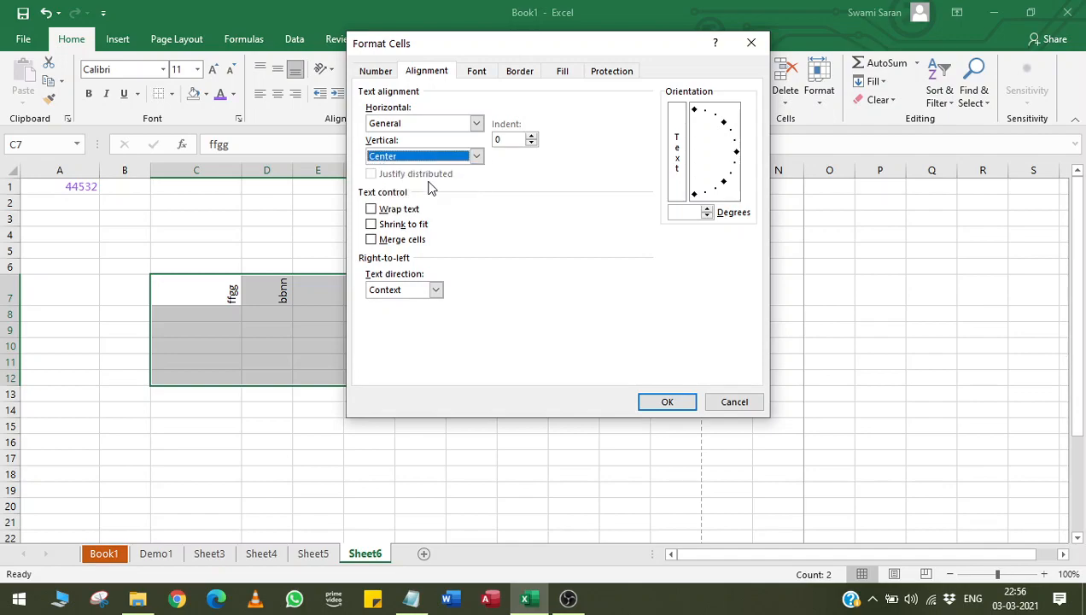
{"action": "left_click_drag", "start_coordinate": [718, 188], "coordinate": [733, 153]}
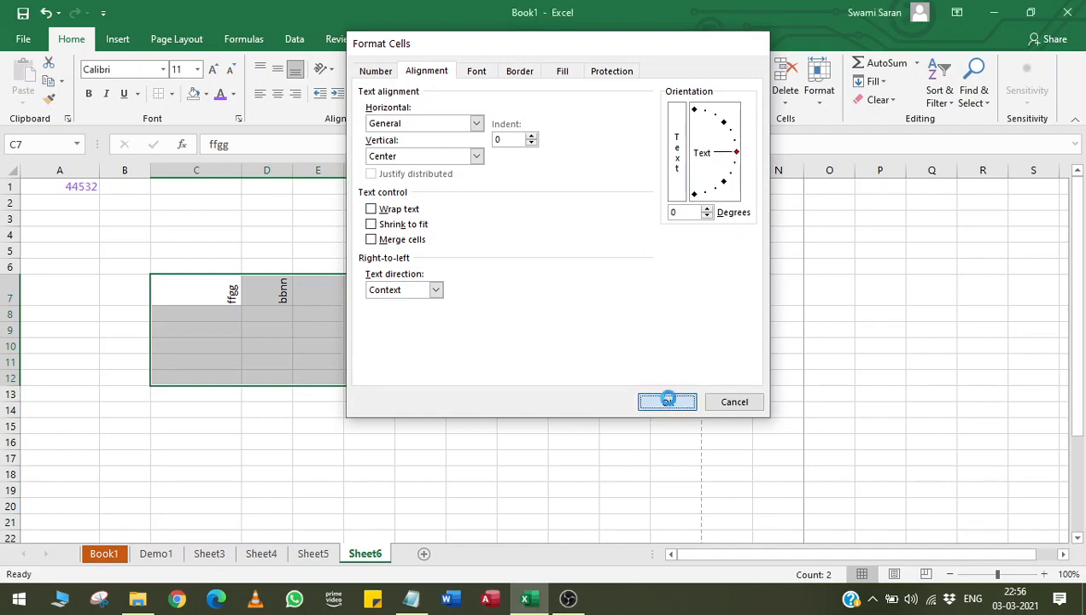
{"action": "left_click", "coordinate": [667, 401]}
Merge and center the cells C2 to E2
{"action": "left_click", "coordinate": [211, 260]}
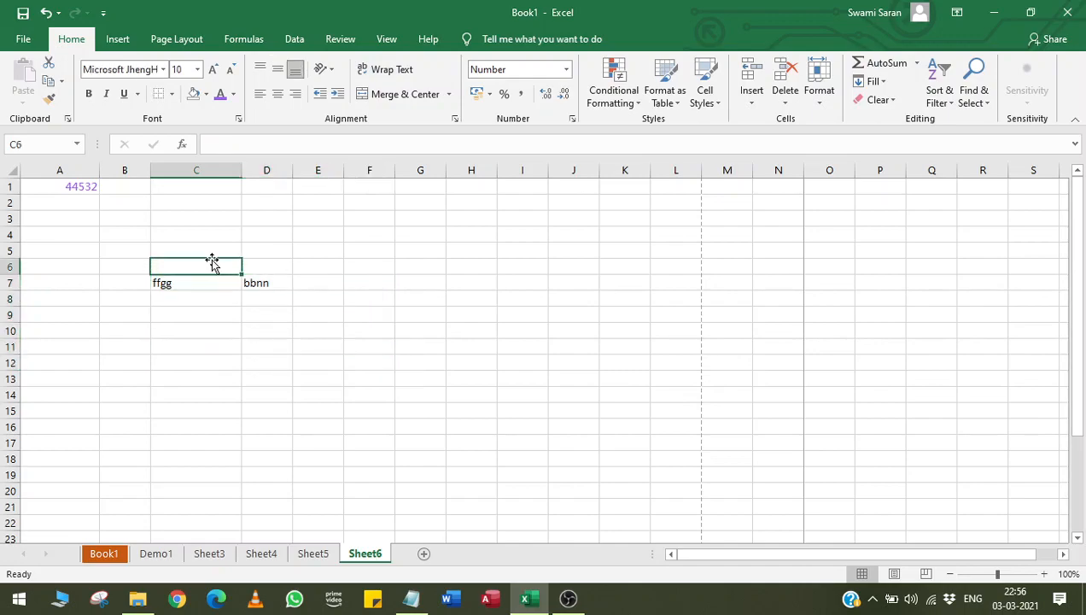
{"action": "left_click", "coordinate": [210, 203]}
{"action": "left_click_drag", "start_coordinate": [209, 203], "coordinate": [330, 199]}
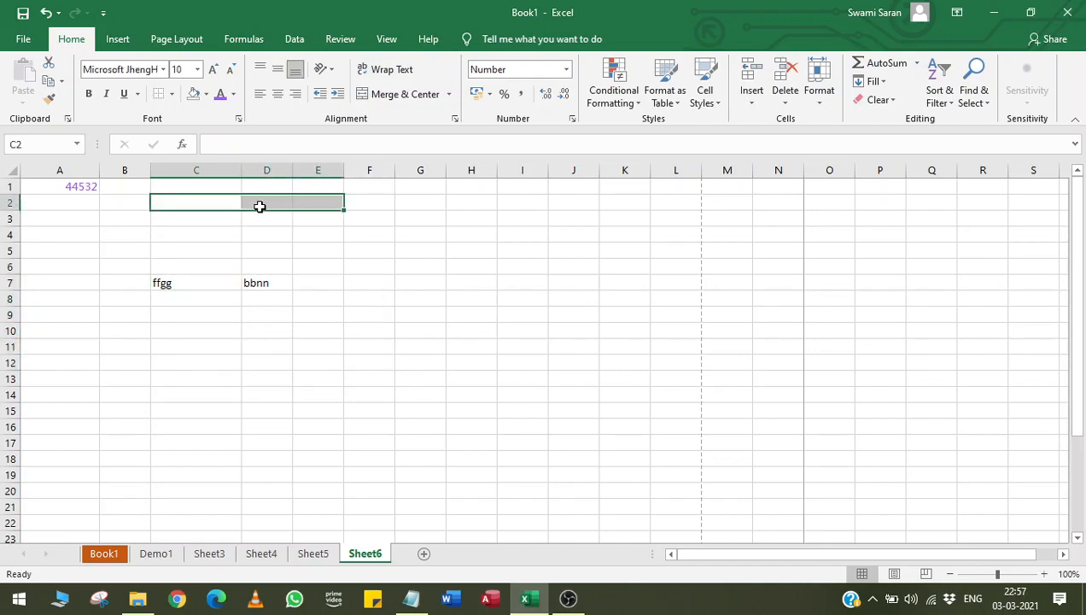
{"action": "left_click", "coordinate": [417, 101]}
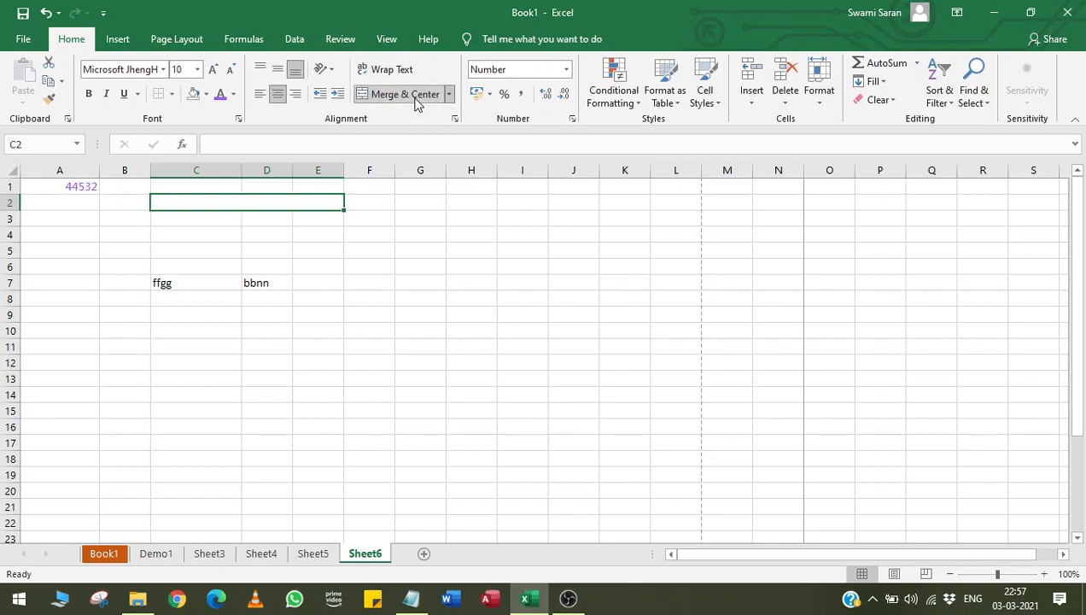
Enter Mumbai in the merged cell C2 and reselect that cell
{"action": "type", "text": "Mun"}
{"action": "key", "text": "BackSpace"}
{"action": "key", "text": "BackSpace"}
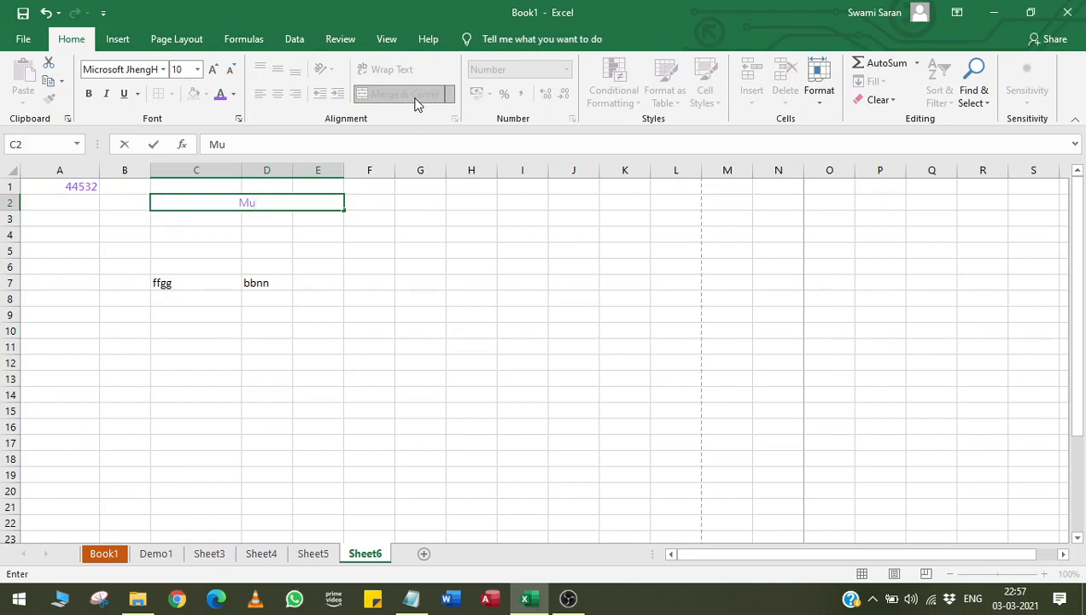
{"action": "type", "text": "umbai"}
{"action": "key", "text": "Return"}
{"action": "key", "text": "Up"}
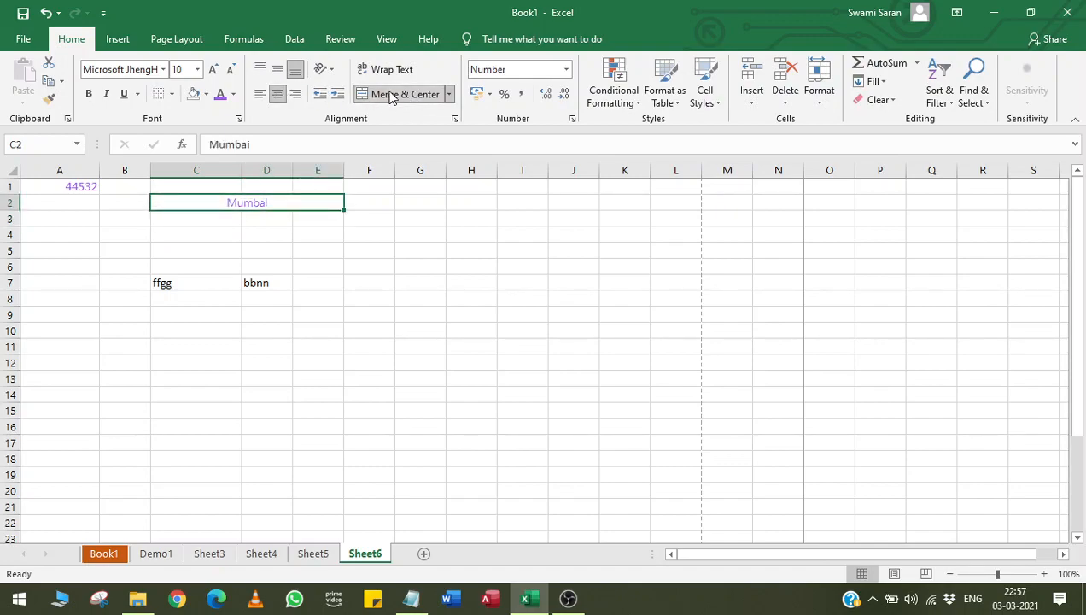
Unmerge the Mumbai cell and set the vertical alignment of C2:F2 to Distributed
{"action": "left_click", "coordinate": [391, 96]}
{"action": "left_click", "coordinate": [236, 232]}
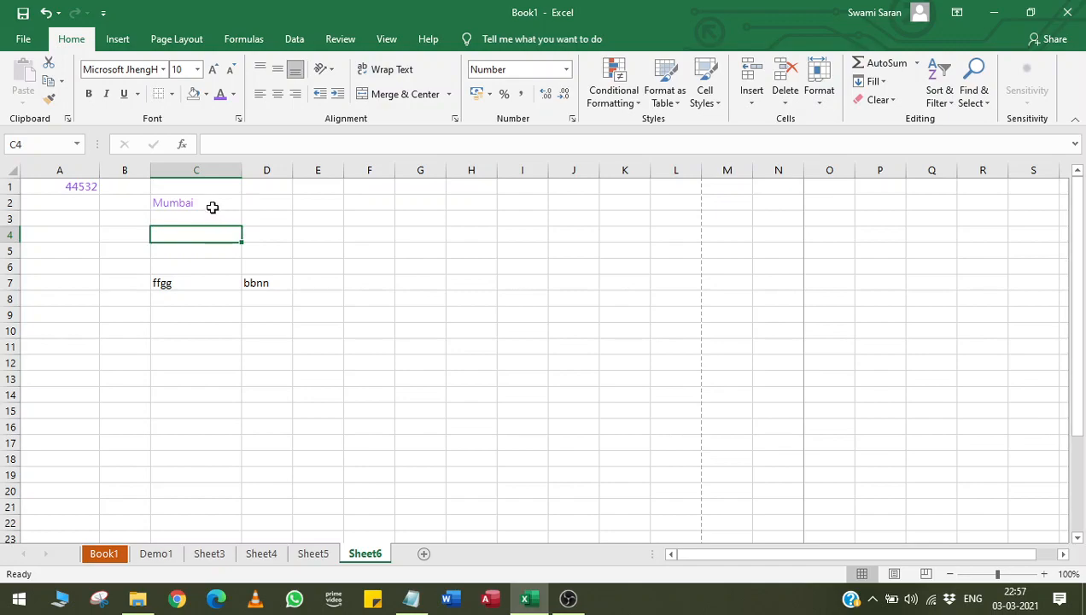
{"action": "left_click_drag", "start_coordinate": [235, 202], "coordinate": [358, 205]}
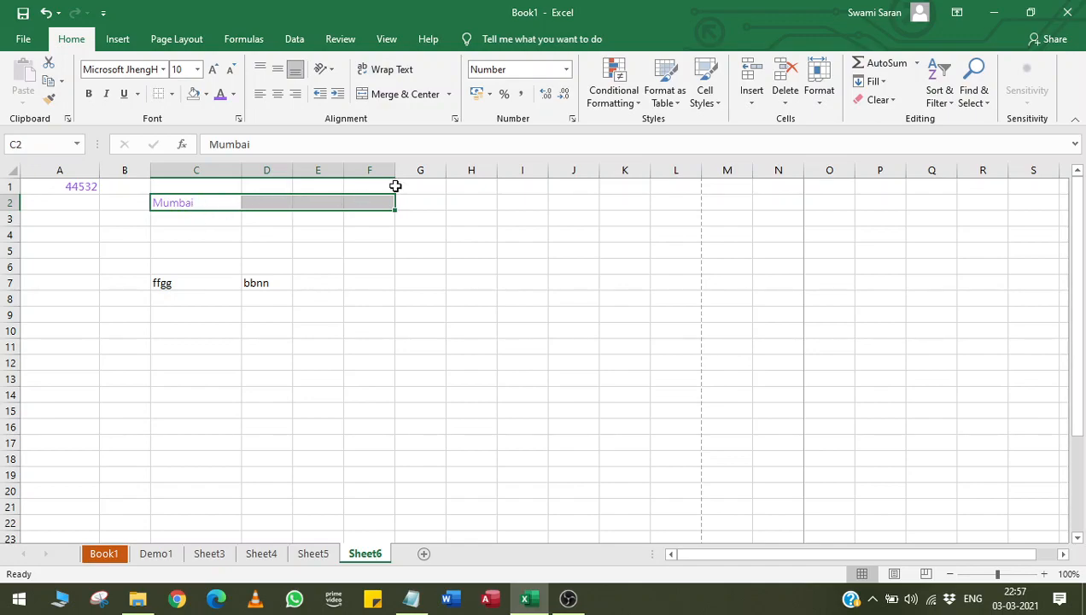
{"action": "left_click", "coordinate": [454, 119]}
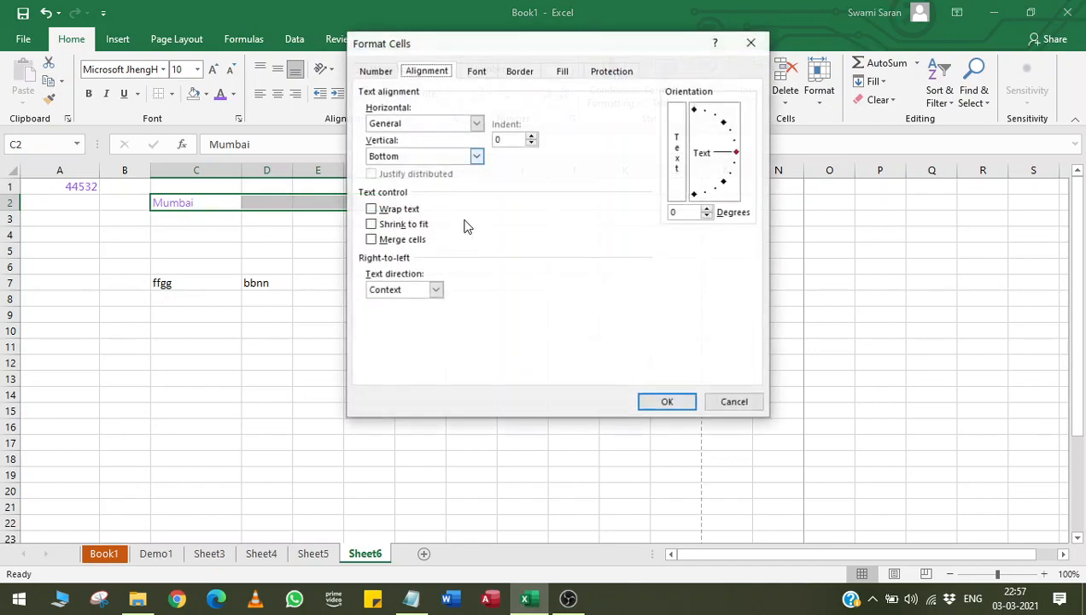
{"action": "left_click", "coordinate": [399, 155]}
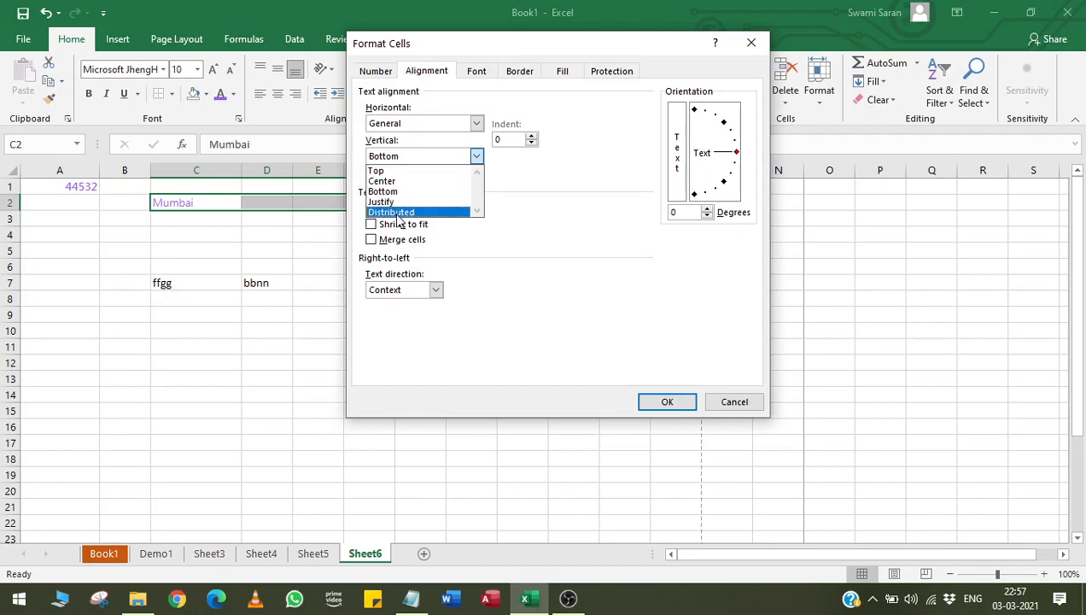
{"action": "left_click", "coordinate": [394, 212]}
{"action": "left_click", "coordinate": [657, 398]}
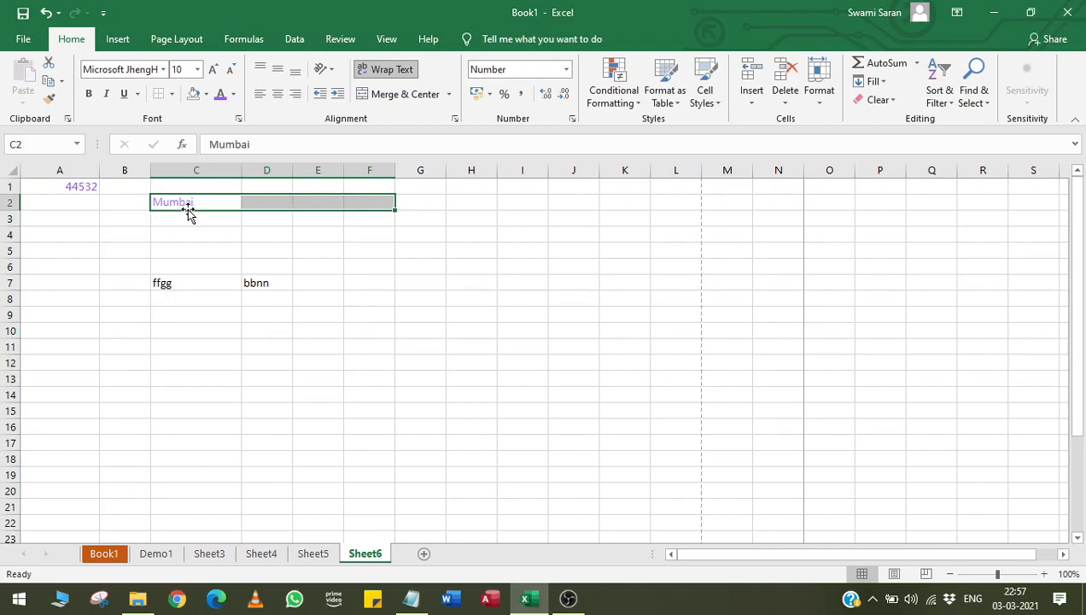
Set the horizontal alignment of C2:F2 to Center Across Selection
{"action": "left_click", "coordinate": [453, 123]}
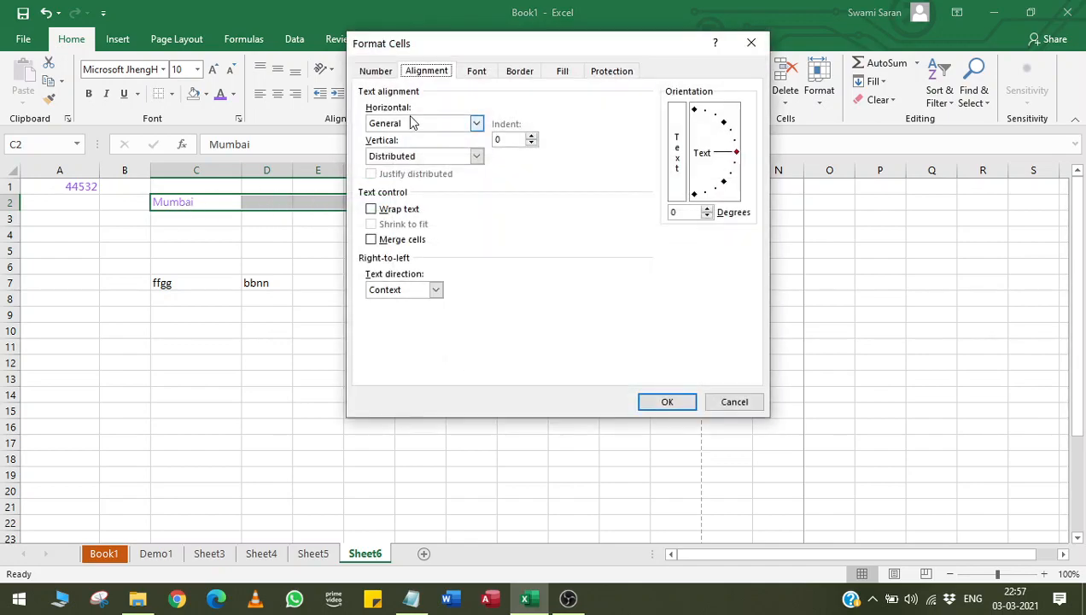
{"action": "left_click", "coordinate": [407, 122]}
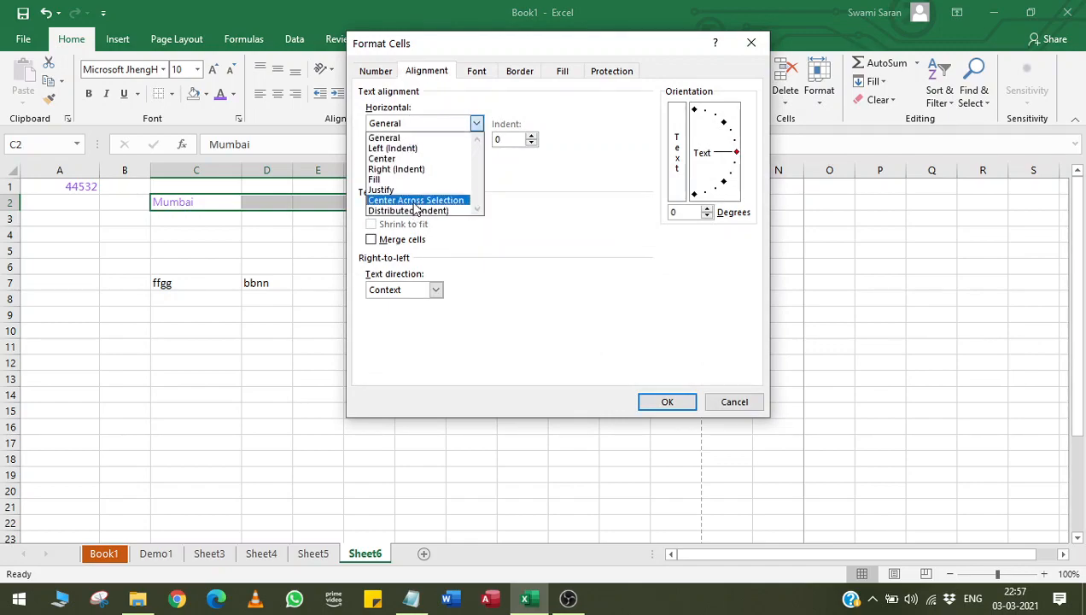
{"action": "left_click", "coordinate": [416, 200]}
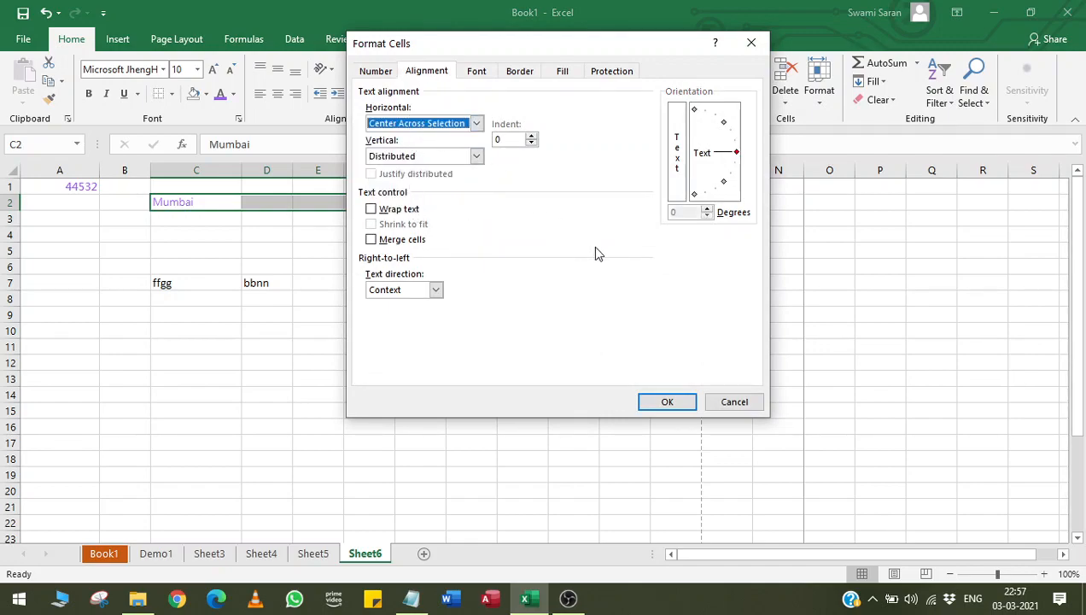
{"action": "left_click", "coordinate": [676, 405]}
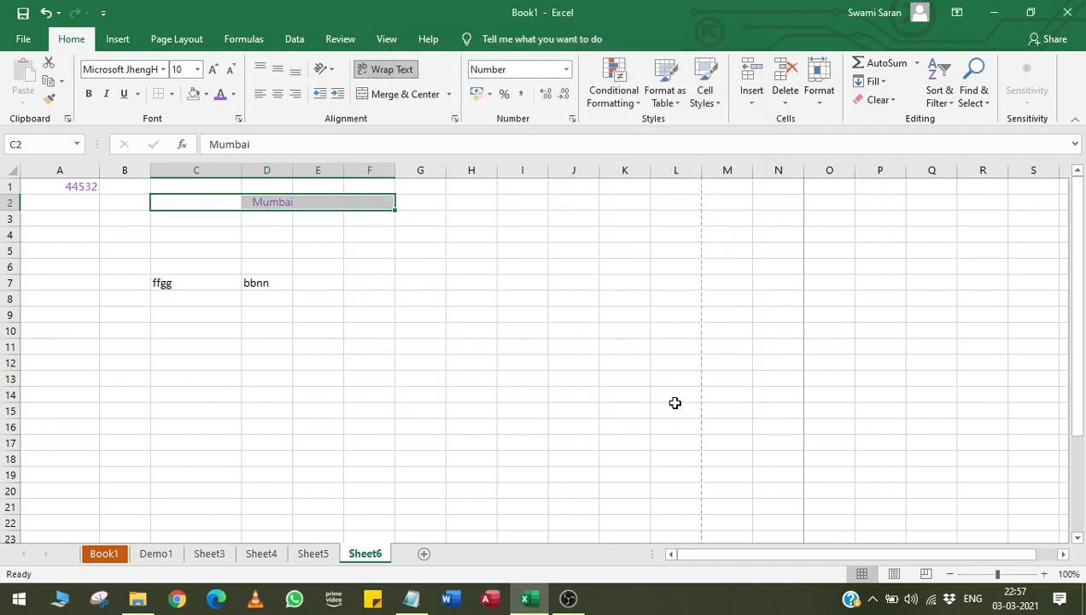
{"action": "left_click", "coordinate": [542, 343]}
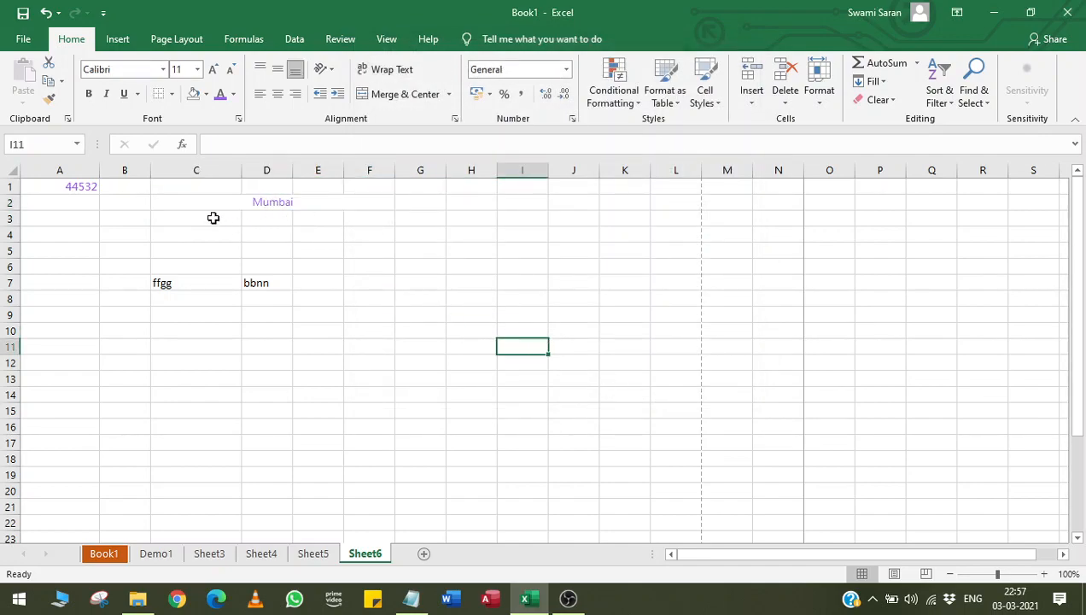
Check whether the cells under the centered Mumbai text are still separate by selecting C2:F2, F3, E2 and F2
{"action": "left_click_drag", "start_coordinate": [202, 205], "coordinate": [366, 205]}
{"action": "left_click", "coordinate": [351, 220]}
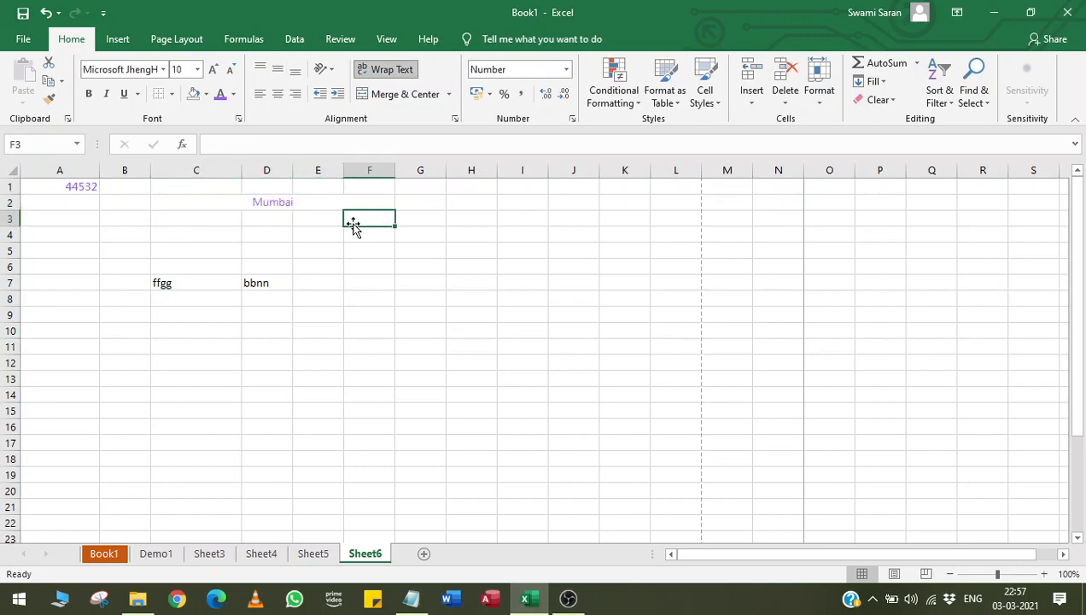
{"action": "left_click", "coordinate": [334, 206]}
{"action": "left_click", "coordinate": [359, 203]}
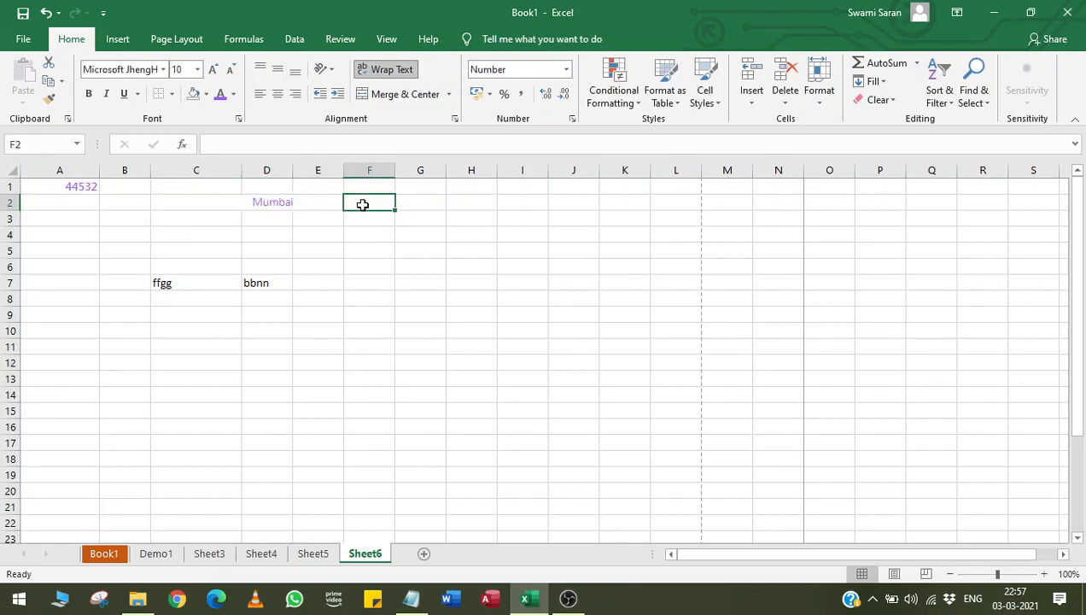
Set the range C2:F2 to Left (Indent) horizontal alignment and Bottom vertical alignment
{"action": "left_click_drag", "start_coordinate": [181, 202], "coordinate": [352, 205]}
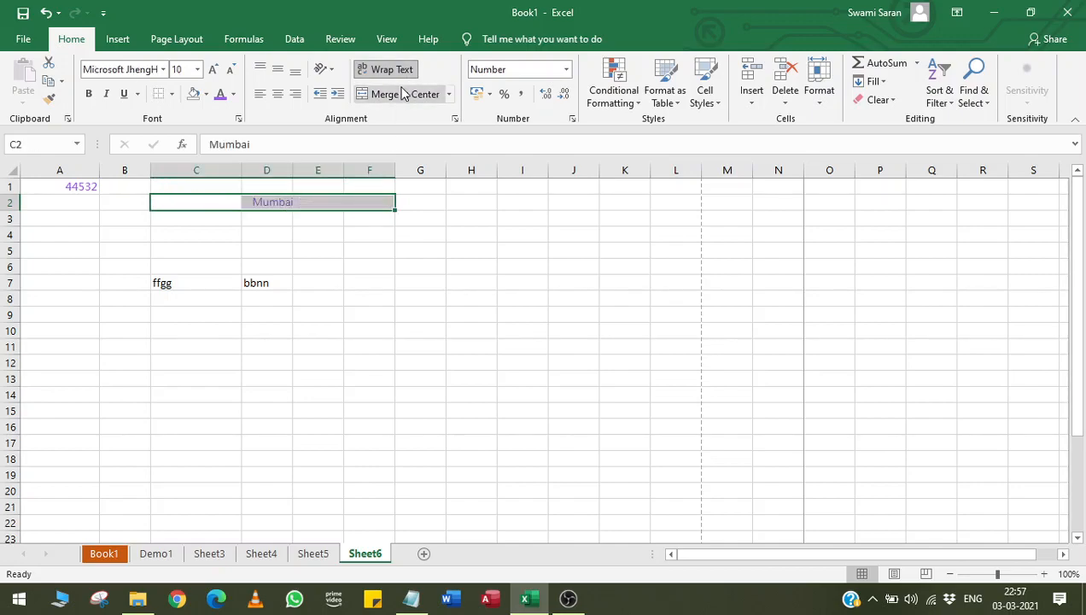
{"action": "left_click", "coordinate": [455, 120]}
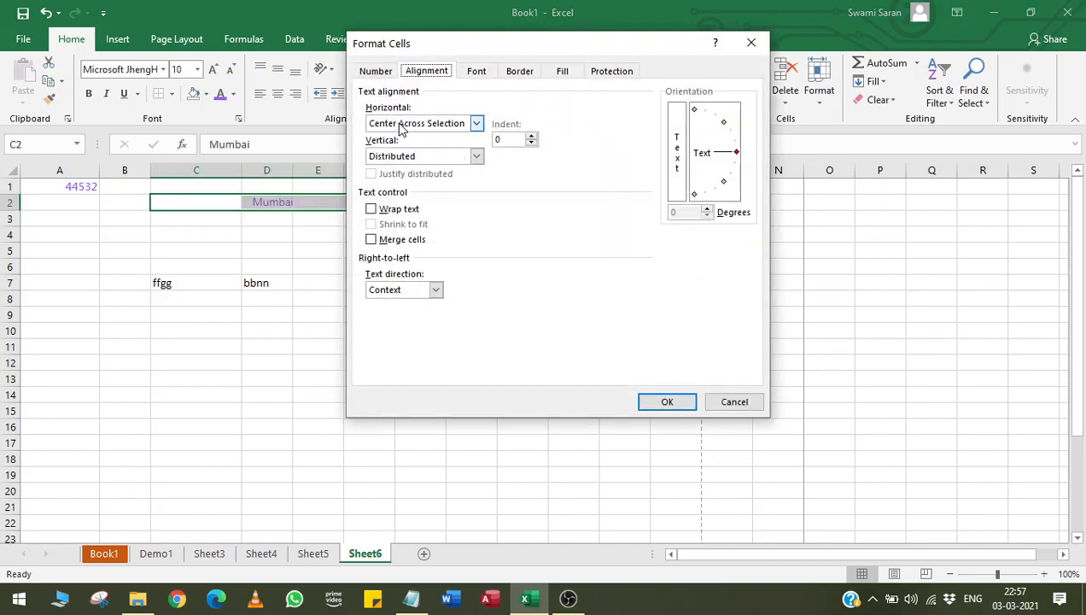
{"action": "left_click", "coordinate": [475, 123]}
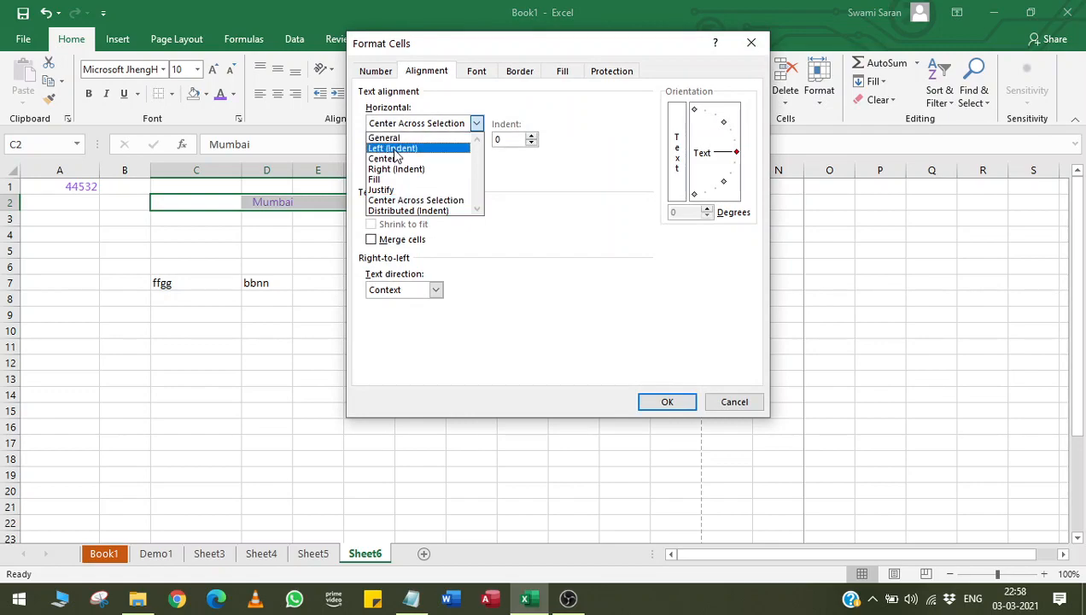
{"action": "left_click", "coordinate": [399, 148]}
{"action": "left_click", "coordinate": [404, 157]}
{"action": "left_click", "coordinate": [397, 191]}
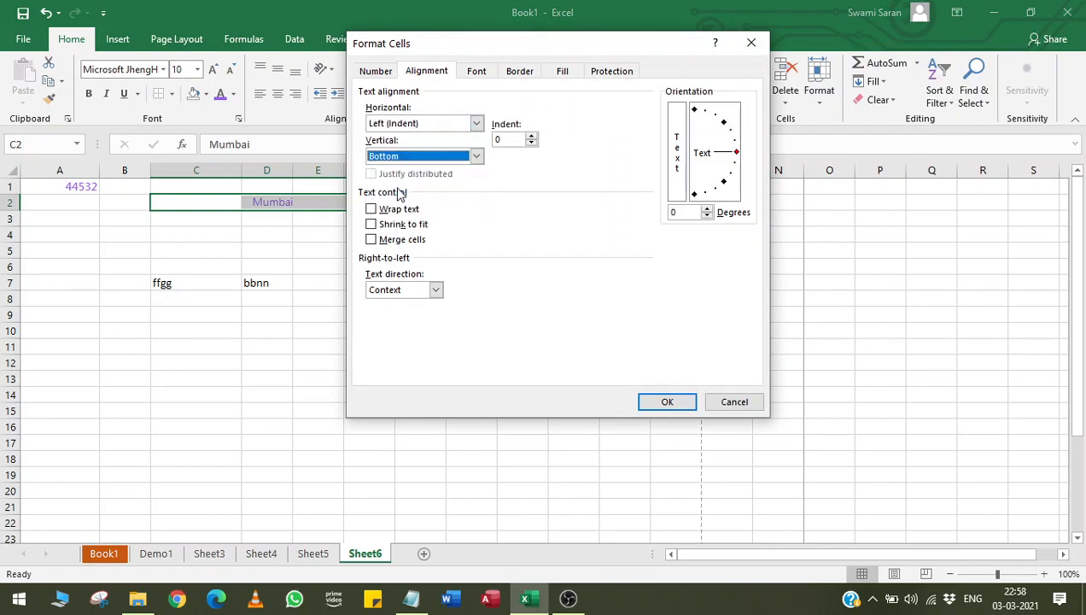
{"action": "left_click", "coordinate": [645, 406]}
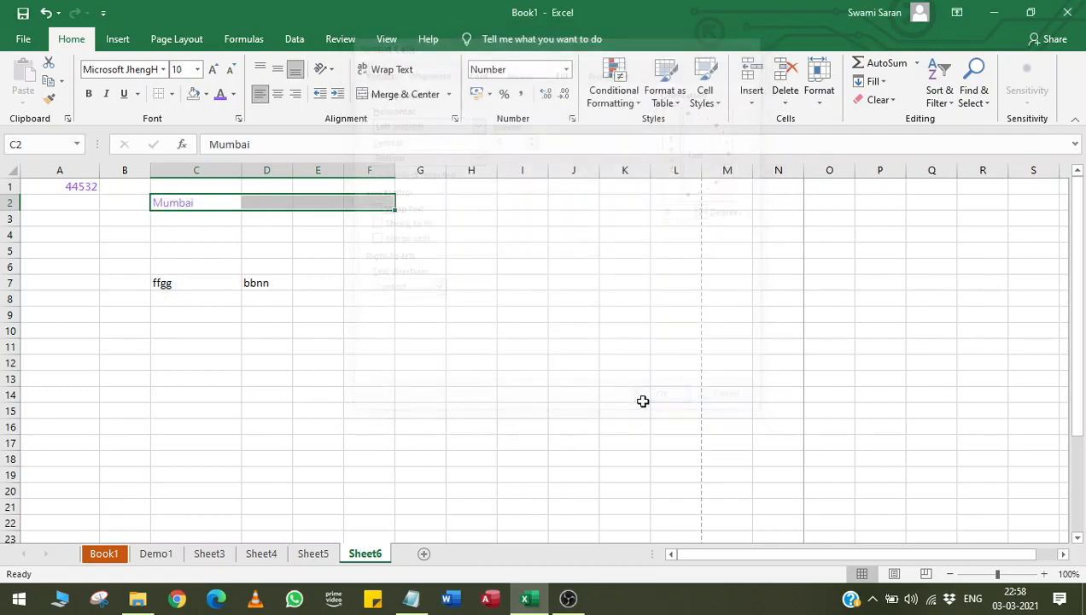
Set the horizontal alignment of C2:F2 to Center Across Selection again
{"action": "left_click", "coordinate": [294, 288]}
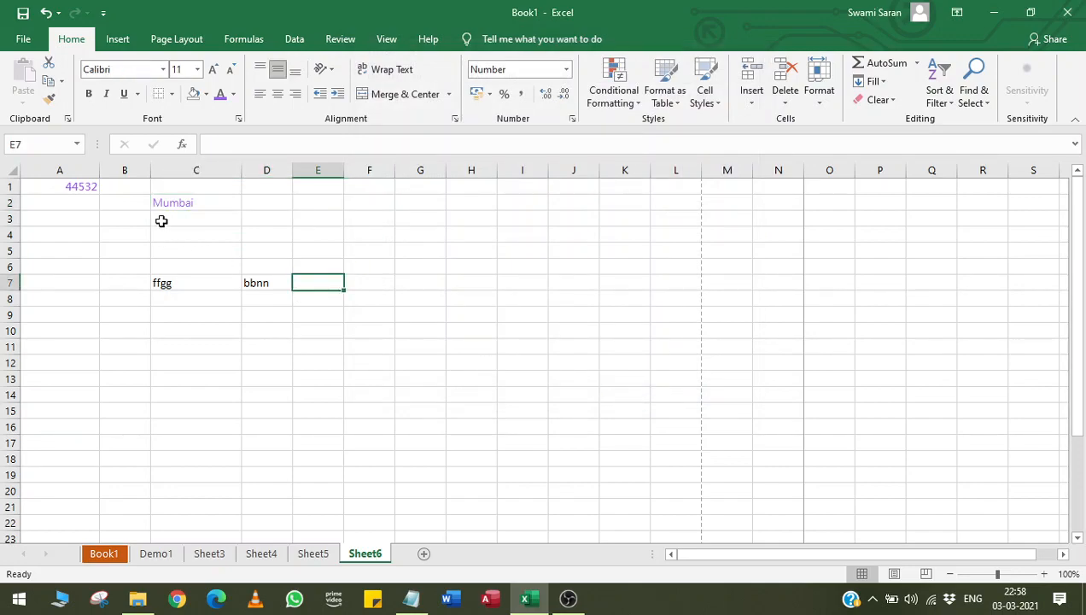
{"action": "left_click", "coordinate": [196, 207]}
{"action": "left_click_drag", "start_coordinate": [305, 219], "coordinate": [348, 208]}
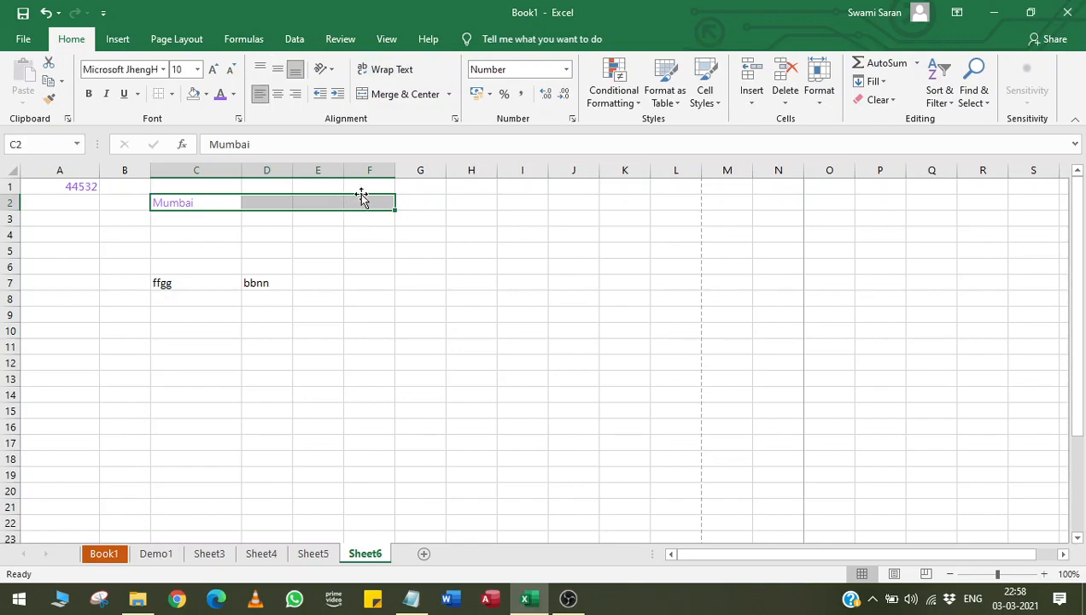
{"action": "left_click", "coordinate": [453, 121]}
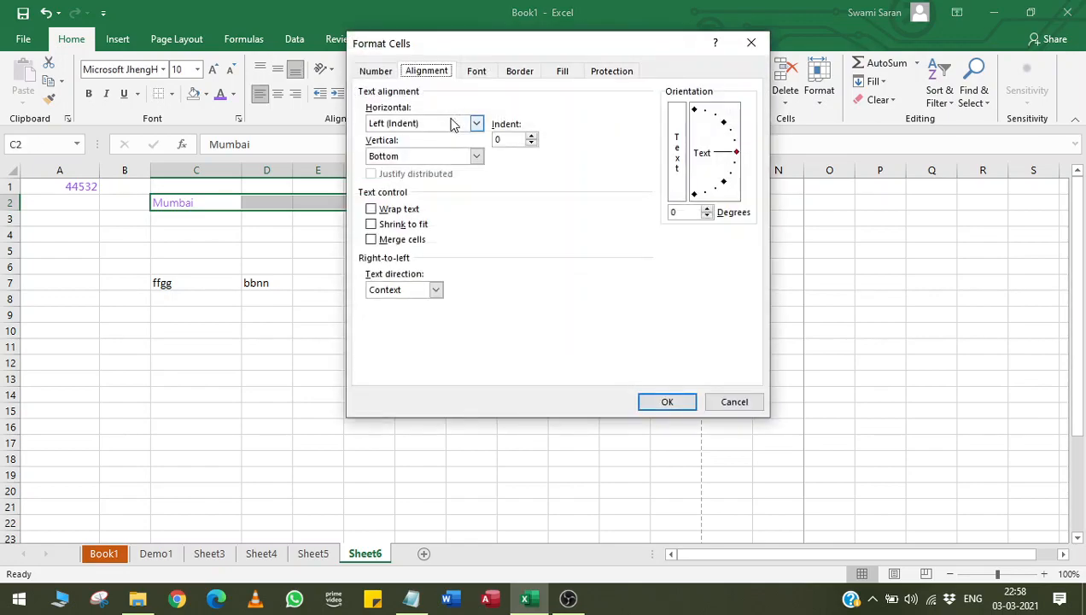
{"action": "left_click", "coordinate": [447, 125]}
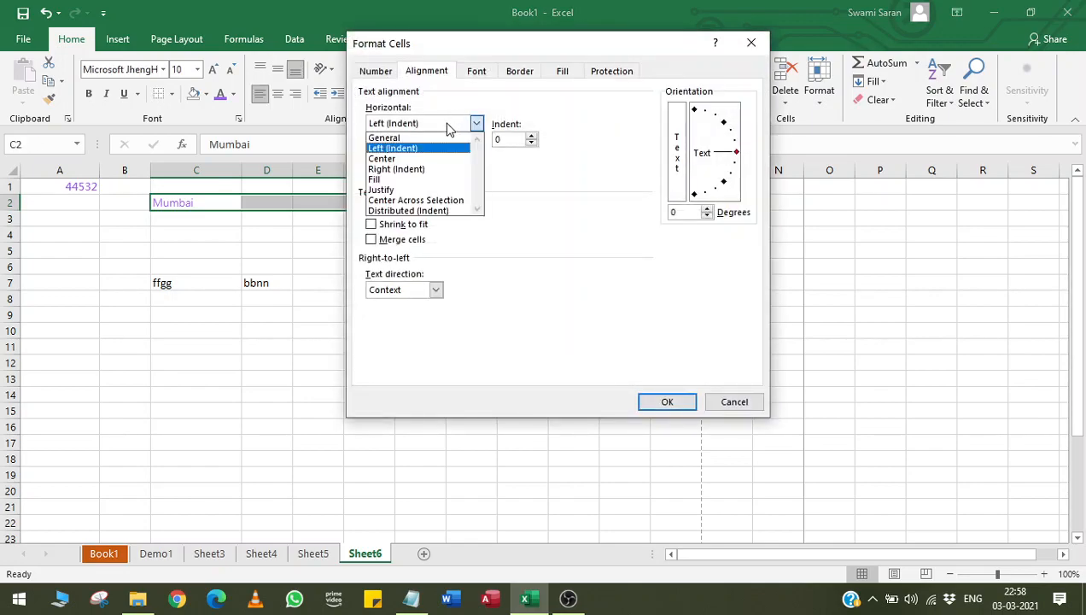
{"action": "left_click", "coordinate": [417, 201]}
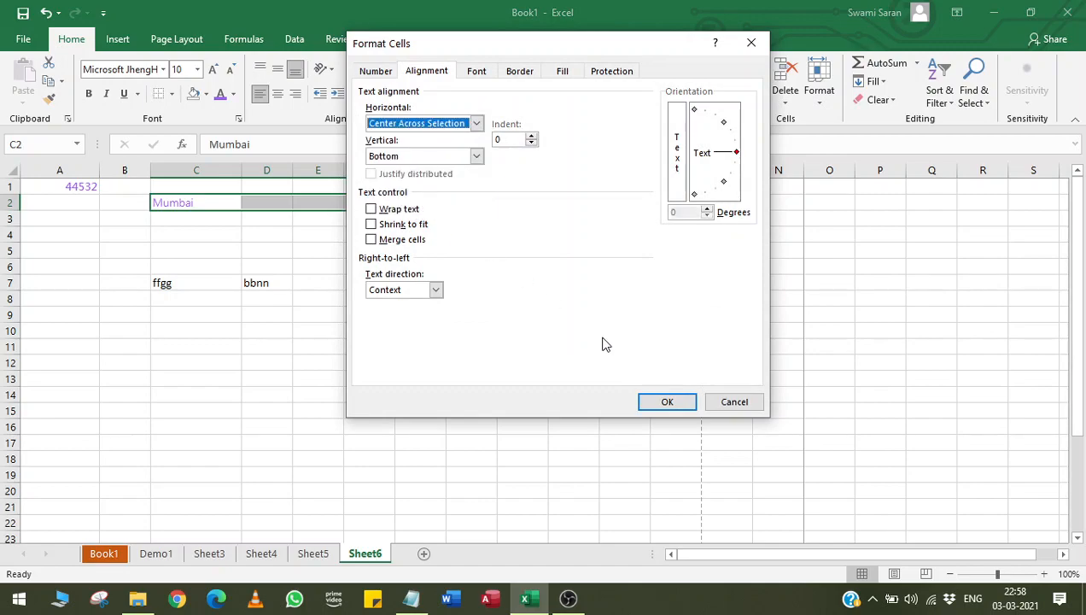
{"action": "left_click", "coordinate": [659, 403]}
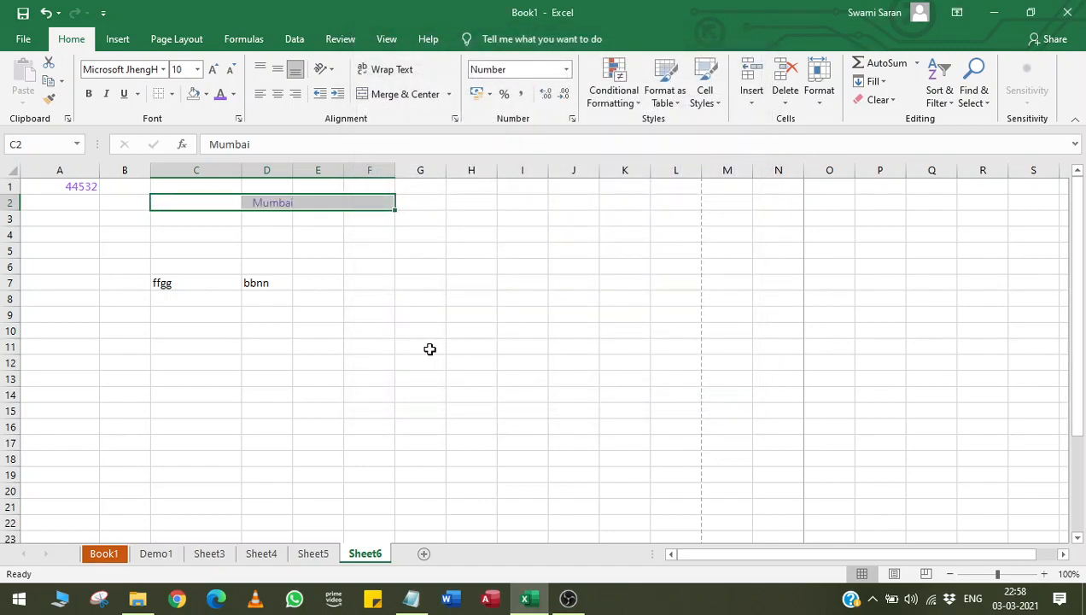
{"action": "left_click", "coordinate": [429, 349]}
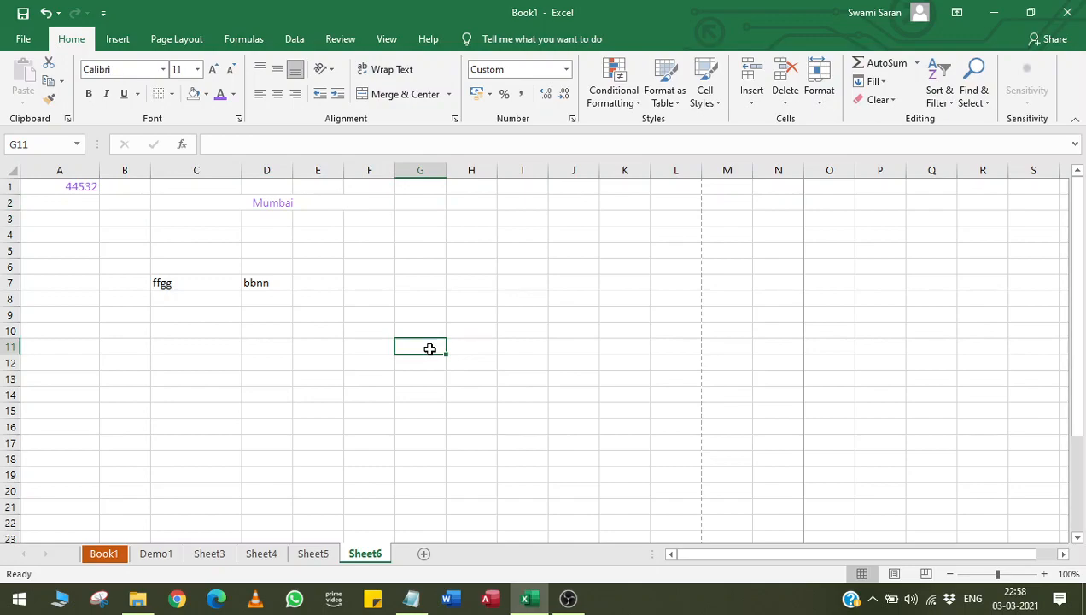
Check the topic list in Notepad, return to Excel and clear all the data on Sheet6
{"action": "left_click", "coordinate": [411, 598]}
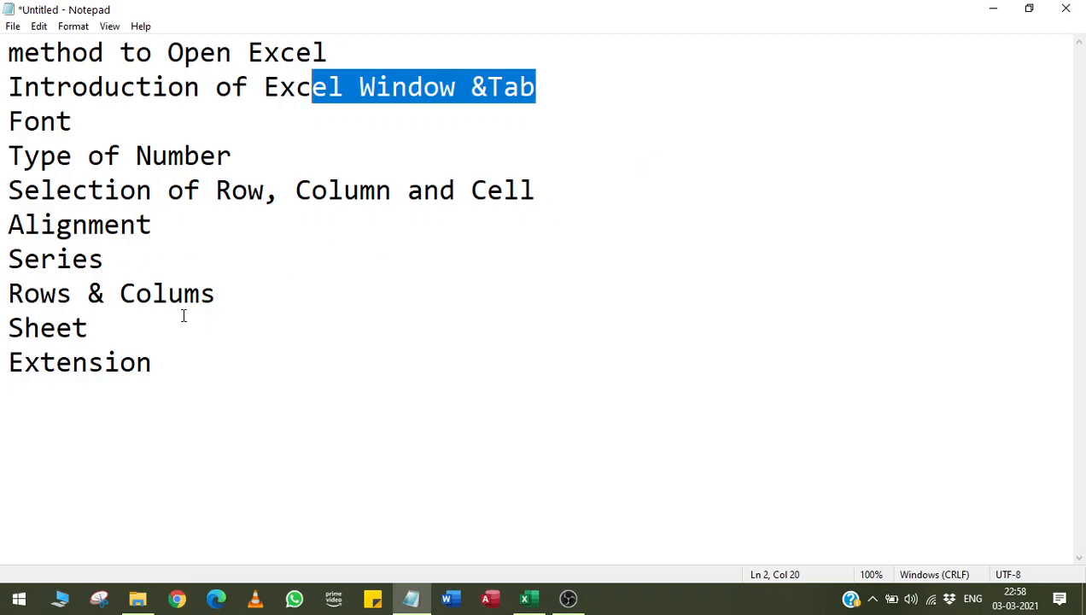
{"action": "left_click", "coordinate": [999, 14]}
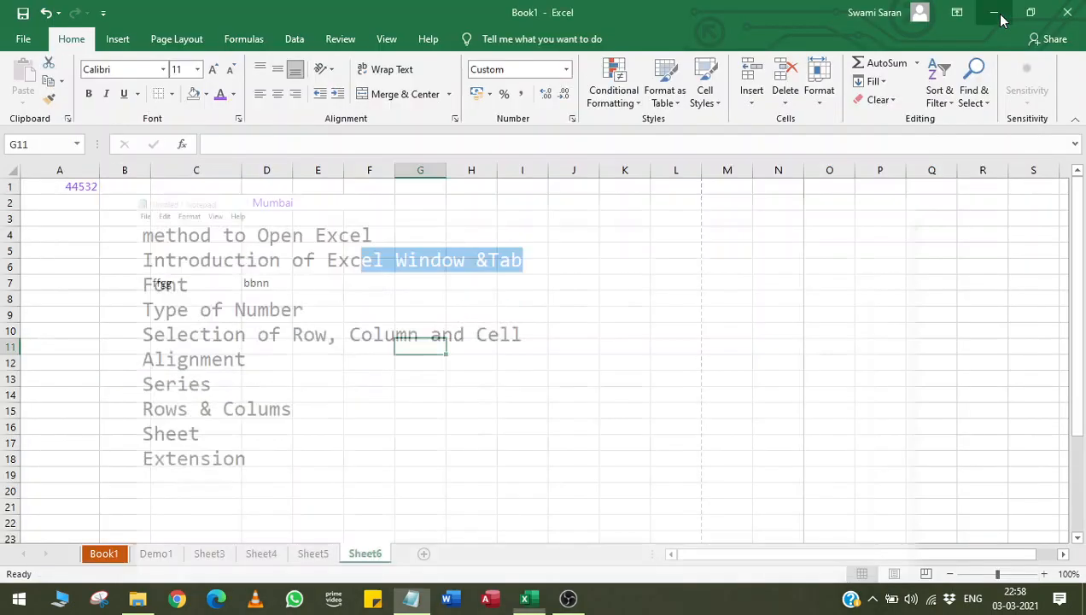
{"action": "left_click_drag", "start_coordinate": [355, 336], "coordinate": [31, 176]}
{"action": "key", "text": "Delete"}
{"action": "key", "text": "Left"}
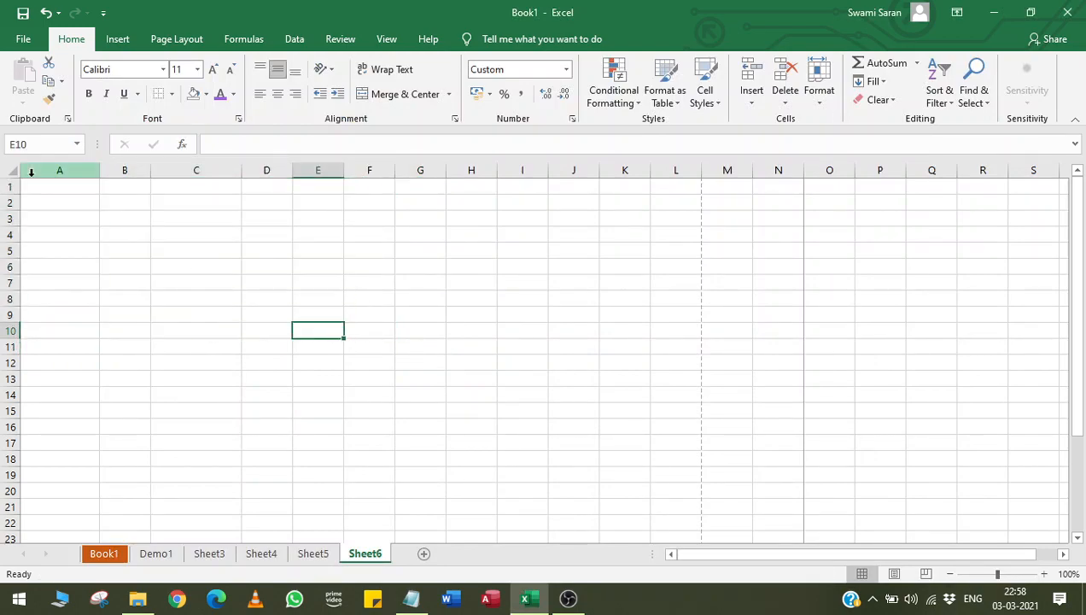
On the Book1 sheet, enter 1 and 2 in A1:A2 and autofill the series down to A19
{"action": "left_click", "coordinate": [104, 553]}
{"action": "left_click", "coordinate": [52, 190]}
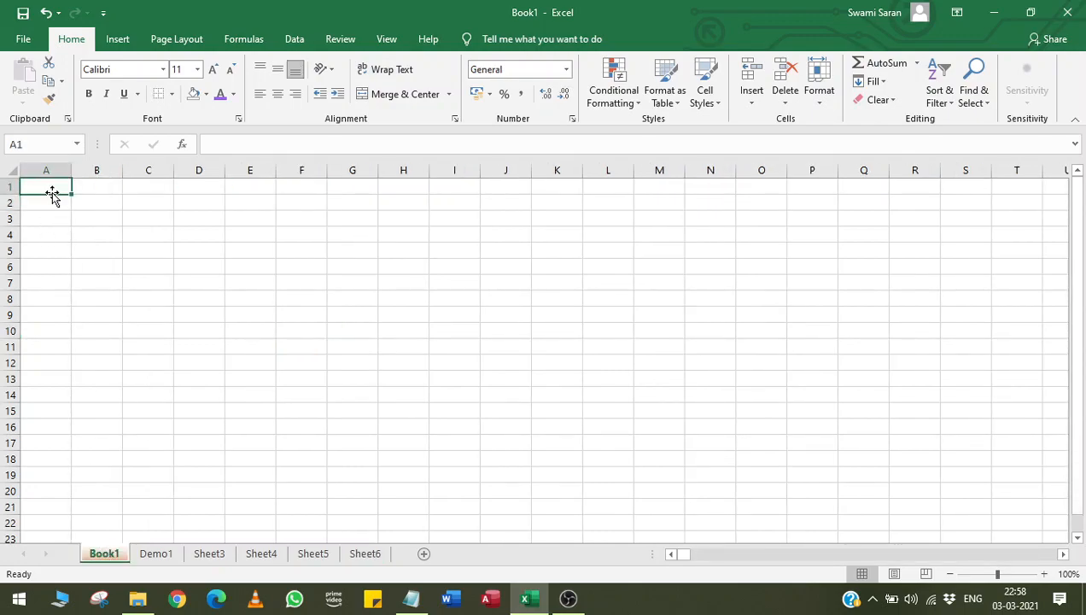
{"action": "type", "text": "1"}
{"action": "key", "text": "Return"}
{"action": "type", "text": "2"}
{"action": "key", "text": "Return"}
{"action": "left_click_drag", "start_coordinate": [52, 192], "coordinate": [76, 487]}
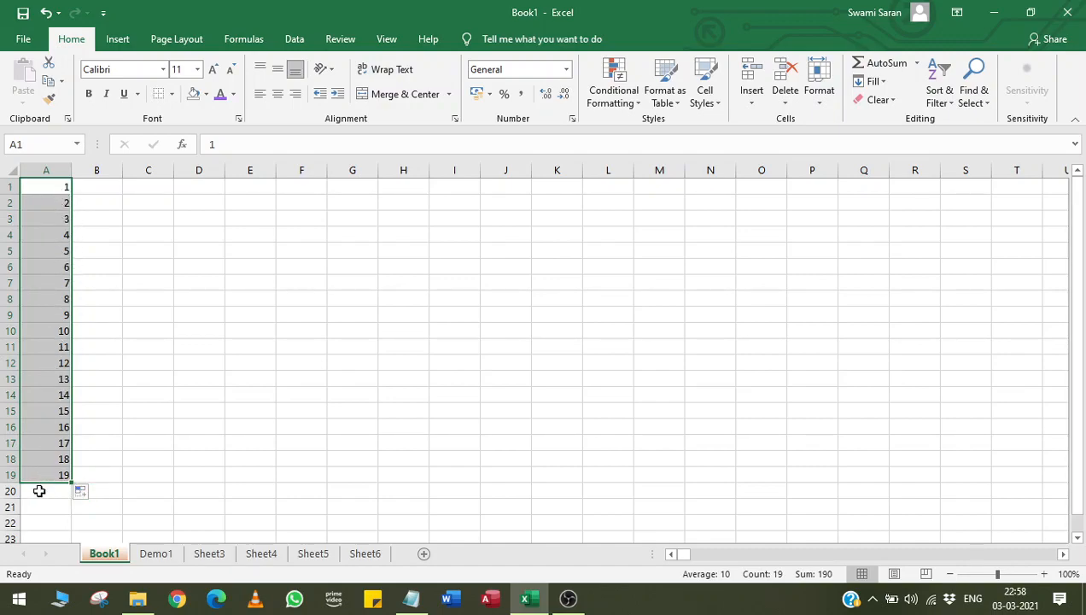
{"action": "left_click", "coordinate": [155, 315]}
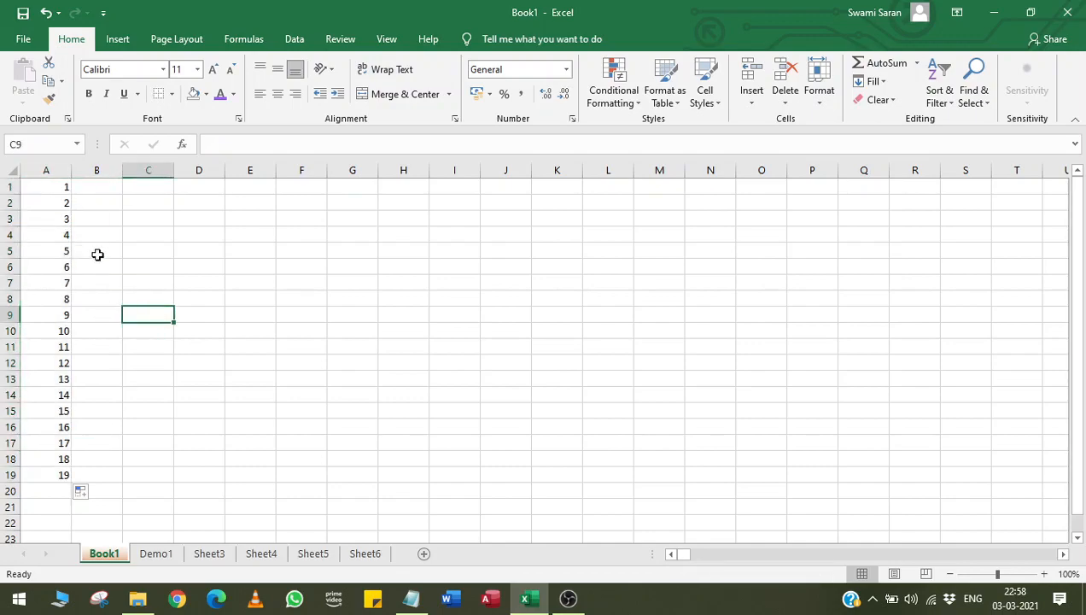
Change A2 to 3 and autofill the series from A1:A2 down to A19
{"action": "left_click", "coordinate": [55, 188]}
{"action": "key", "text": "Down"}
{"action": "type", "text": "3"}
{"action": "key", "text": "Return"}
{"action": "left_click_drag", "start_coordinate": [54, 188], "coordinate": [76, 486]}
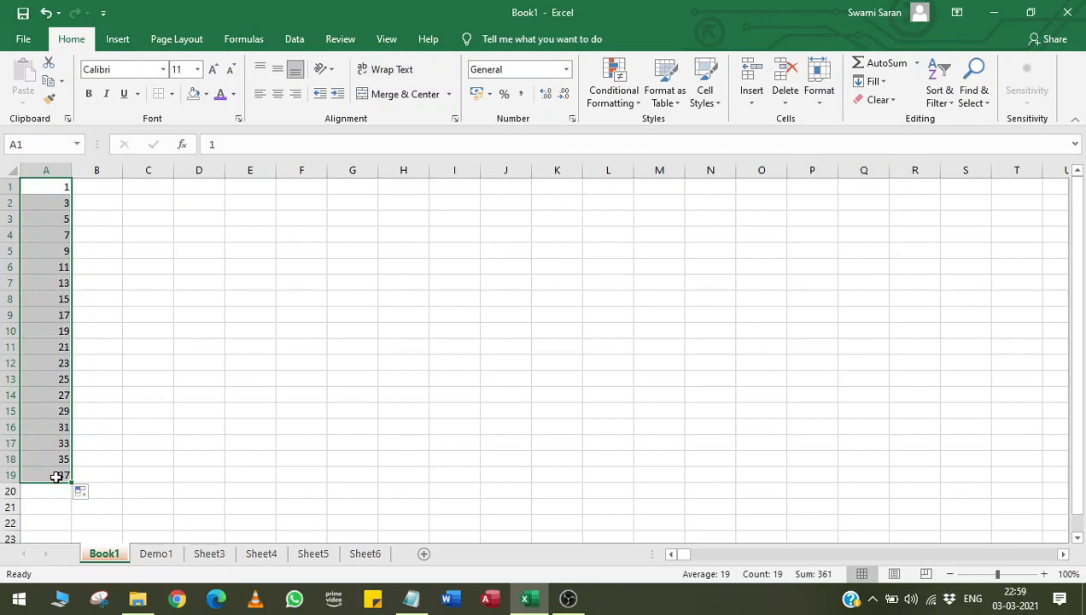
Clear the series in A1:A19 and enter 1 in A1
{"action": "key", "text": "Delete"}
{"action": "key", "text": "ctrl+Home"}
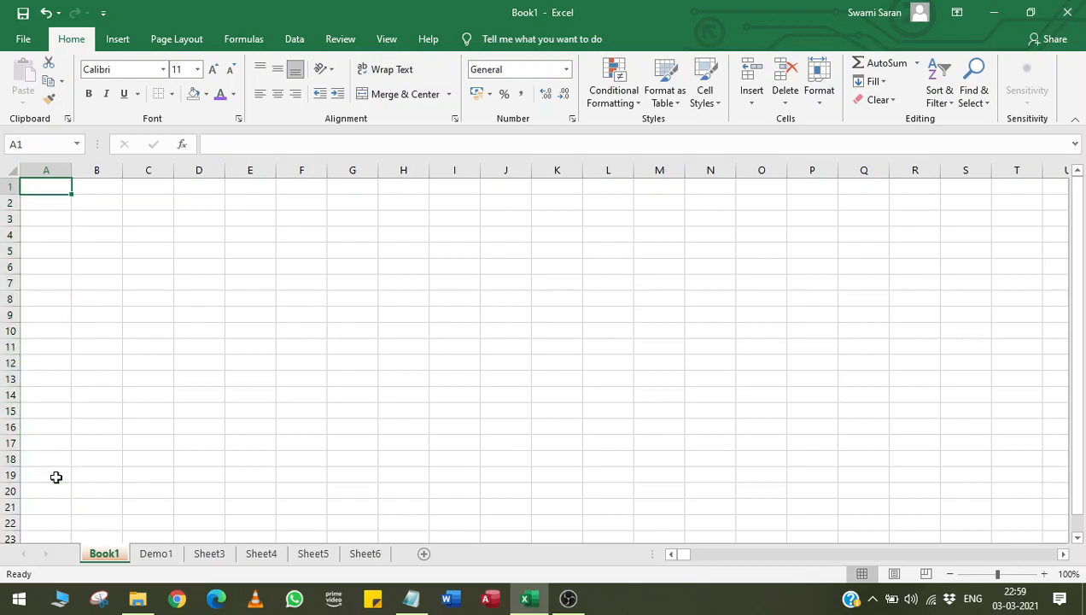
{"action": "type", "text": "1"}
{"action": "key", "text": "Return"}
Fill A1:A16 with a linear column series using step value 5 and stop value 20
{"action": "key", "text": "Up"}
{"action": "key", "text": "shift+Down"}
{"action": "key", "text": "shift+Down"}
{"action": "key", "text": "shift+Down"}
{"action": "key", "text": "shift+Down"}
{"action": "key", "text": "shift+Down"}
{"action": "key", "text": "shift+Down"}
{"action": "key", "text": "shift+Down"}
{"action": "key", "text": "shift+Down"}
{"action": "key", "text": "shift+Down"}
{"action": "key", "text": "shift+Down"}
{"action": "key", "text": "shift+Down"}
{"action": "key", "text": "shift+Down"}
{"action": "key", "text": "shift+Down"}
{"action": "key", "text": "shift+Down"}
{"action": "key", "text": "shift+Down"}
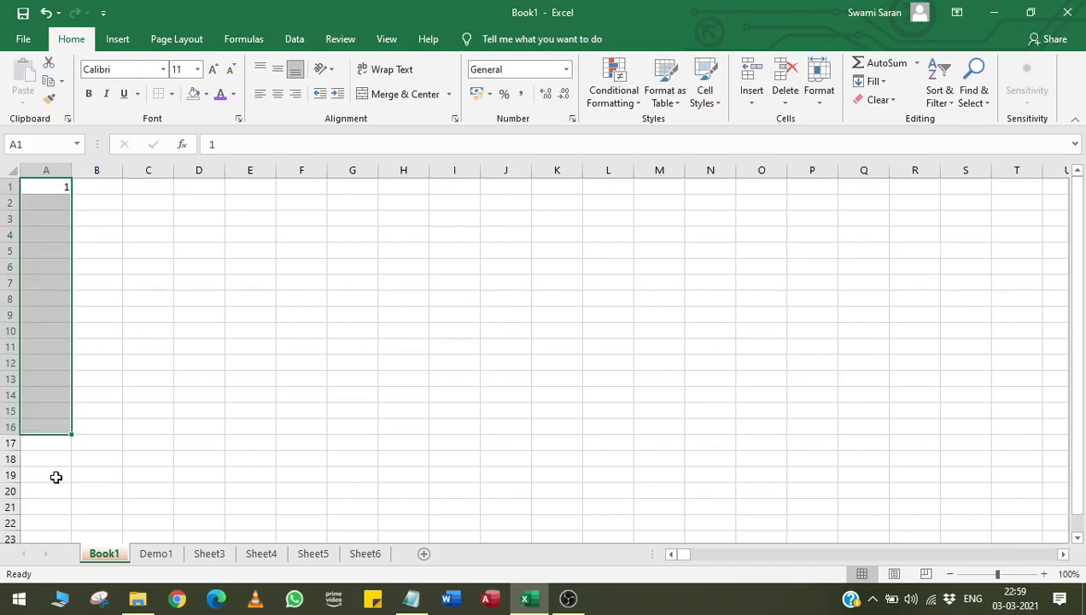
{"action": "left_click", "coordinate": [879, 82]}
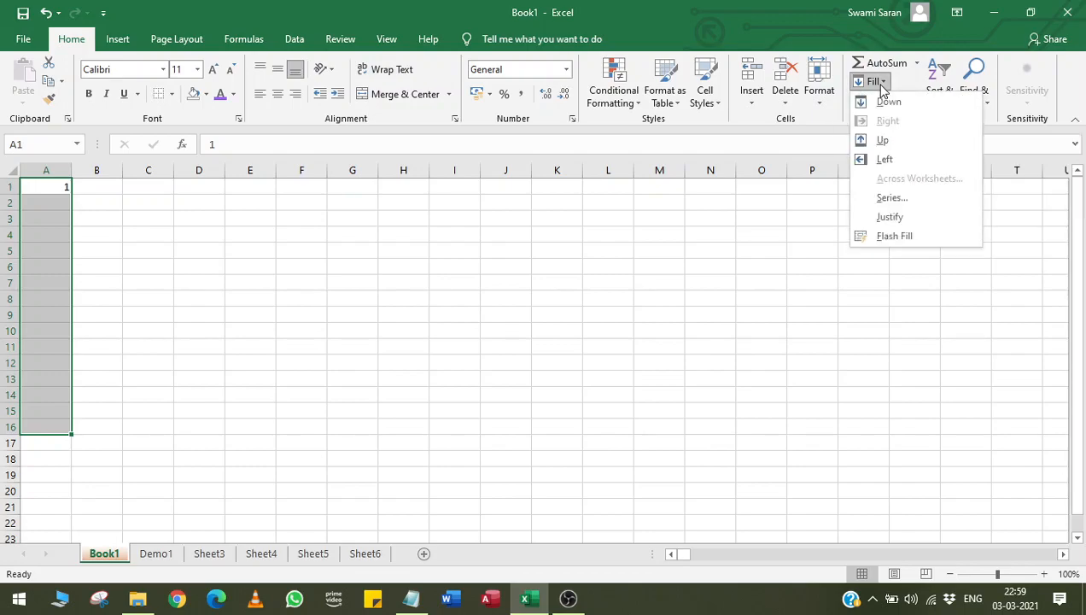
{"action": "left_click", "coordinate": [884, 199]}
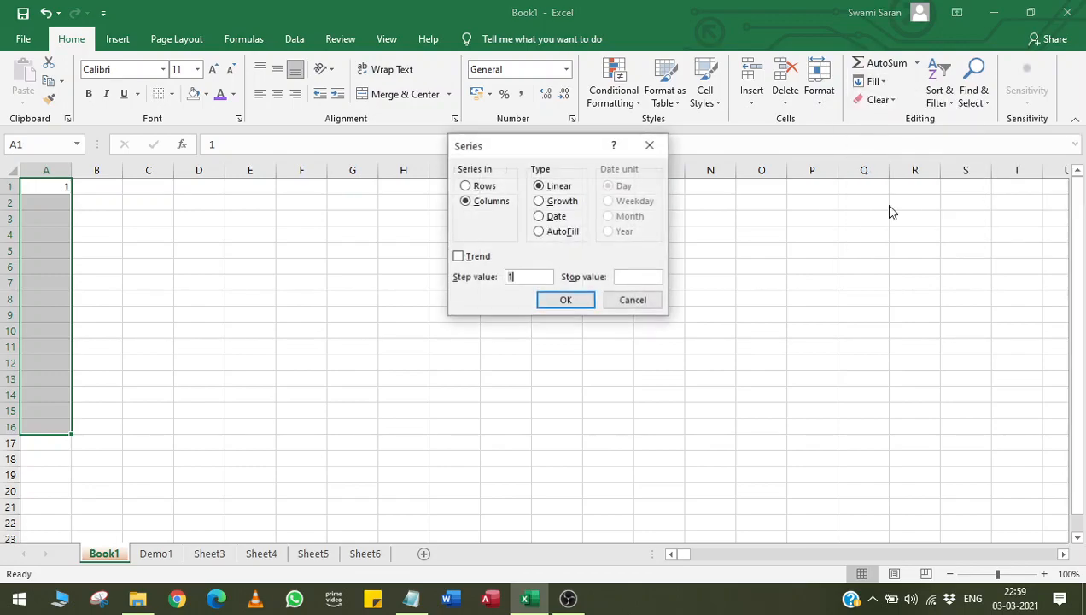
{"action": "left_click_drag", "start_coordinate": [535, 152], "coordinate": [586, 202]}
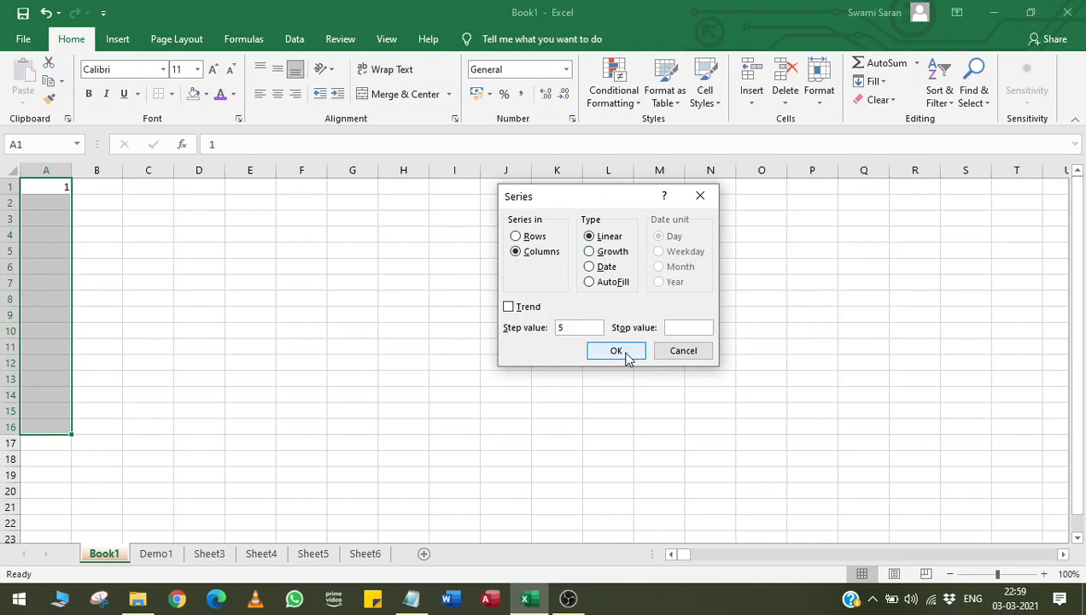
{"action": "left_click", "coordinate": [673, 331]}
{"action": "type", "text": "20"}
{"action": "left_click", "coordinate": [610, 353]}
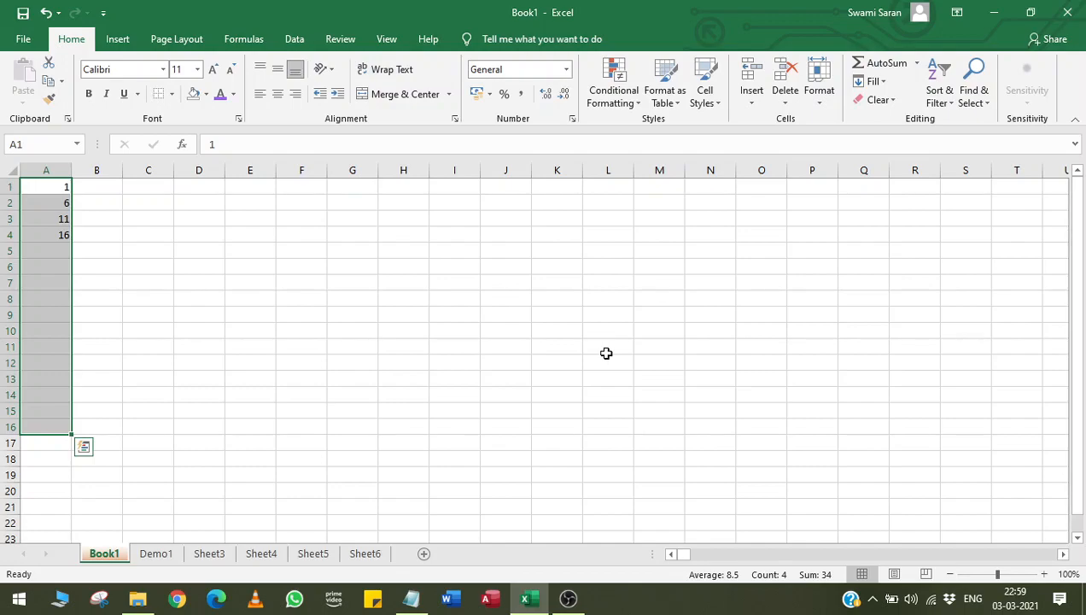
Refill A1:A16 with a linear column series using step value 3 and a higher stop value
{"action": "left_click", "coordinate": [874, 82]}
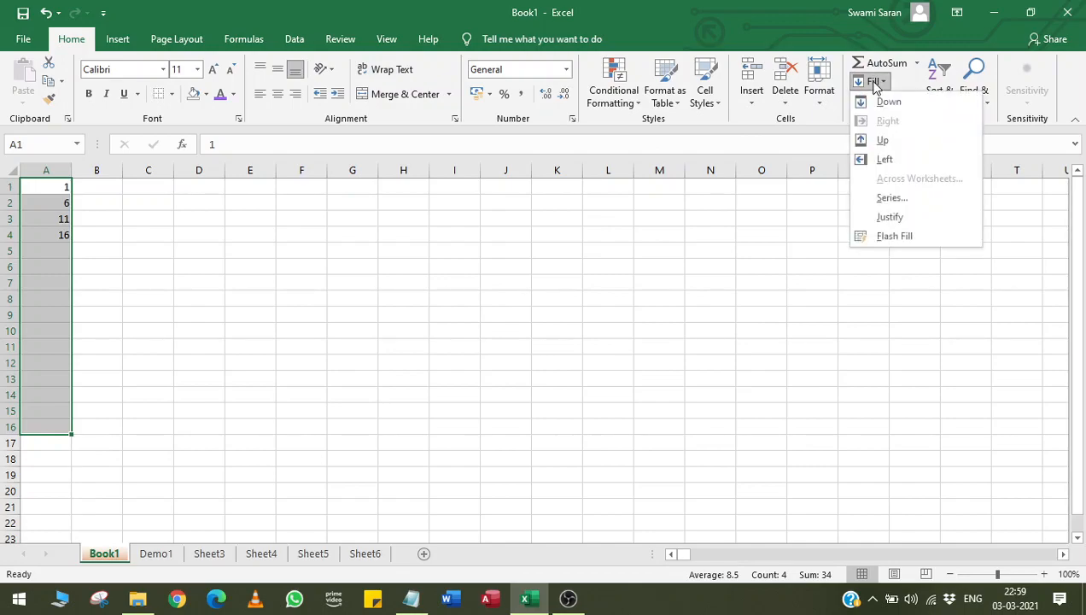
{"action": "left_click", "coordinate": [884, 198]}
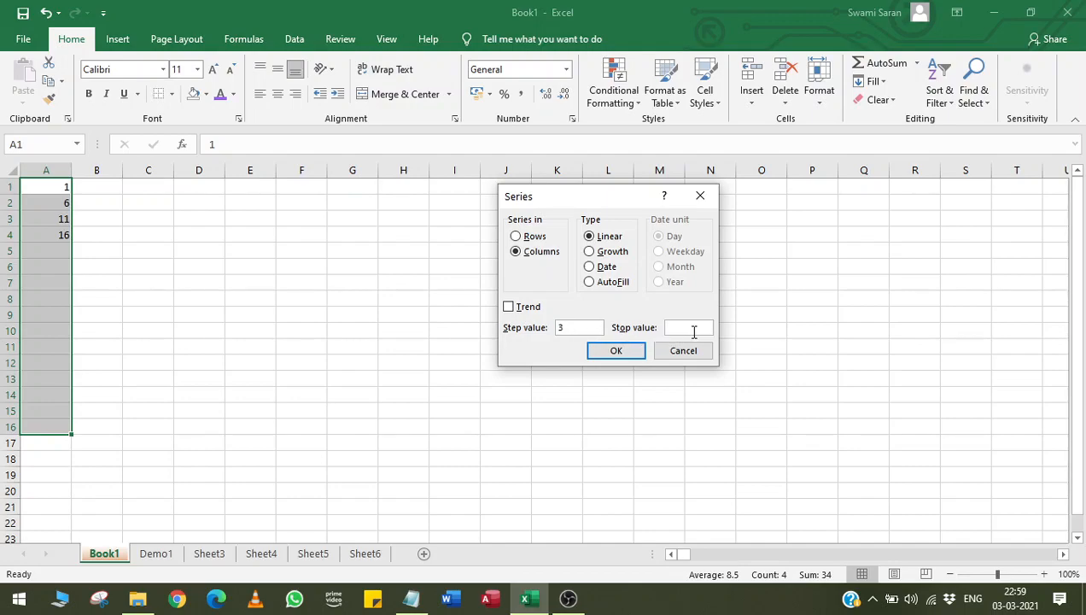
{"action": "left_click", "coordinate": [620, 352]}
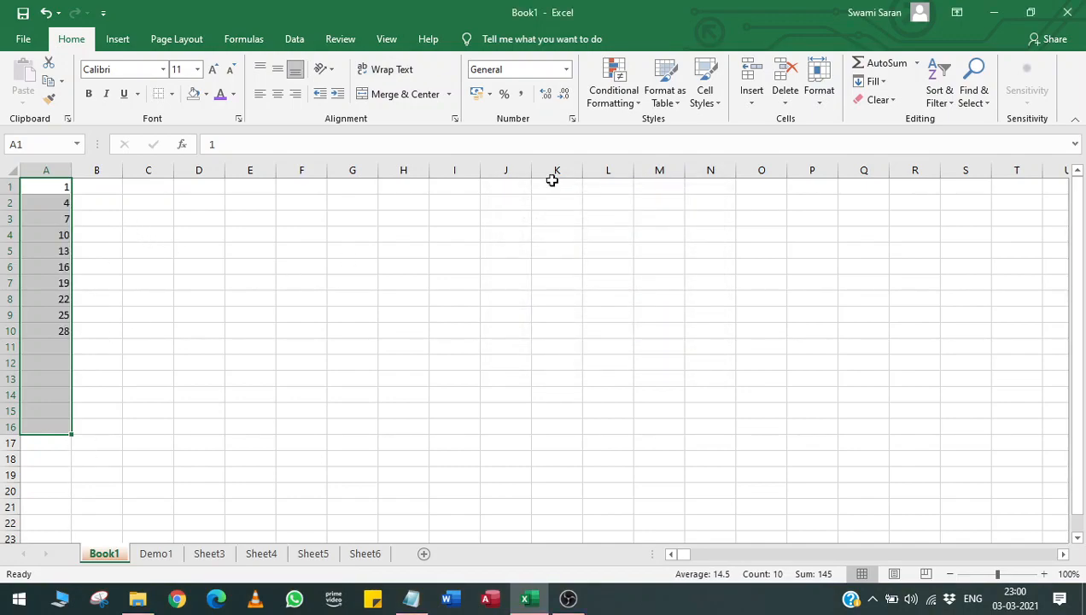
Fill A1:A16 with a growth column series using step value 3 and a stop value
{"action": "left_click", "coordinate": [880, 82]}
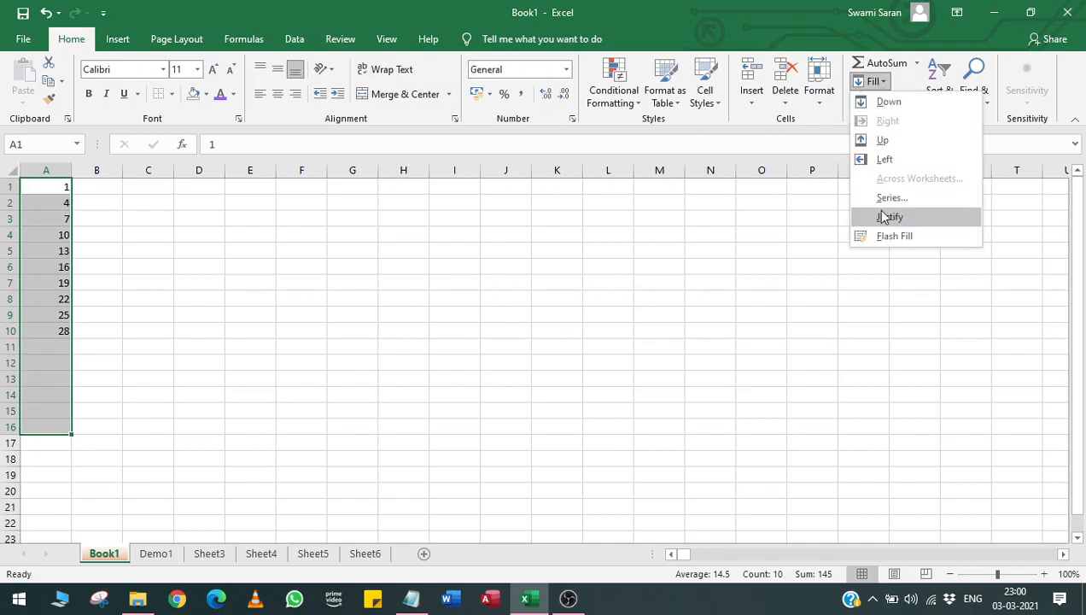
{"action": "left_click", "coordinate": [888, 198]}
{"action": "left_click", "coordinate": [615, 255]}
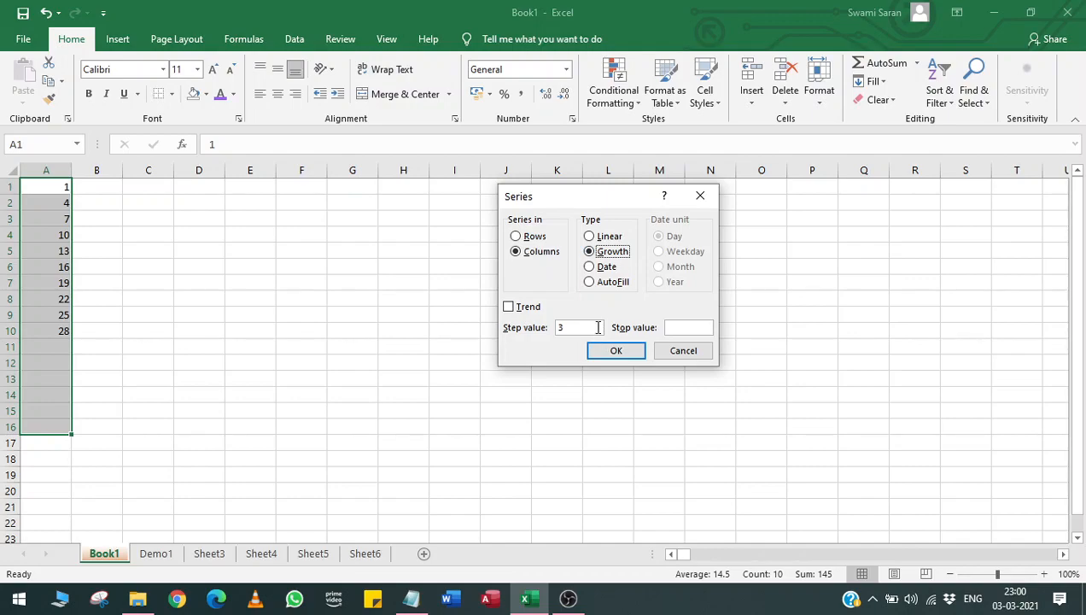
{"action": "left_click", "coordinate": [702, 328]}
{"action": "left_click", "coordinate": [613, 351]}
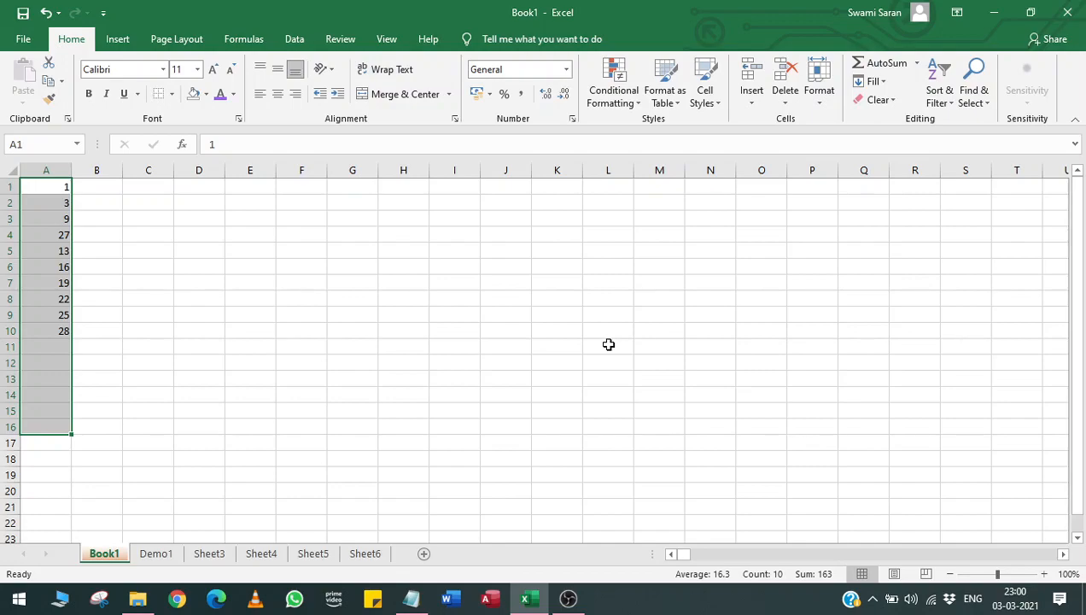
{"action": "right_click", "coordinate": [608, 345]}
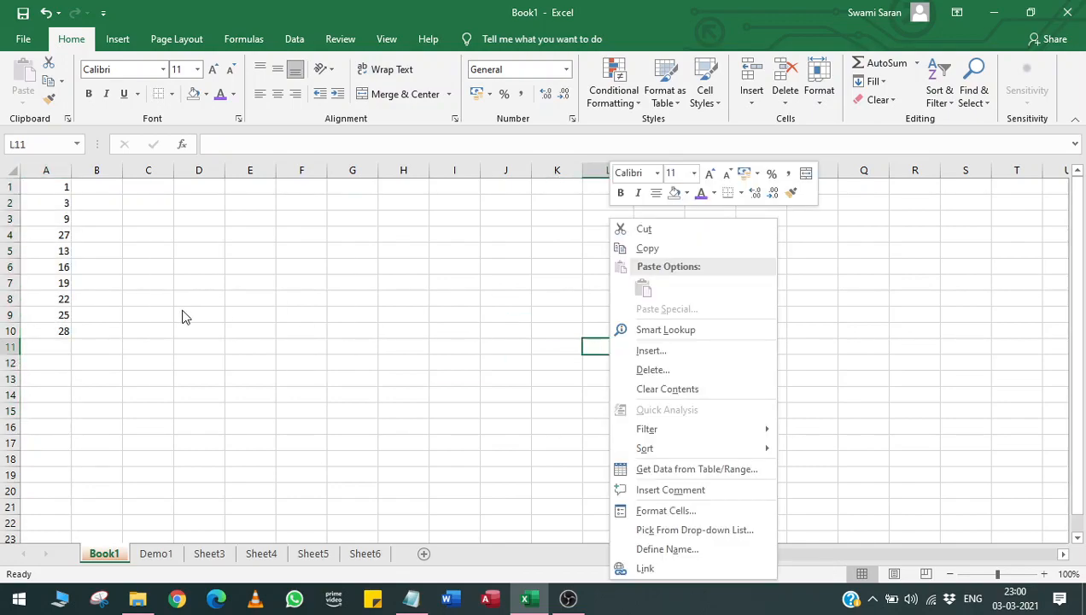
{"action": "key", "text": "Escape"}
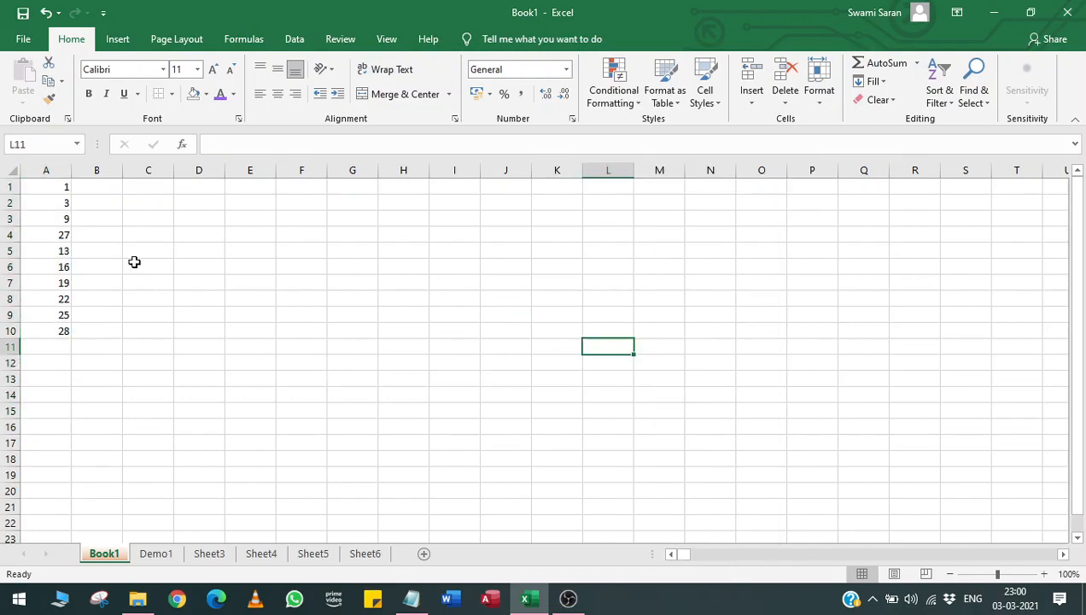
Clear the numbers in A1:A11
{"action": "left_click", "coordinate": [66, 189]}
{"action": "left_click_drag", "start_coordinate": [66, 190], "coordinate": [66, 339]}
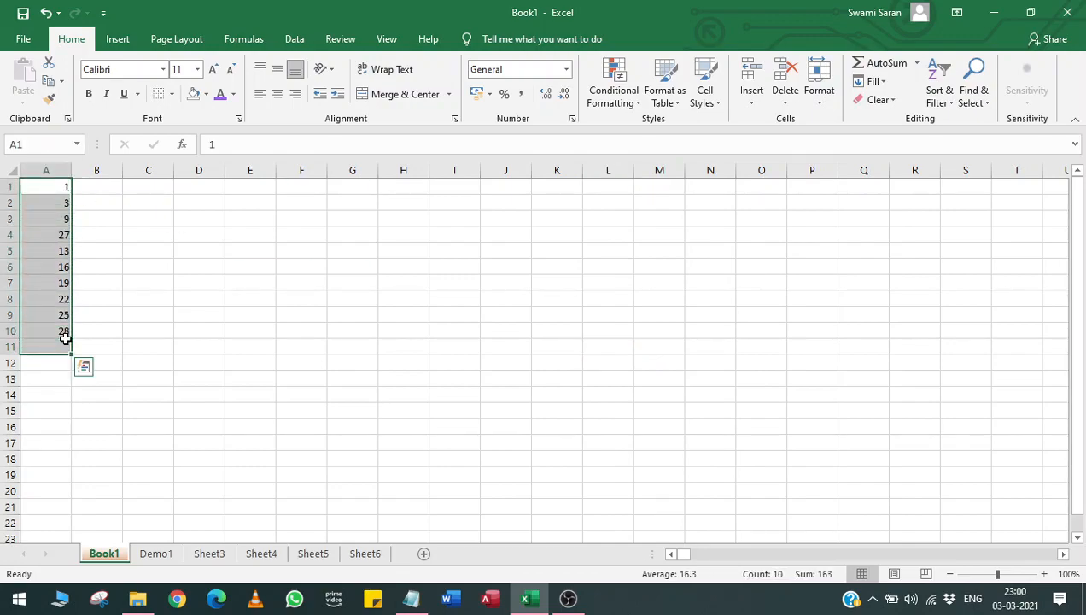
{"action": "key", "text": "Delete"}
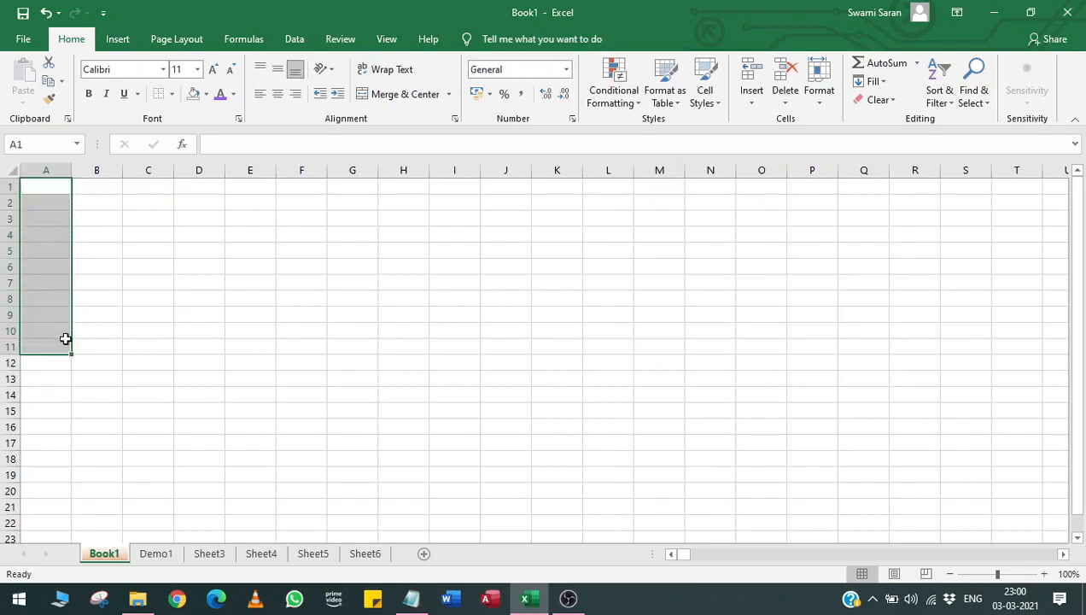
{"action": "left_click", "coordinate": [53, 188]}
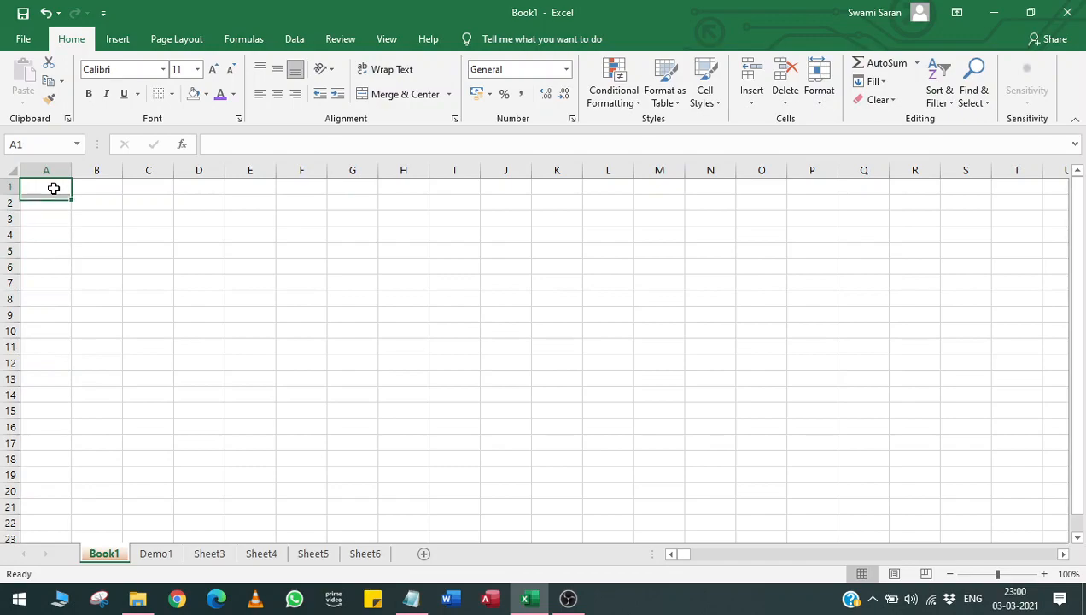
{"action": "left_click", "coordinate": [879, 82]}
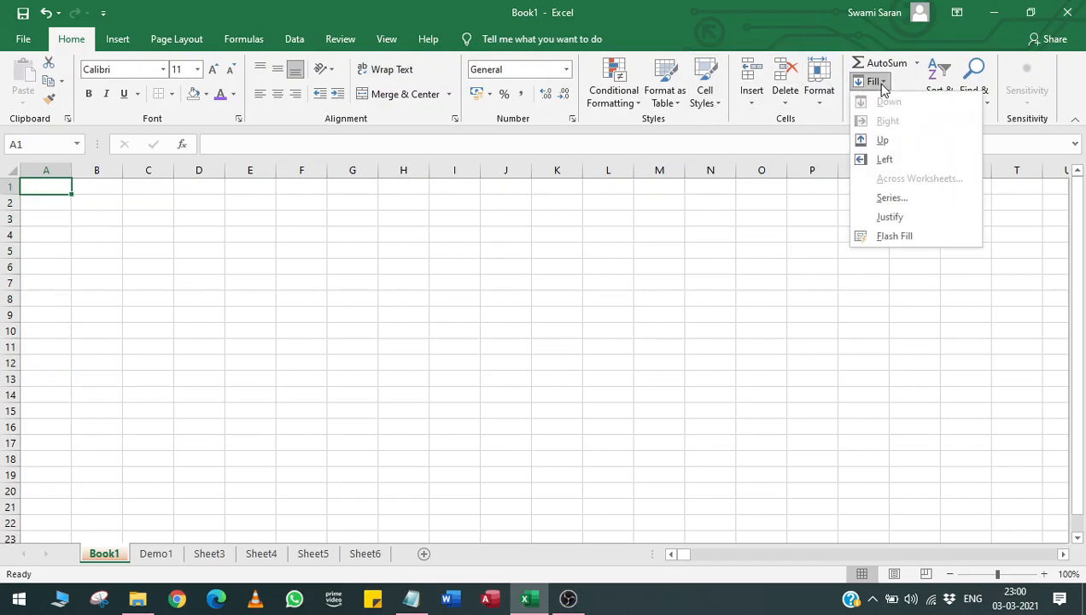
{"action": "left_click", "coordinate": [888, 199]}
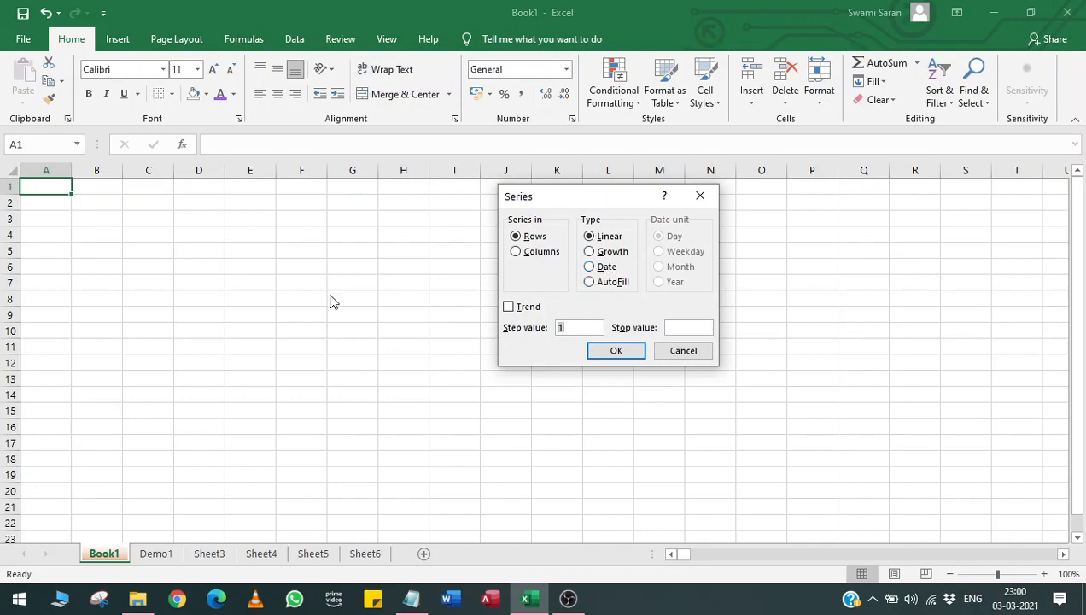
{"action": "left_click", "coordinate": [688, 352]}
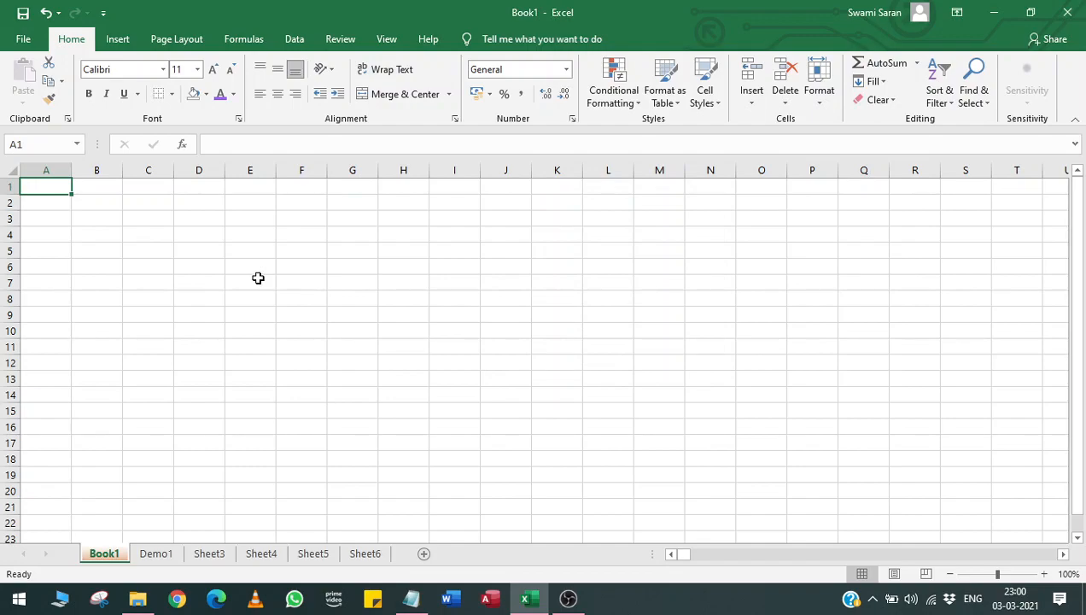
Enter the date 01-03-2021 in cell A1
{"action": "type", "text": "01-02"}
{"action": "key", "text": "BackSpace"}
{"action": "type", "text": "3-2021"}
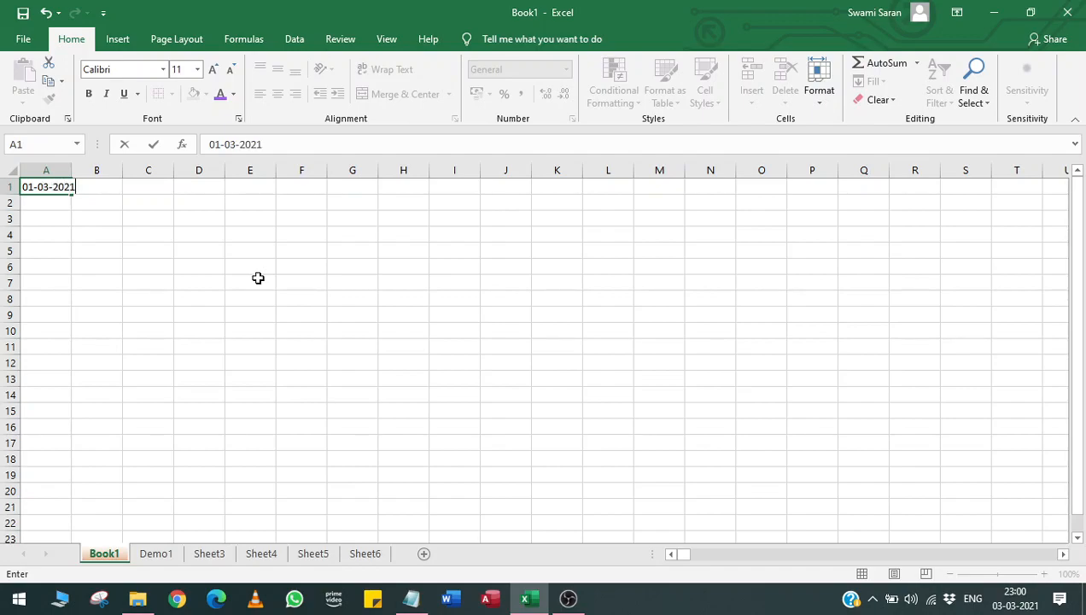
{"action": "key", "text": "Return"}
{"action": "key", "text": "Up"}
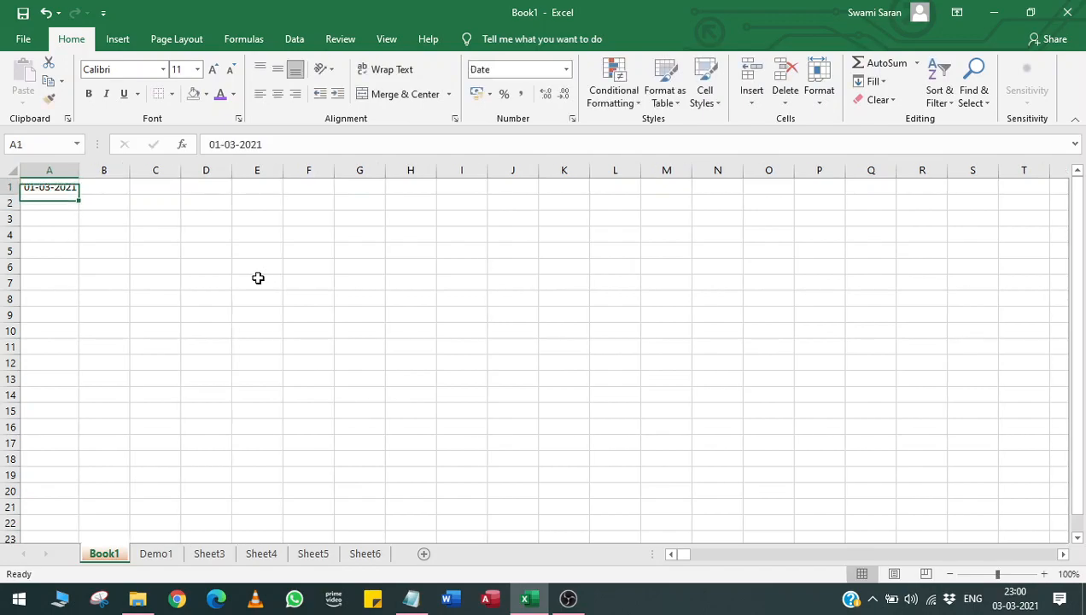
Fill A1:A12 with a date column series using the Day unit and step value 1
{"action": "key", "text": "shift+Down"}
{"action": "key", "text": "shift+Down"}
{"action": "key", "text": "shift+Down"}
{"action": "key", "text": "shift+Down"}
{"action": "key", "text": "shift+Down"}
{"action": "key", "text": "shift+Down"}
{"action": "key", "text": "shift+Down"}
{"action": "key", "text": "shift+Down"}
{"action": "key", "text": "shift+Down"}
{"action": "key", "text": "shift+Down"}
{"action": "key", "text": "shift+Down"}
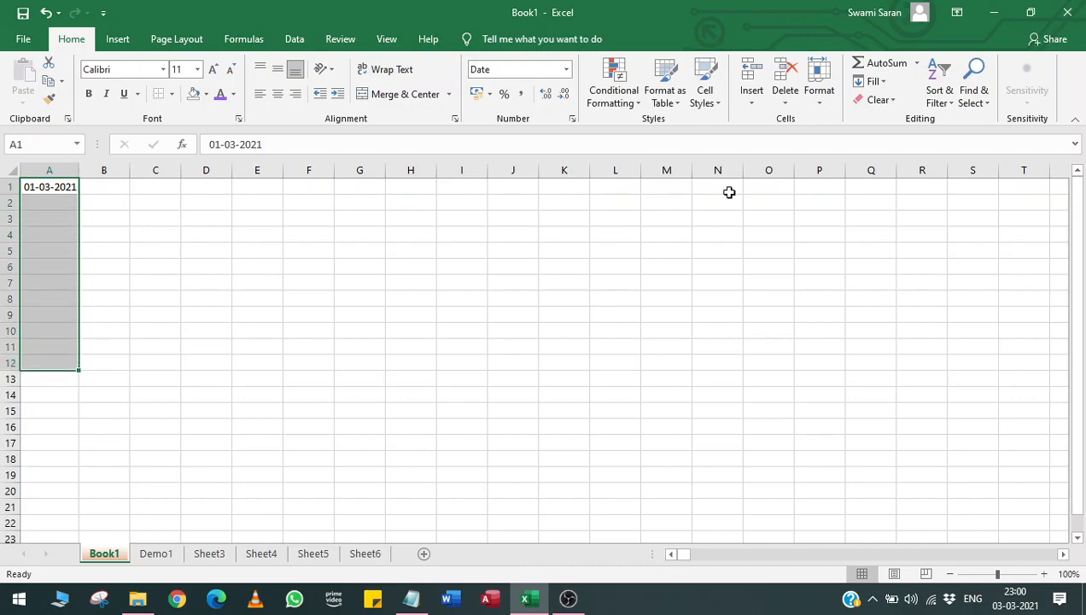
{"action": "left_click", "coordinate": [873, 81]}
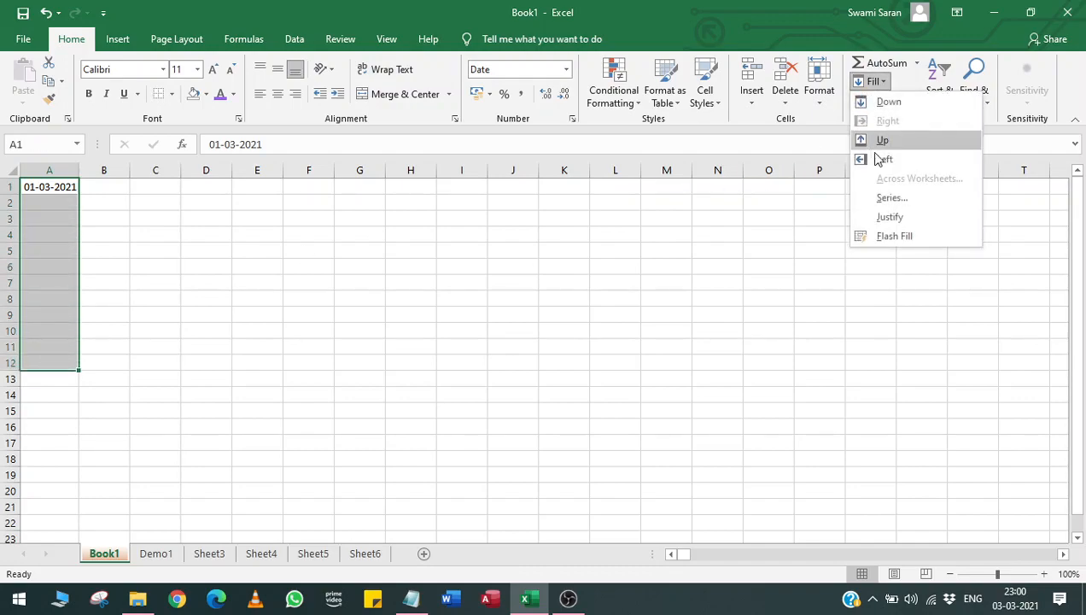
{"action": "left_click", "coordinate": [891, 197]}
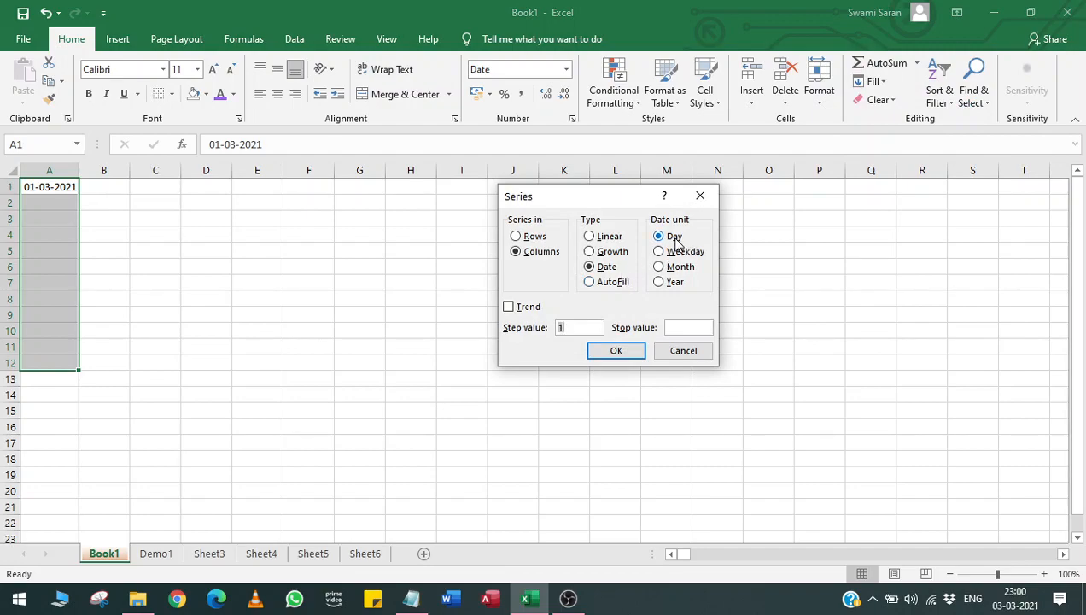
{"action": "left_click", "coordinate": [600, 355]}
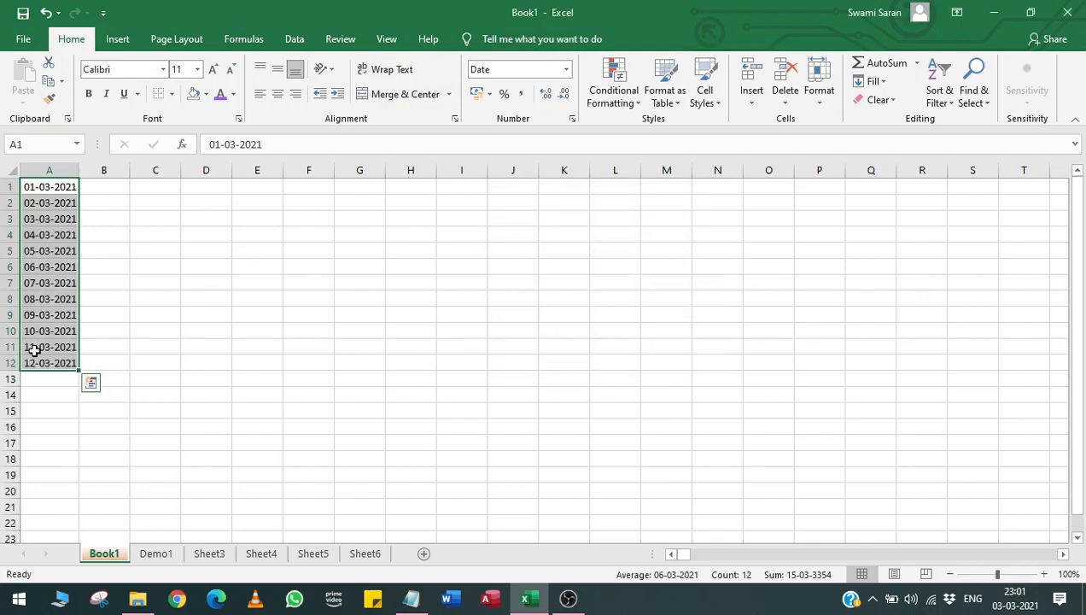
Refill A1:A12 with a date column series using the Day unit and step value 2
{"action": "left_click", "coordinate": [883, 86]}
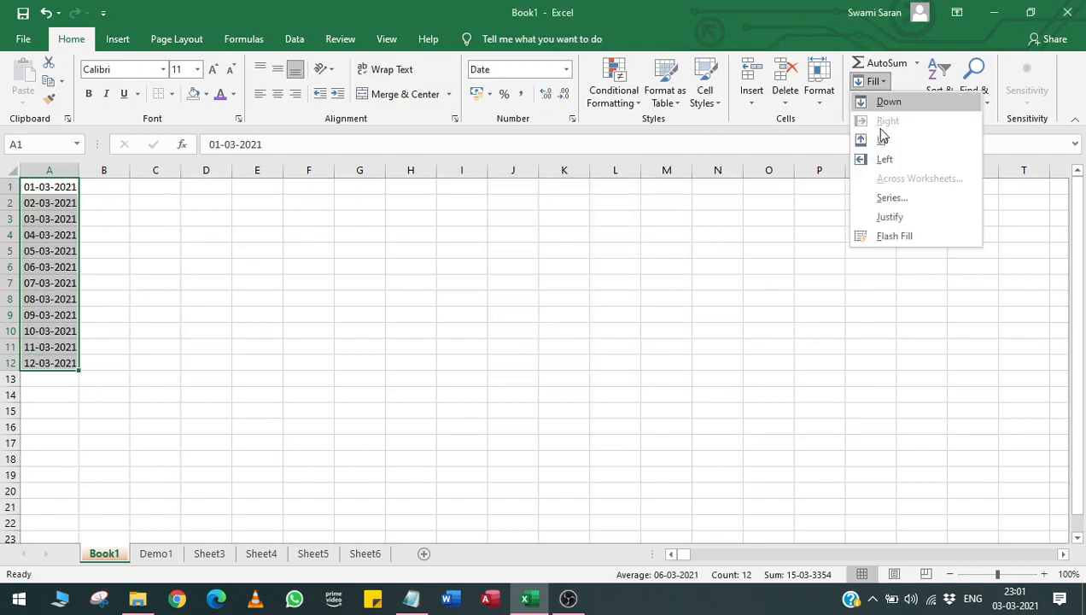
{"action": "left_click", "coordinate": [885, 198]}
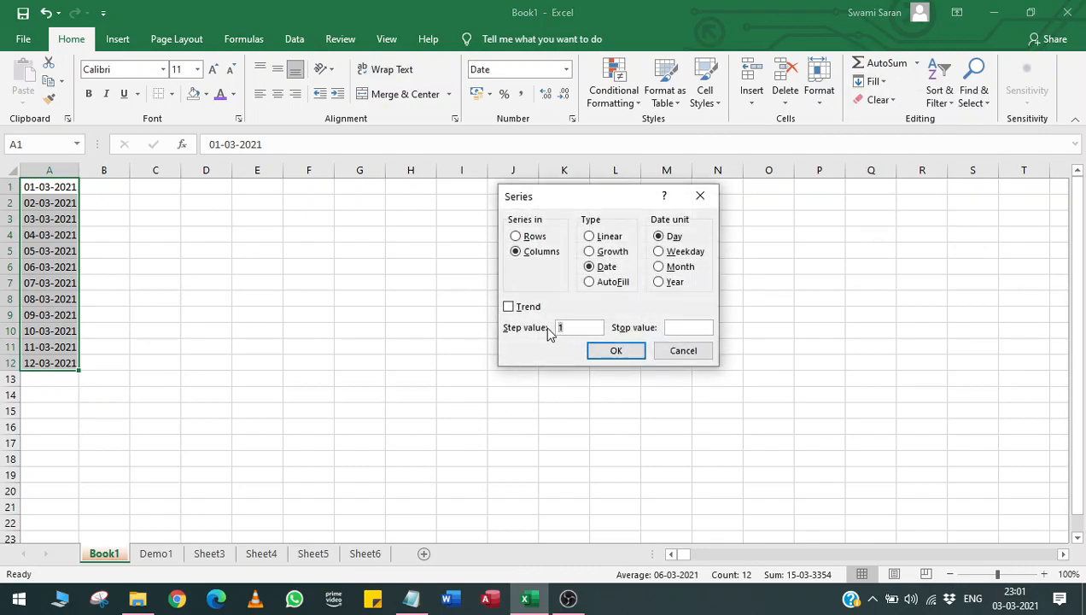
{"action": "type", "text": "2"}
{"action": "key", "text": "Return"}
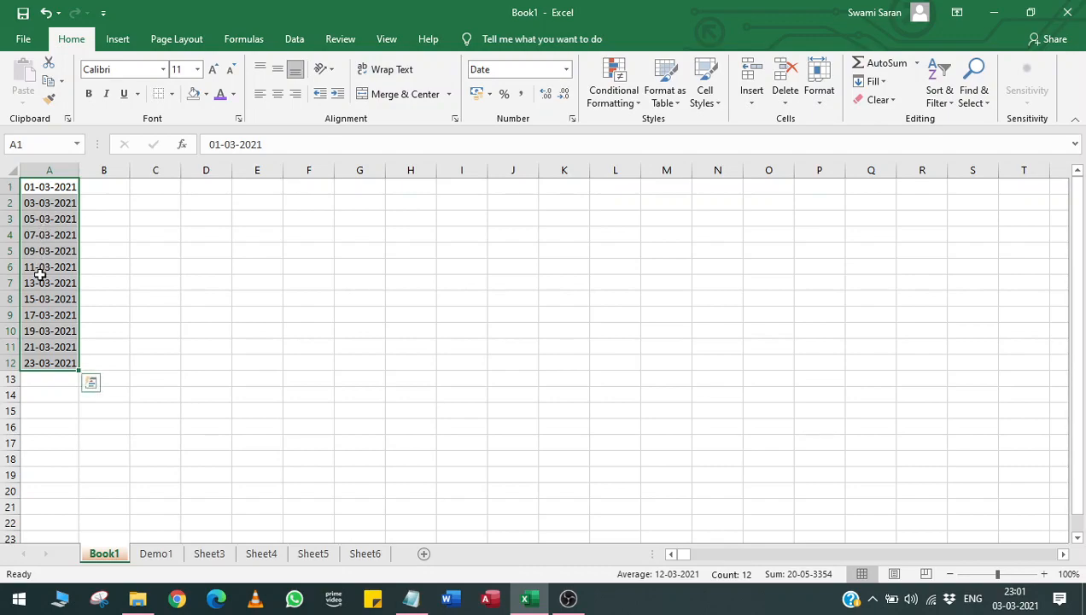
Refill A1:A12 with a date column series using the Weekday unit and step value 1
{"action": "left_click", "coordinate": [873, 81]}
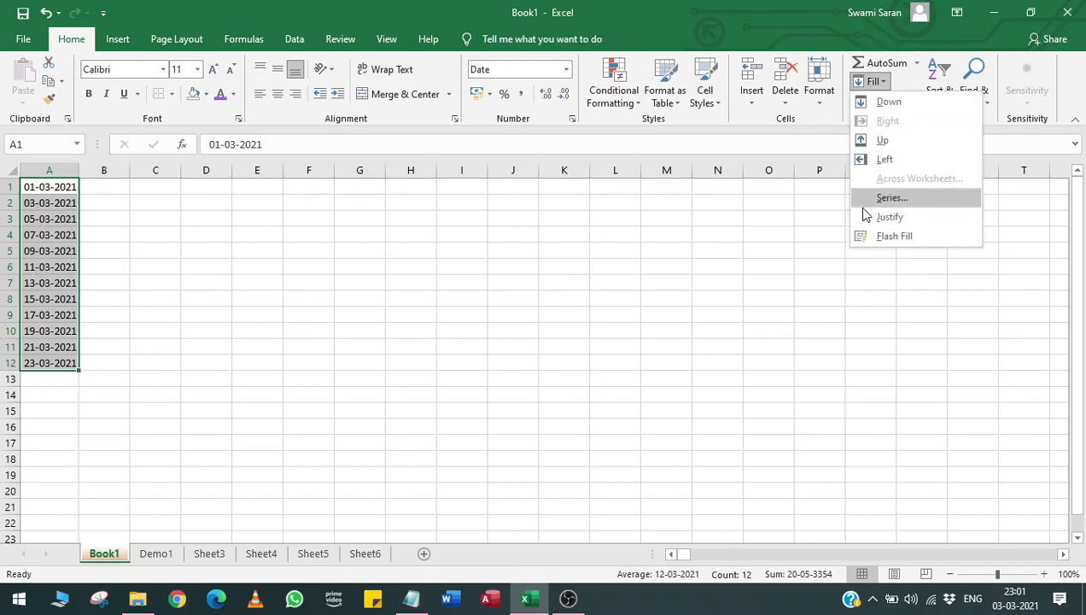
{"action": "left_click", "coordinate": [880, 198]}
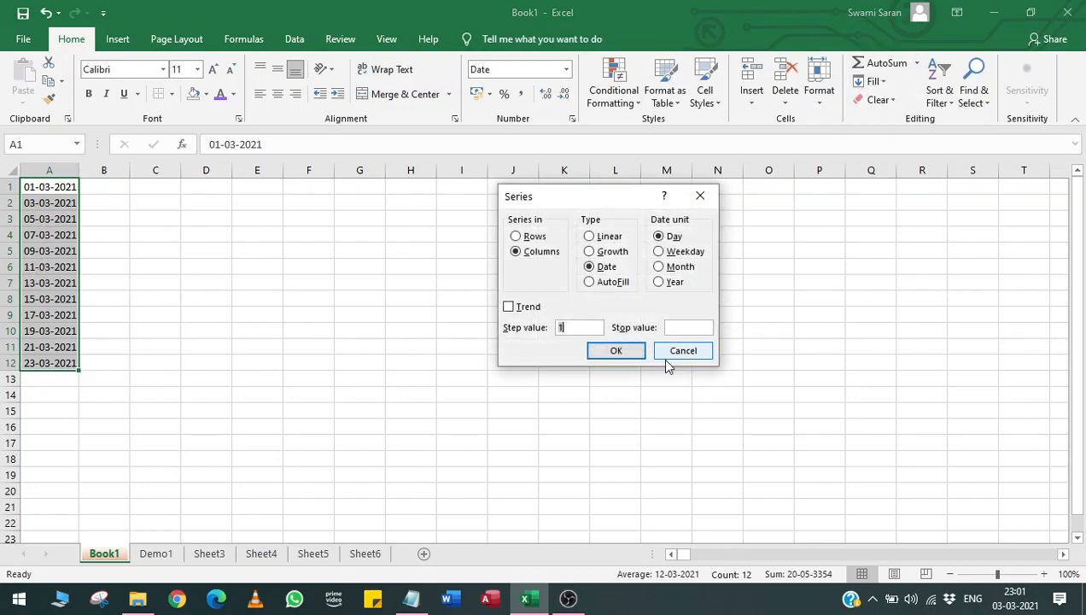
{"action": "left_click", "coordinate": [671, 257]}
{"action": "left_click_drag", "start_coordinate": [571, 327], "coordinate": [546, 337]}
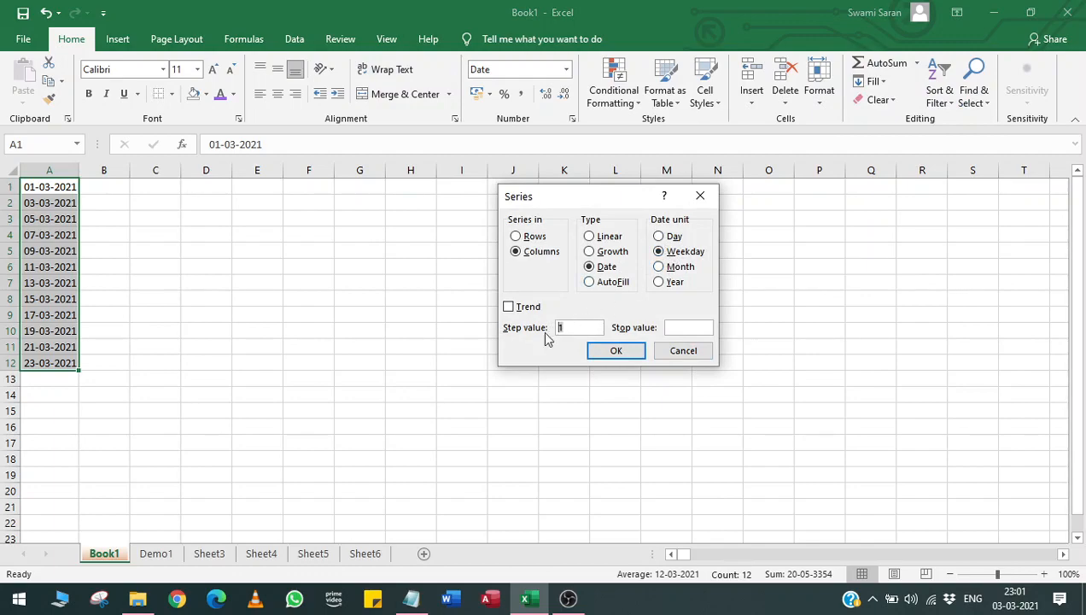
{"action": "left_click", "coordinate": [616, 351]}
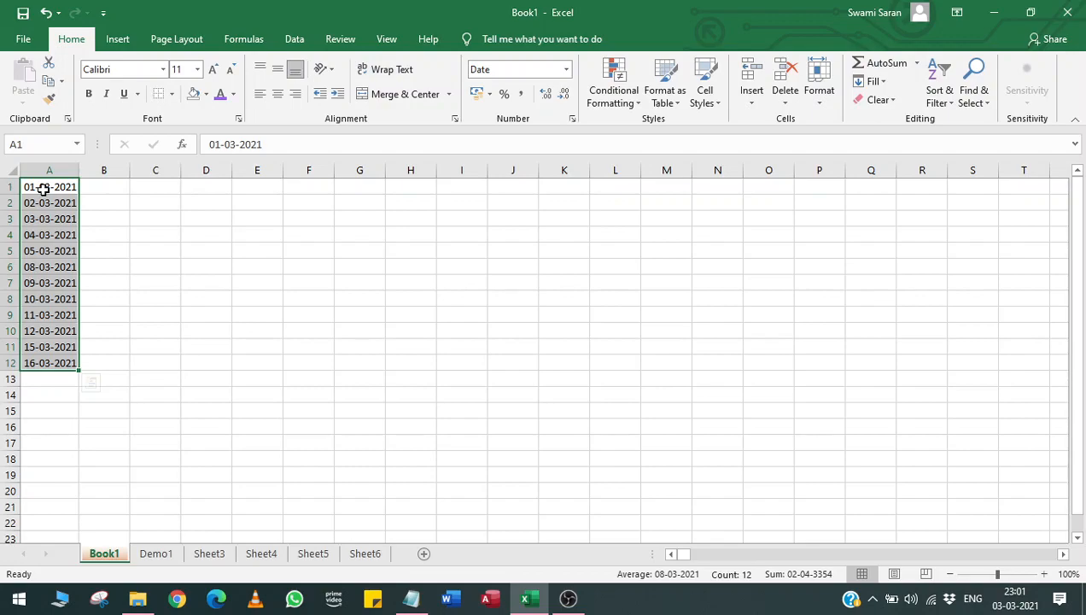
Refill A1:A12 with a date column series using the Month unit and step value 1
{"action": "left_click", "coordinate": [879, 83]}
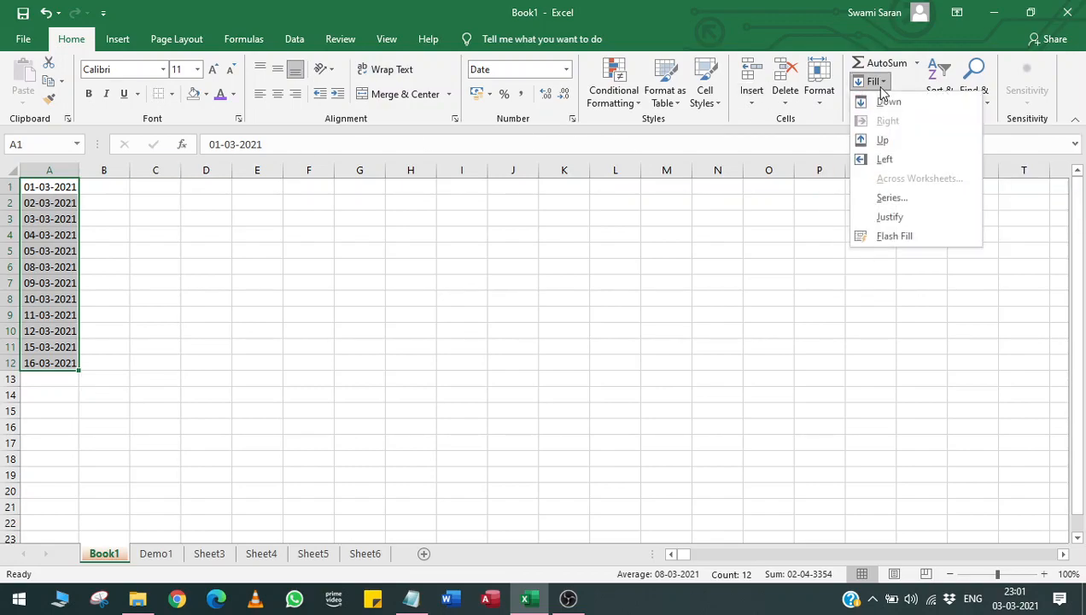
{"action": "left_click", "coordinate": [888, 199]}
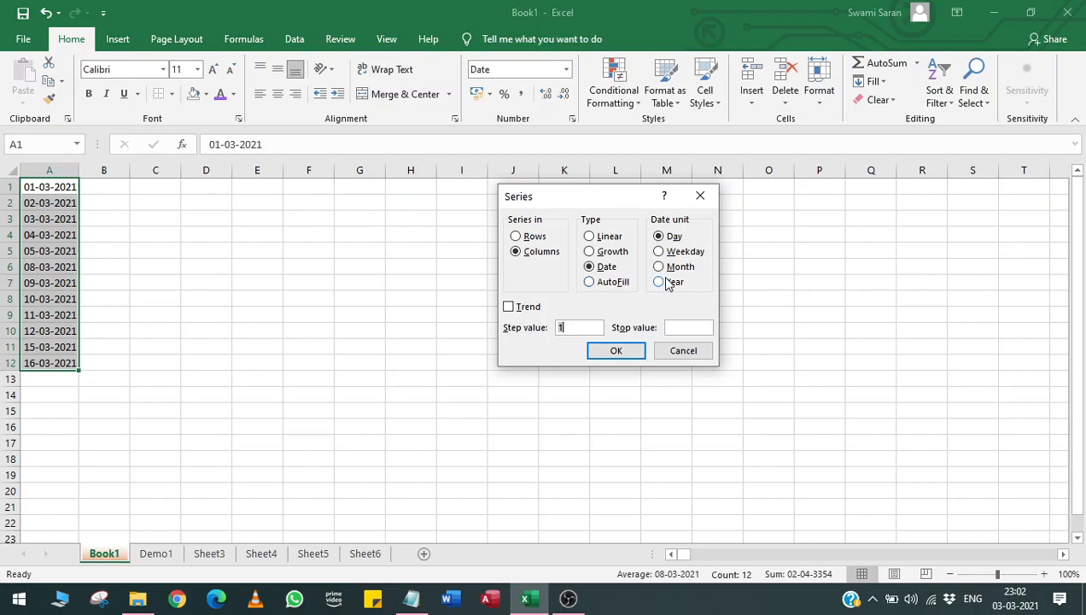
{"action": "left_click", "coordinate": [667, 272]}
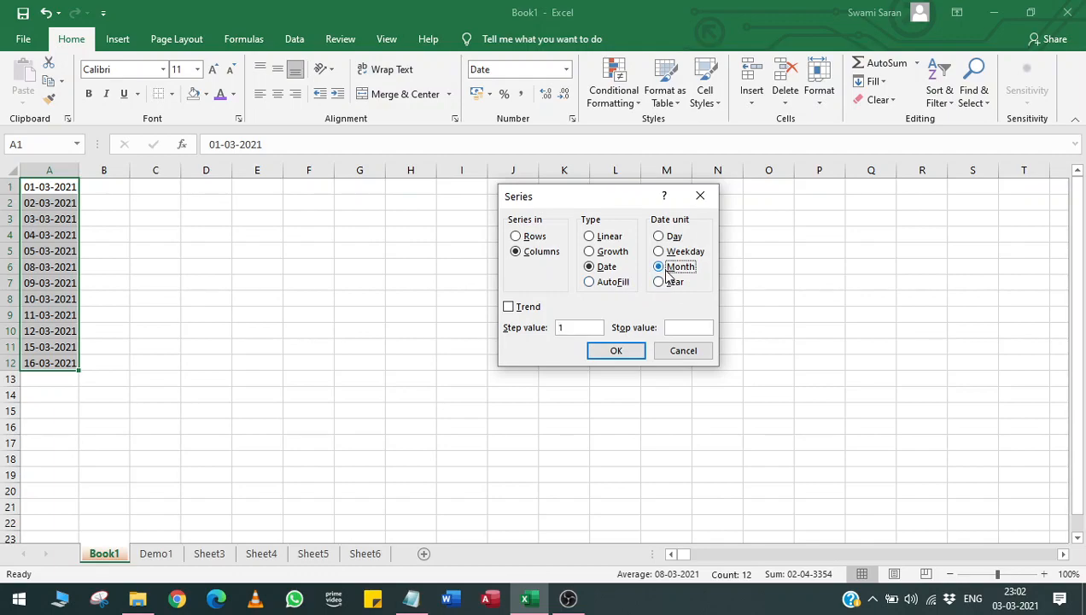
{"action": "left_click", "coordinate": [615, 351]}
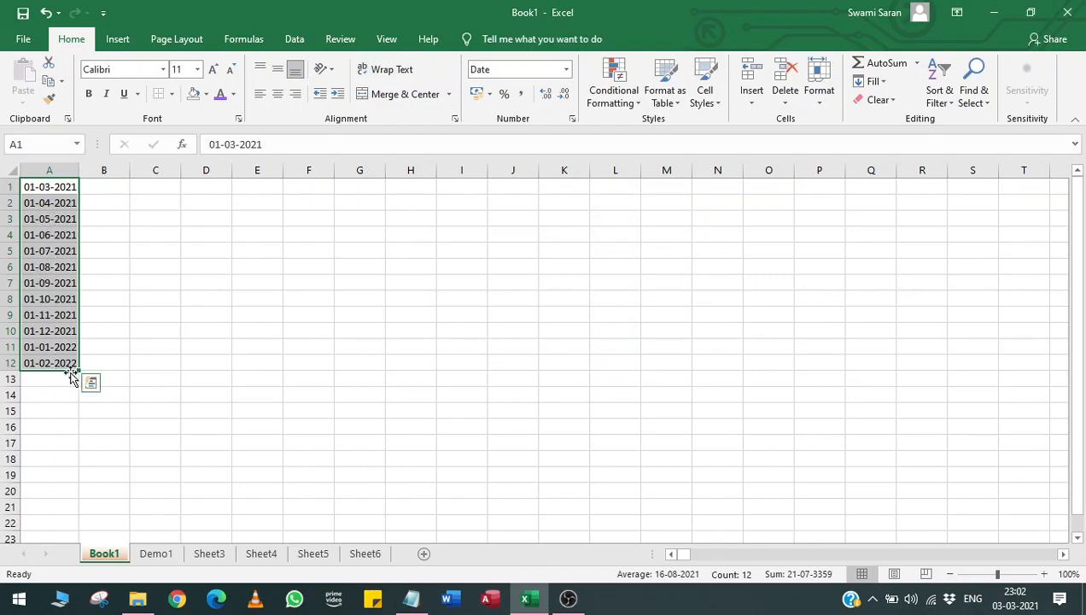
{"action": "left_click", "coordinate": [875, 82]}
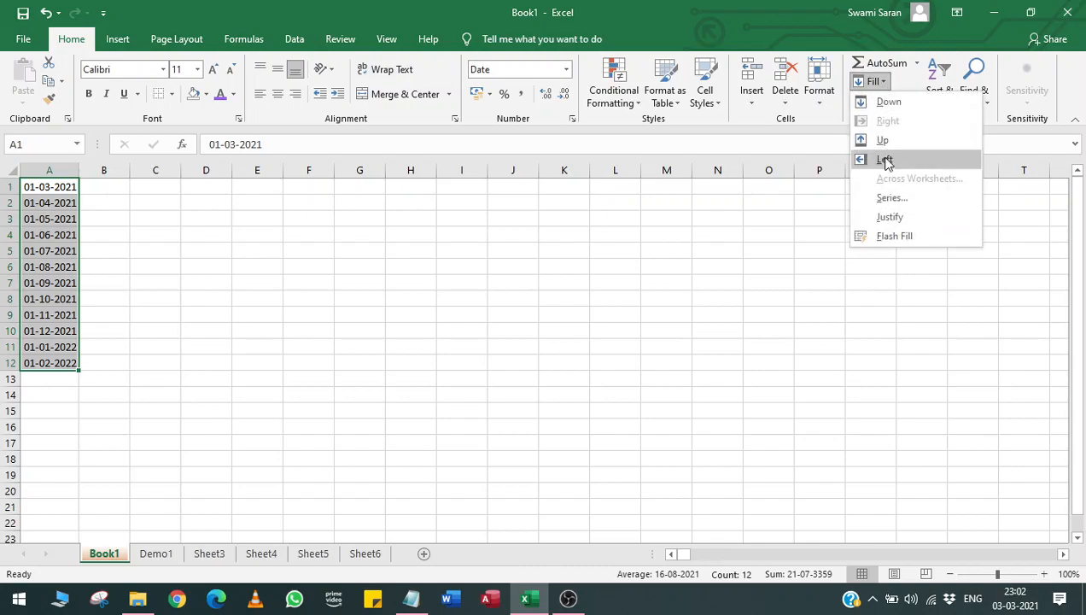
{"action": "left_click", "coordinate": [898, 199]}
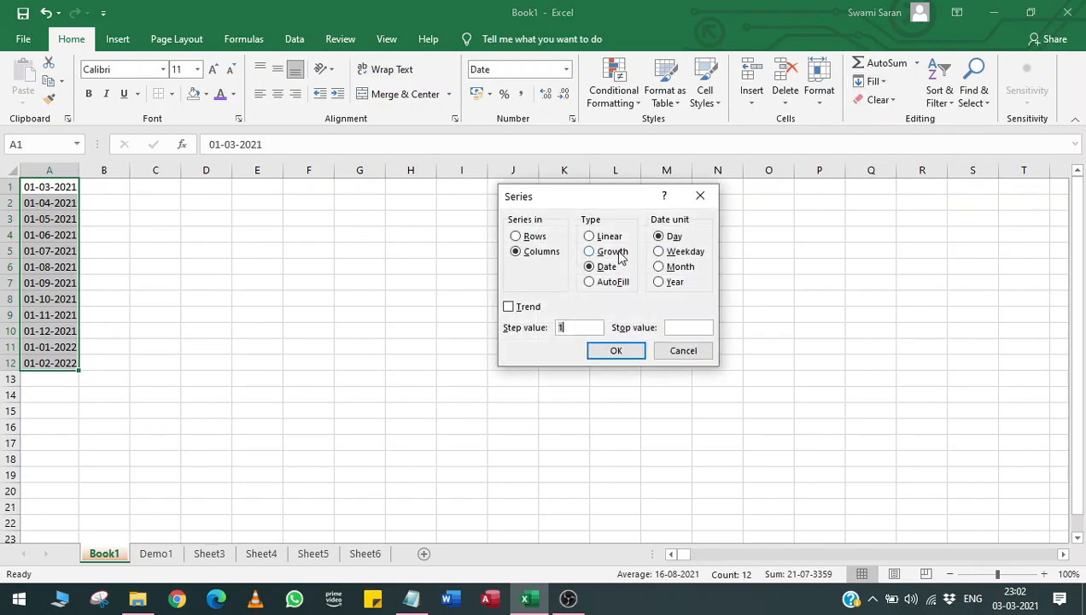
{"action": "left_click", "coordinate": [683, 352]}
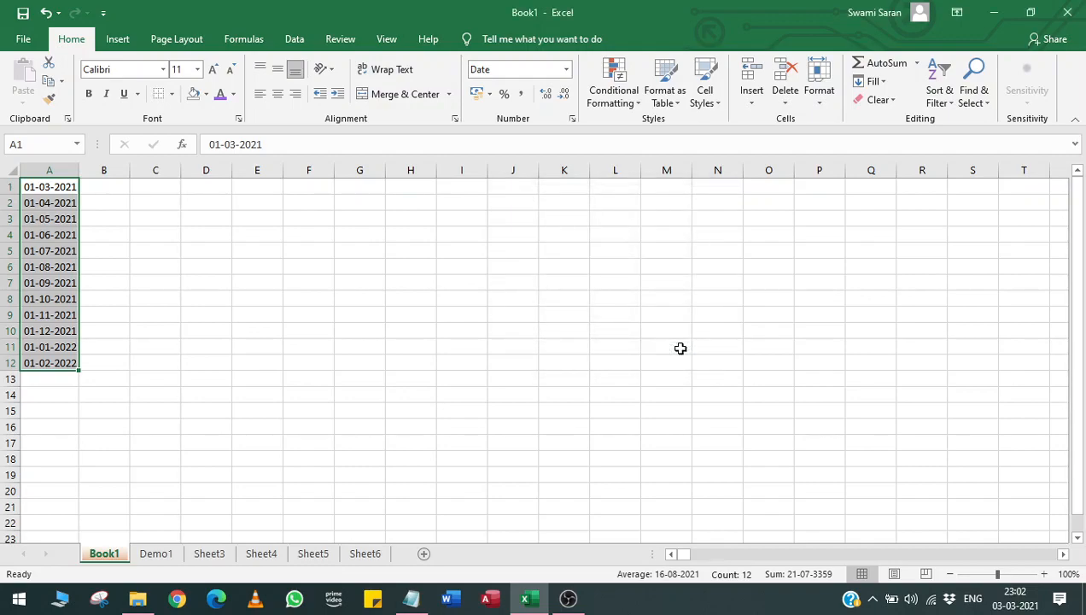
Clear the dates in A1:A12
{"action": "key", "text": "Delete"}
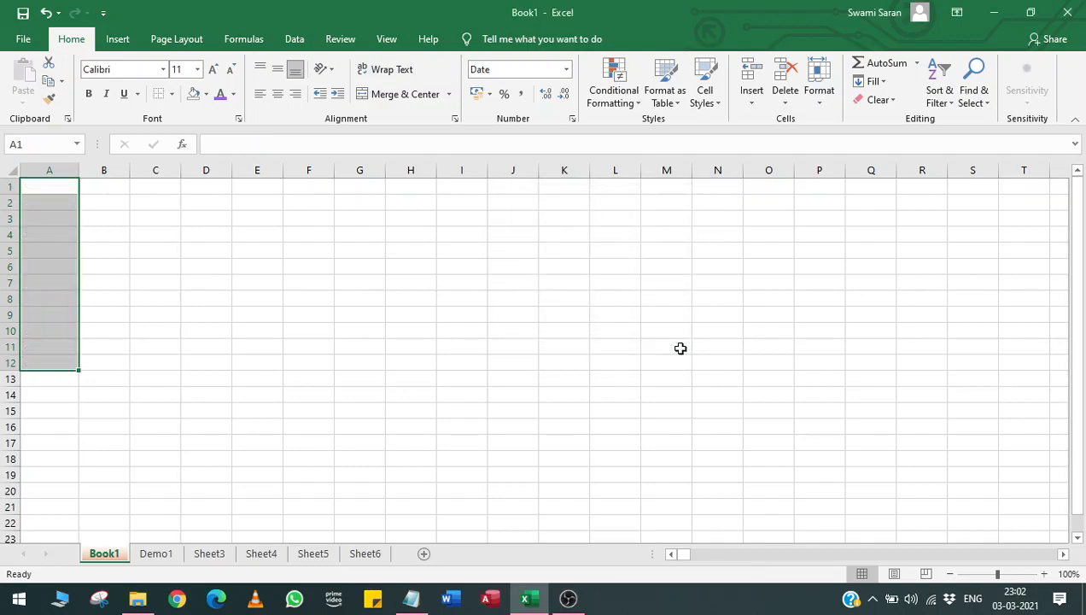
Check the topic list in Notepad, keeping it open, and return to cell A2 in the Excel workbook
{"action": "left_click", "coordinate": [415, 599]}
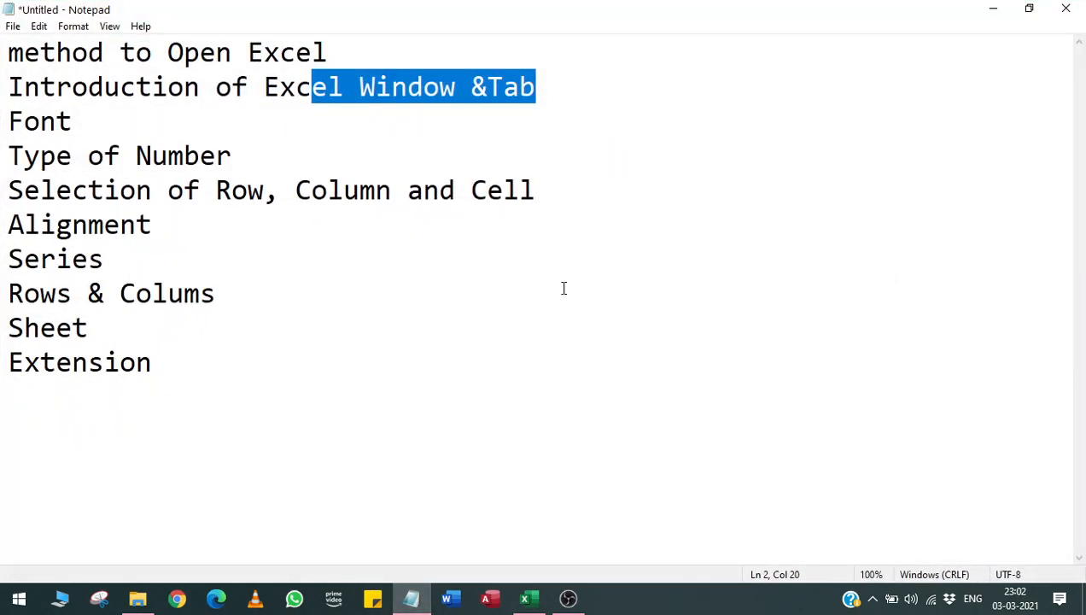
{"action": "left_click", "coordinate": [1065, 8]}
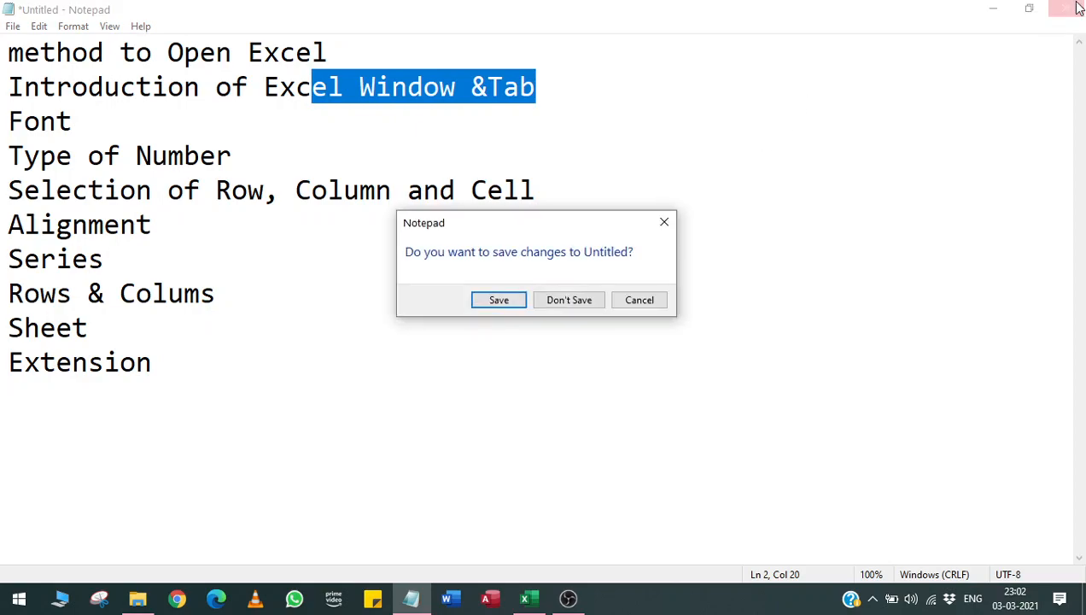
{"action": "left_click", "coordinate": [628, 304]}
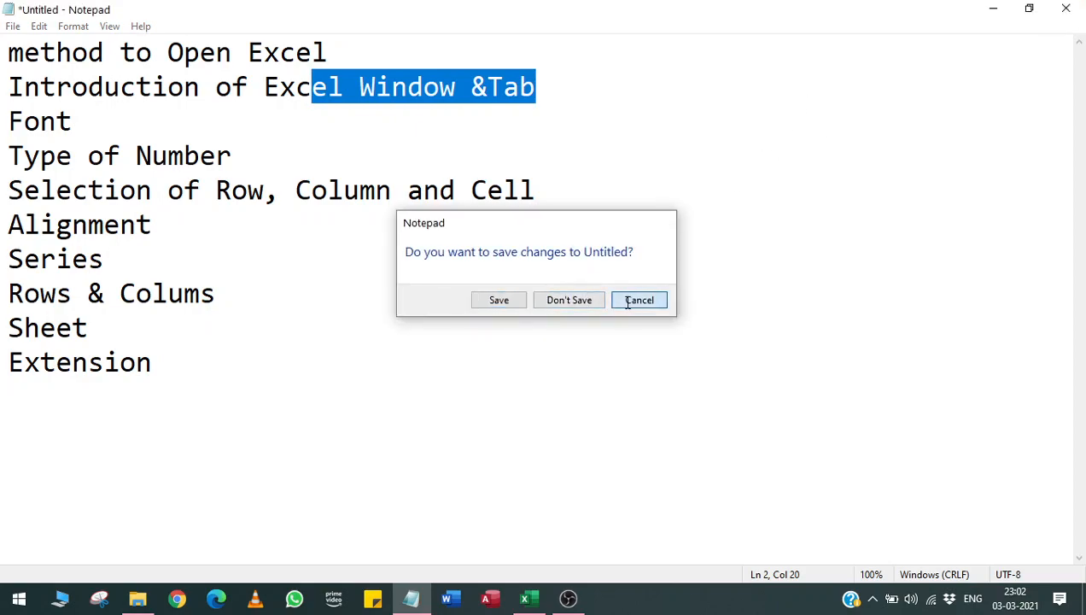
{"action": "left_click", "coordinate": [990, 11]}
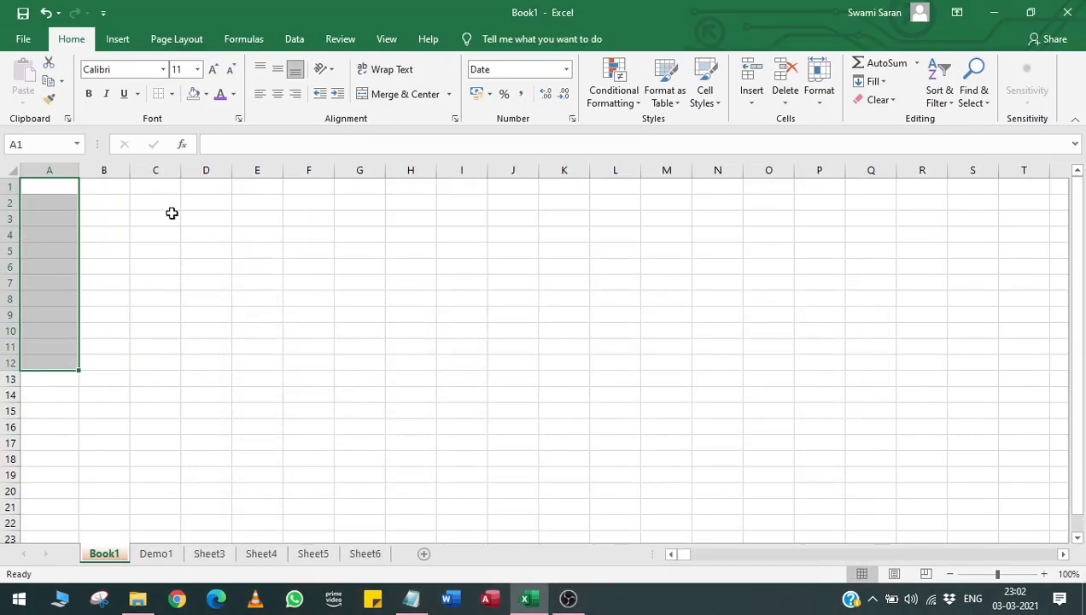
{"action": "left_click", "coordinate": [70, 201]}
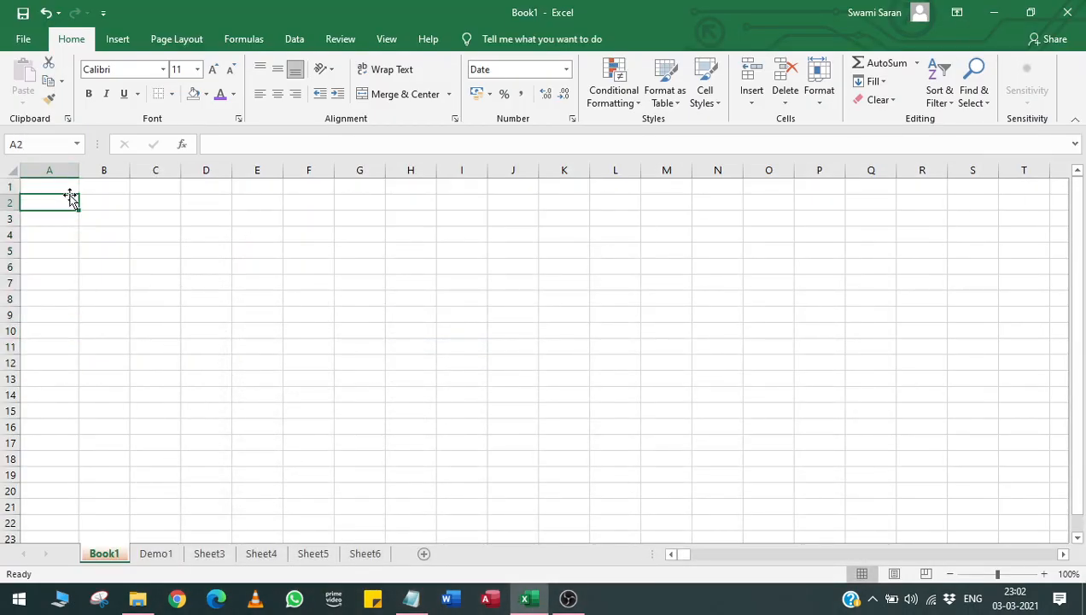
Save the workbook to the Desktop as an Excel Workbook named Demo1
{"action": "left_click", "coordinate": [23, 39]}
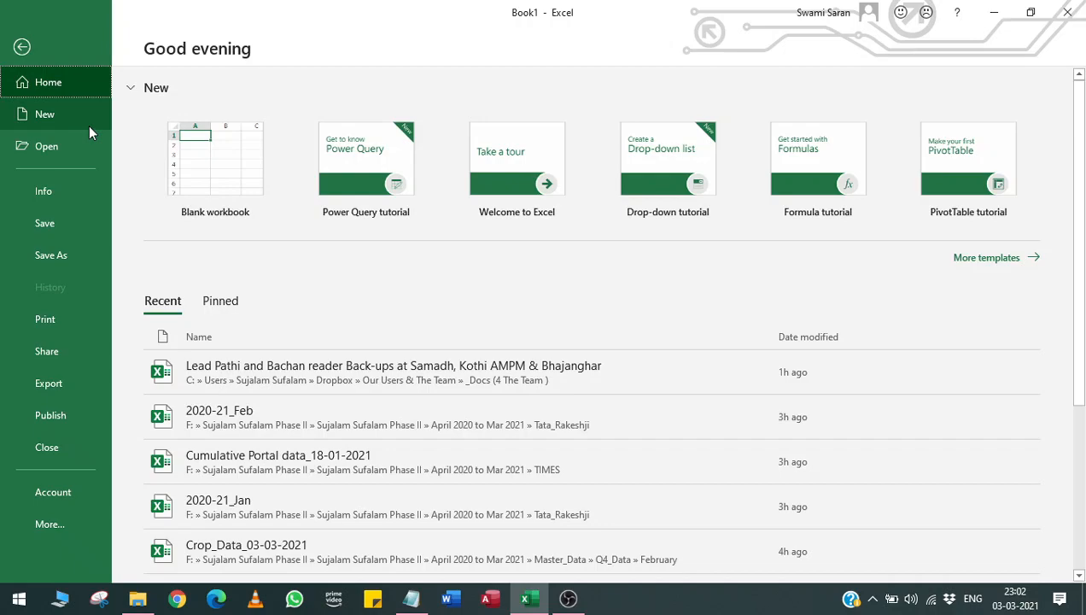
{"action": "left_click", "coordinate": [68, 250]}
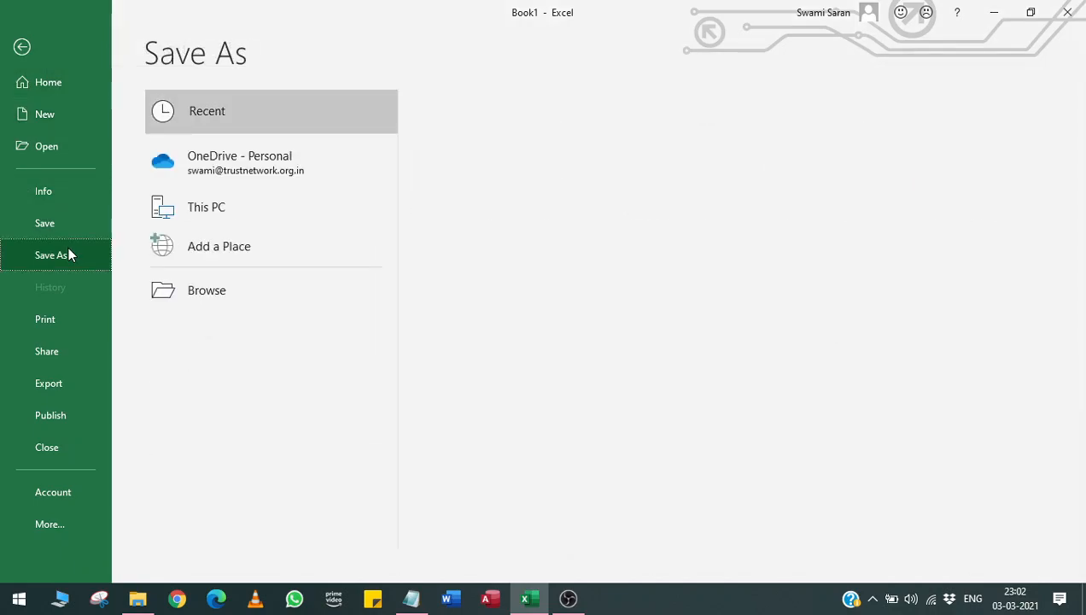
{"action": "left_click", "coordinate": [239, 290]}
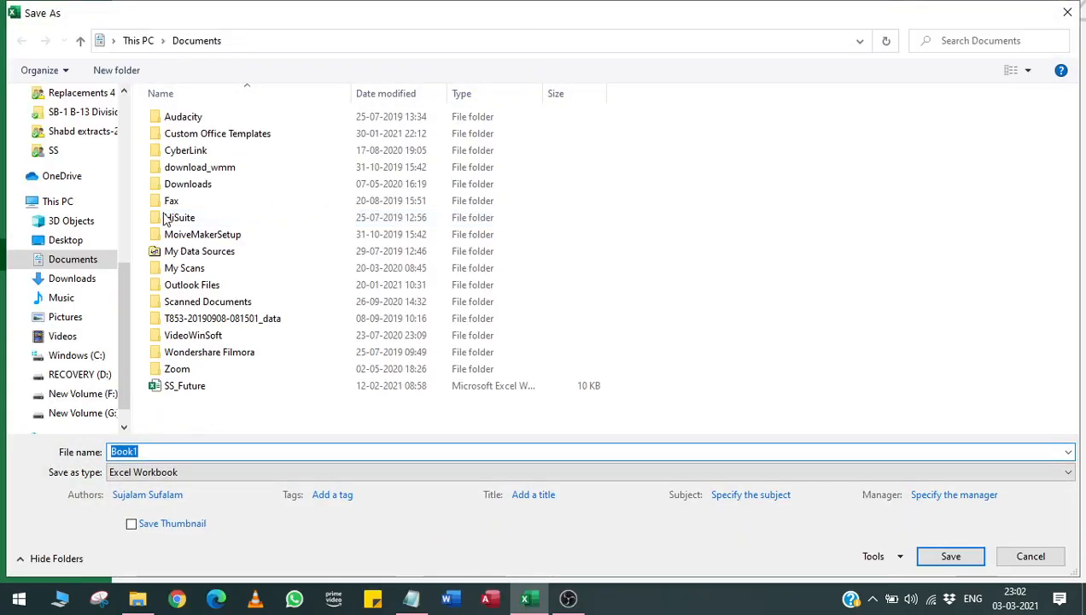
{"action": "left_click", "coordinate": [69, 241]}
{"action": "type", "text": "Demo1"}
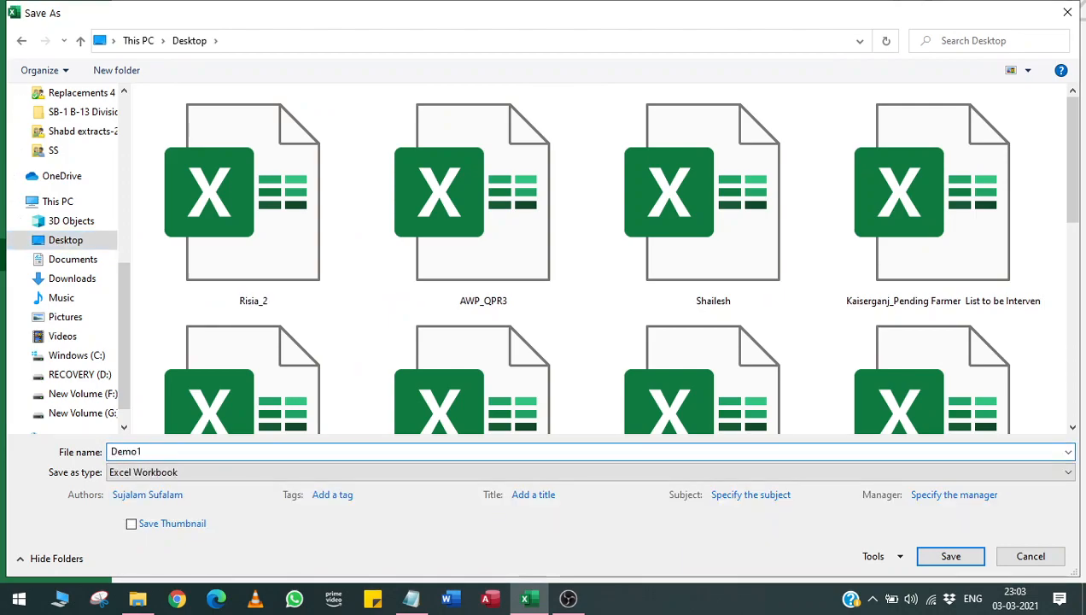
{"action": "left_click", "coordinate": [950, 556]}
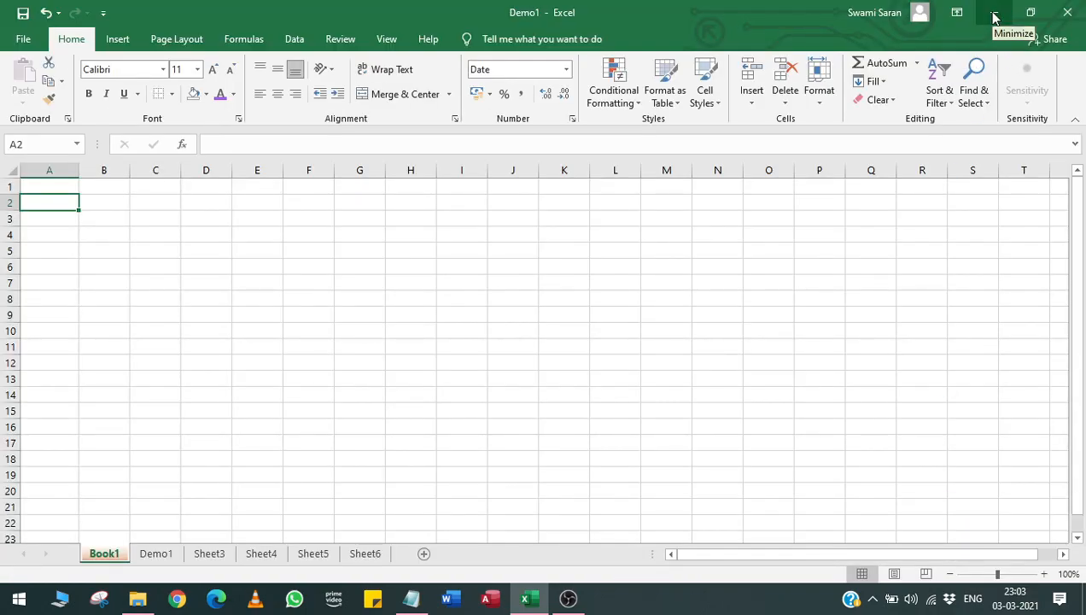
Show the desktop, open the properties of the Demo1 file and highlight the extension in its file type
{"action": "left_click", "coordinate": [993, 17]}
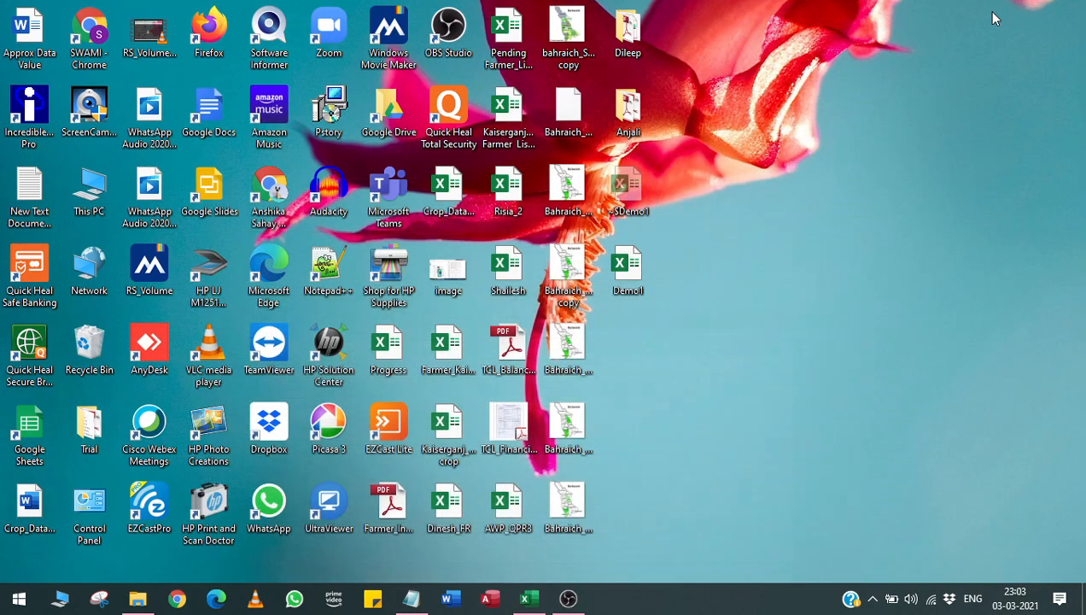
{"action": "double_click", "coordinate": [631, 267]}
{"action": "right_click", "coordinate": [640, 270]}
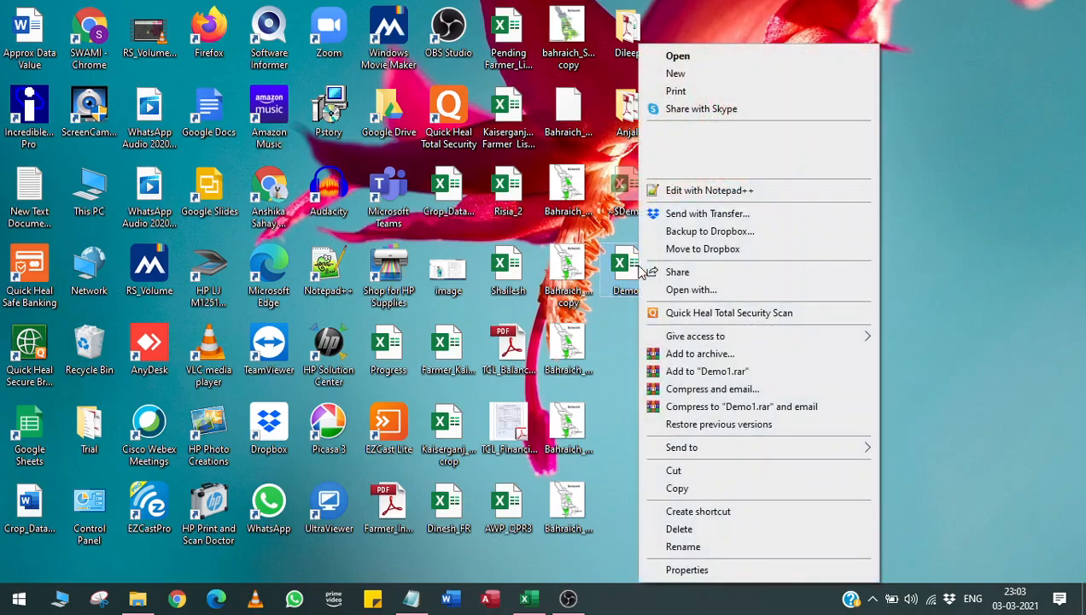
{"action": "left_click", "coordinate": [683, 570]}
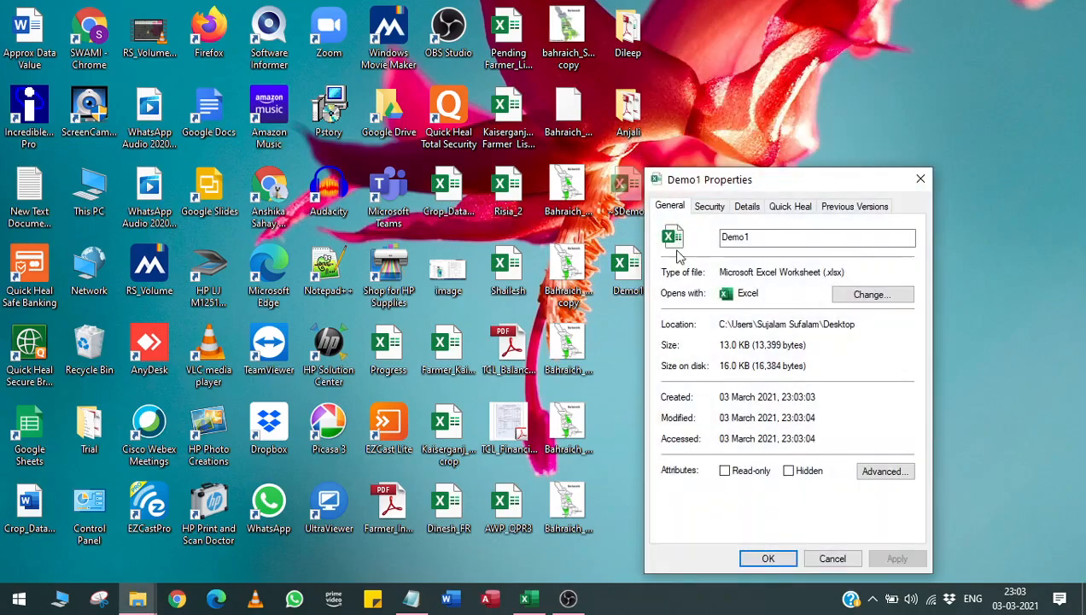
{"action": "left_click_drag", "start_coordinate": [843, 272], "coordinate": [828, 273]}
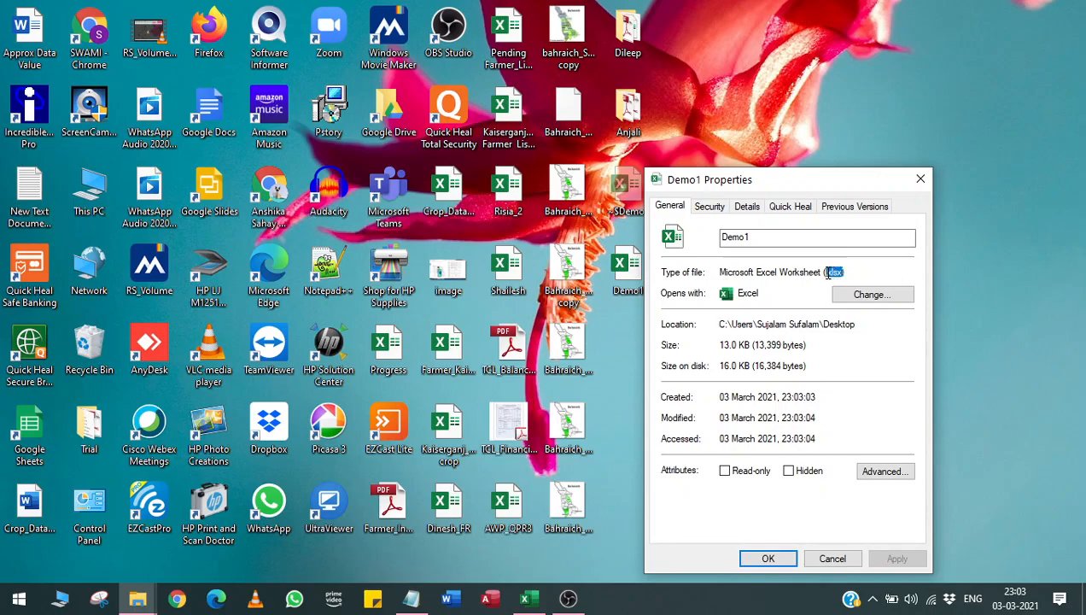
Point out the extension in the Demo1 file's type once more and close its properties
{"action": "left_click", "coordinate": [820, 405]}
{"action": "mouse_move", "coordinate": [824, 273]}
{"action": "left_mouse_down"}
{"action": "mouse_move", "coordinate": [848, 272]}
{"action": "mouse_move", "coordinate": [822, 273]}
{"action": "left_mouse_up"}
{"action": "left_click", "coordinate": [922, 180]}
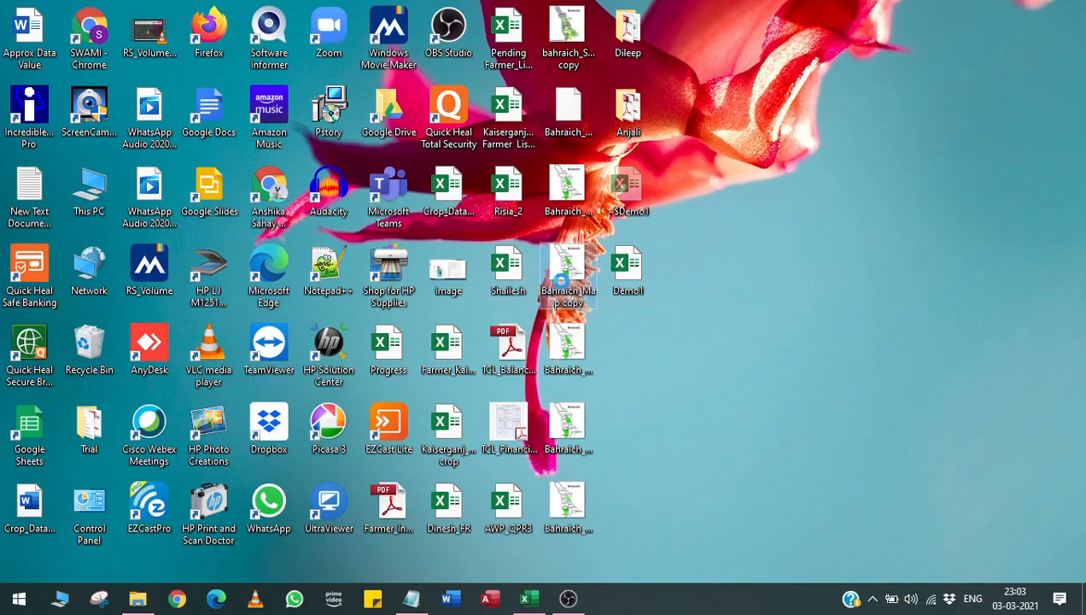
Check the file extension of the Bahraich_Map copy image in its properties and close them
{"action": "right_click", "coordinate": [564, 289]}
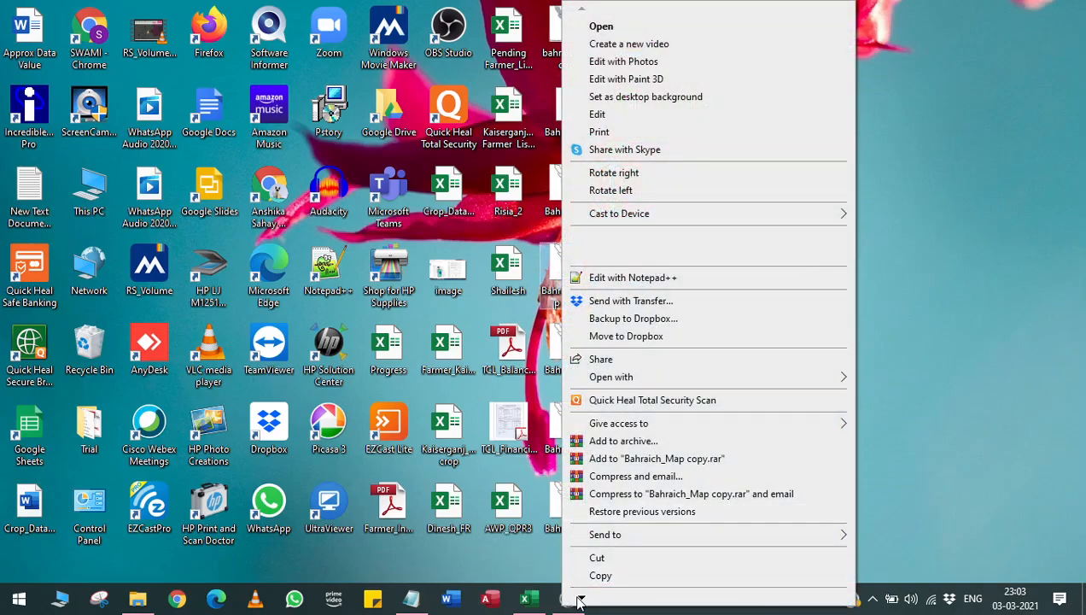
{"action": "mouse_move", "coordinate": [581, 600]}
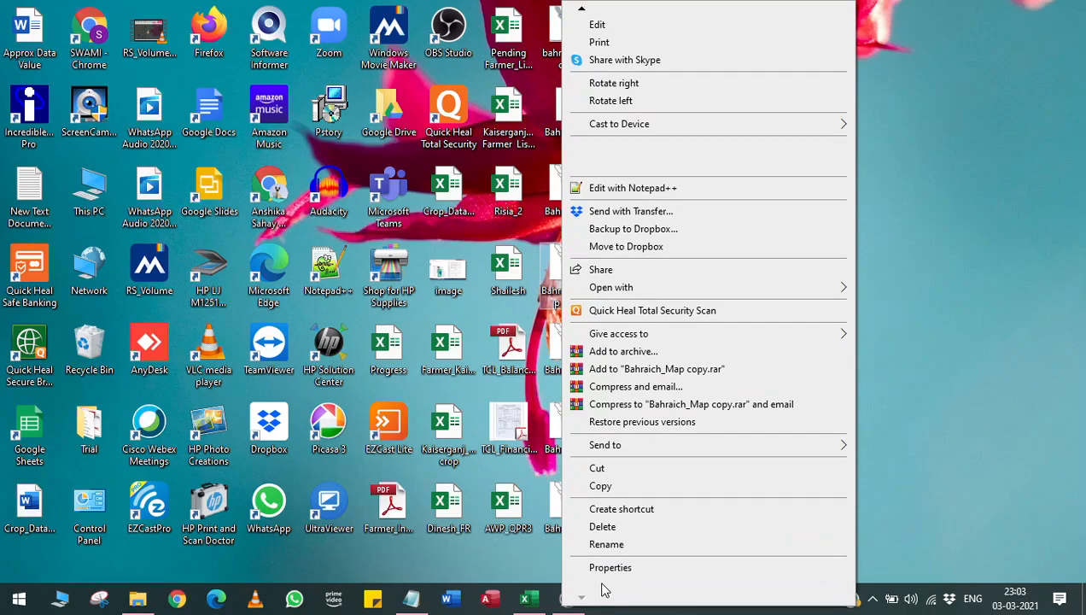
{"action": "left_click", "coordinate": [610, 568]}
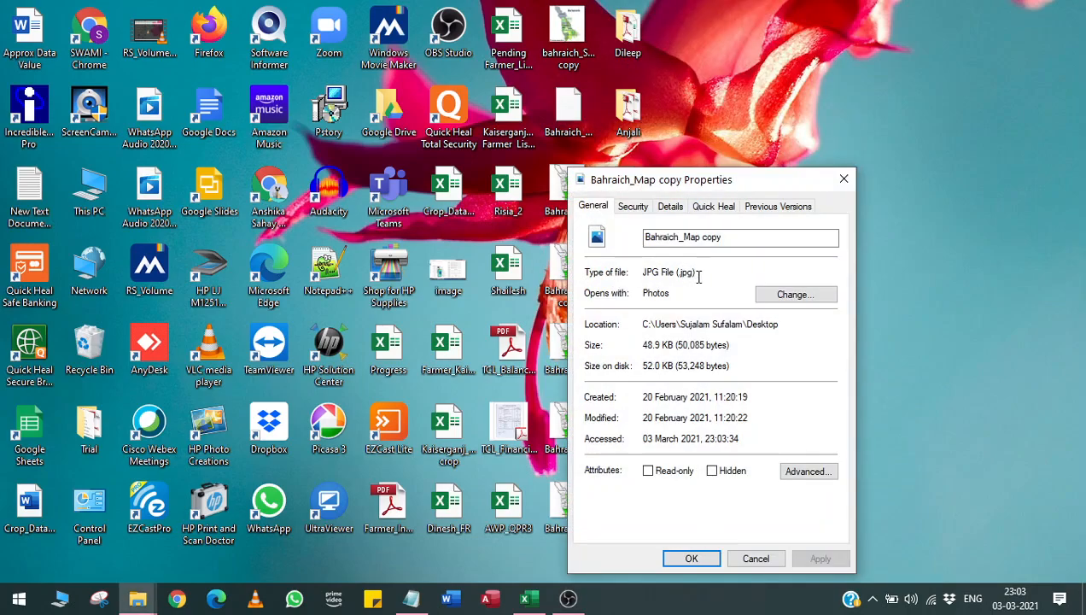
{"action": "left_click", "coordinate": [844, 180]}
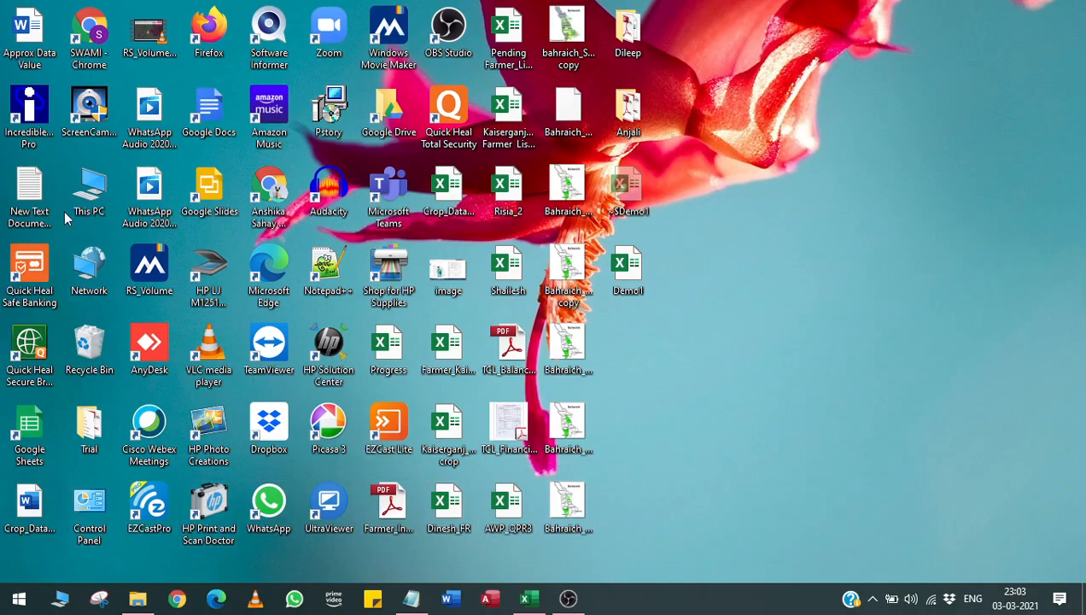
Highlight the extension in the file type of New Text Document (2) in its properties and close them
{"action": "right_click", "coordinate": [26, 200]}
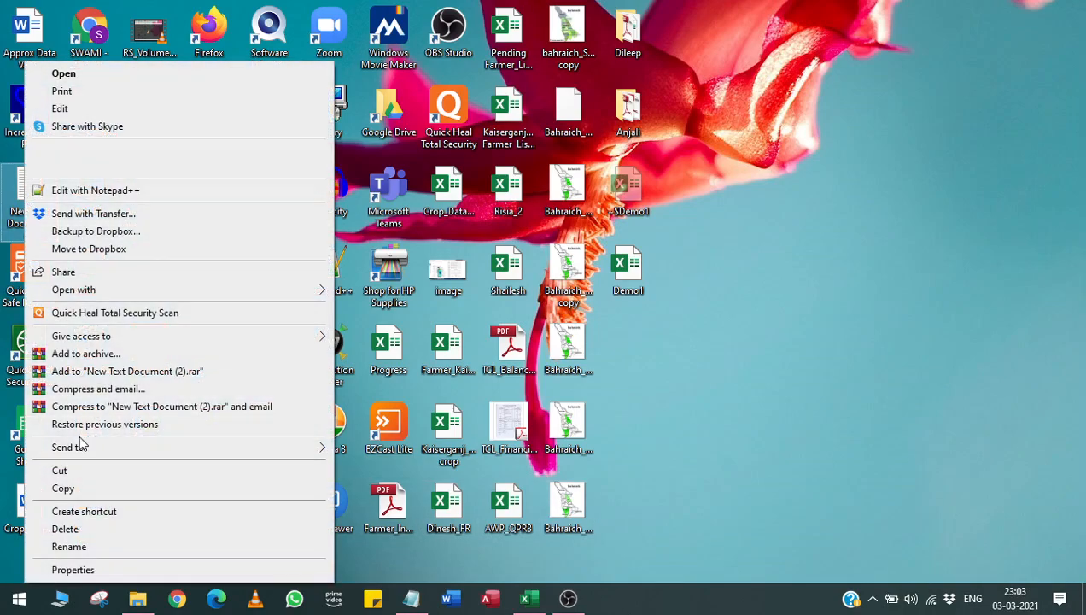
{"action": "left_click", "coordinate": [90, 577]}
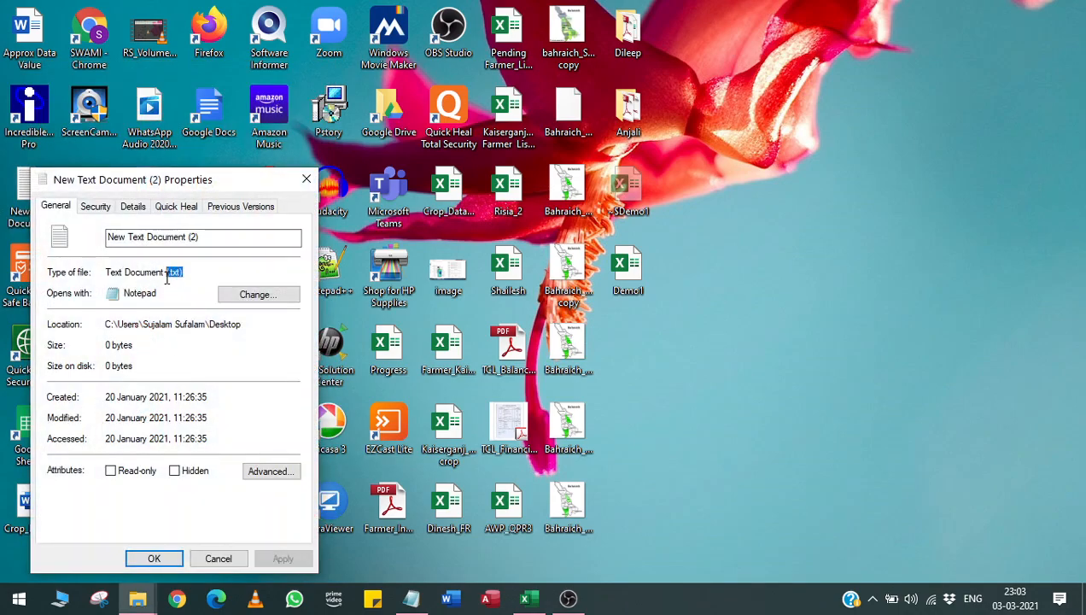
{"action": "left_click", "coordinate": [307, 179]}
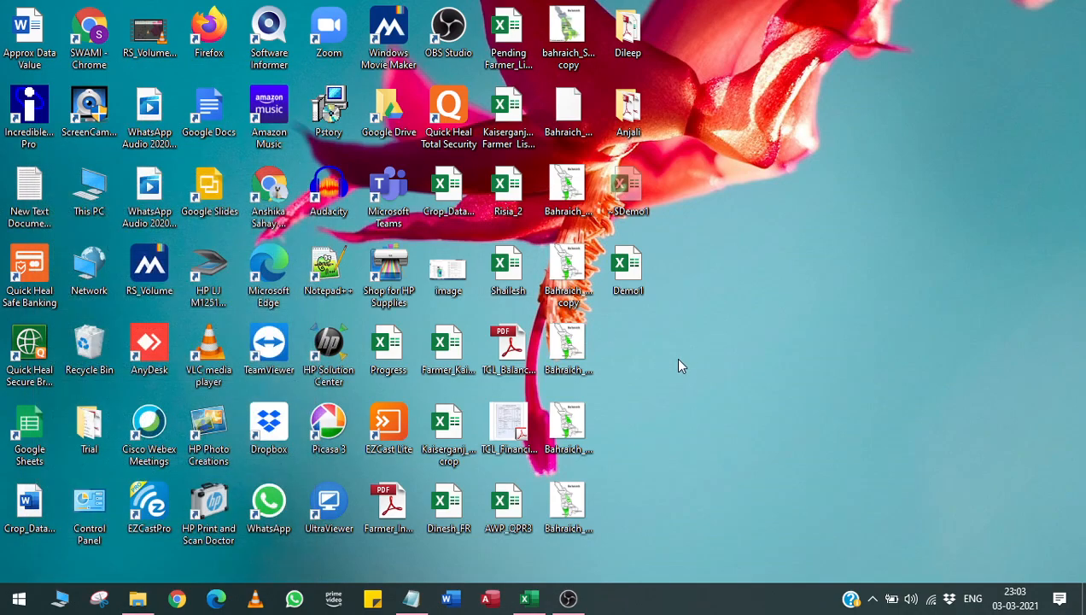
Switch to Excel, close the Demo1 workbook, reopen it from its desktop file and maximize its window
{"action": "left_click", "coordinate": [529, 598]}
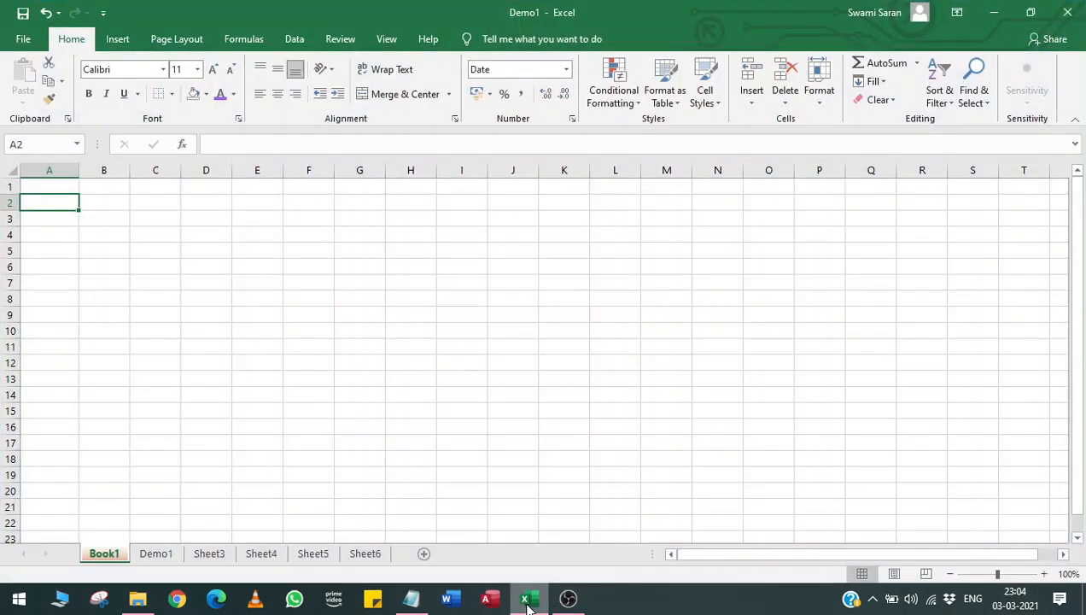
{"action": "left_click", "coordinate": [406, 471]}
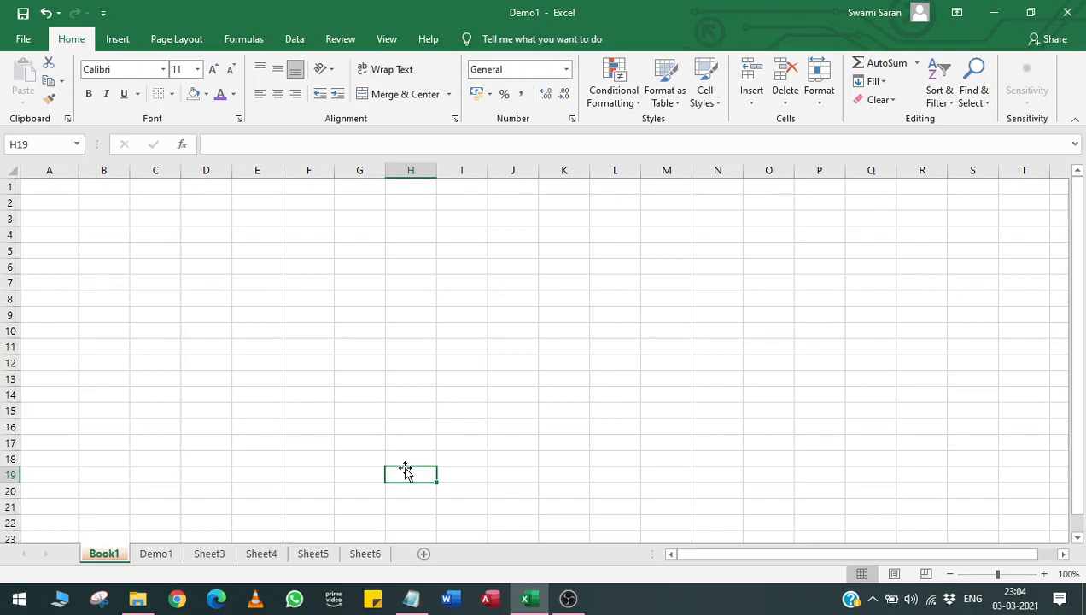
{"action": "left_click", "coordinate": [1069, 14]}
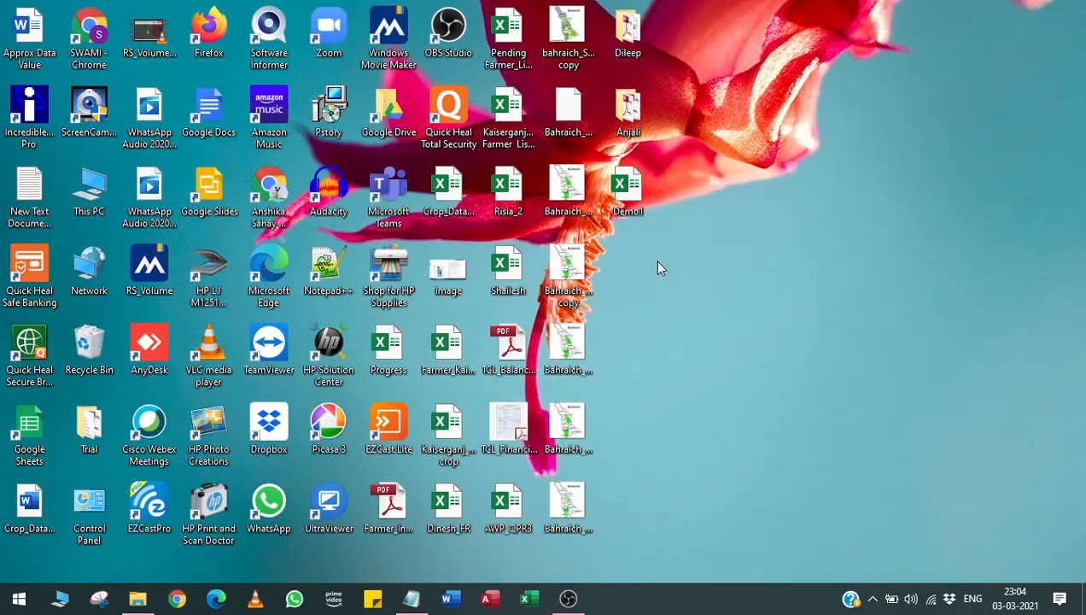
{"action": "double_click", "coordinate": [623, 196]}
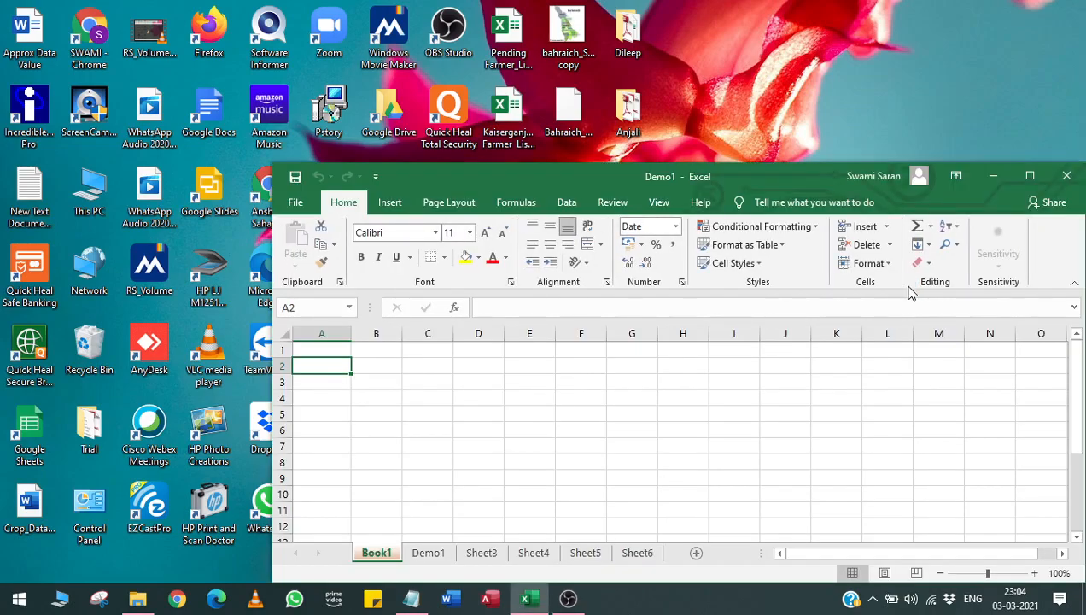
{"action": "left_click", "coordinate": [1031, 175]}
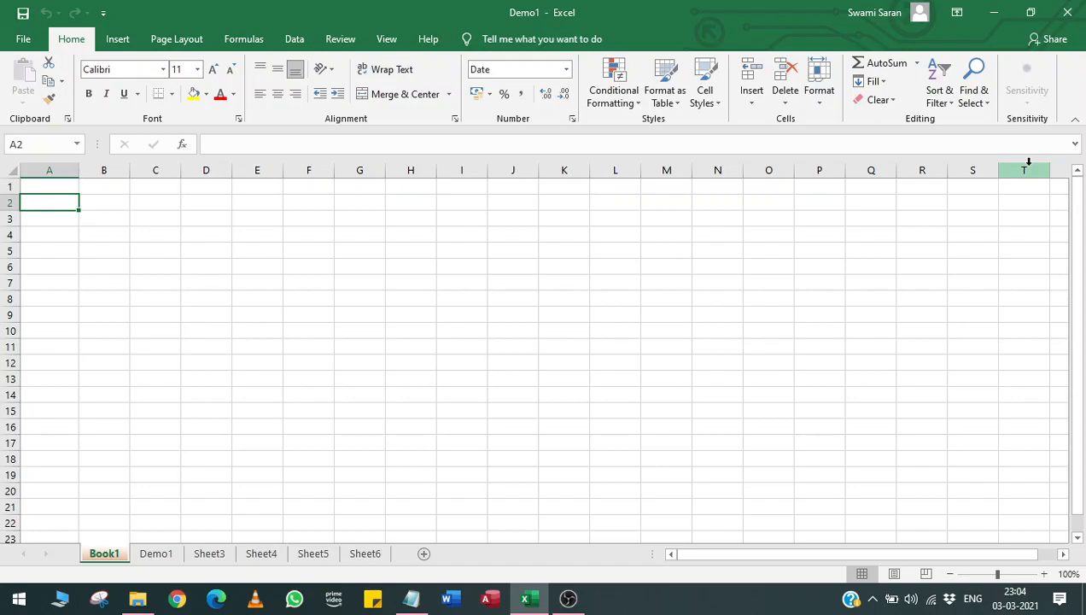
Select cell N6, review the topic list in Notepad and return to the Demo1 workbook in Excel
{"action": "left_click", "coordinate": [736, 272]}
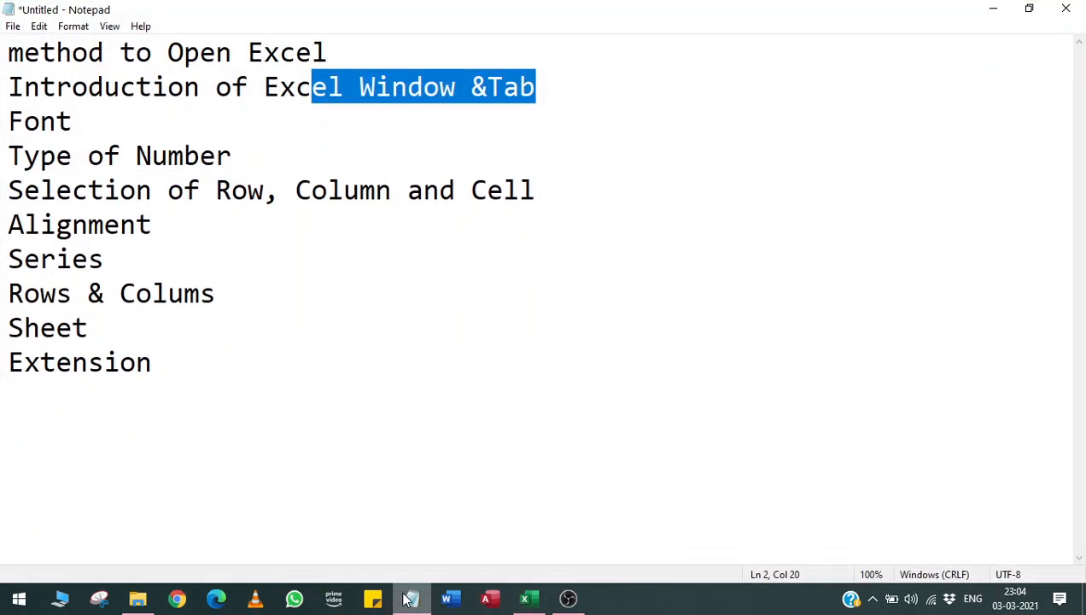
{"action": "left_click", "coordinate": [408, 599]}
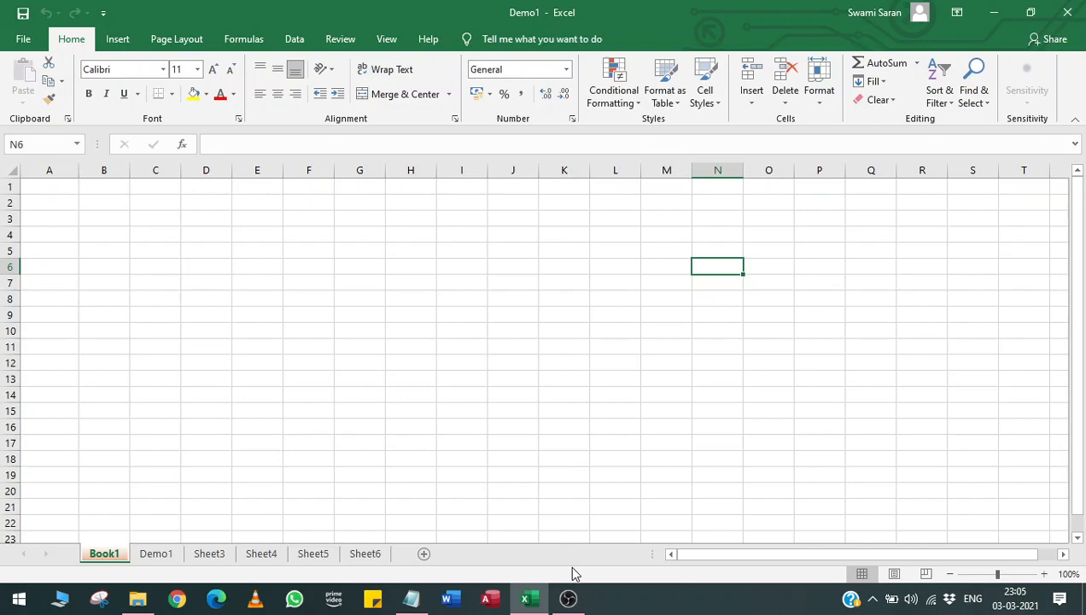
{"action": "mouse_move", "coordinate": [569, 597]}
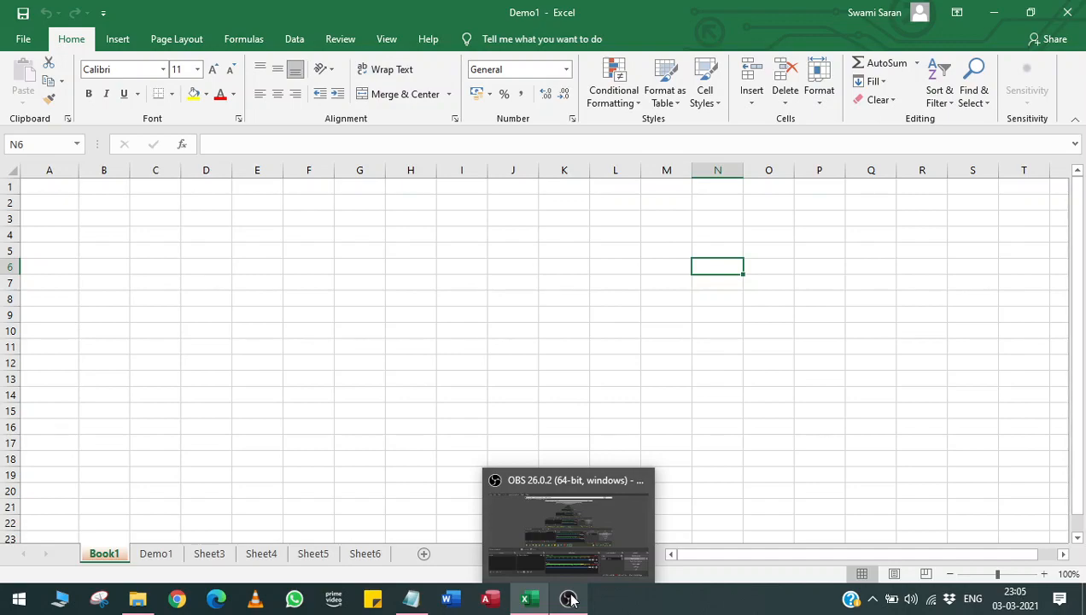
{"action": "left_click", "coordinate": [570, 601]}
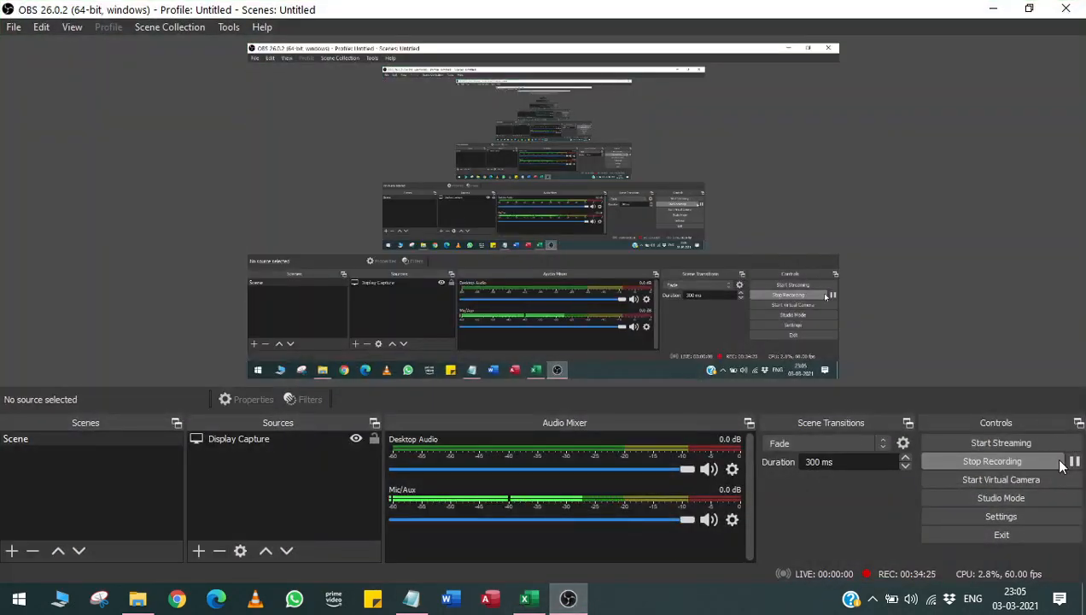